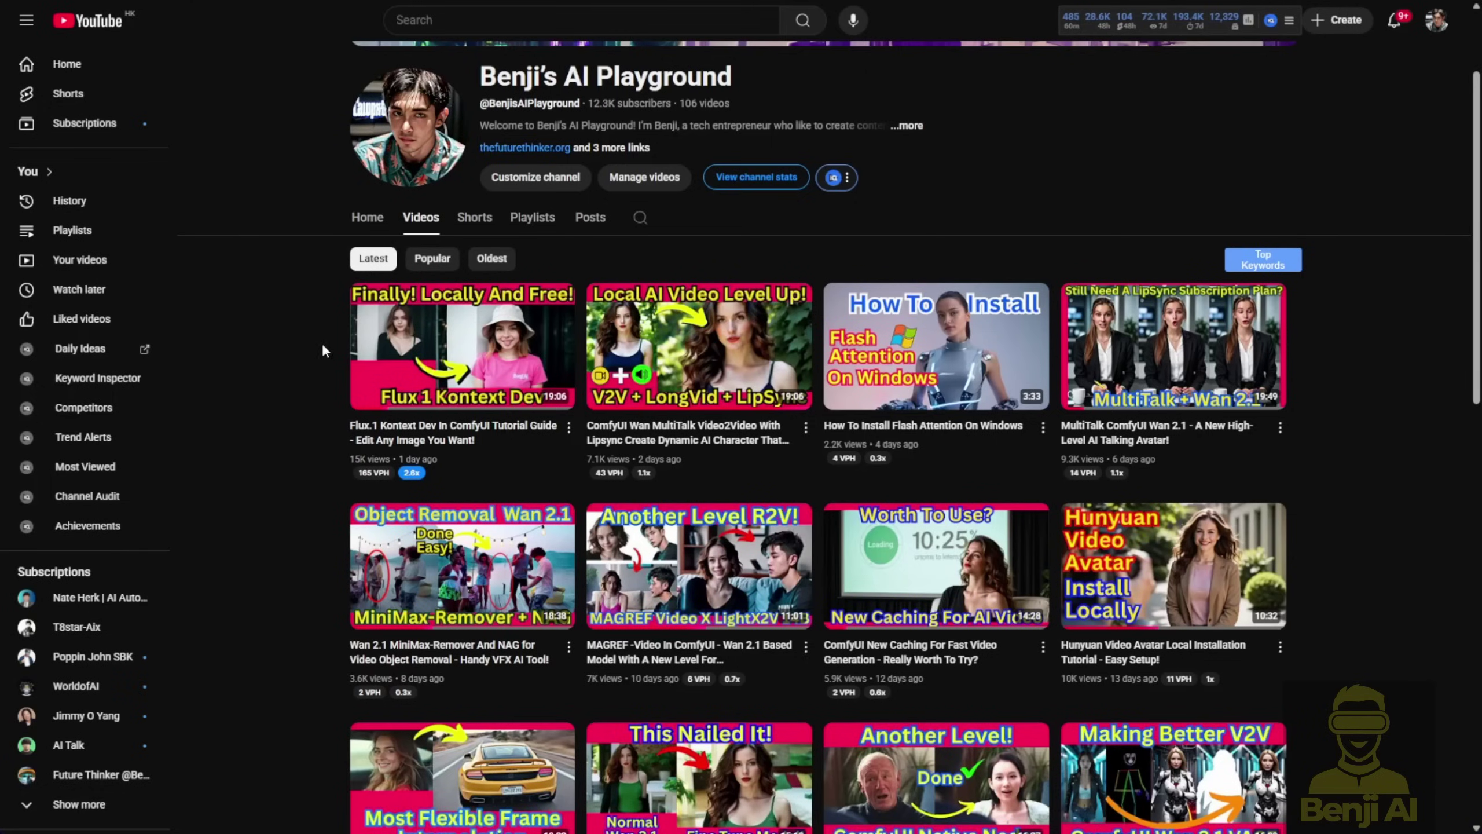
Browse the channel's Videos grid and rest on the first thumbnail before returning to ComfyUI
{"action": "scroll", "coordinate": [282, 359], "scroll_direction": "down", "scroll_amount": 3}
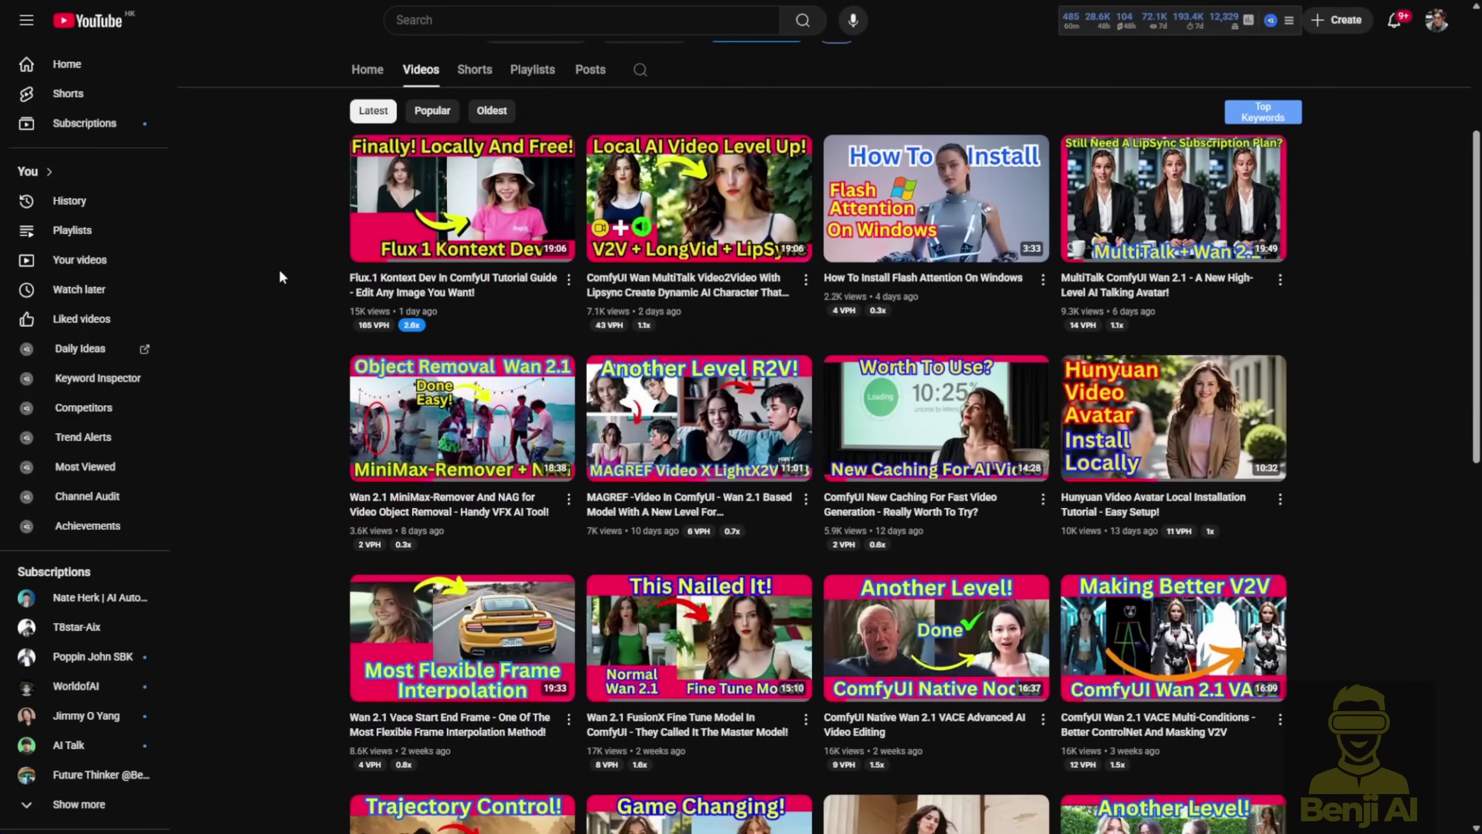
{"action": "scroll", "coordinate": [286, 277], "scroll_direction": "up", "scroll_amount": 1}
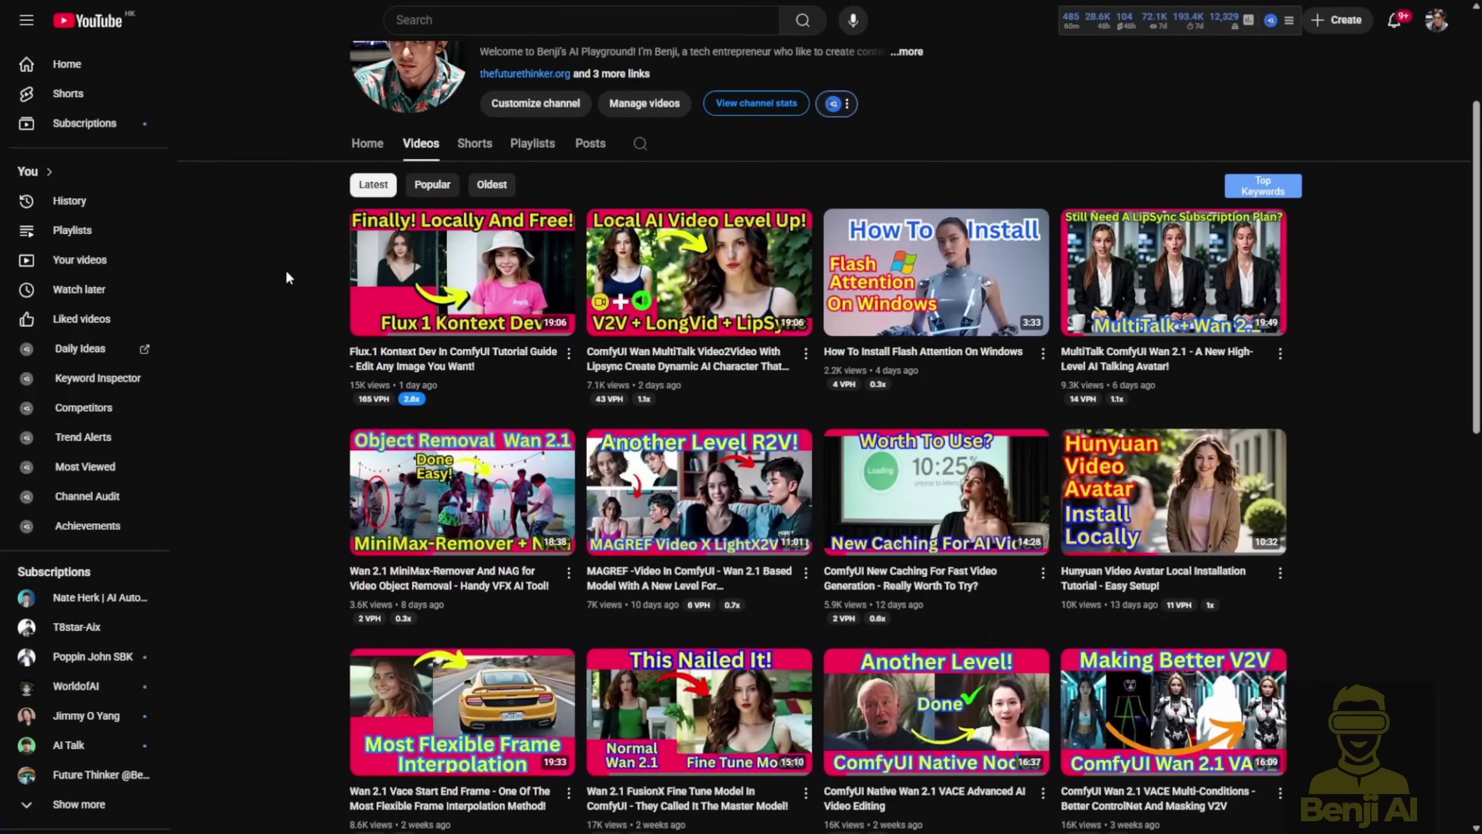
{"action": "mouse_move", "coordinate": [403, 298]}
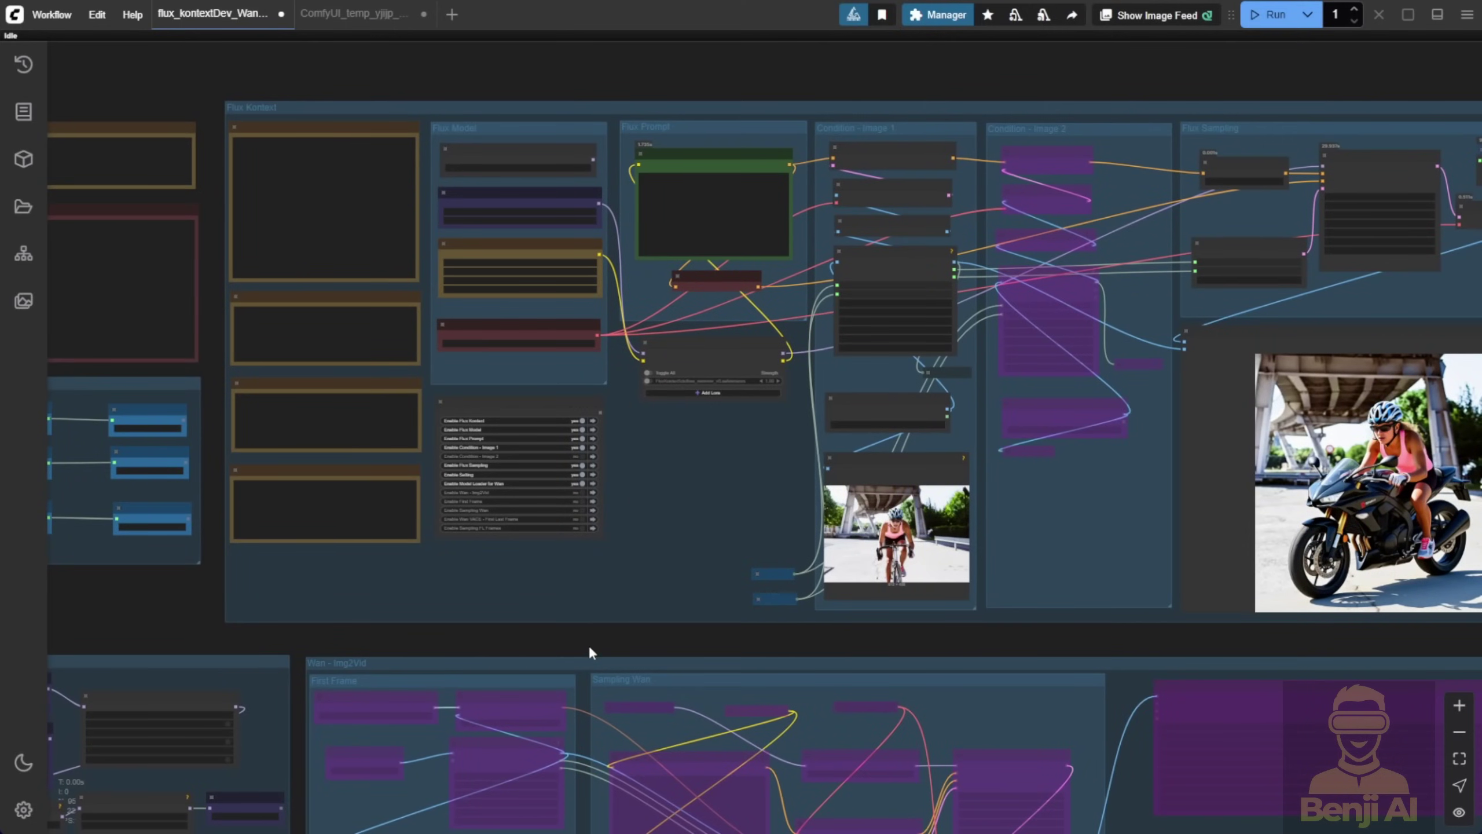
{"action": "scroll", "coordinate": [582, 625], "scroll_direction": "down", "scroll_amount": 3}
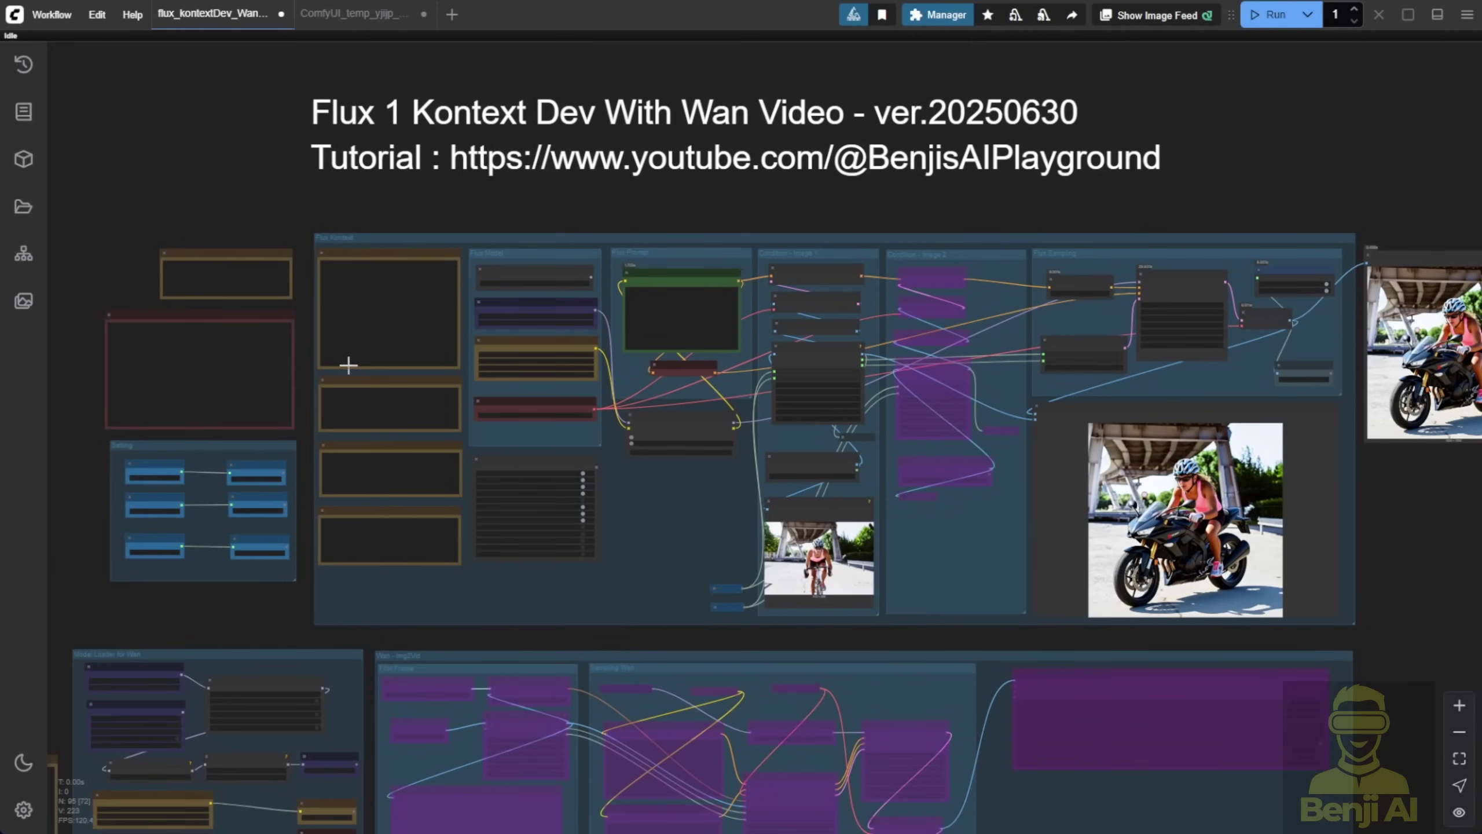
{"action": "left_click_drag", "start_coordinate": [289, 622], "coordinate": [269, 461]}
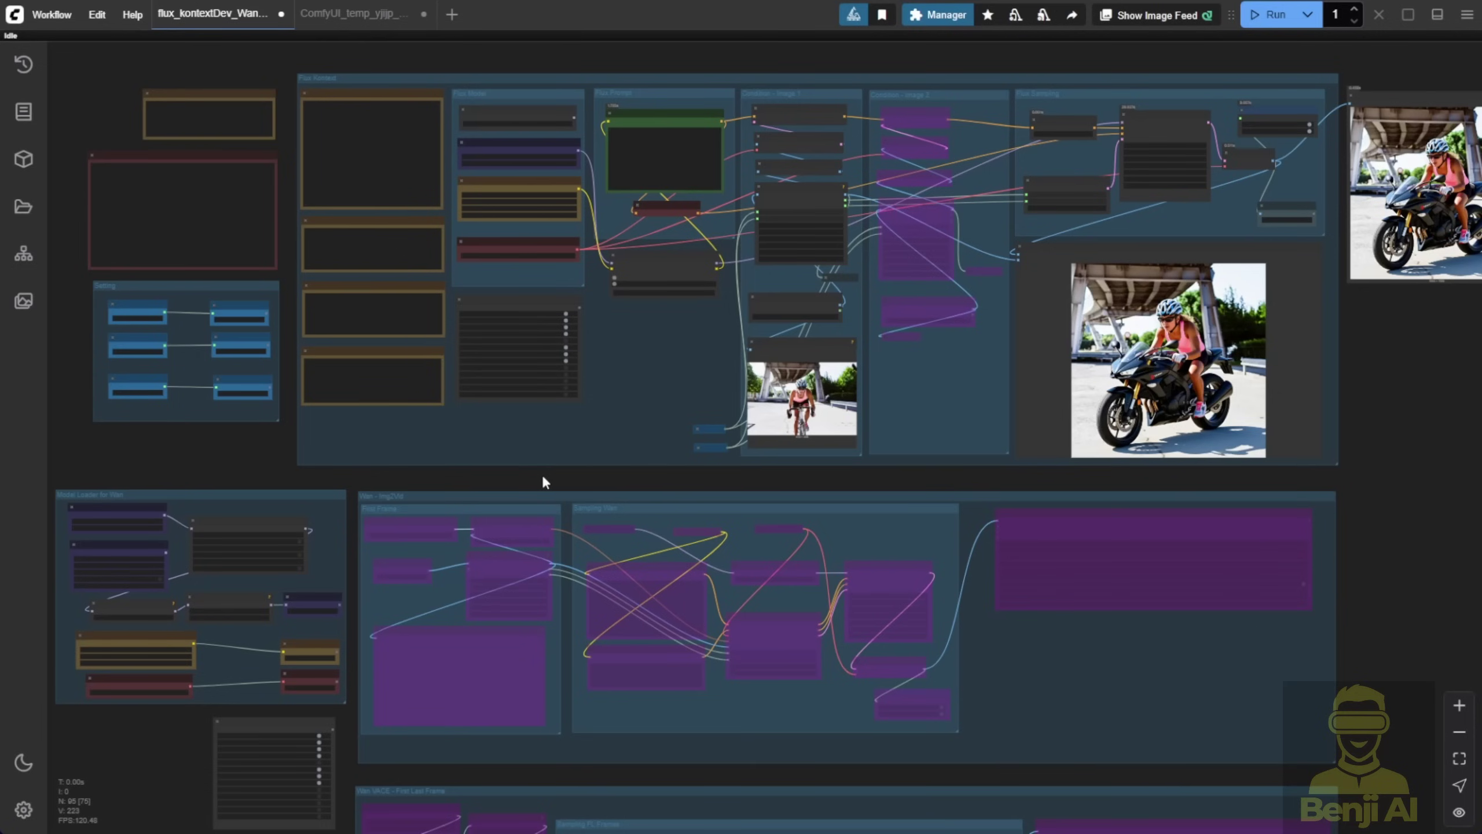
{"action": "scroll", "coordinate": [586, 448], "scroll_direction": "up", "scroll_amount": 2}
Drag the motorbike result preview slightly lower and deselect it
{"action": "scroll", "coordinate": [657, 397], "scroll_direction": "up", "scroll_amount": 8}
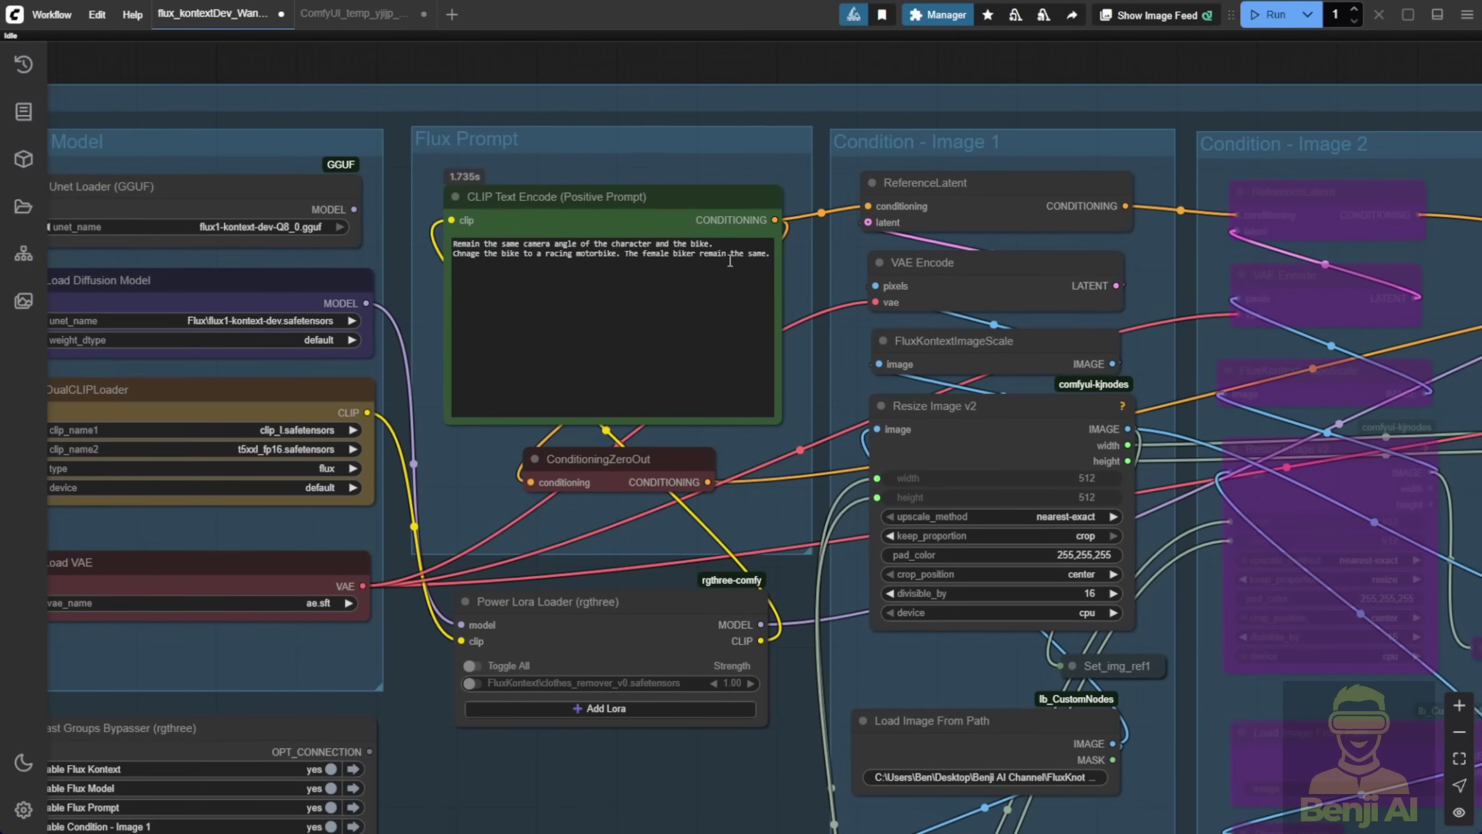
{"action": "scroll", "coordinate": [701, 306], "scroll_direction": "up", "scroll_amount": 2}
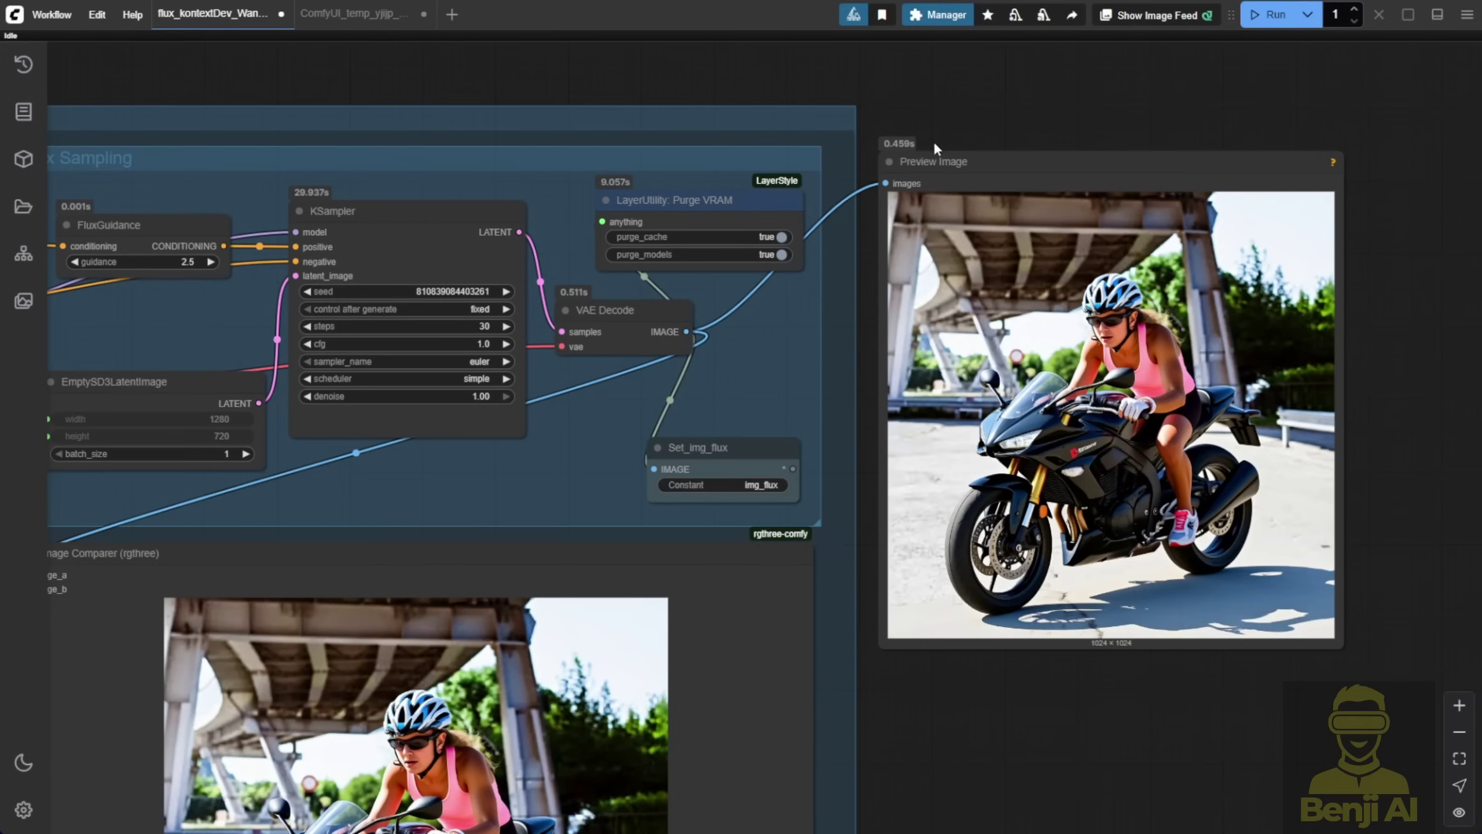
{"action": "left_click_drag", "start_coordinate": [969, 167], "coordinate": [992, 286]}
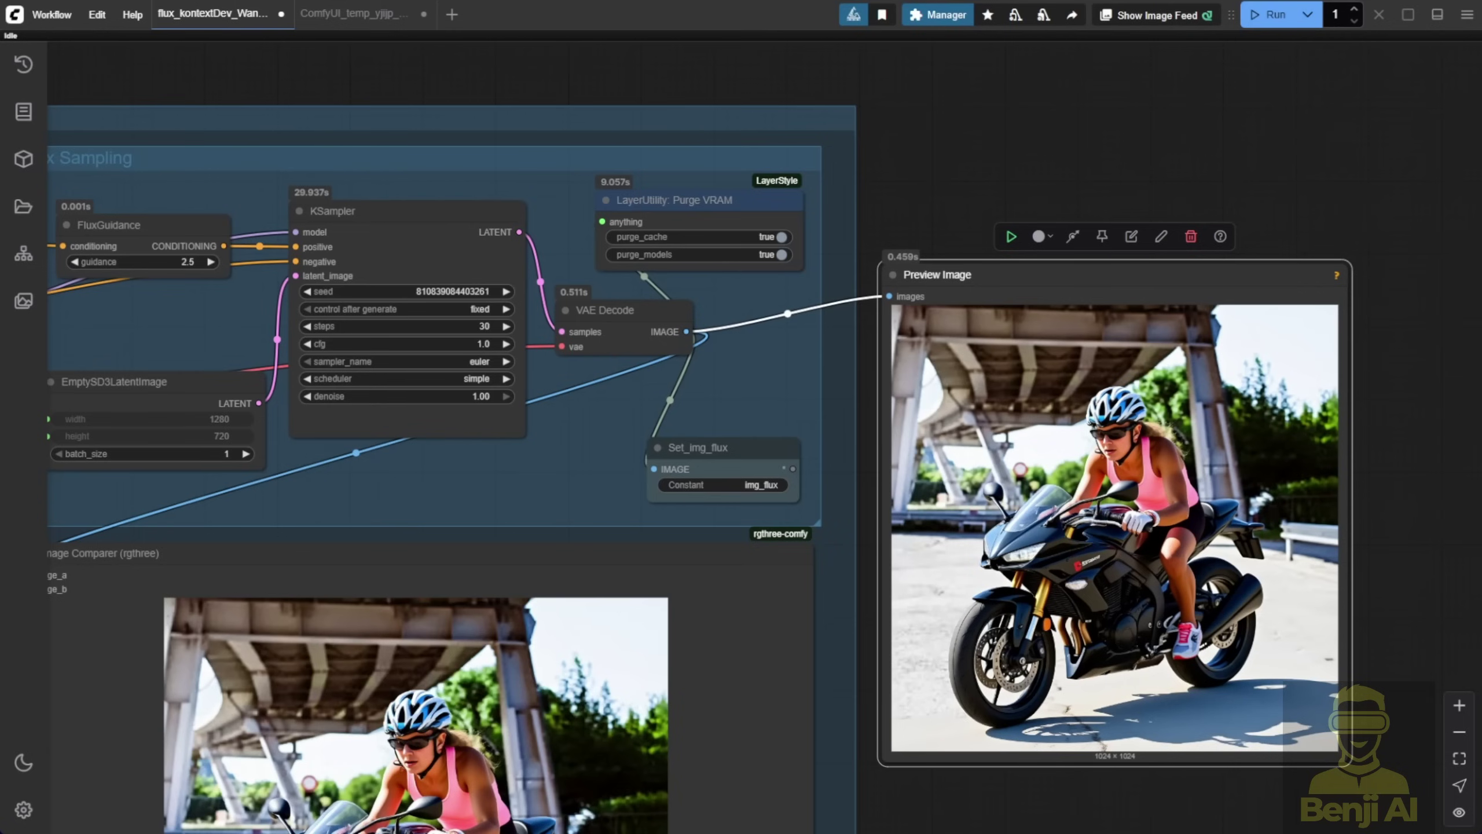
{"action": "key", "text": "Escape"}
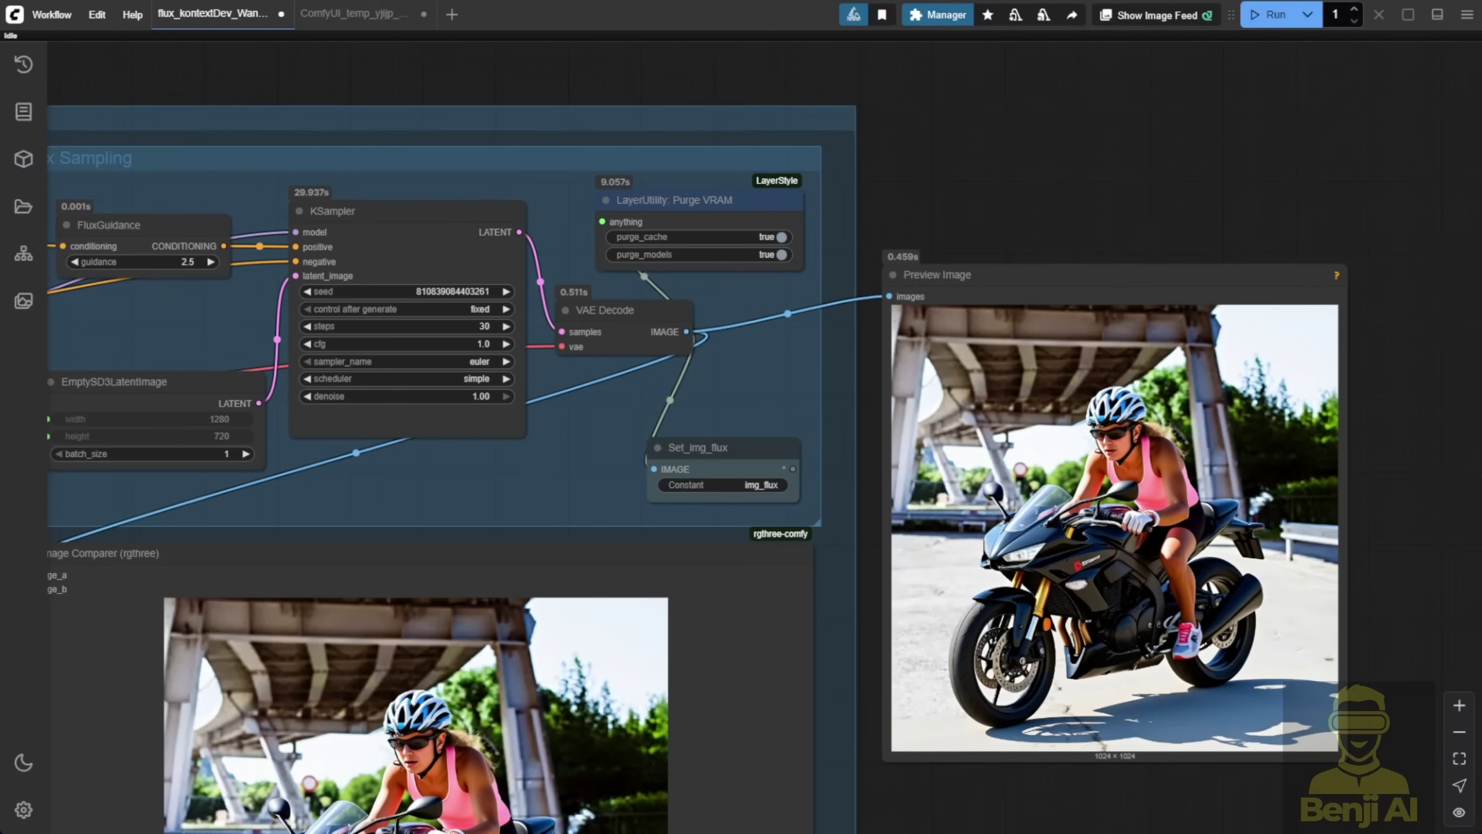
Center the original cyclist image, then lower the result preview again and deselect it
{"action": "scroll", "coordinate": [1033, 174], "scroll_direction": "down", "scroll_amount": 2}
{"action": "left_click_drag", "start_coordinate": [1033, 175], "coordinate": [1043, 154]}
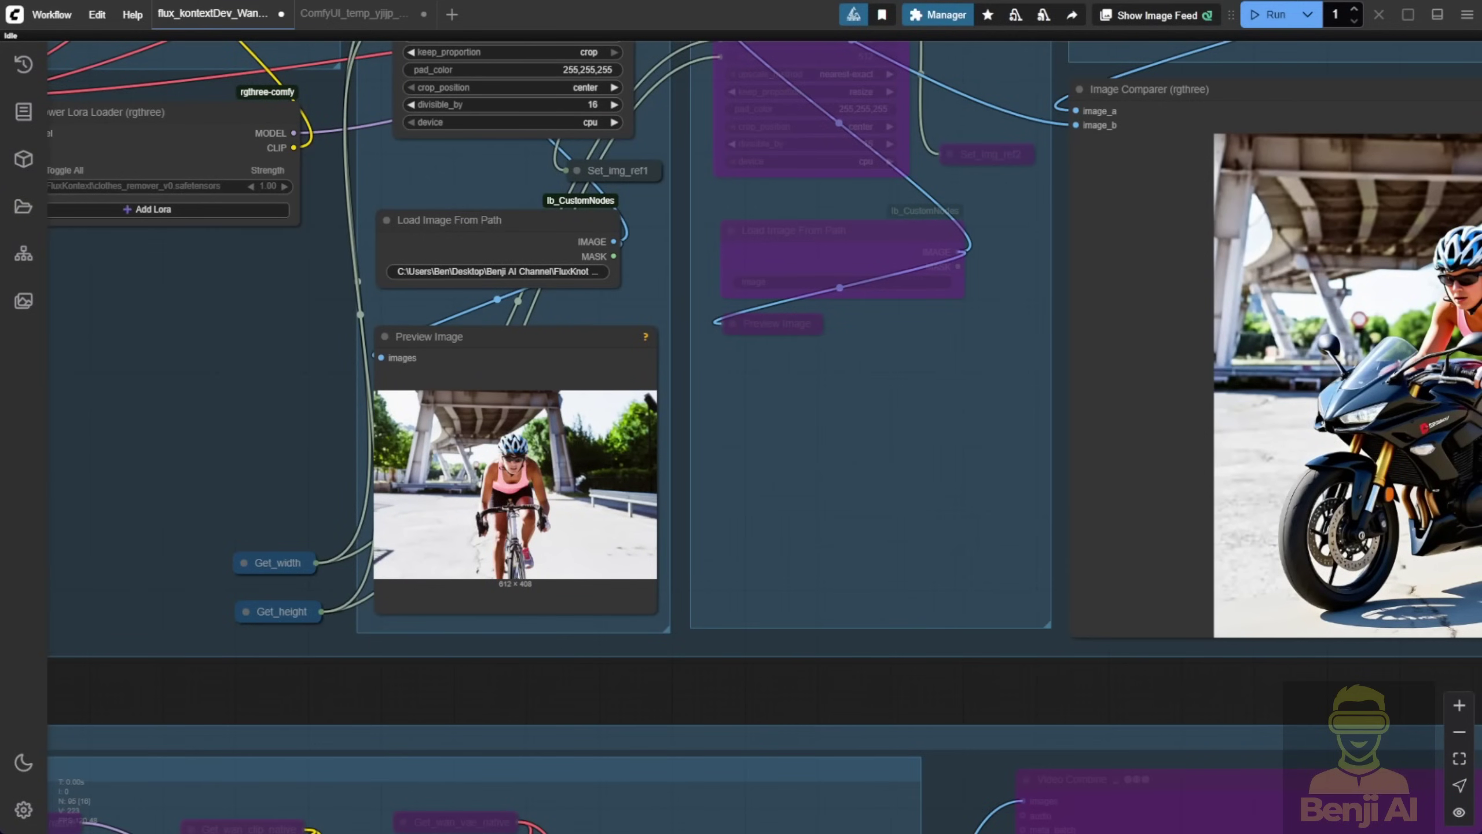
{"action": "scroll", "coordinate": [453, 358], "scroll_direction": "up", "scroll_amount": 3}
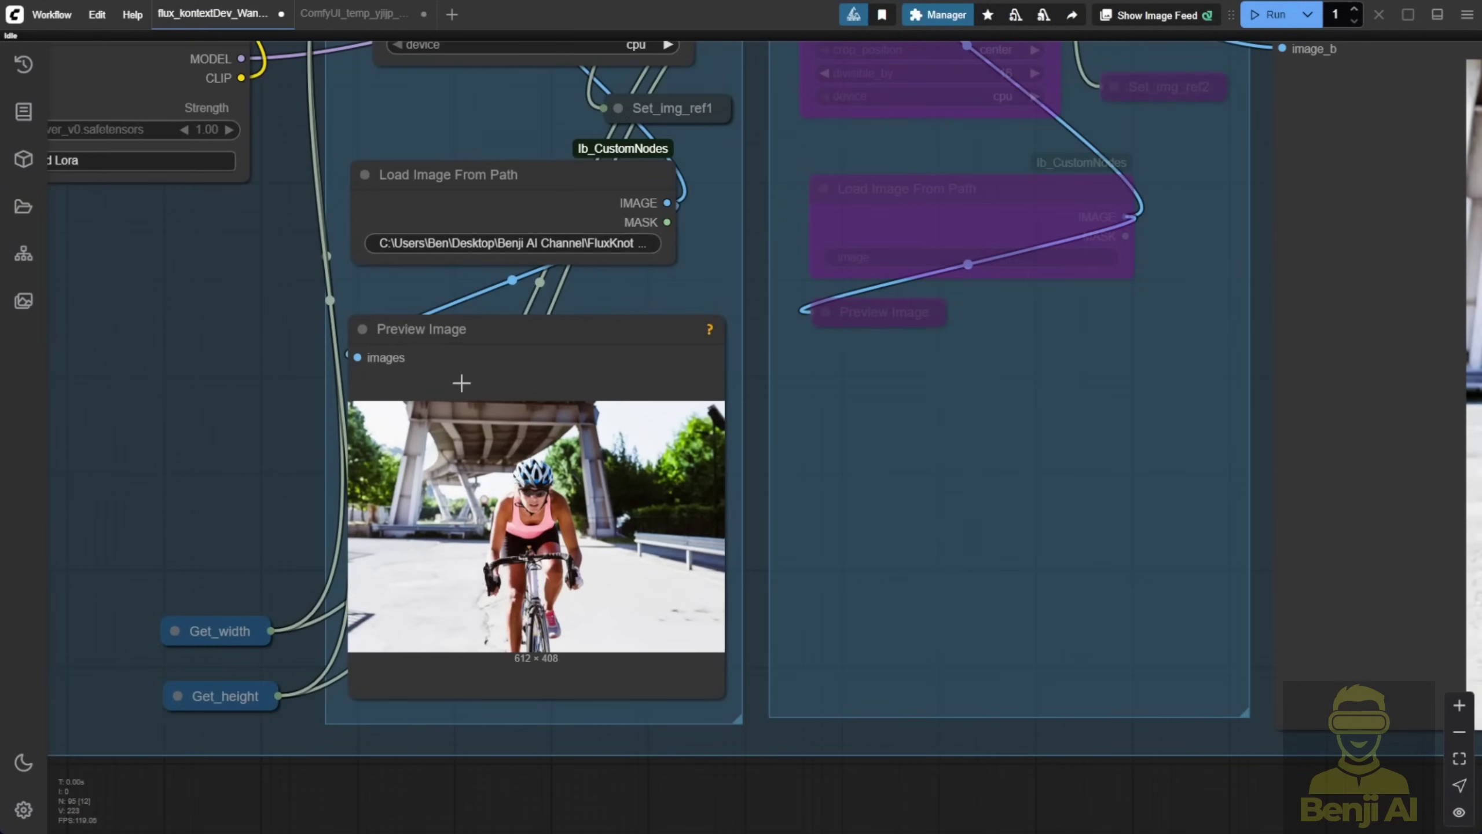
{"action": "left_click_drag", "start_coordinate": [149, 275], "coordinate": [508, 321]}
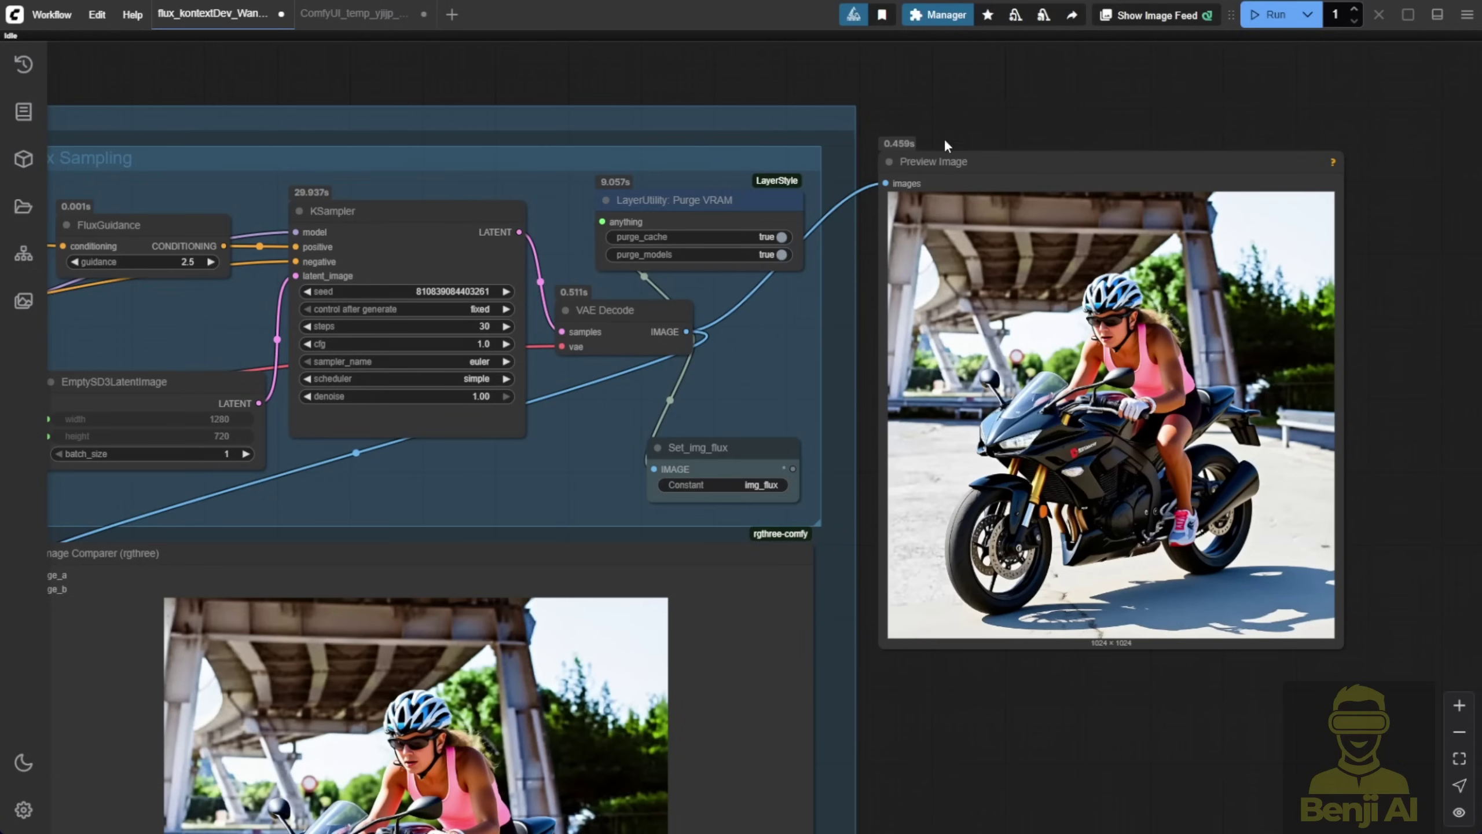
{"action": "left_click_drag", "start_coordinate": [972, 166], "coordinate": [988, 281]}
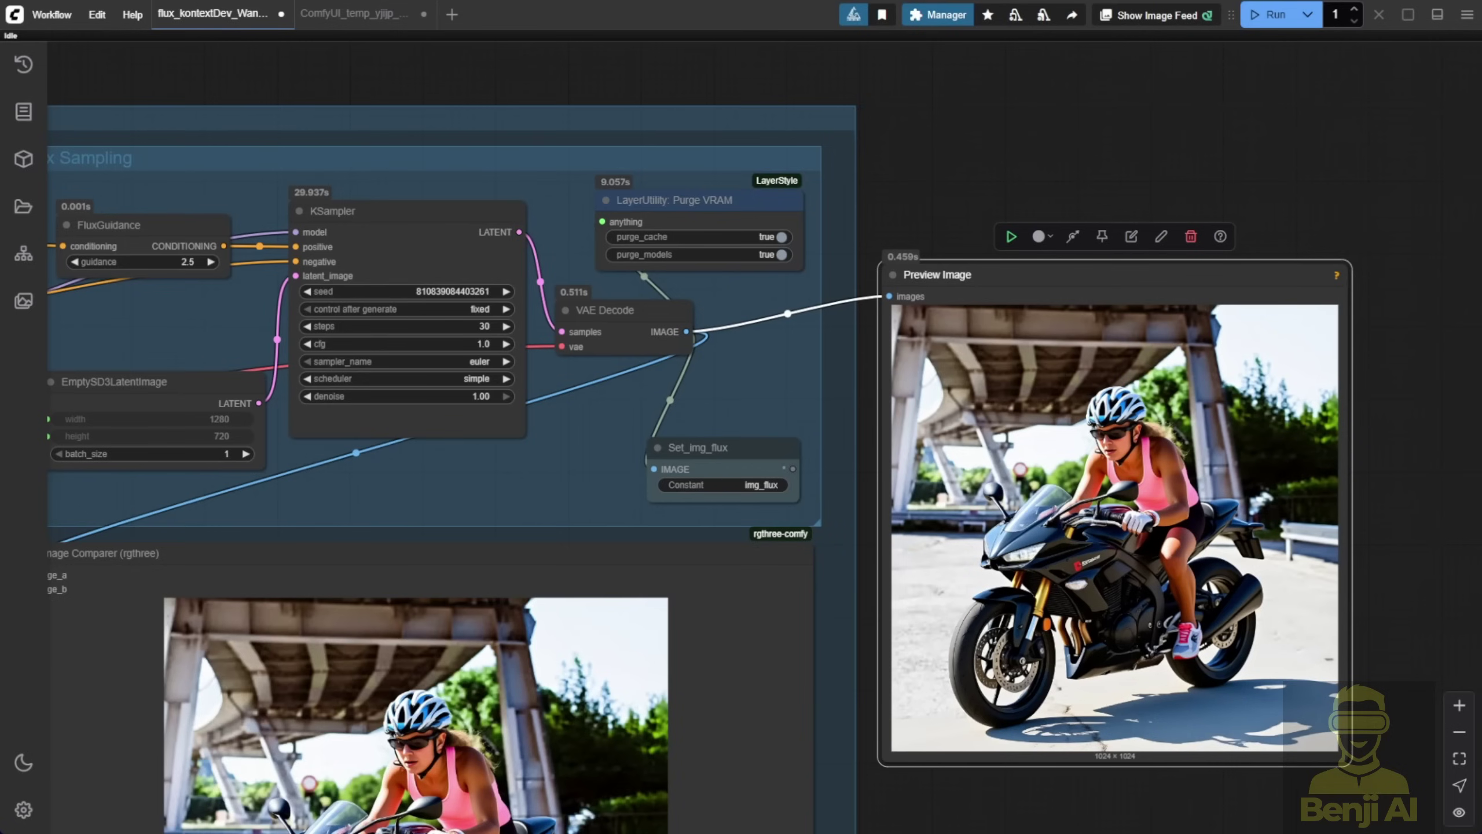
{"action": "key", "text": "Escape"}
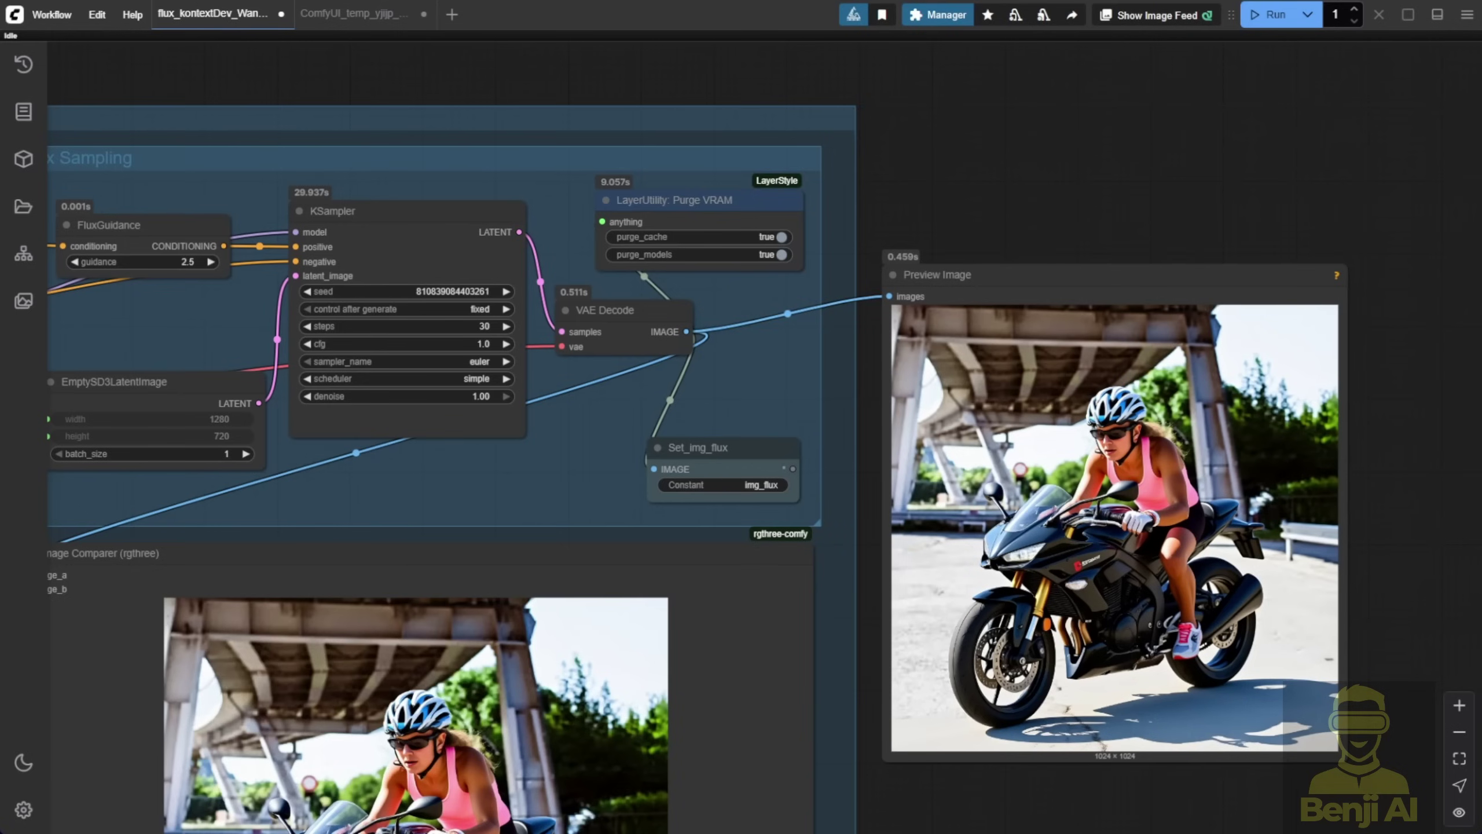
{"action": "scroll", "coordinate": [1033, 174], "scroll_direction": "down", "scroll_amount": 2}
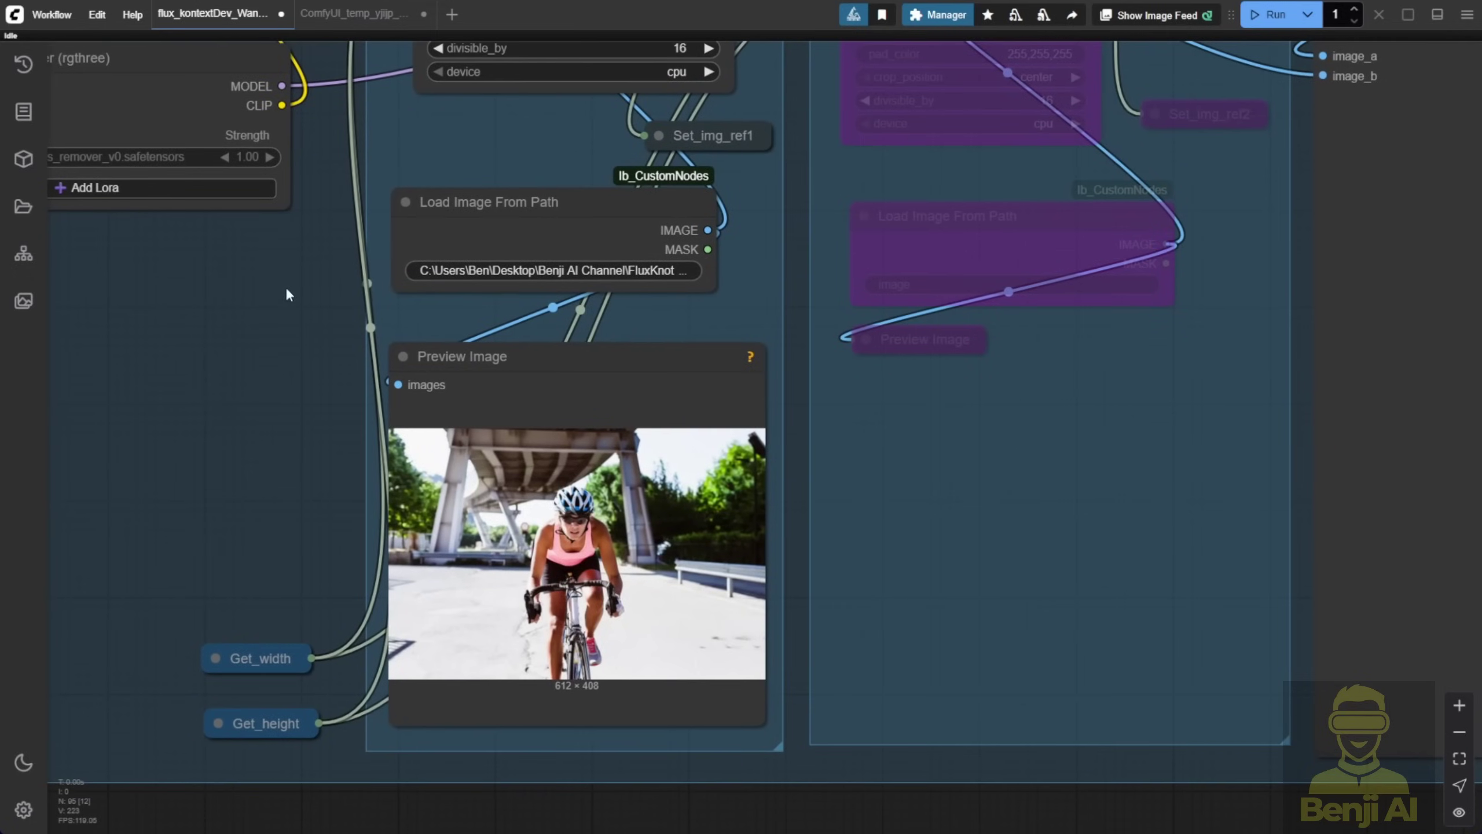
{"action": "double_click", "coordinate": [287, 291]}
{"action": "type", "text": "load image from"}
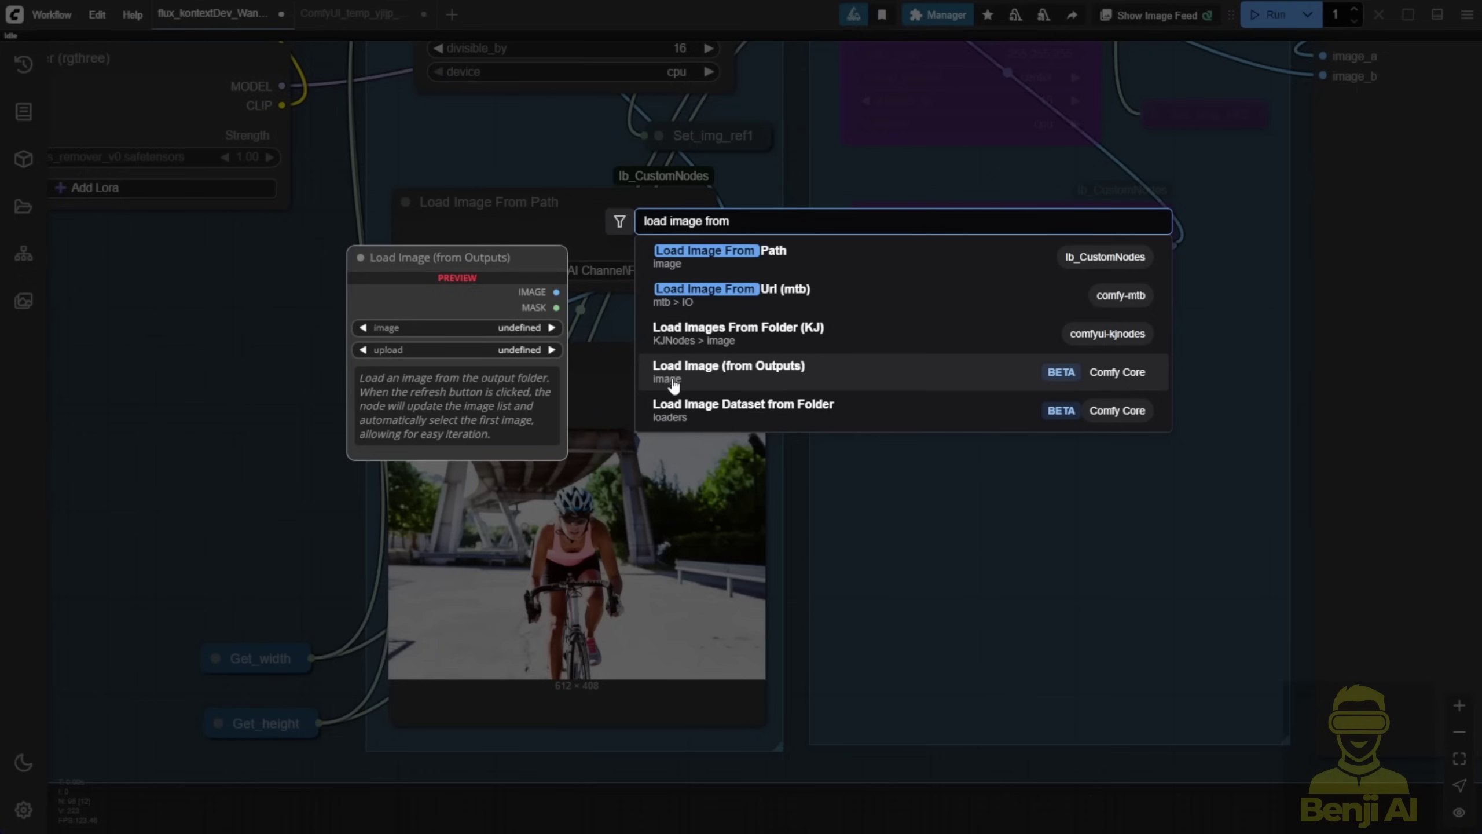
{"action": "key", "text": "Escape"}
{"action": "scroll", "coordinate": [153, 359], "scroll_direction": "down", "scroll_amount": 2}
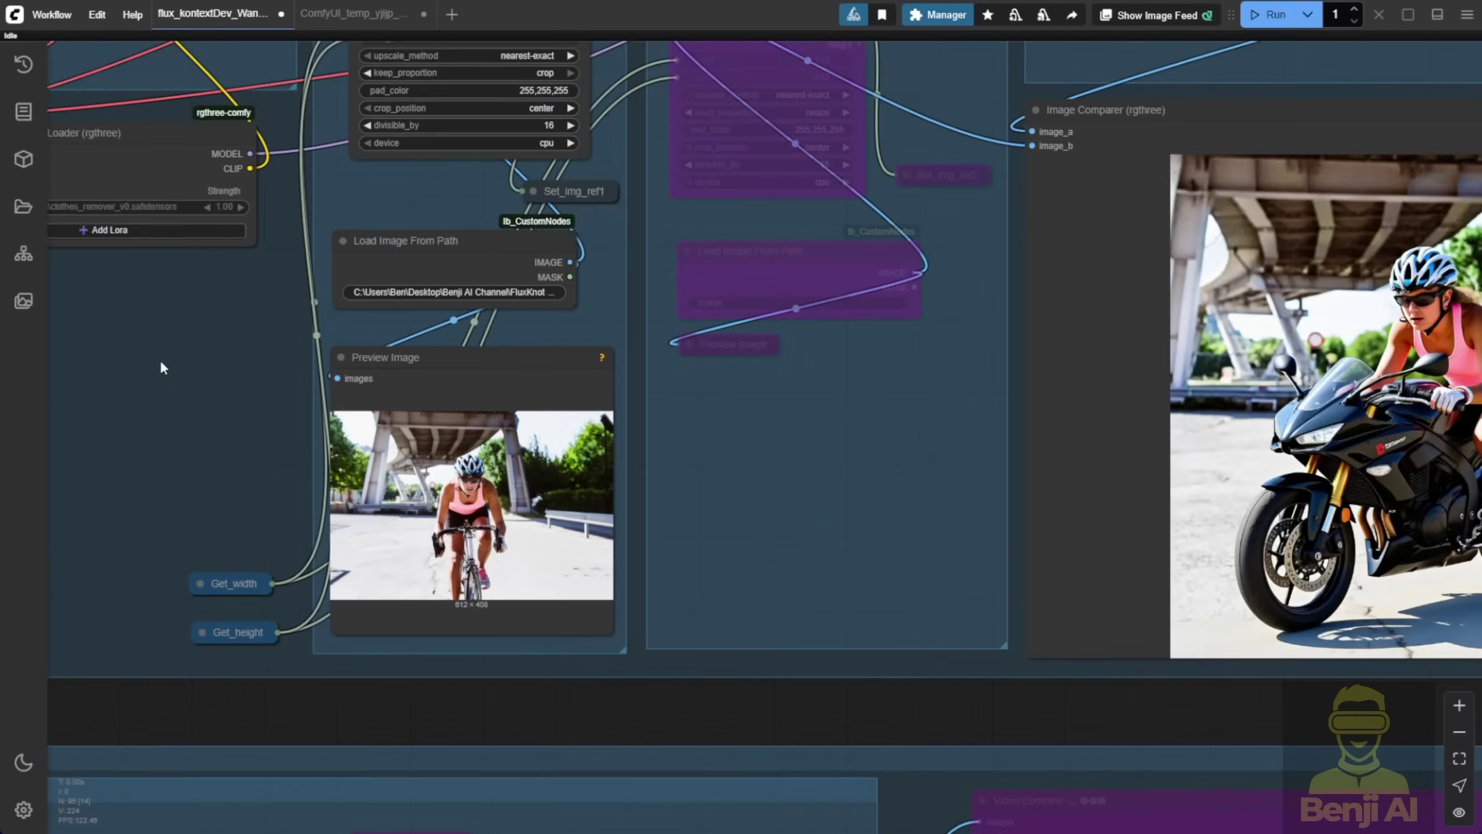
{"action": "scroll", "coordinate": [161, 367], "scroll_direction": "down", "scroll_amount": 3}
{"action": "left_click_drag", "start_coordinate": [827, 600], "coordinate": [618, 639]}
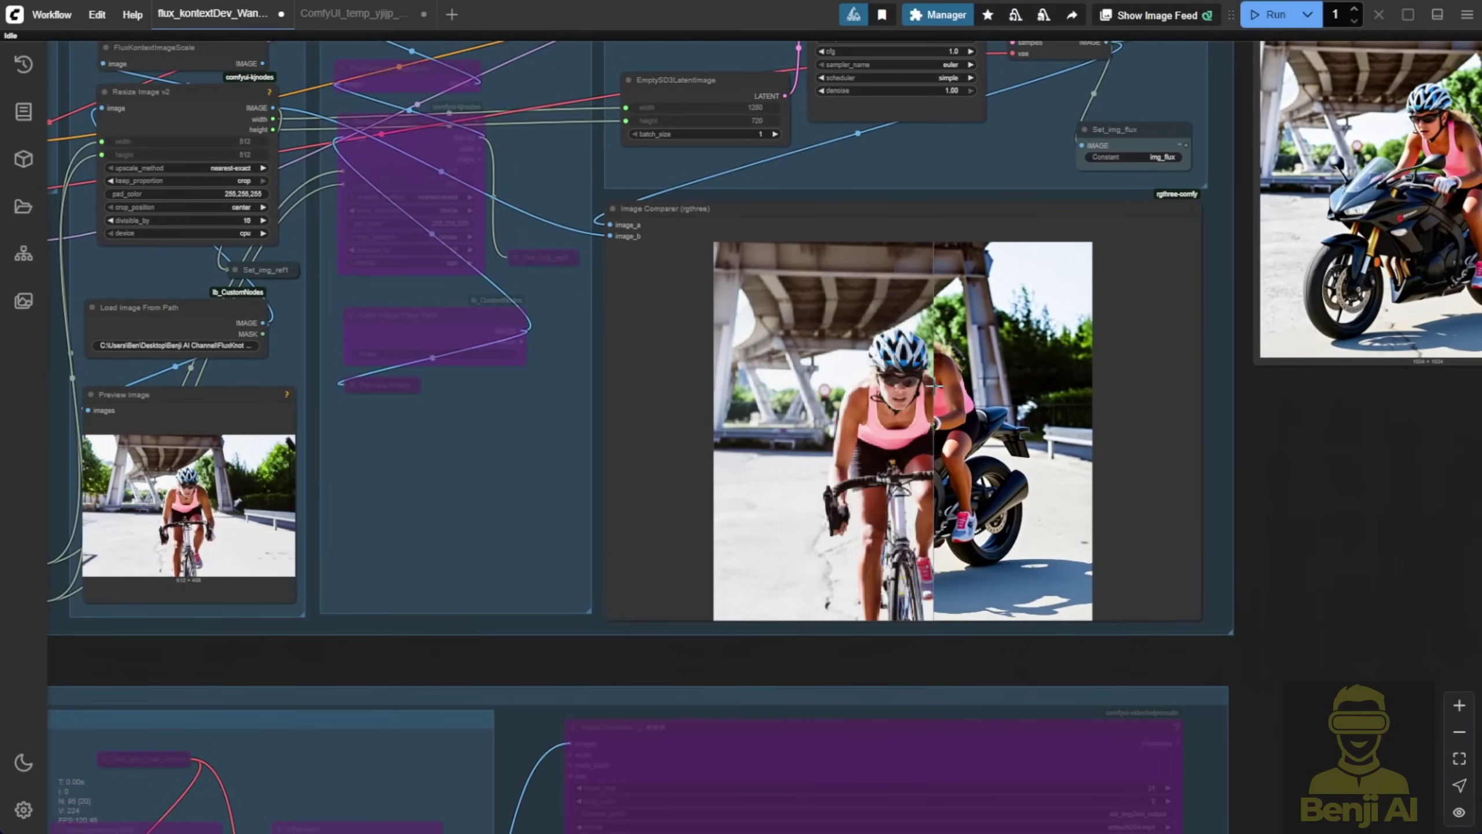
{"action": "left_click_drag", "start_coordinate": [1375, 490], "coordinate": [900, 563]}
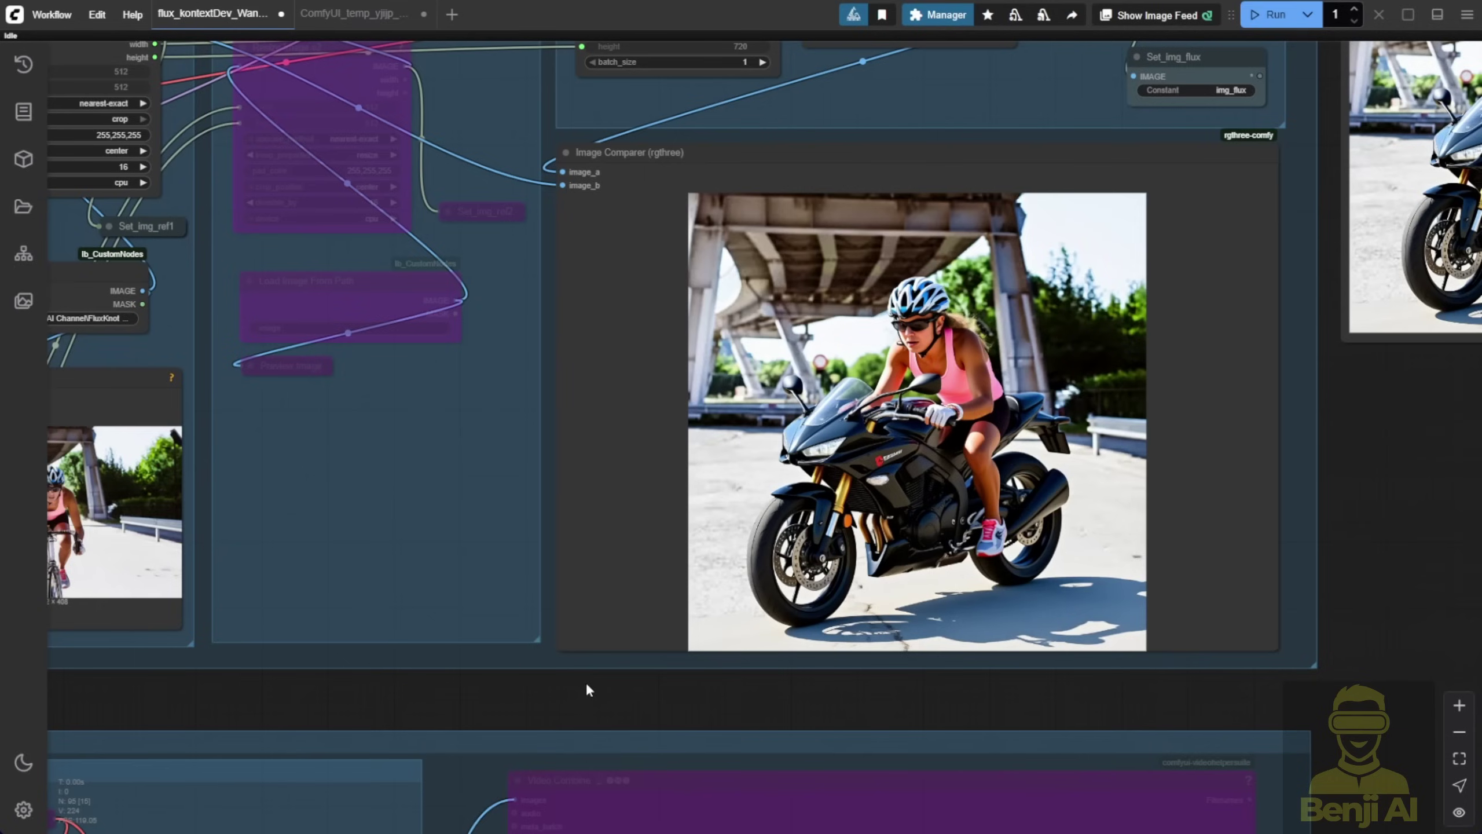
{"action": "scroll", "coordinate": [586, 682], "scroll_direction": "up", "scroll_amount": 1}
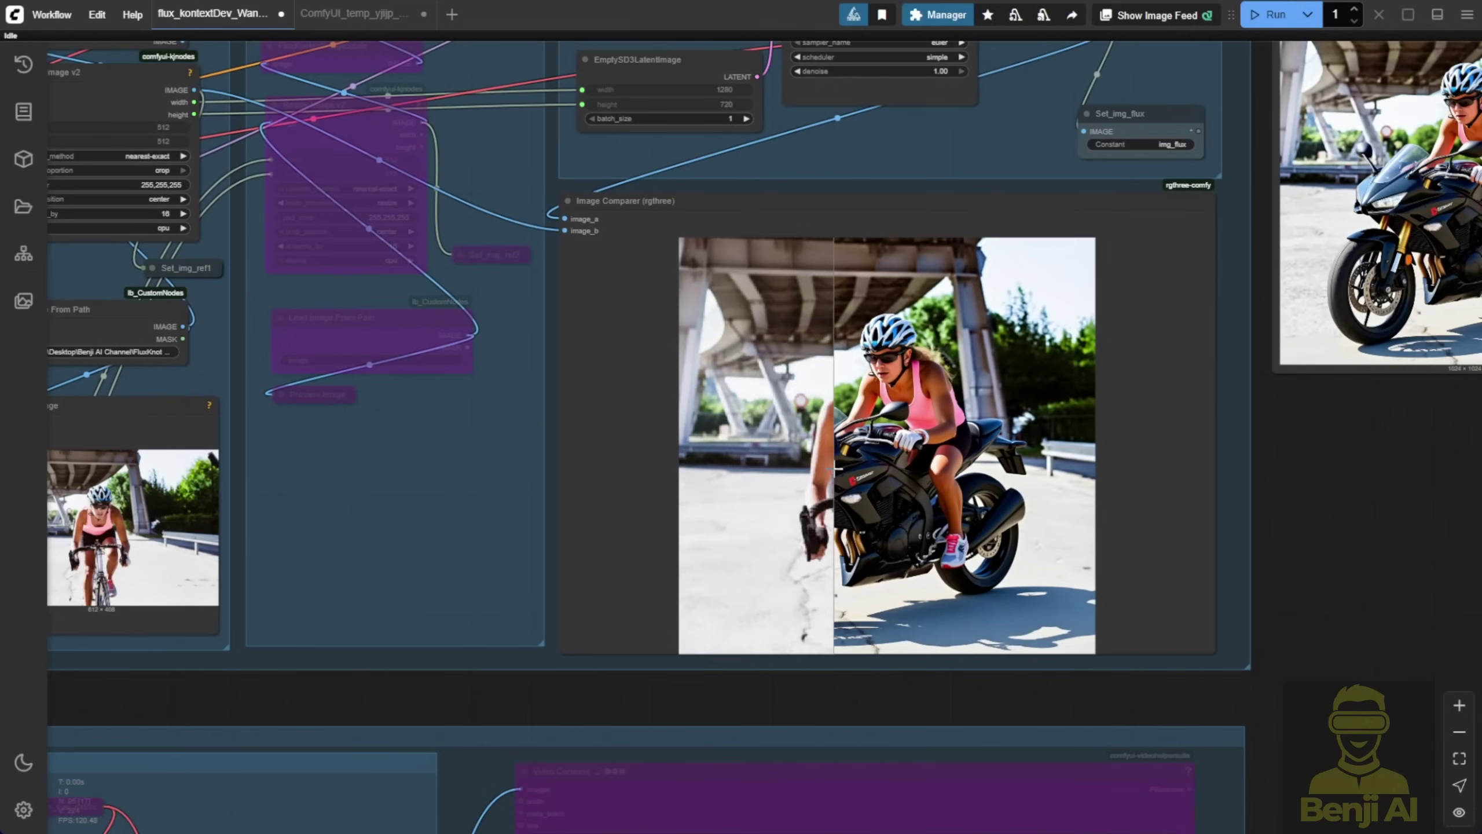
{"action": "scroll", "coordinate": [735, 471], "scroll_direction": "up", "scroll_amount": 2}
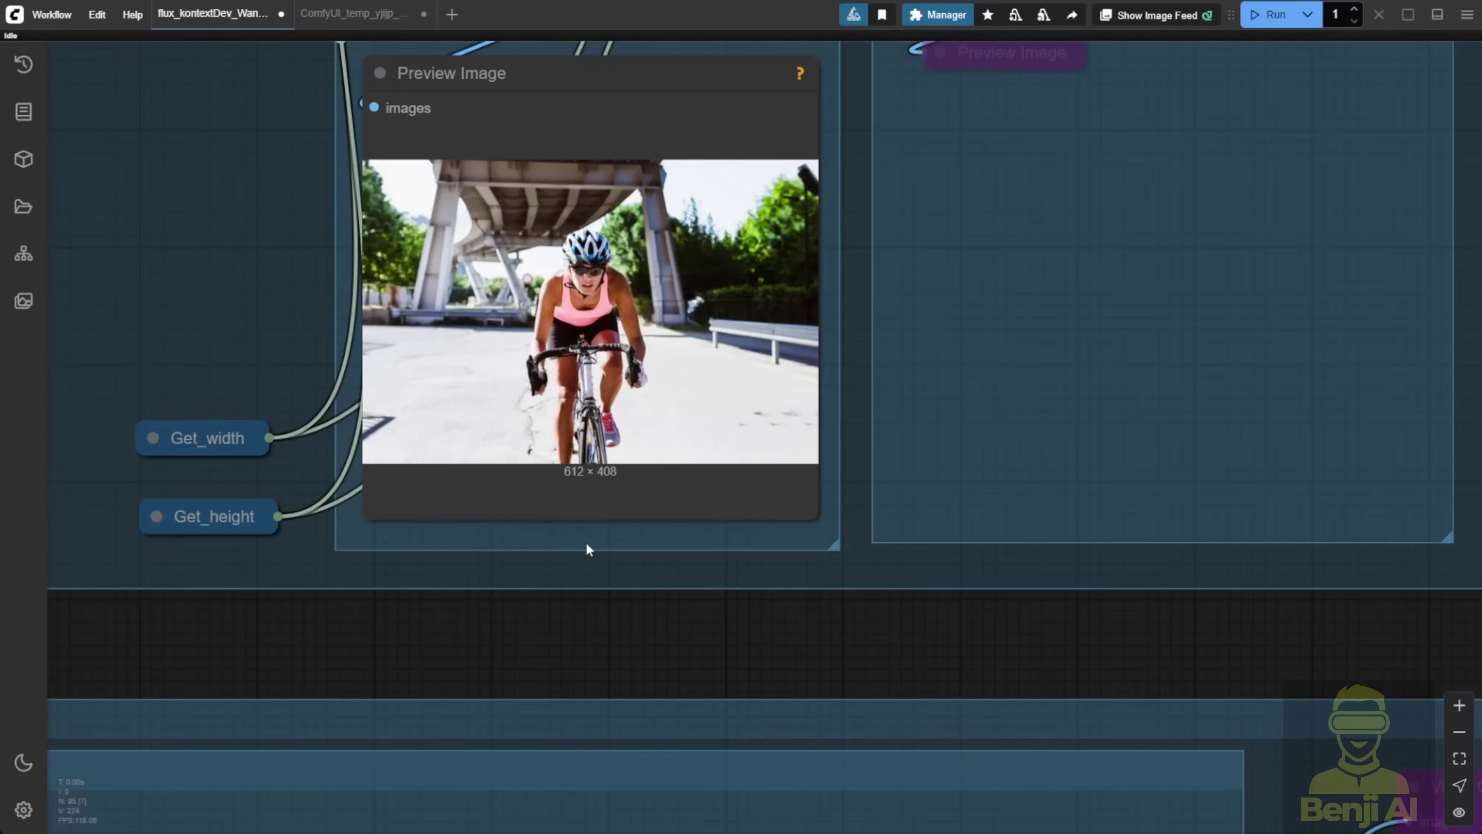
{"action": "scroll", "coordinate": [586, 542], "scroll_direction": "up", "scroll_amount": 4}
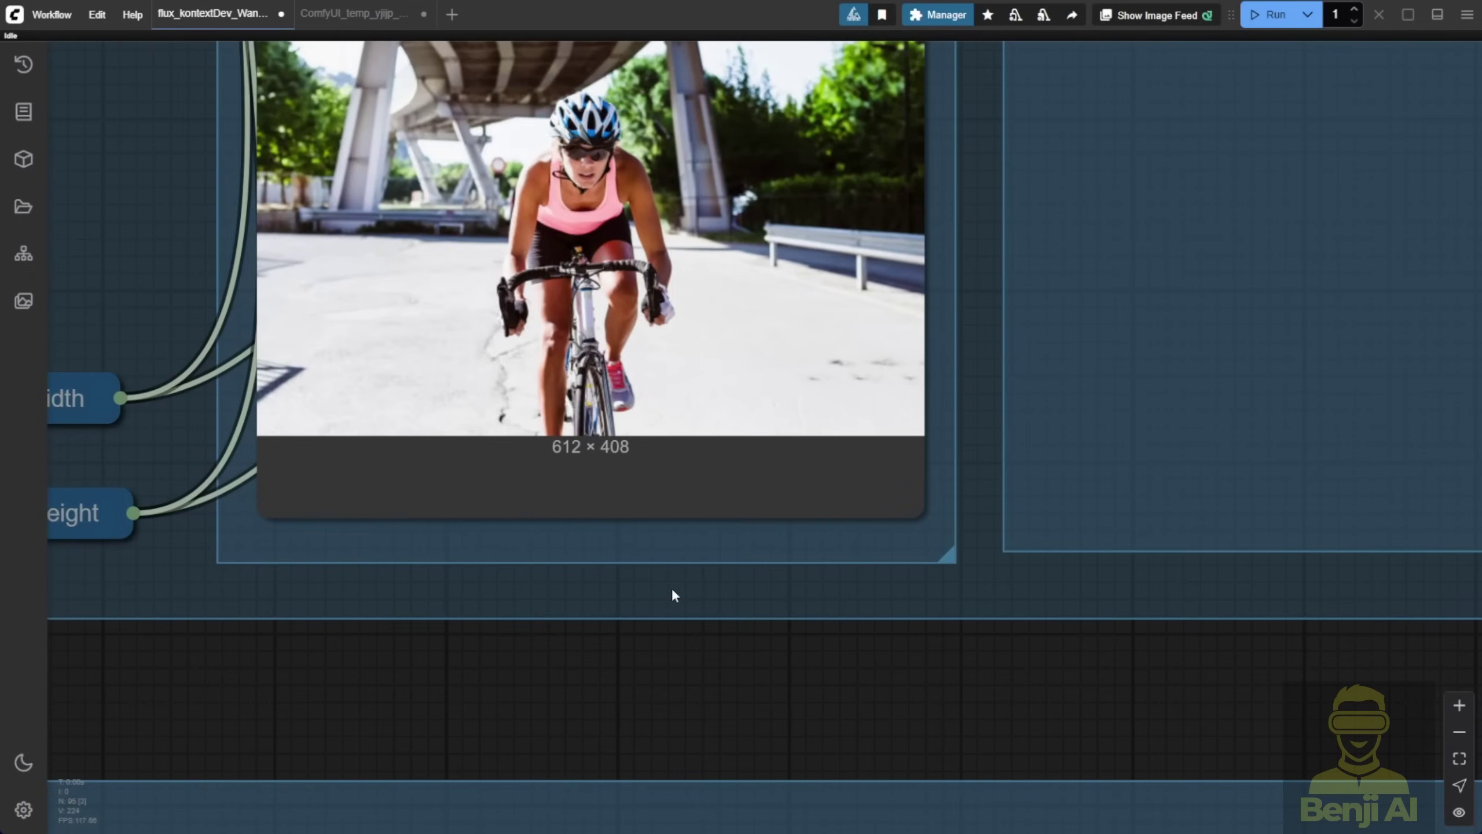
{"action": "scroll", "coordinate": [677, 602], "scroll_direction": "down", "scroll_amount": 5}
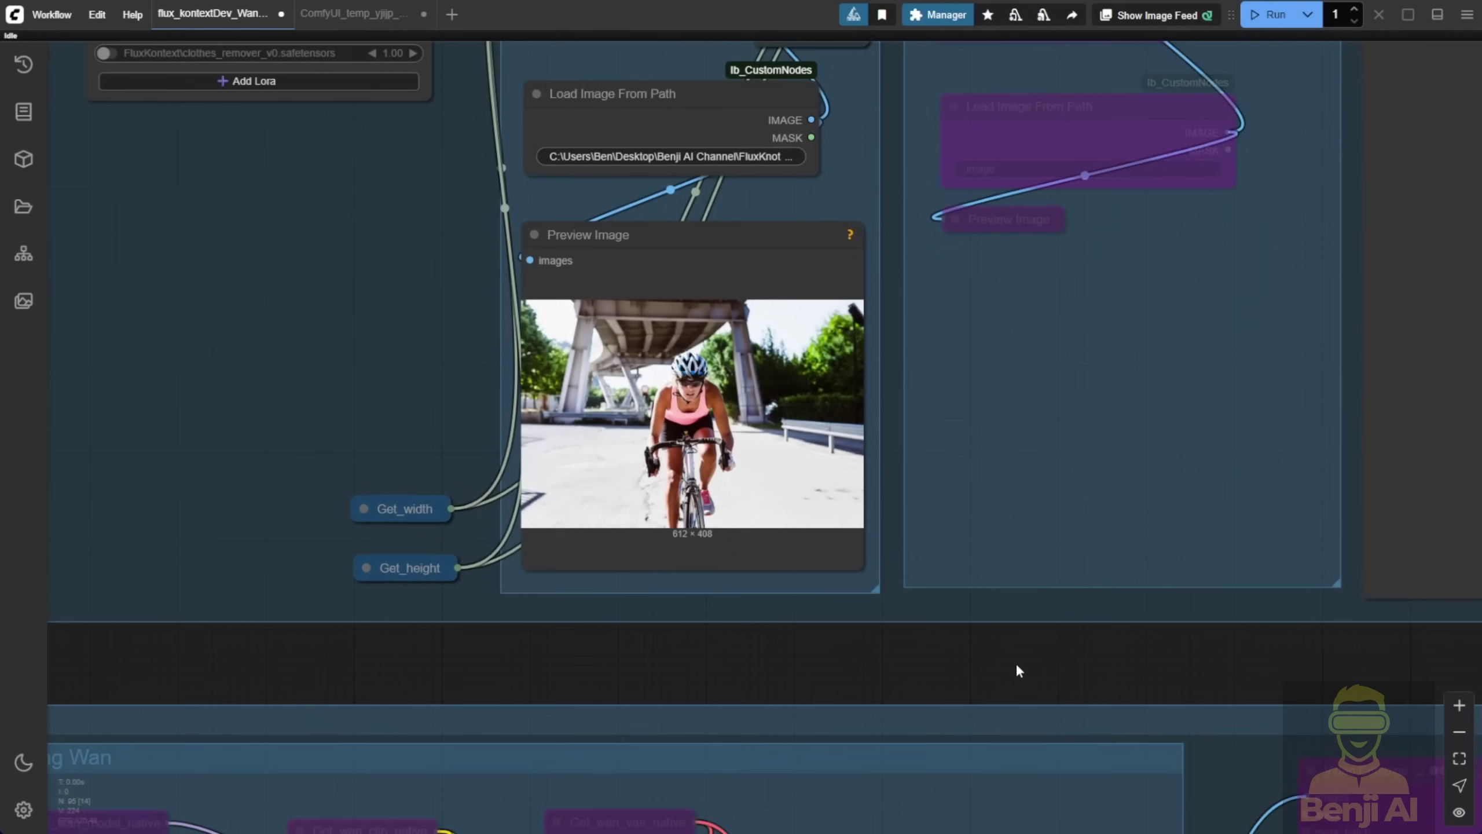
{"action": "left_click_drag", "start_coordinate": [1282, 670], "coordinate": [463, 712]}
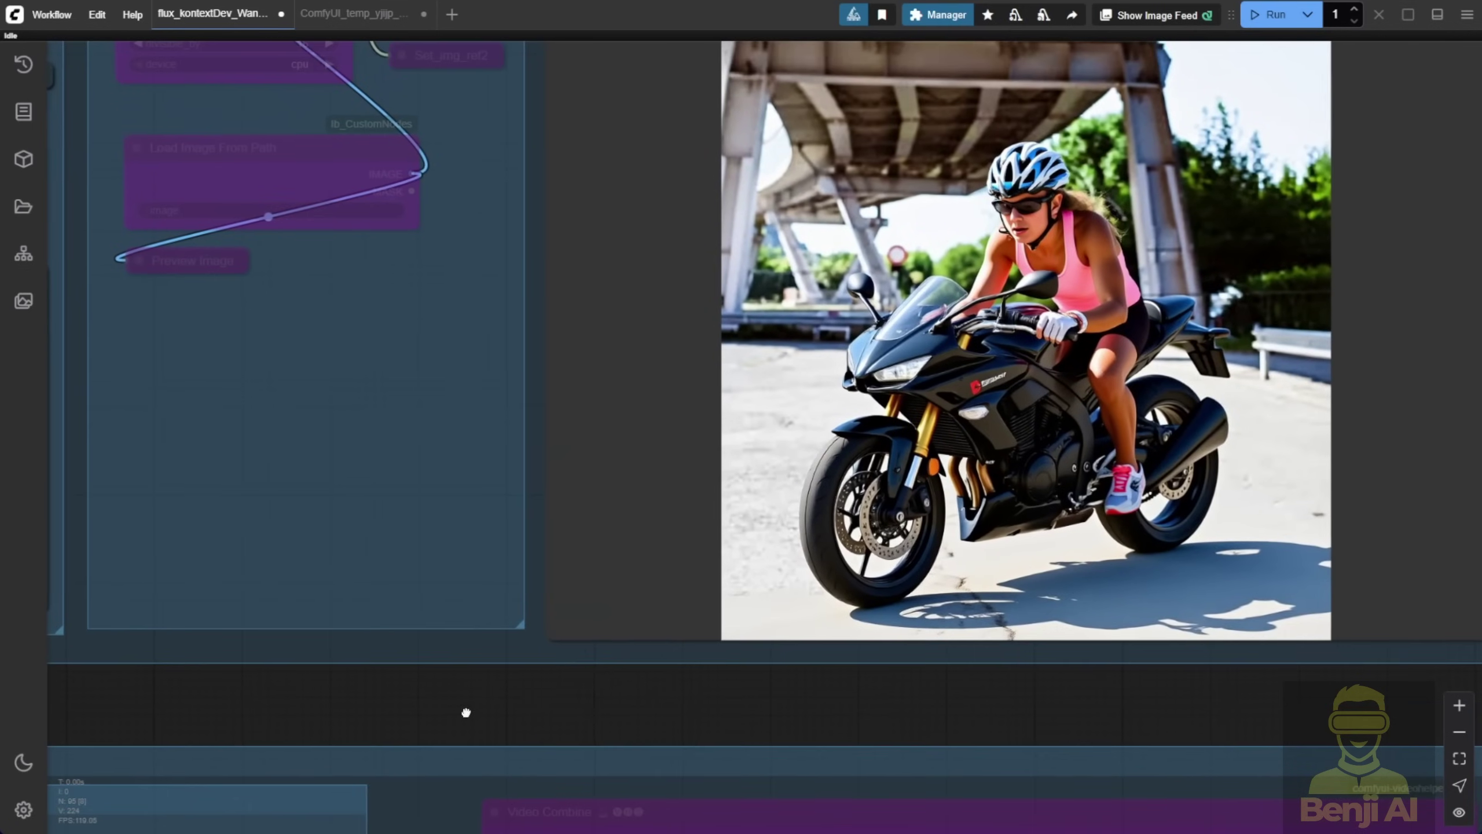
{"action": "scroll", "coordinate": [589, 688], "scroll_direction": "down", "scroll_amount": 3}
{"action": "scroll", "coordinate": [586, 681], "scroll_direction": "down", "scroll_amount": 1}
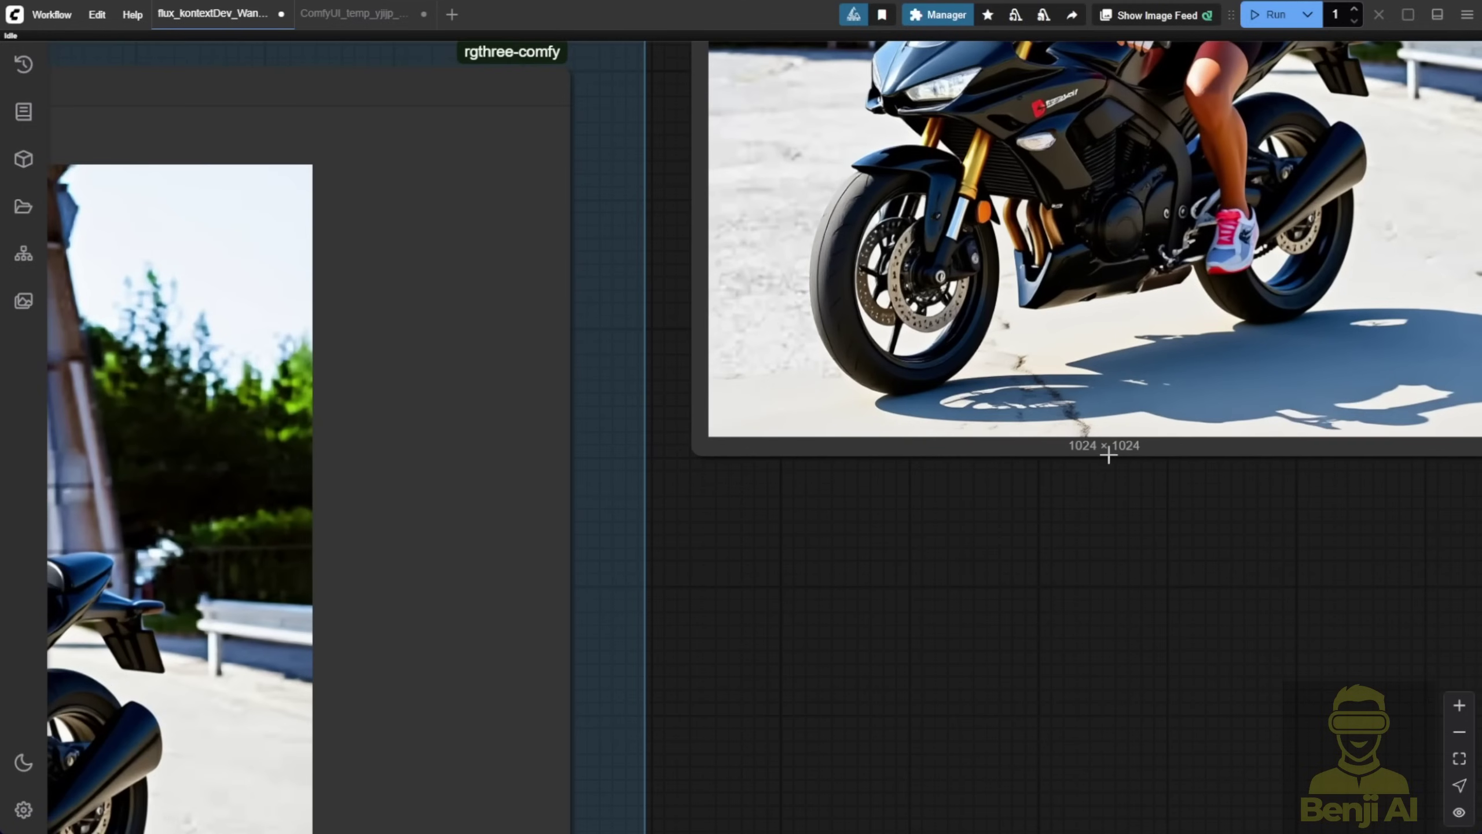
{"action": "scroll", "coordinate": [1134, 497], "scroll_direction": "down", "scroll_amount": 4}
{"action": "left_click_drag", "start_coordinate": [1126, 533], "coordinate": [1114, 603]}
{"action": "scroll", "coordinate": [1115, 603], "scroll_direction": "down", "scroll_amount": 3}
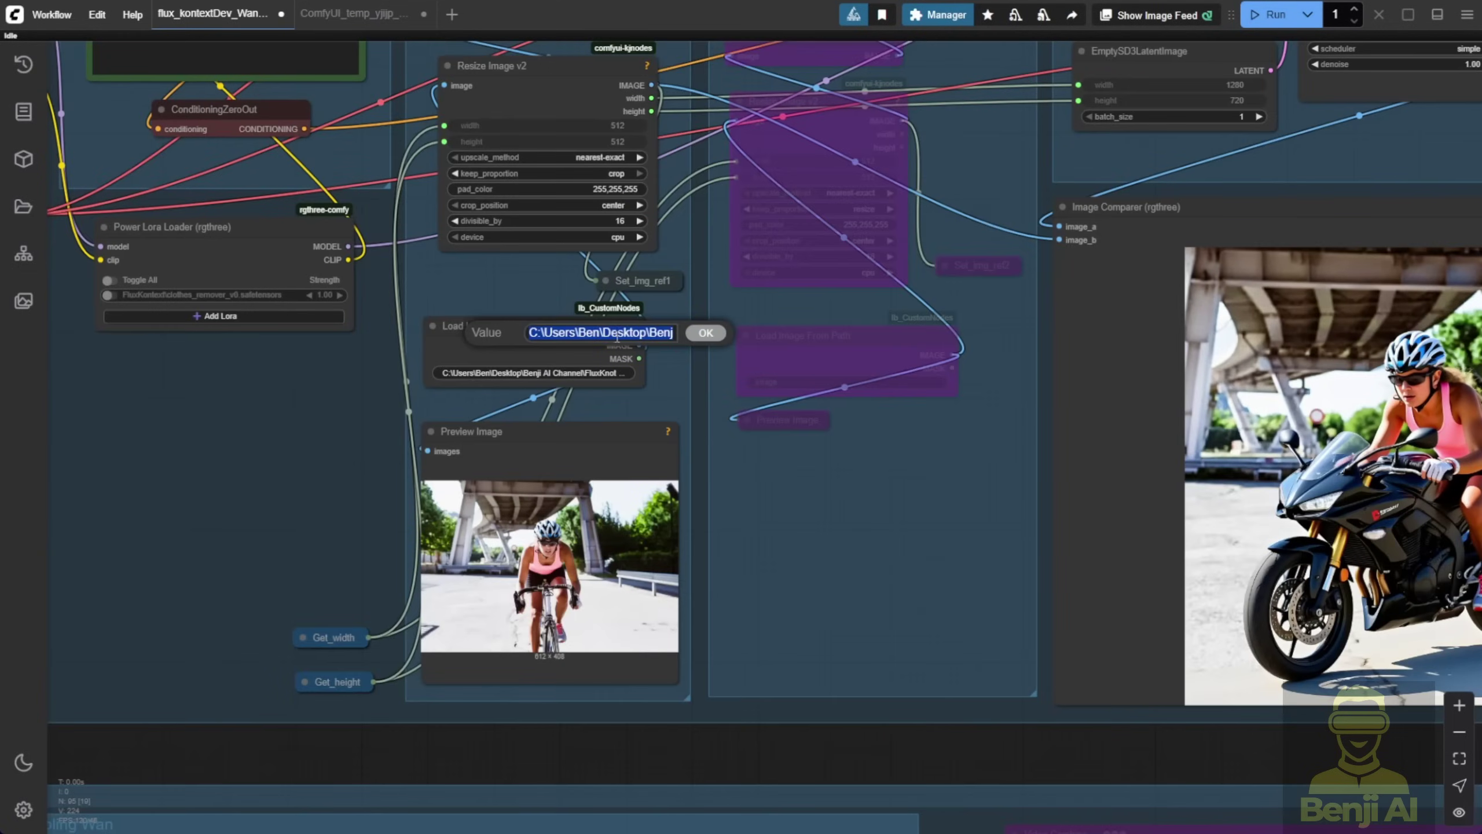
Edit the file name in the image path field and close the run logs panel
{"action": "left_click_drag", "start_coordinate": [617, 337], "coordinate": [690, 343]}
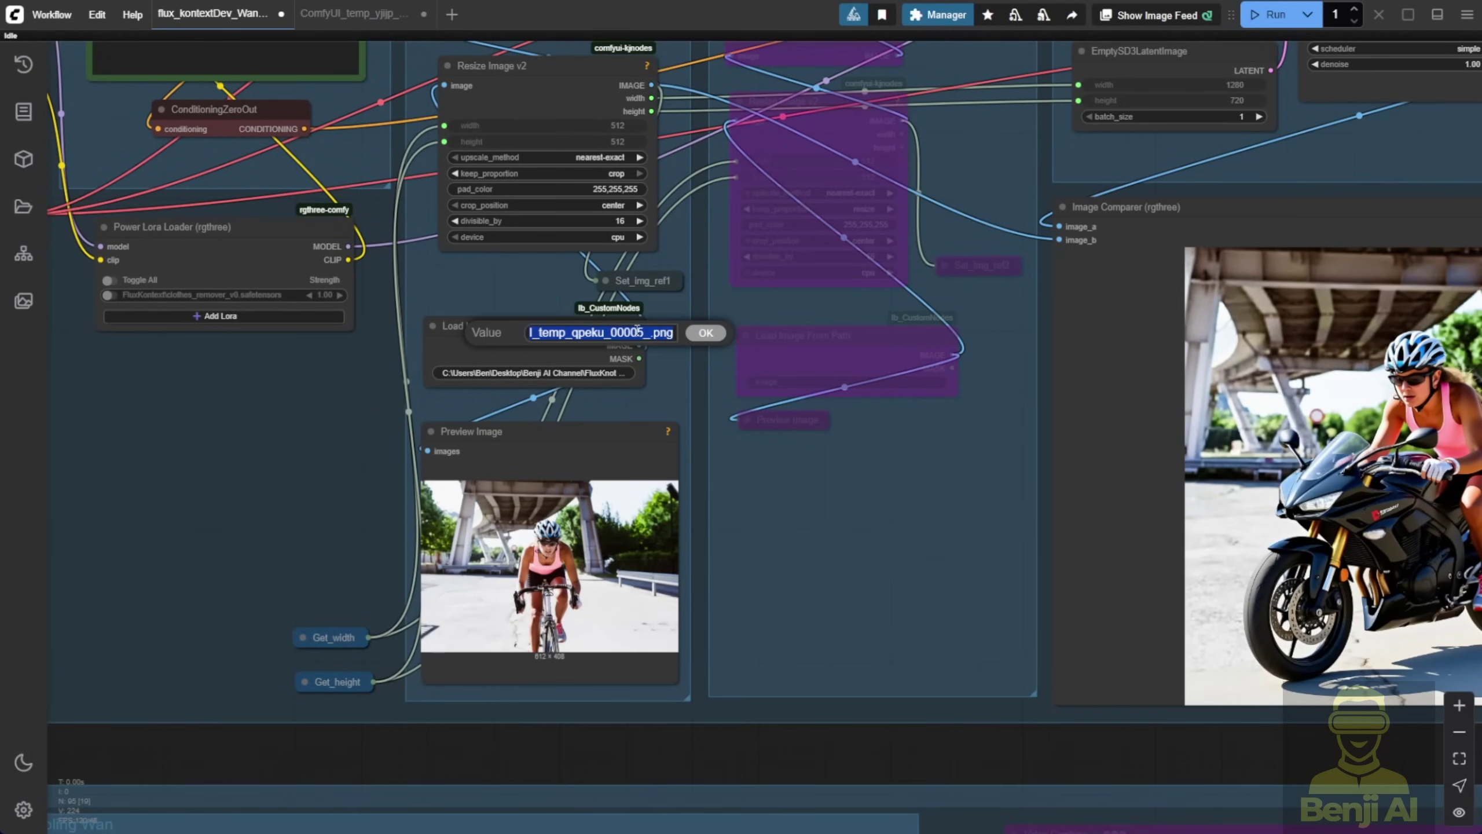
{"action": "left_click", "coordinate": [637, 333]}
{"action": "left_click", "coordinate": [691, 340]}
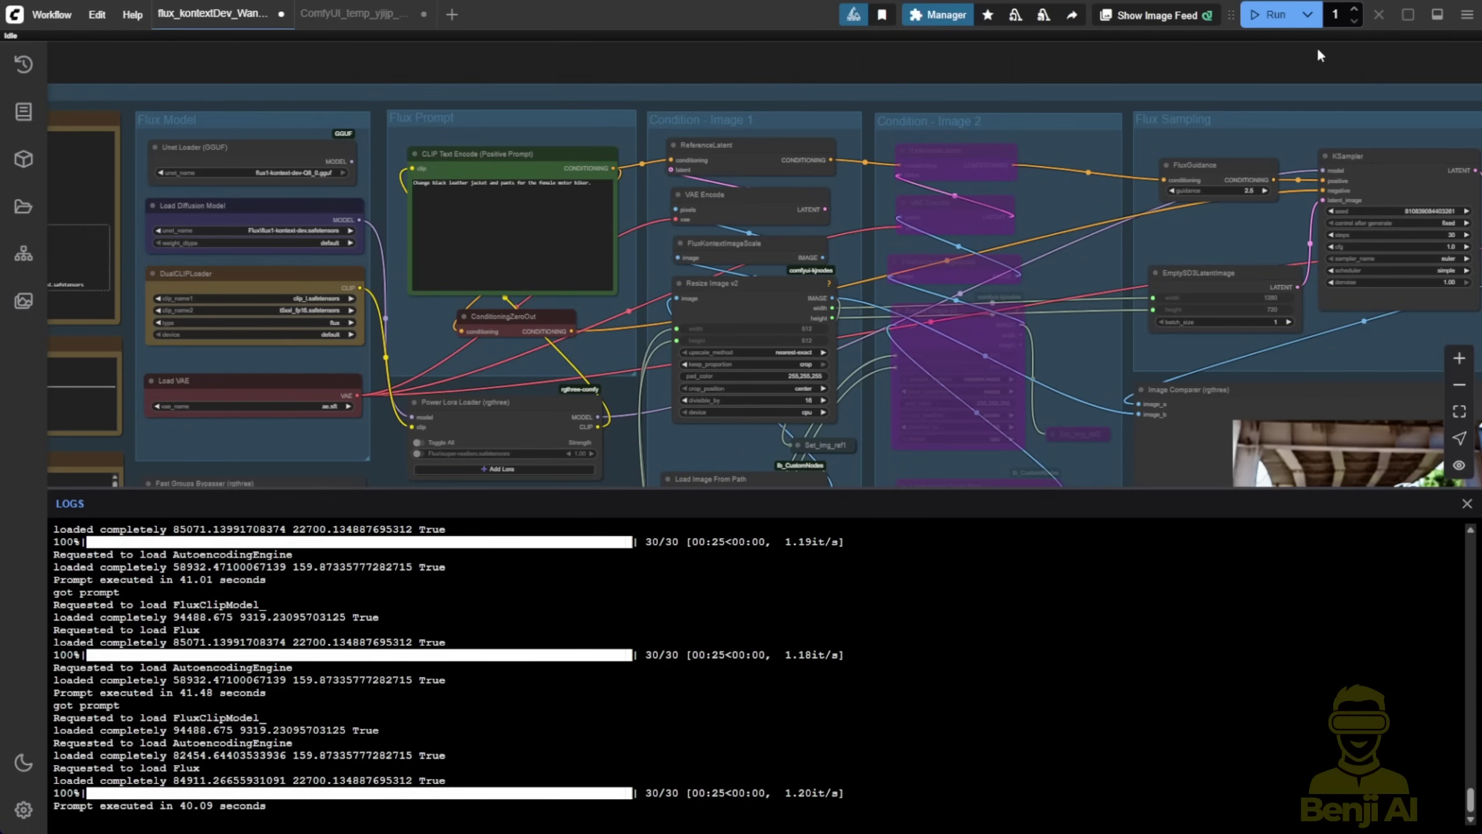
{"action": "left_click", "coordinate": [1438, 14]}
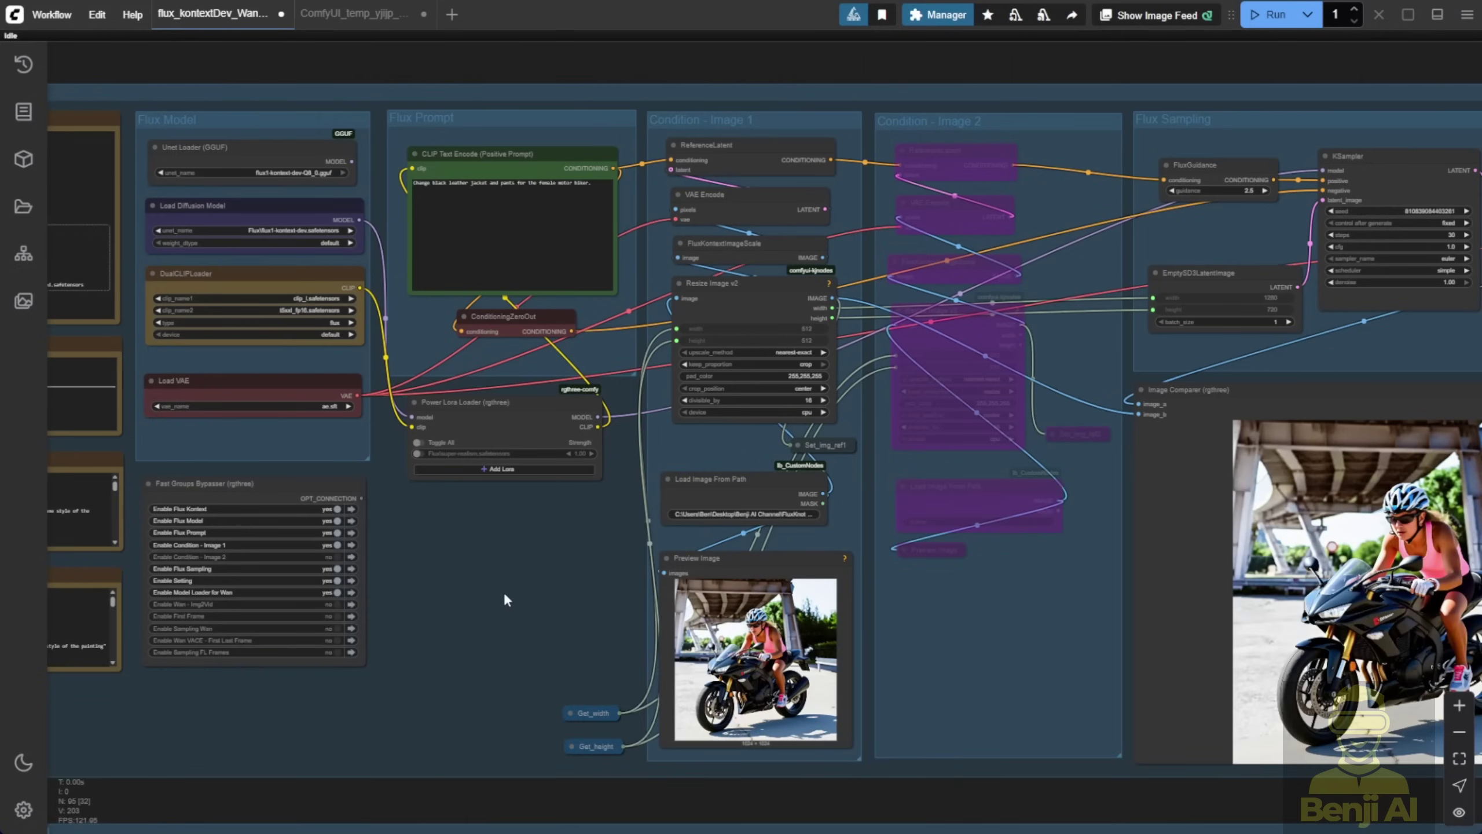
Highlight the clothing-change wording in the CLIP Text Encode prompt
{"action": "scroll", "coordinate": [542, 602], "scroll_direction": "up", "scroll_amount": 4}
{"action": "left_click_drag", "start_coordinate": [555, 556], "coordinate": [641, 829]}
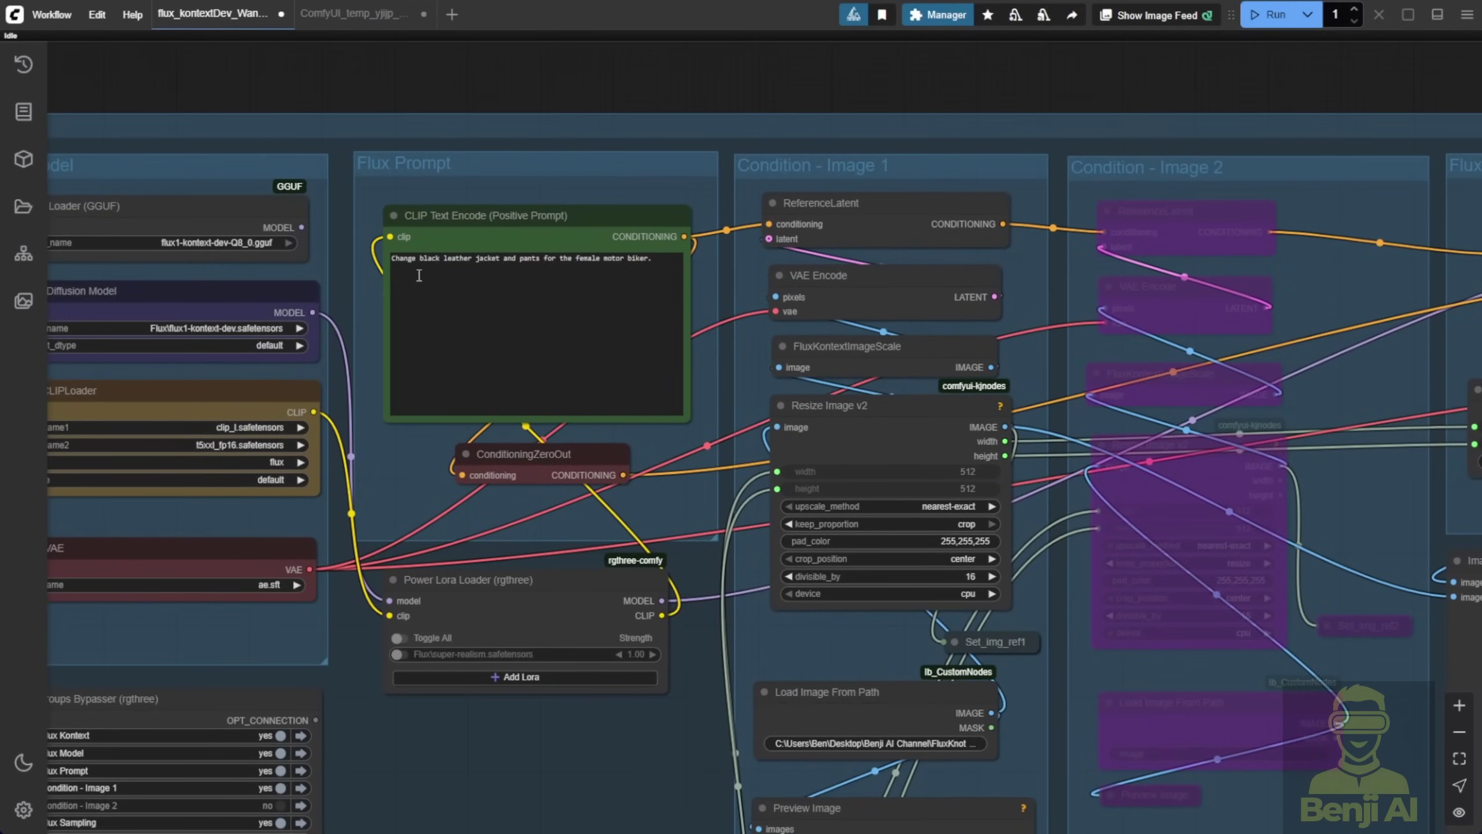
{"action": "left_click_drag", "start_coordinate": [400, 263], "coordinate": [557, 273]}
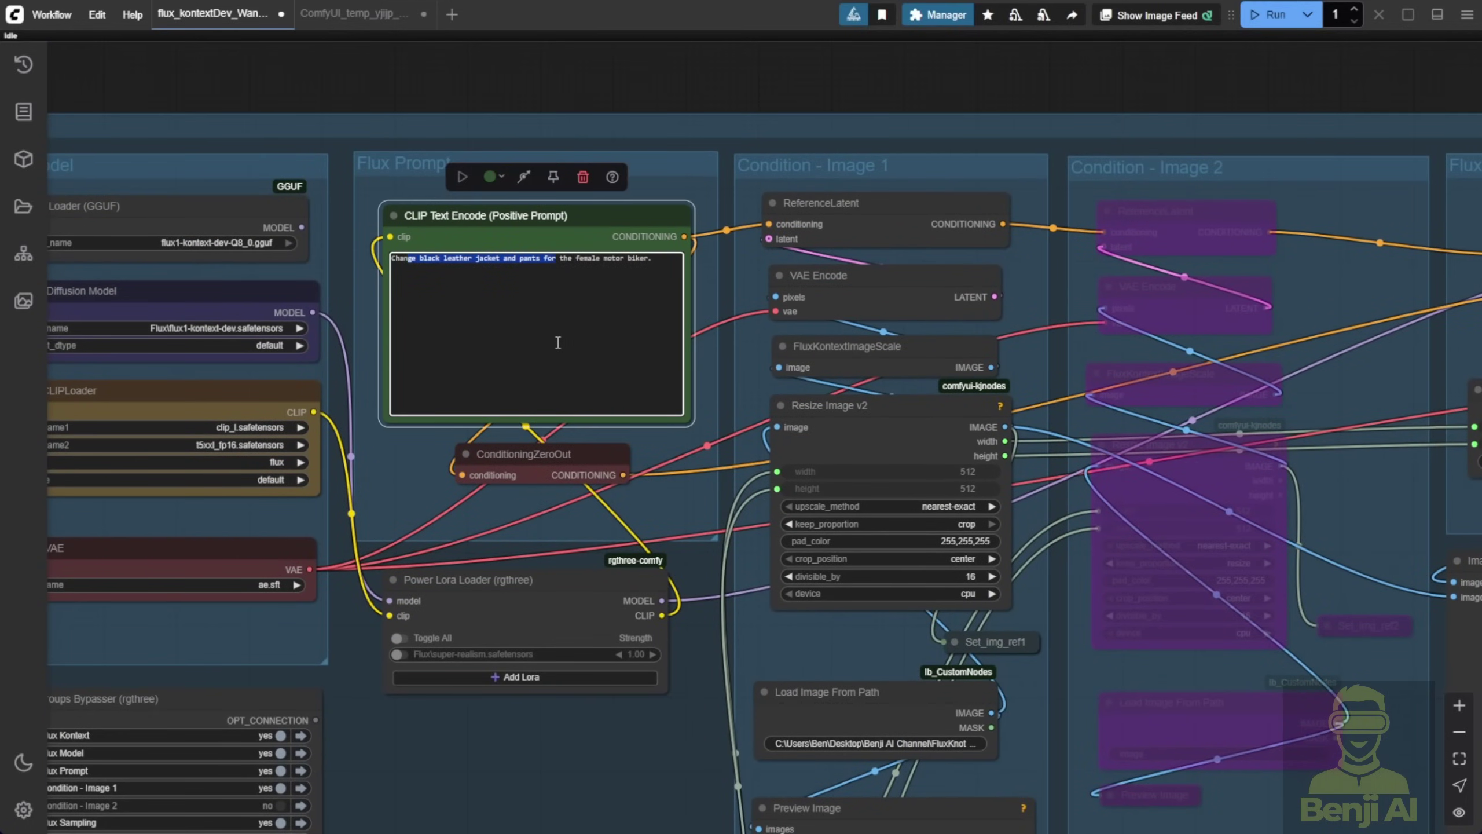
{"action": "left_click", "coordinate": [547, 277]}
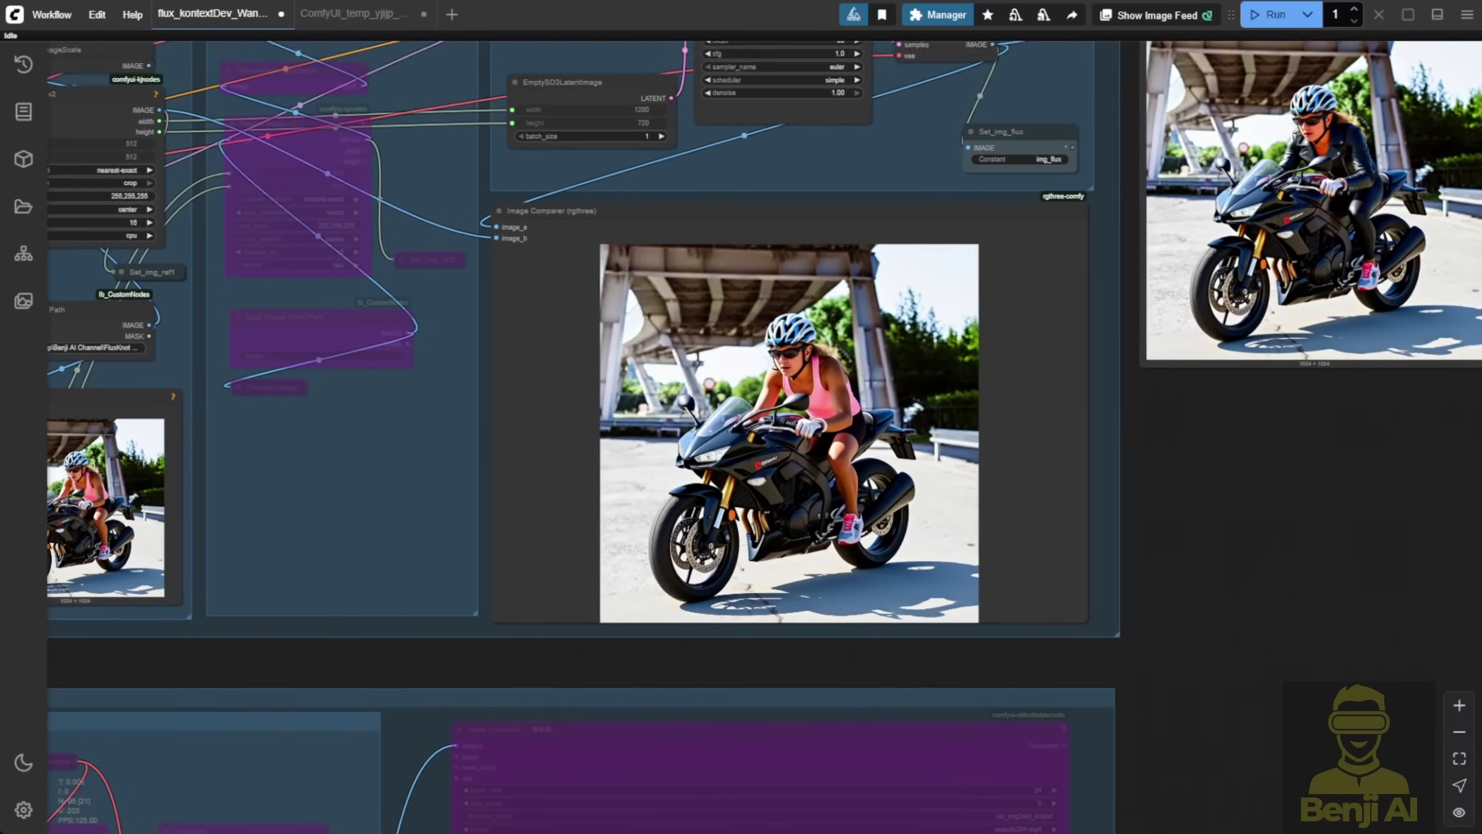
Place the leather-jacket result preview beside the Image Comparer and enlarge it
{"action": "left_click_drag", "start_coordinate": [1139, 431], "coordinate": [1046, 537]}
{"action": "left_click_drag", "start_coordinate": [1050, 140], "coordinate": [1033, 315]}
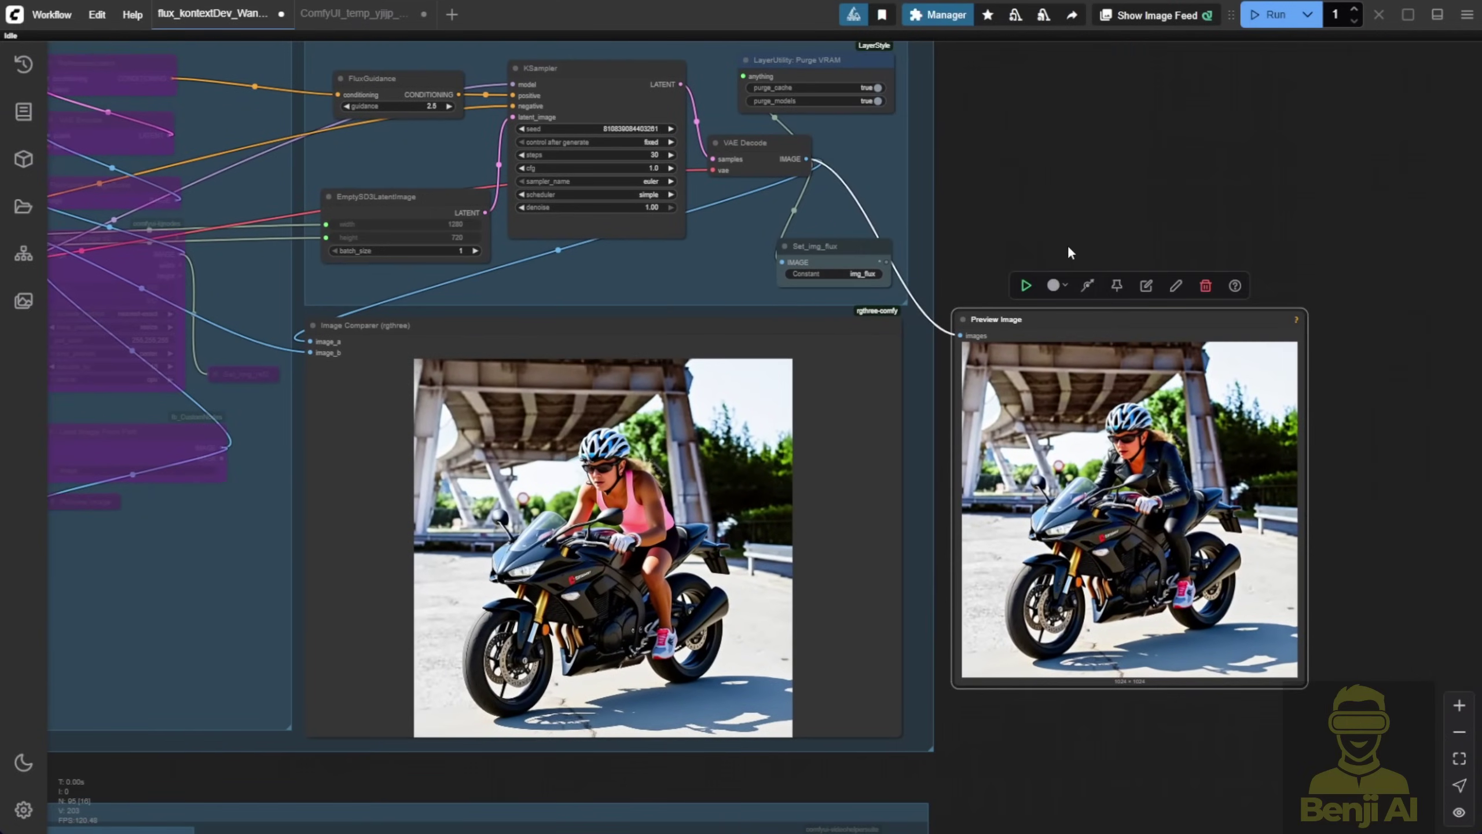
{"action": "left_click_drag", "start_coordinate": [1072, 251], "coordinate": [1023, 72]}
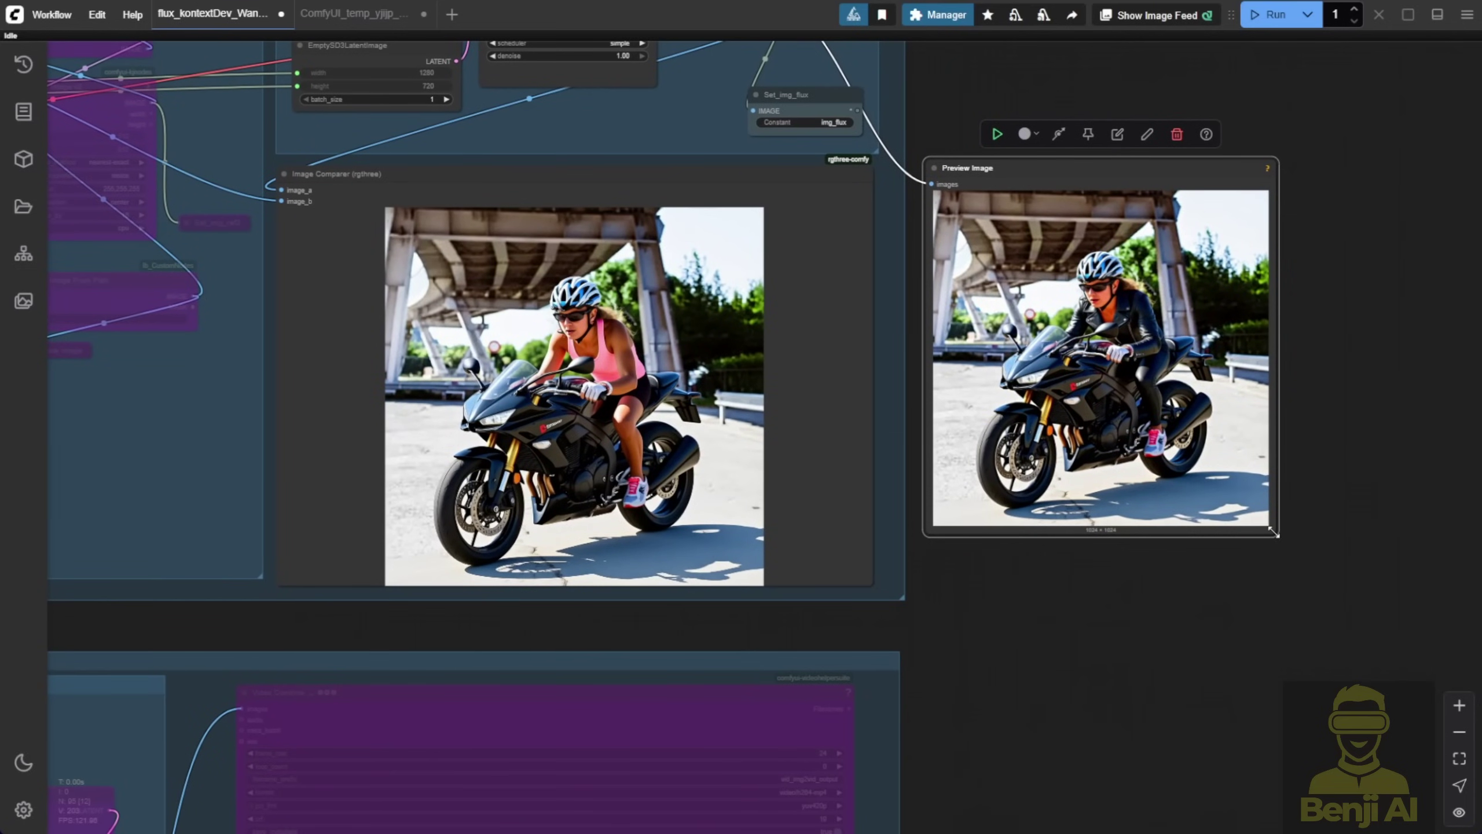
{"action": "left_click_drag", "start_coordinate": [1274, 533], "coordinate": [1368, 610]}
{"action": "scroll", "coordinate": [1146, 683], "scroll_direction": "down", "scroll_amount": 2}
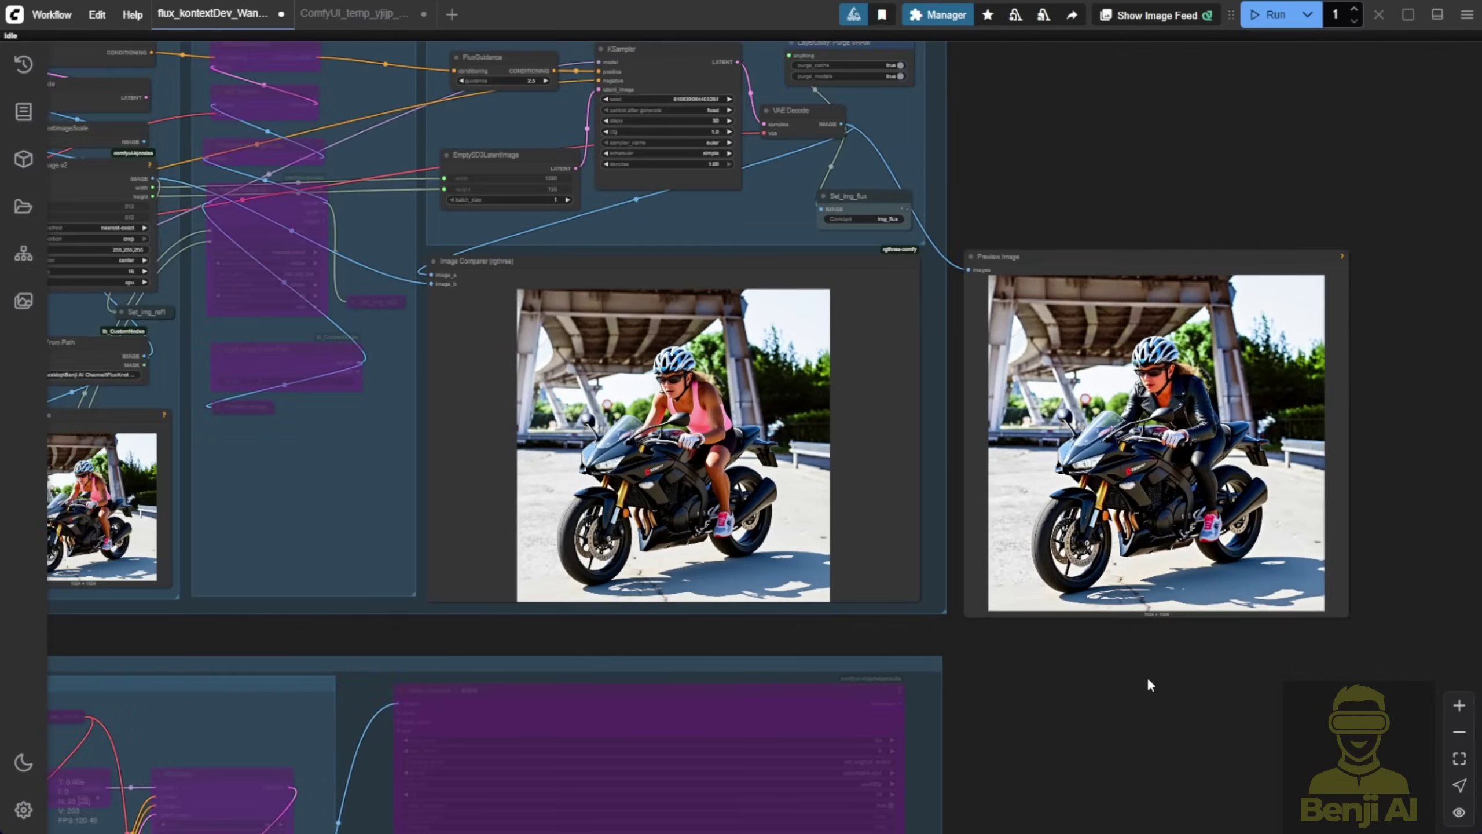
{"action": "scroll", "coordinate": [1147, 676], "scroll_direction": "up", "scroll_amount": 5}
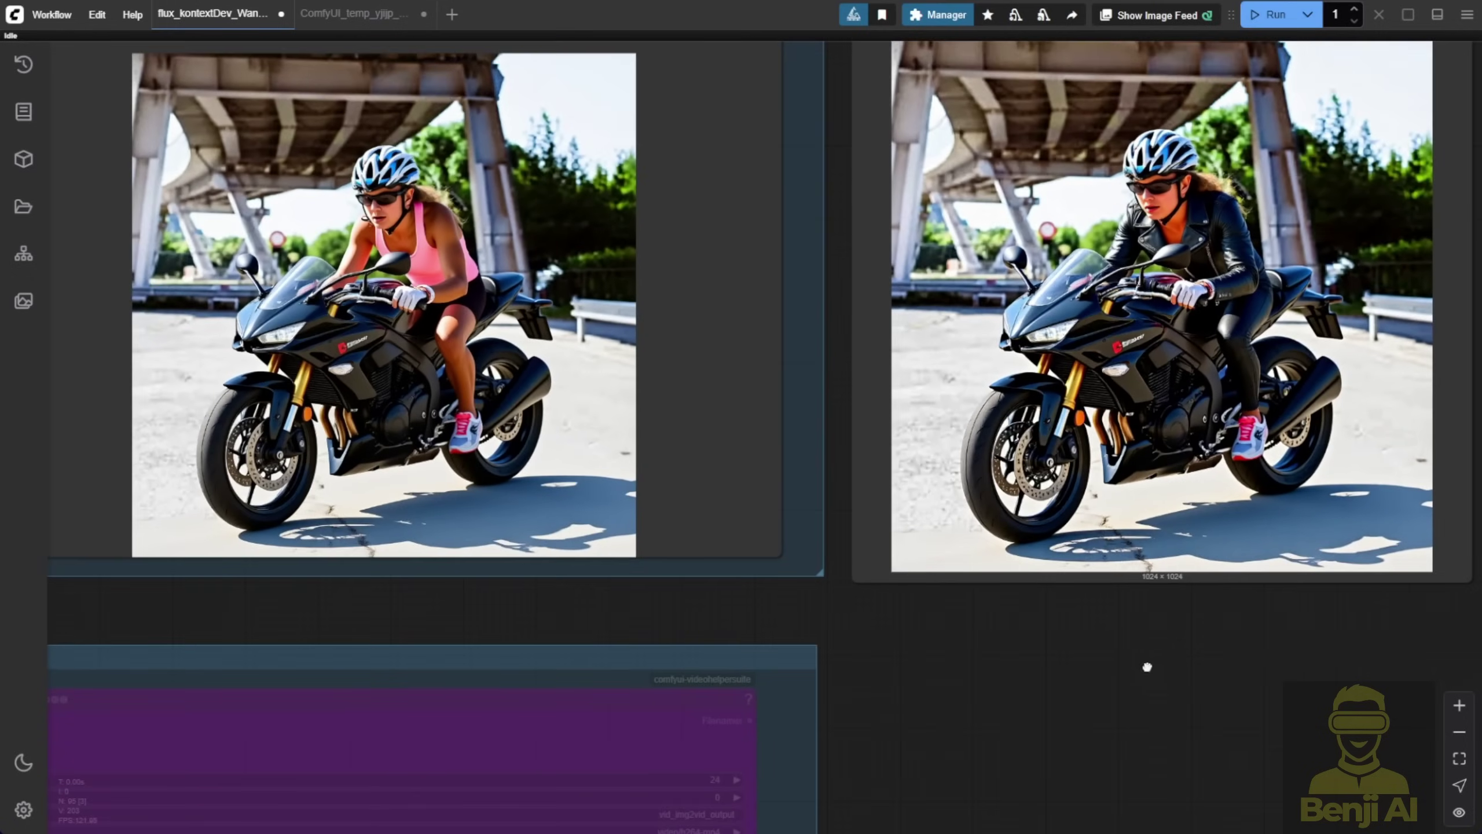
{"action": "left_click_drag", "start_coordinate": [1147, 667], "coordinate": [1070, 747]}
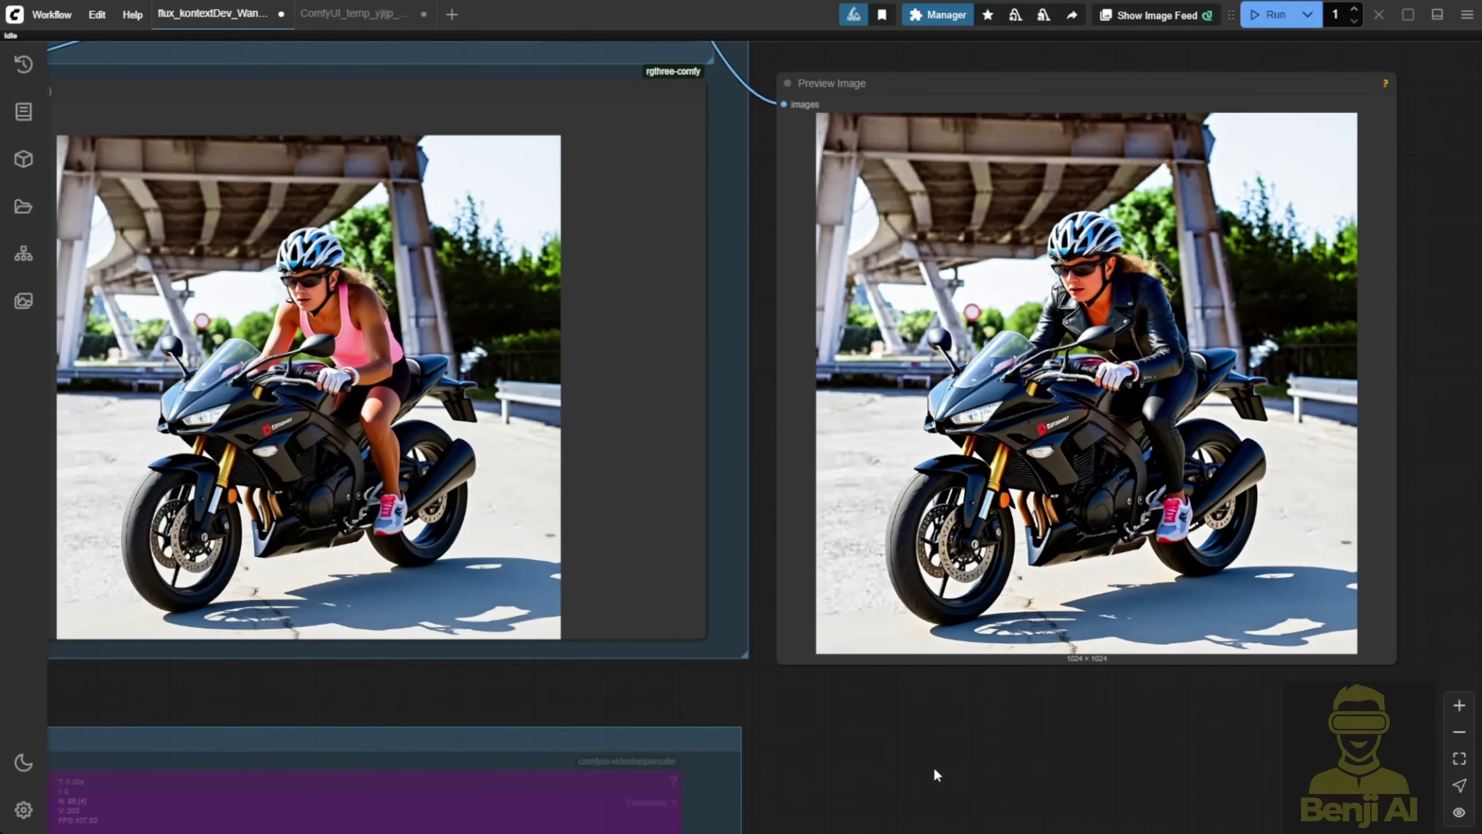
Save the black-leather biker image via the Preview Image node's Save Image option
{"action": "right_click", "coordinate": [1078, 364]}
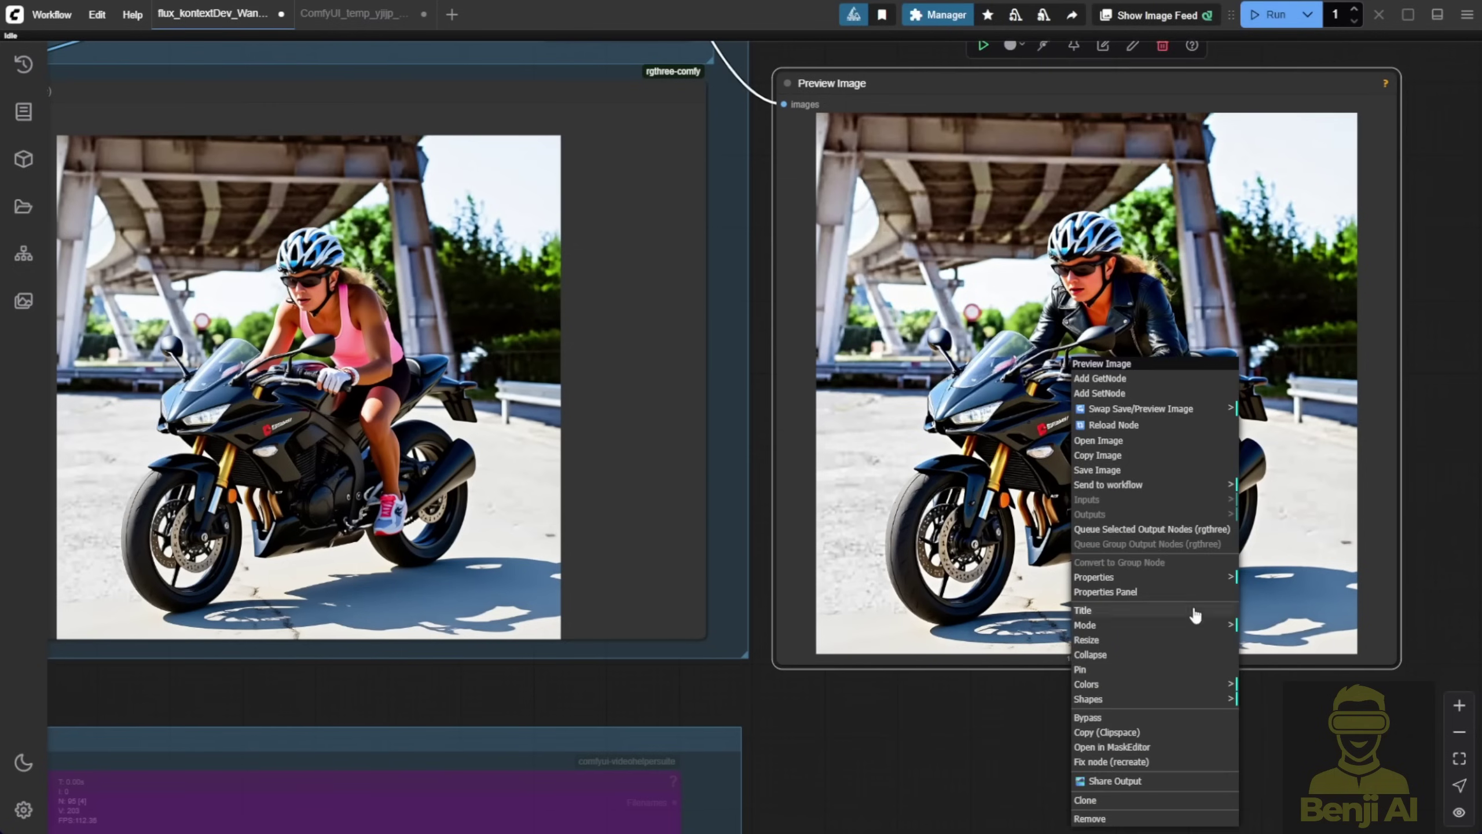
{"action": "left_click", "coordinate": [1106, 470]}
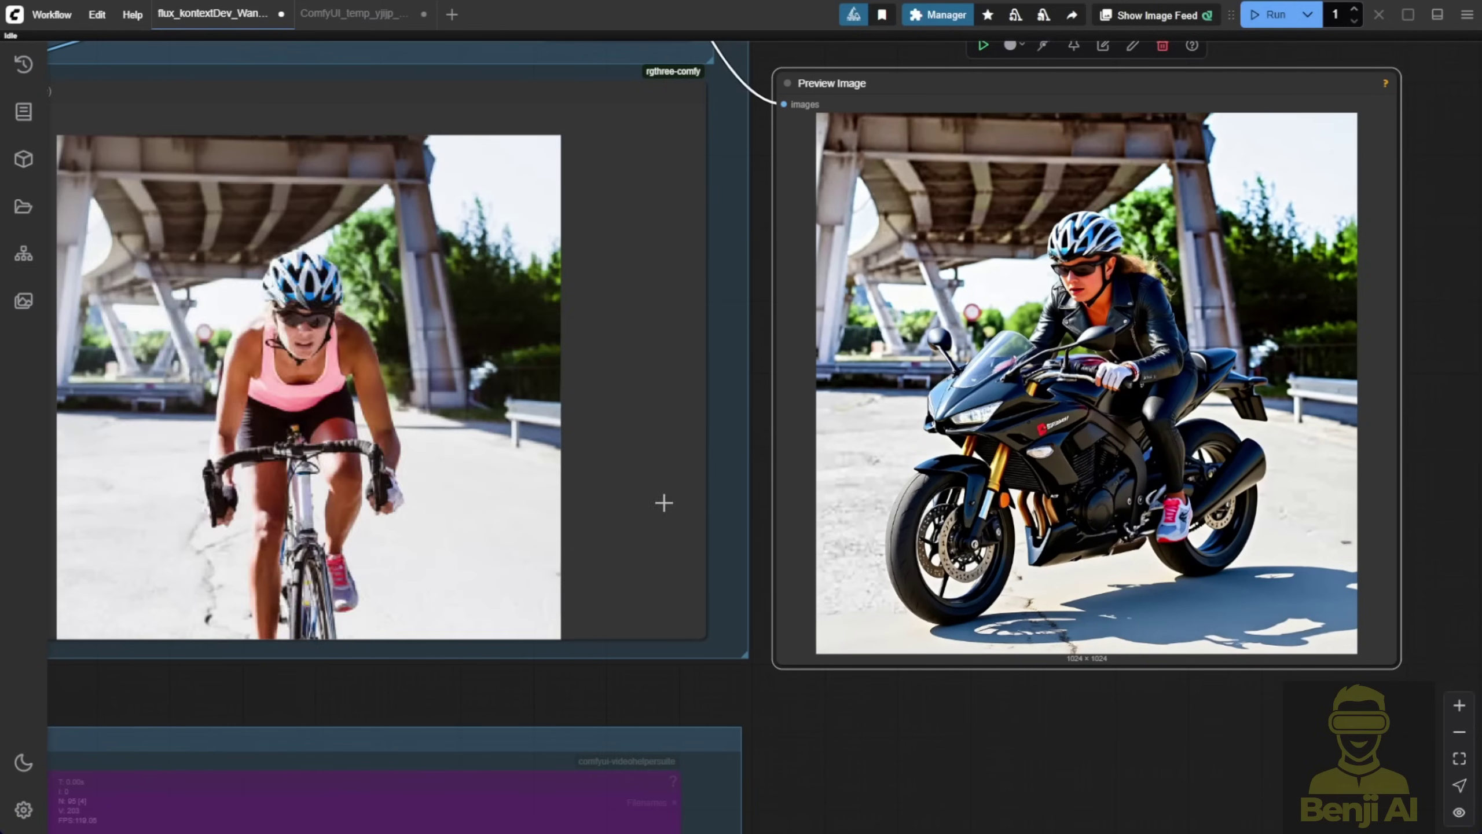
{"action": "left_click", "coordinate": [995, 756]}
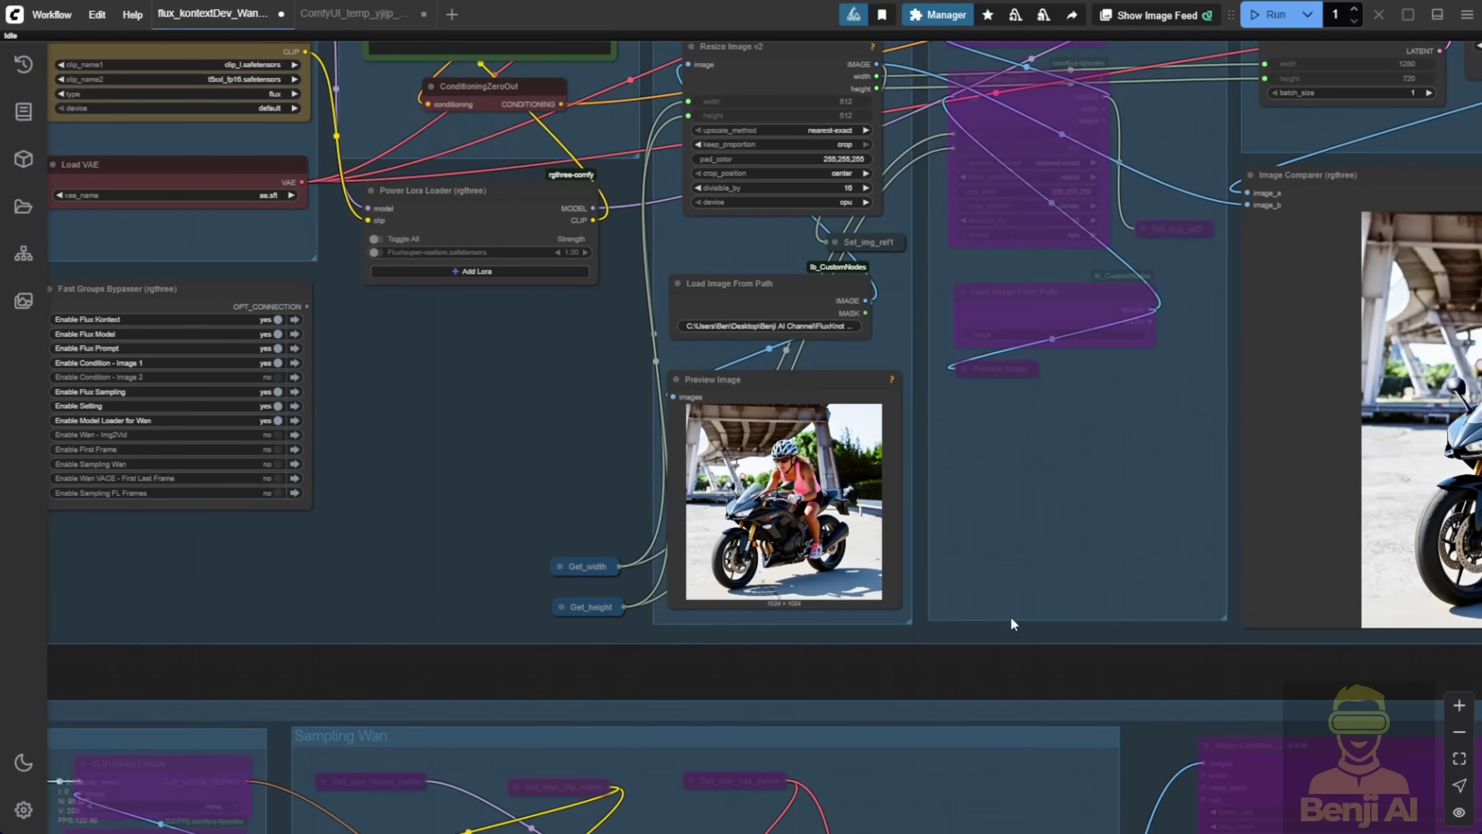
{"action": "left_click_drag", "start_coordinate": [1010, 617], "coordinate": [712, 582]}
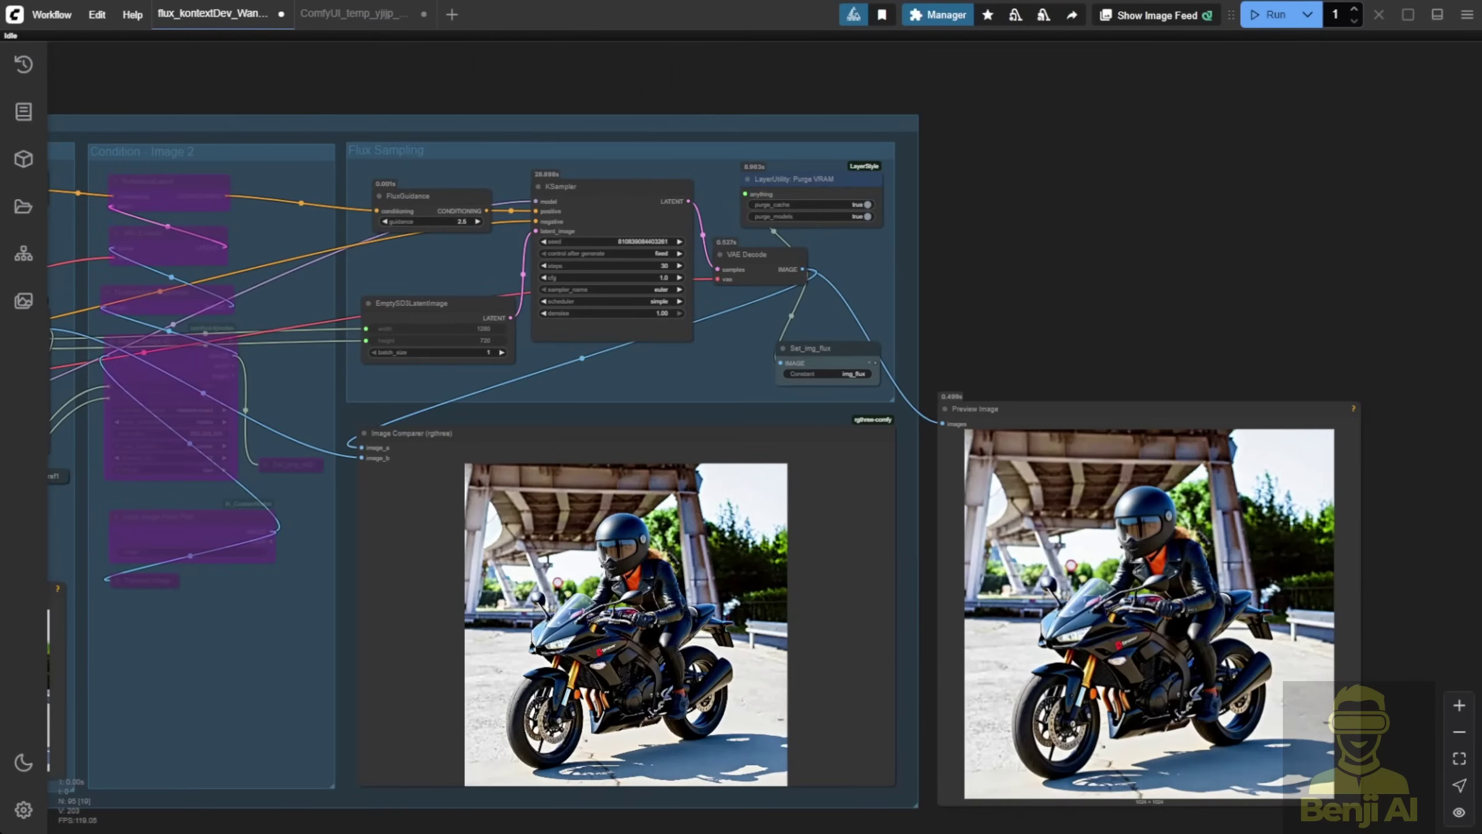
Zoom out from the Image Comparer and in on the Model Loader for Wan and Wan - Img2Vid groups
{"action": "left_click_drag", "start_coordinate": [1118, 341], "coordinate": [1093, 185]}
{"action": "scroll", "coordinate": [1097, 379], "scroll_direction": "up", "scroll_amount": 4}
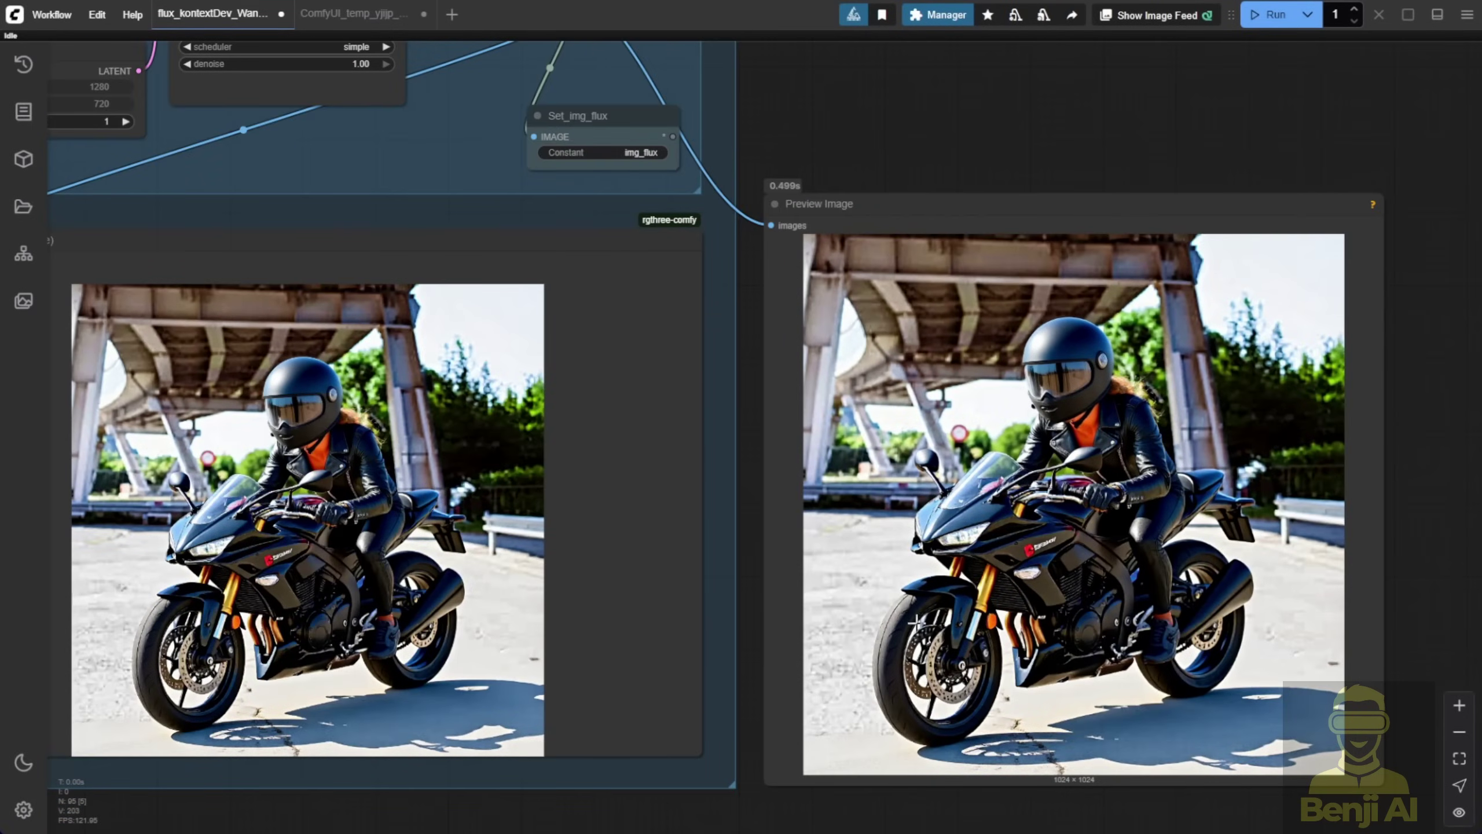
{"action": "scroll", "coordinate": [919, 618], "scroll_direction": "down", "scroll_amount": 3}
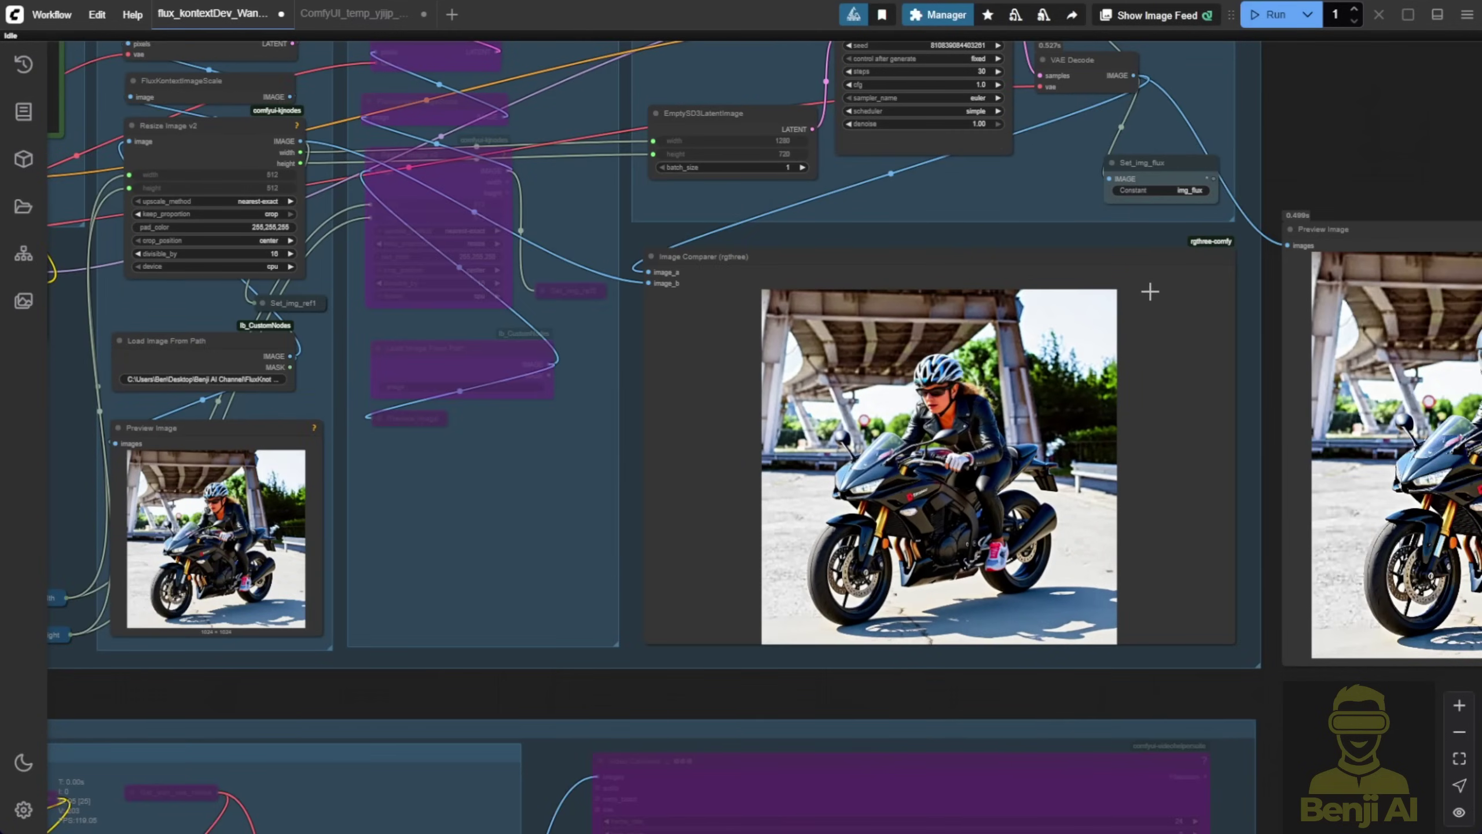
{"action": "scroll", "coordinate": [1178, 394], "scroll_direction": "up", "scroll_amount": 3}
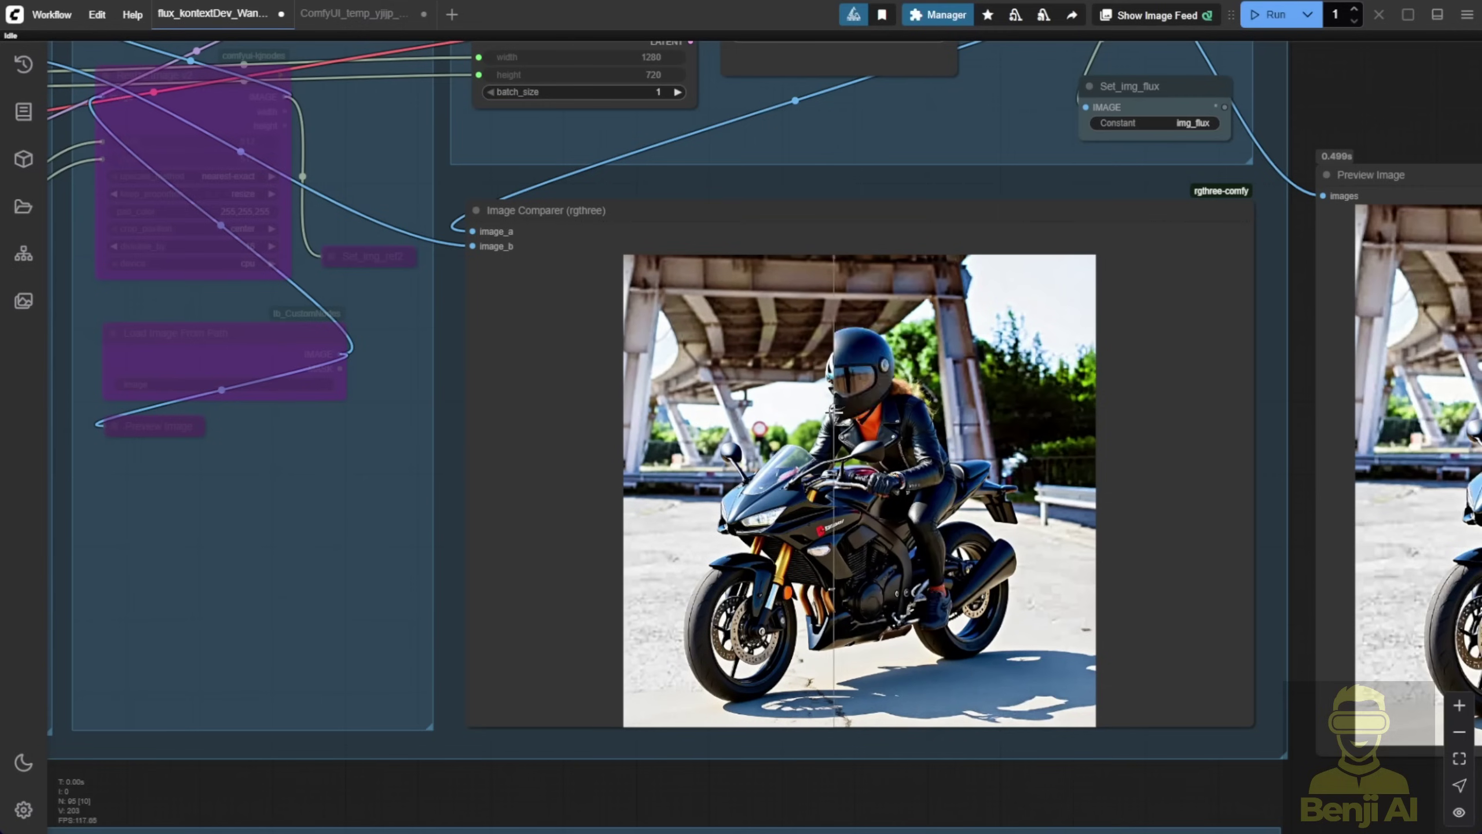
{"action": "scroll", "coordinate": [1302, 506], "scroll_direction": "down", "scroll_amount": 6}
{"action": "scroll", "coordinate": [262, 717], "scroll_direction": "up", "scroll_amount": 8}
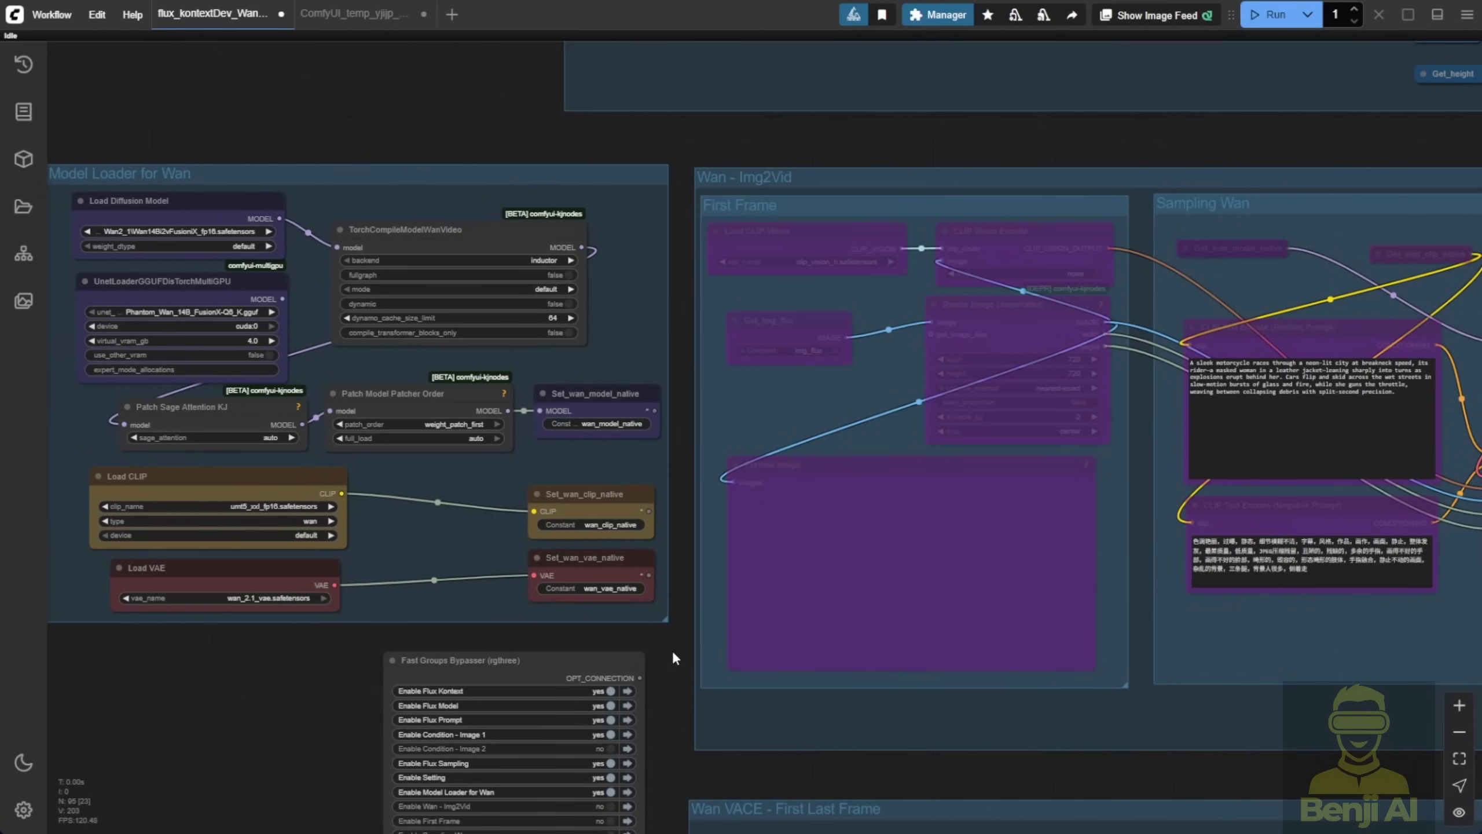
Pan down to the Fast Groups Bypasser and the Wan VACE - First Last Frame group
{"action": "left_click_drag", "start_coordinate": [673, 656], "coordinate": [594, 575]}
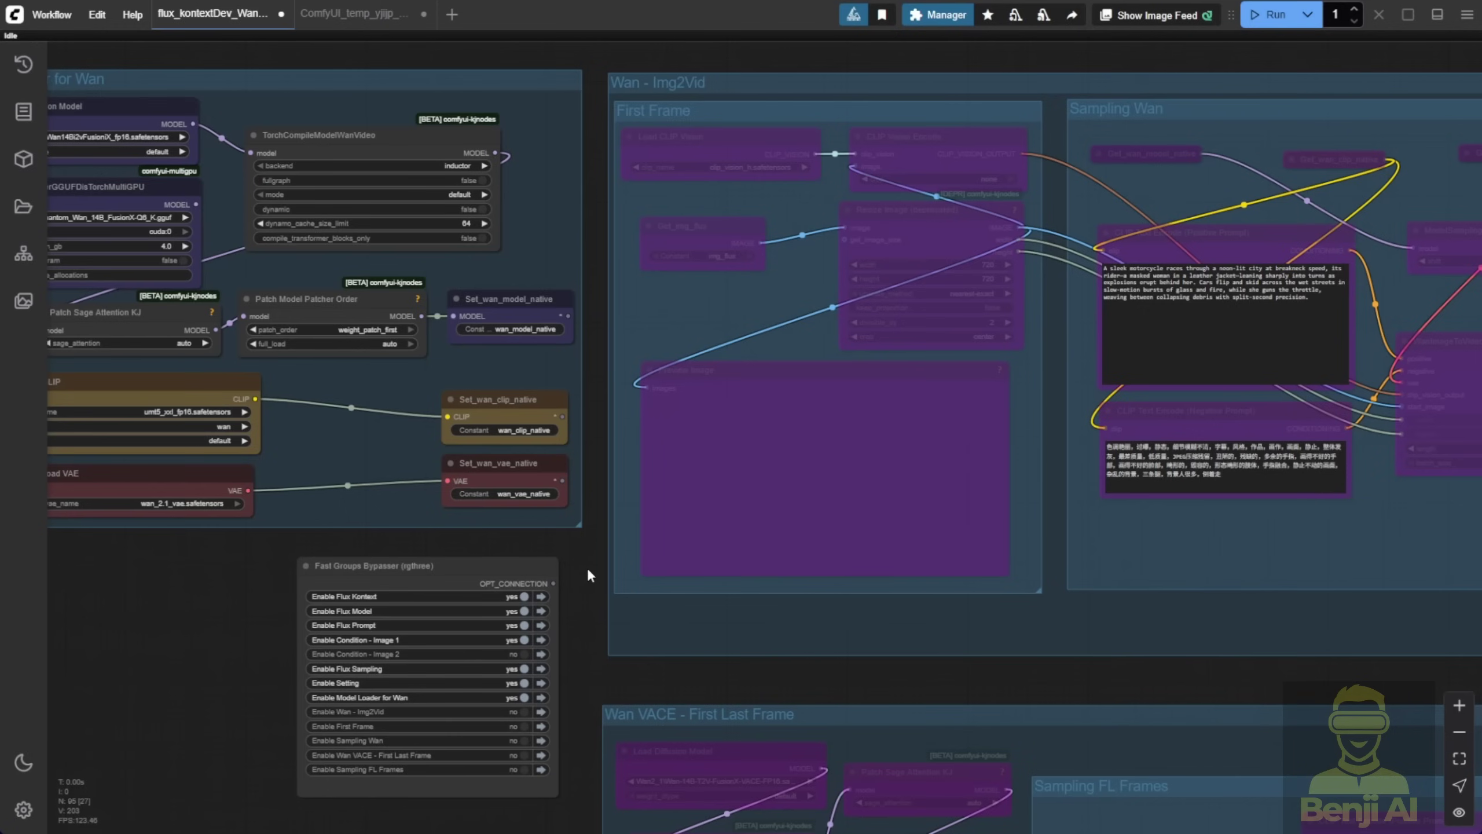
{"action": "left_click_drag", "start_coordinate": [836, 681], "coordinate": [640, 118]}
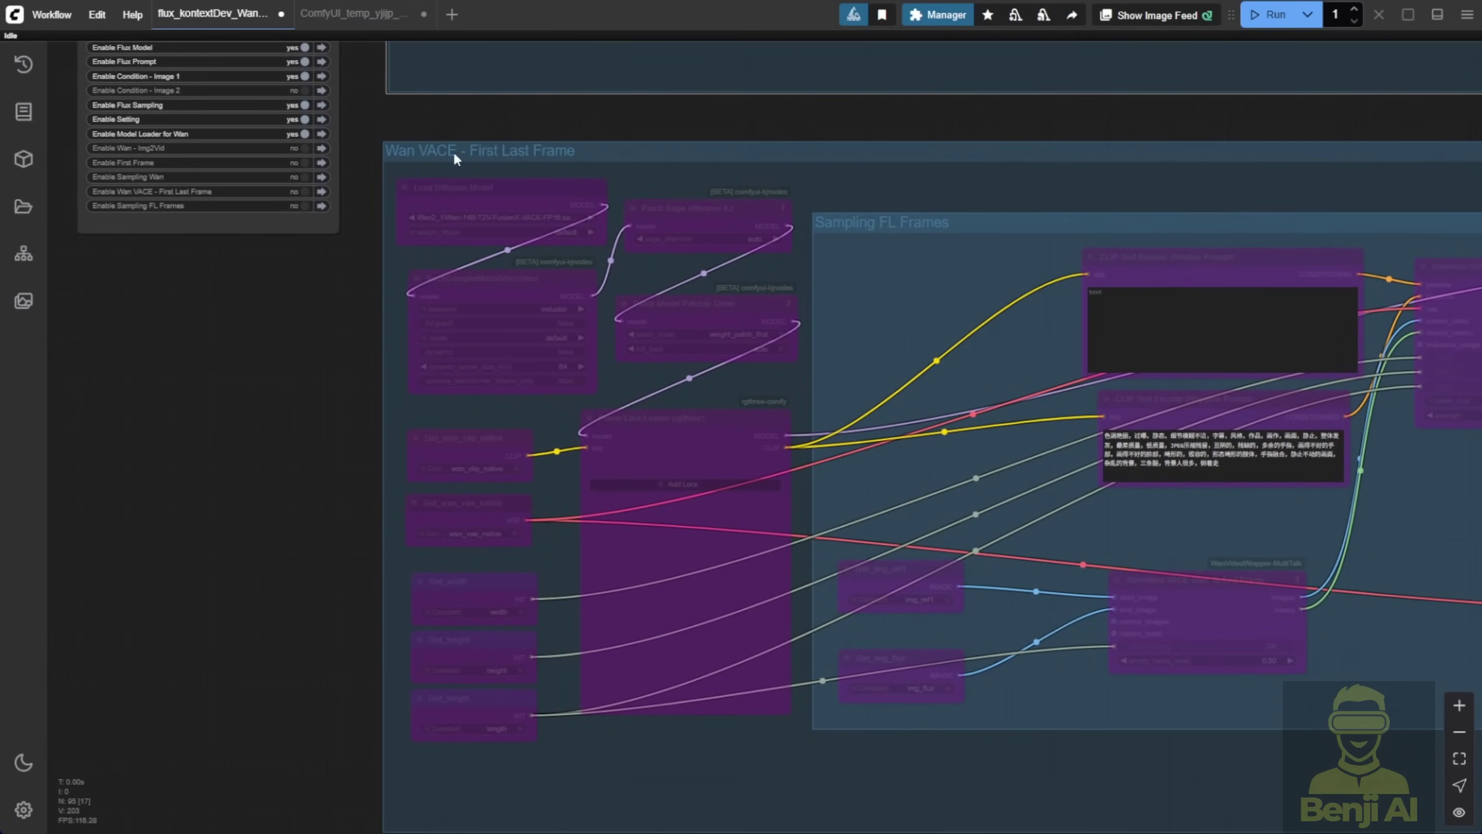
Jump to the Wan VACE - First Last Frame group, then return to the bypass switches
{"action": "left_click", "coordinate": [321, 191]}
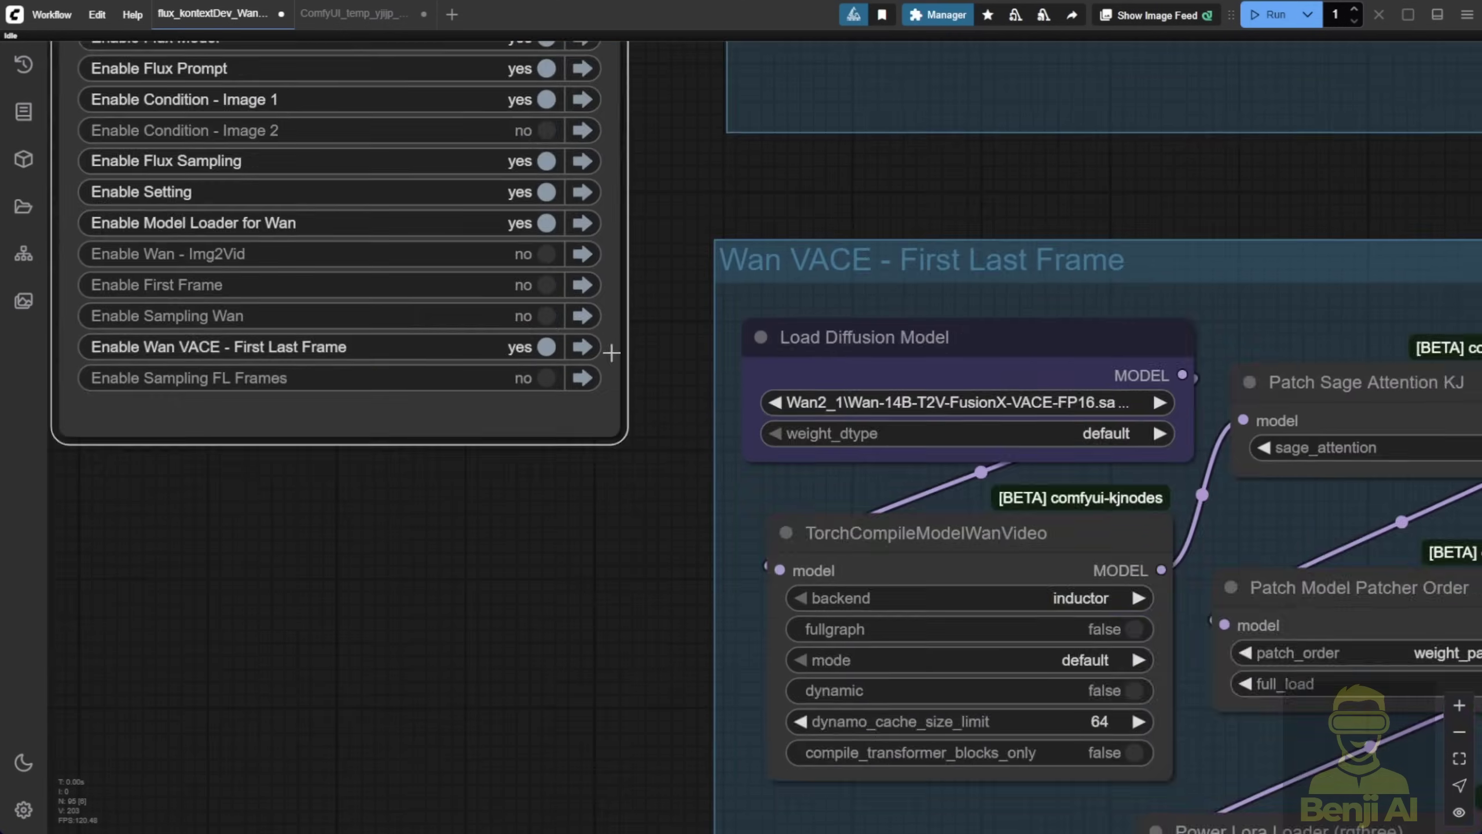
{"action": "scroll", "coordinate": [673, 495], "scroll_direction": "down", "scroll_amount": 6}
{"action": "scroll", "coordinate": [577, 470], "scroll_direction": "up", "scroll_amount": 3}
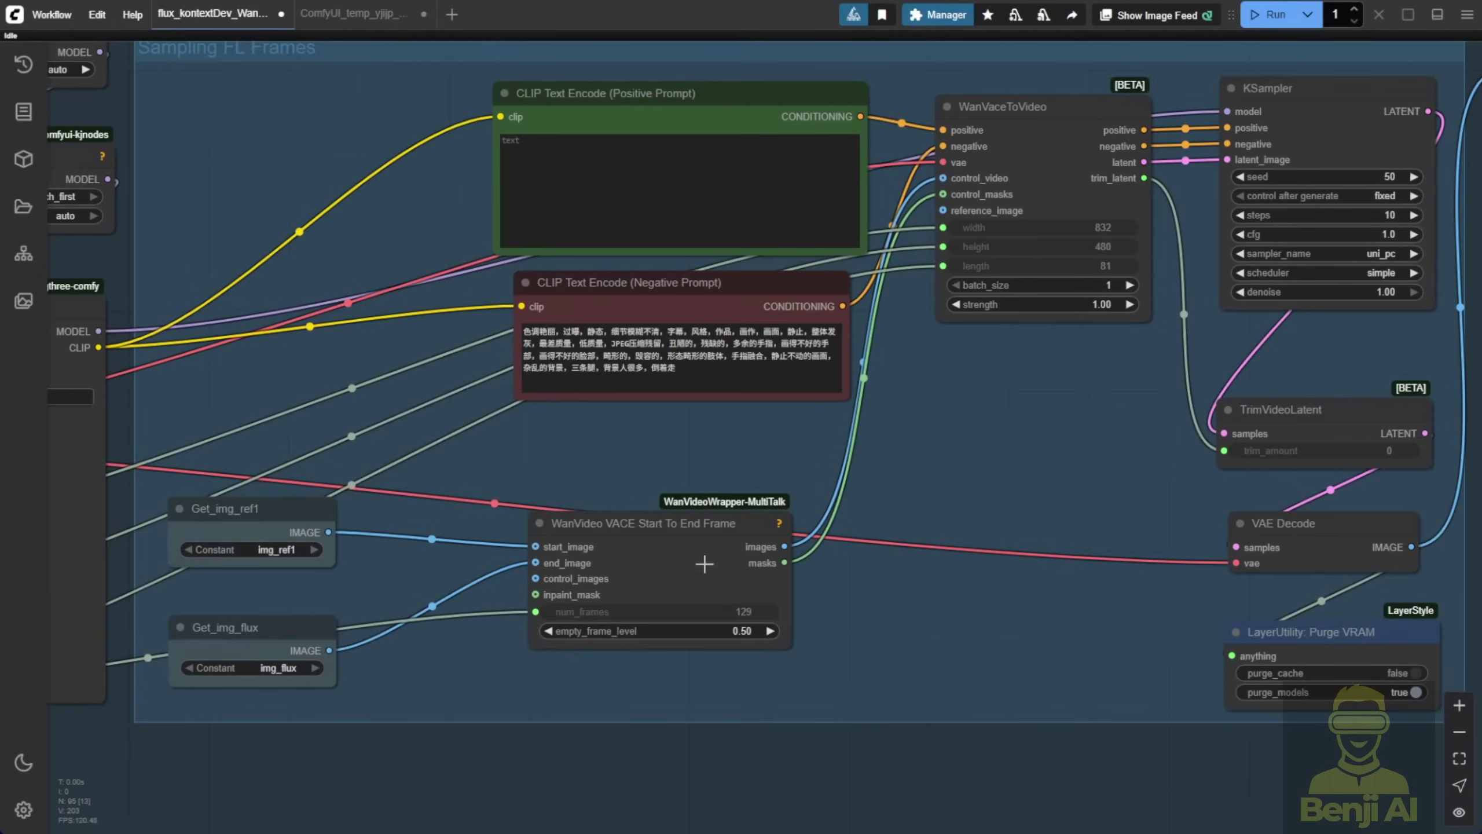
{"action": "left_click", "coordinate": [659, 538]}
{"action": "key", "text": "1"}
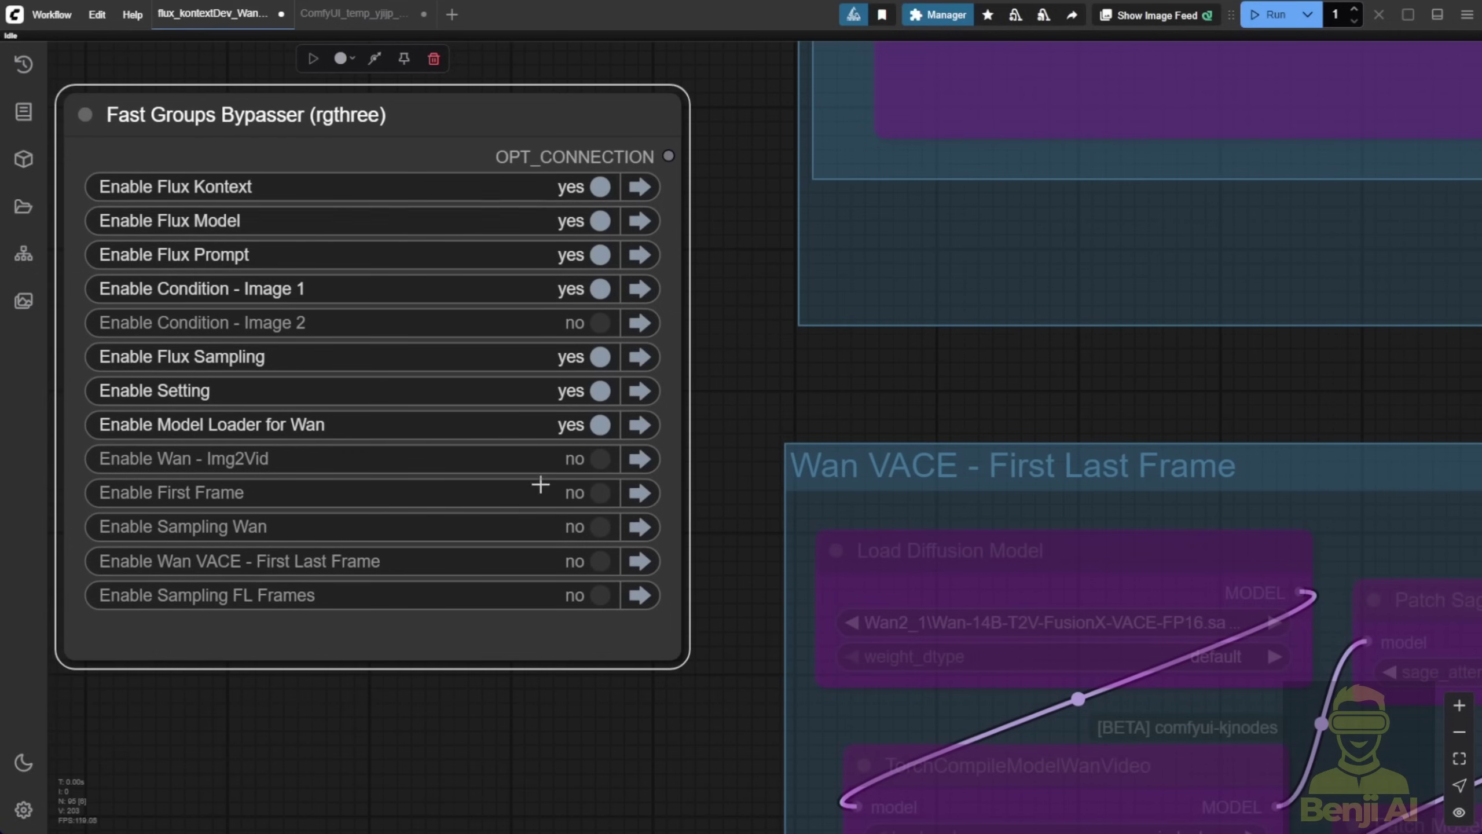
Set Enable Wan - Img2Vid to yes and bring that group into view
{"action": "left_click", "coordinate": [597, 460]}
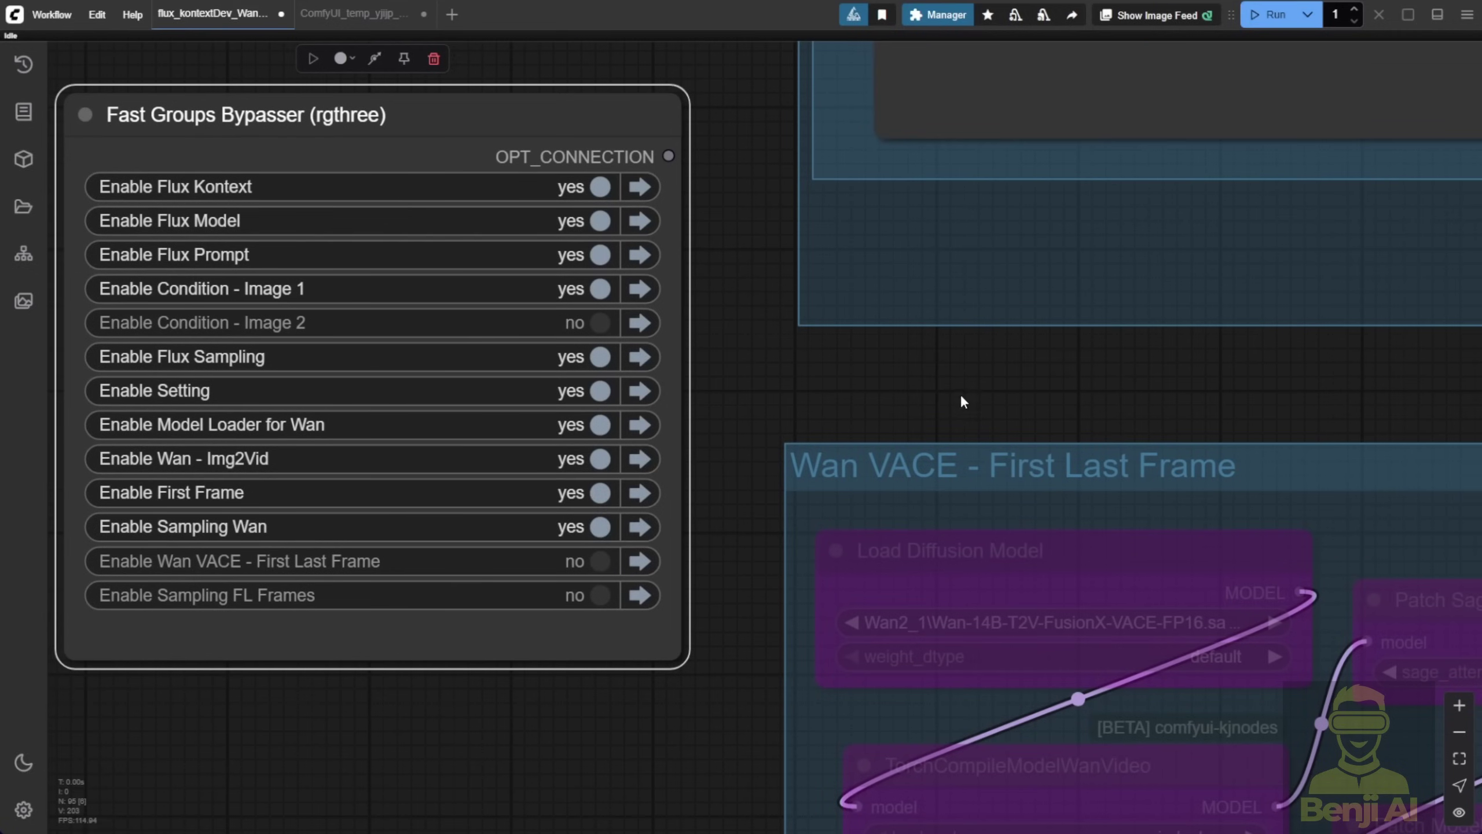
{"action": "scroll", "coordinate": [961, 395], "scroll_direction": "down", "scroll_amount": 10}
{"action": "left_click_drag", "start_coordinate": [1156, 396], "coordinate": [484, 680]}
{"action": "scroll", "coordinate": [387, 285], "scroll_direction": "up", "scroll_amount": 3}
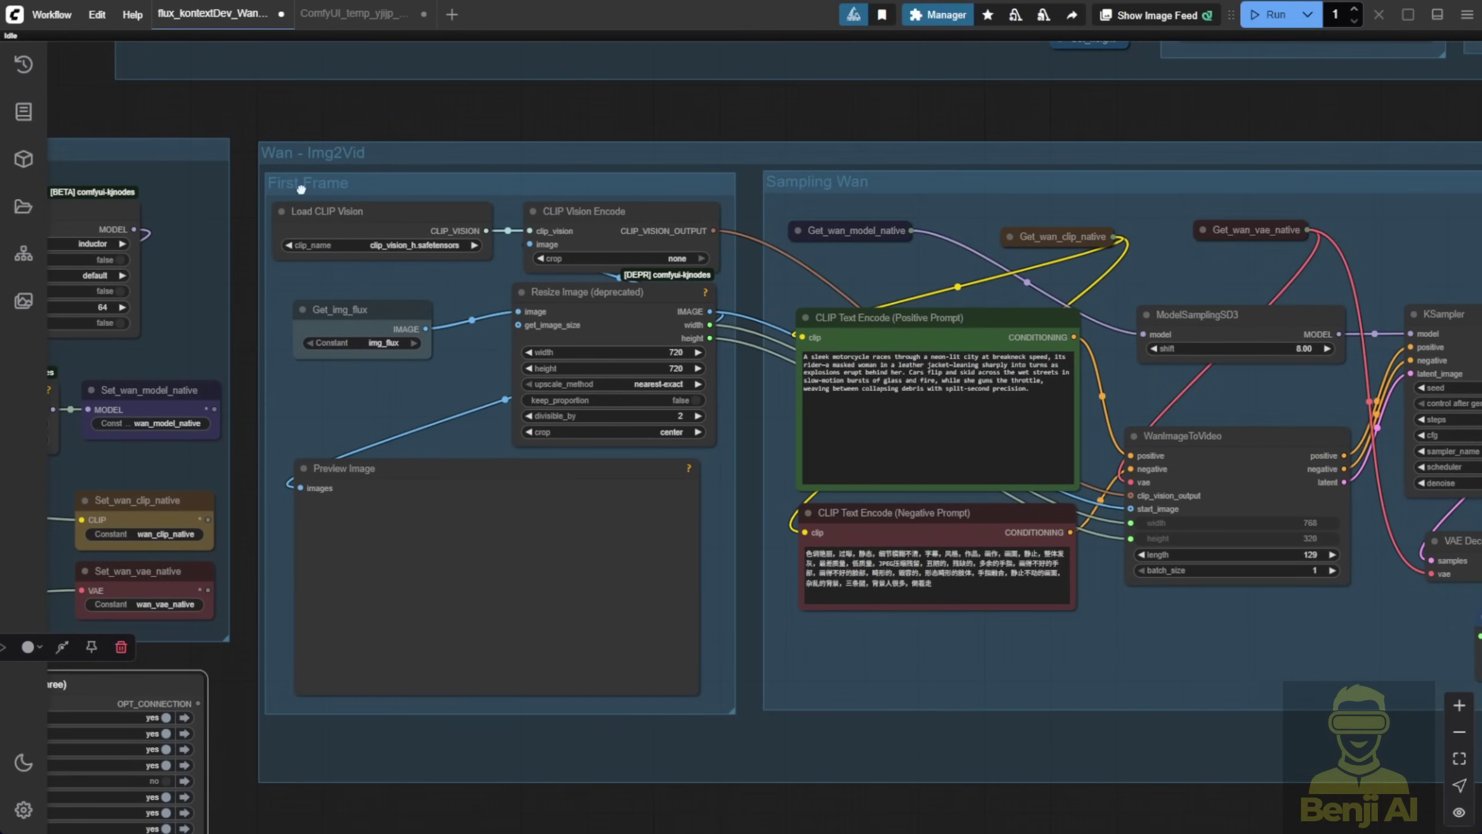
Bring the Flux result images into view and select the result preview node
{"action": "scroll", "coordinate": [547, 184], "scroll_direction": "down", "scroll_amount": 3}
{"action": "scroll", "coordinate": [1028, 187], "scroll_direction": "down", "scroll_amount": 2}
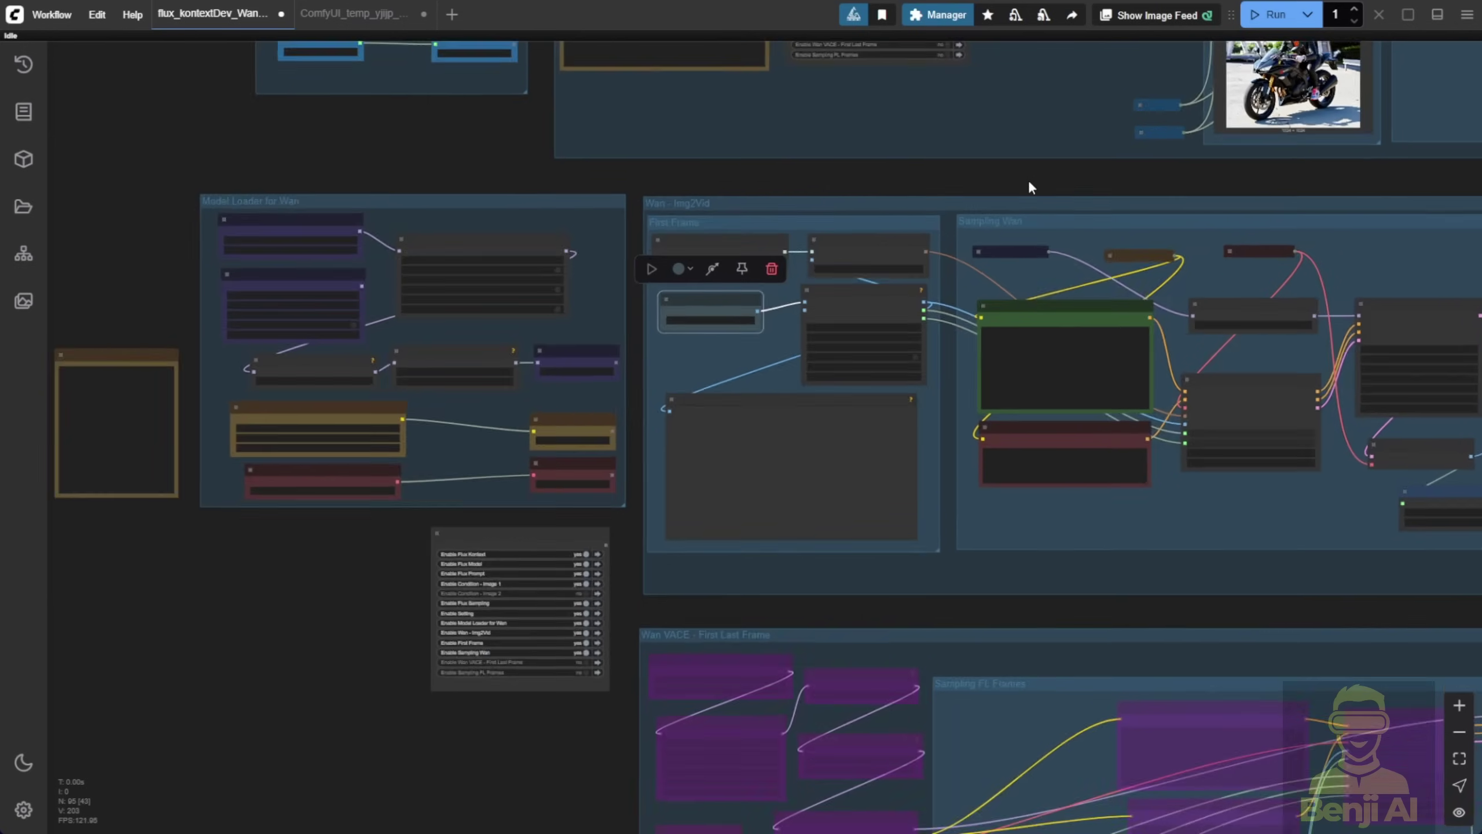
{"action": "left_click_drag", "start_coordinate": [1031, 187], "coordinate": [618, 301]}
{"action": "scroll", "coordinate": [618, 301], "scroll_direction": "up", "scroll_amount": 3}
{"action": "left_click_drag", "start_coordinate": [1092, 520], "coordinate": [1123, 653]}
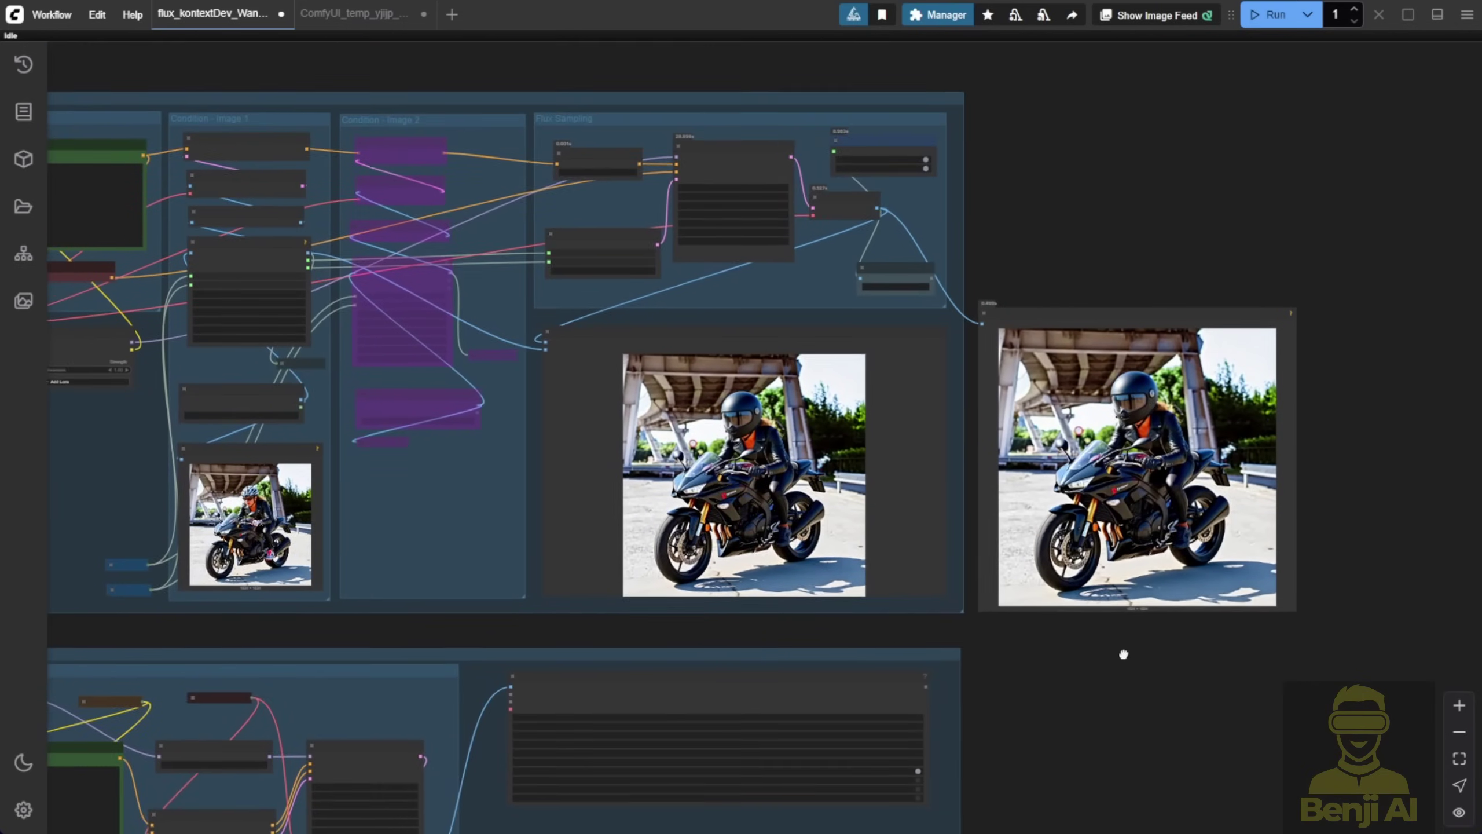
{"action": "scroll", "coordinate": [1102, 322], "scroll_direction": "up", "scroll_amount": 4}
{"action": "left_click", "coordinate": [1125, 172]}
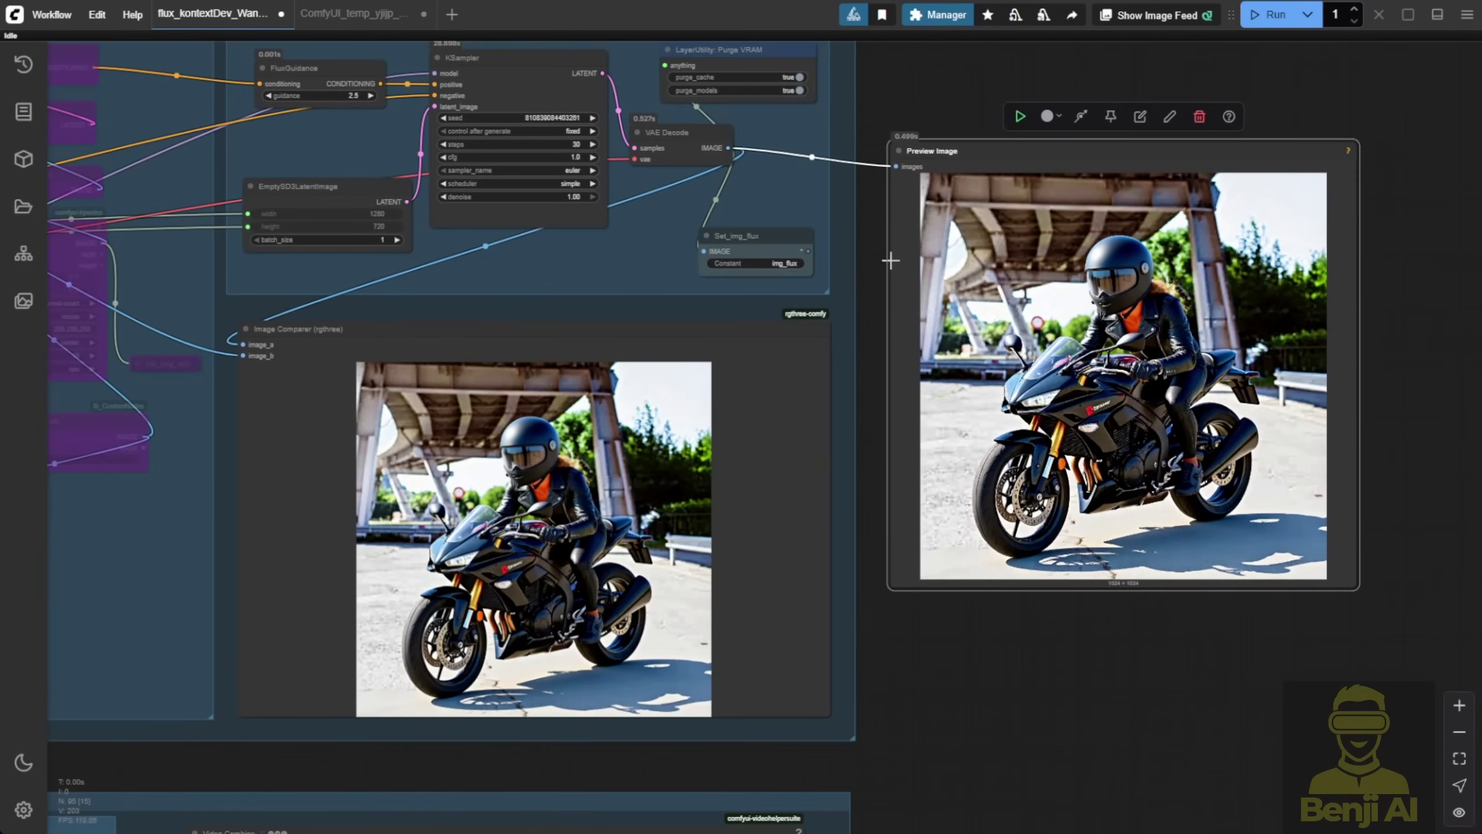
{"action": "scroll", "coordinate": [765, 238], "scroll_direction": "up", "scroll_amount": 5}
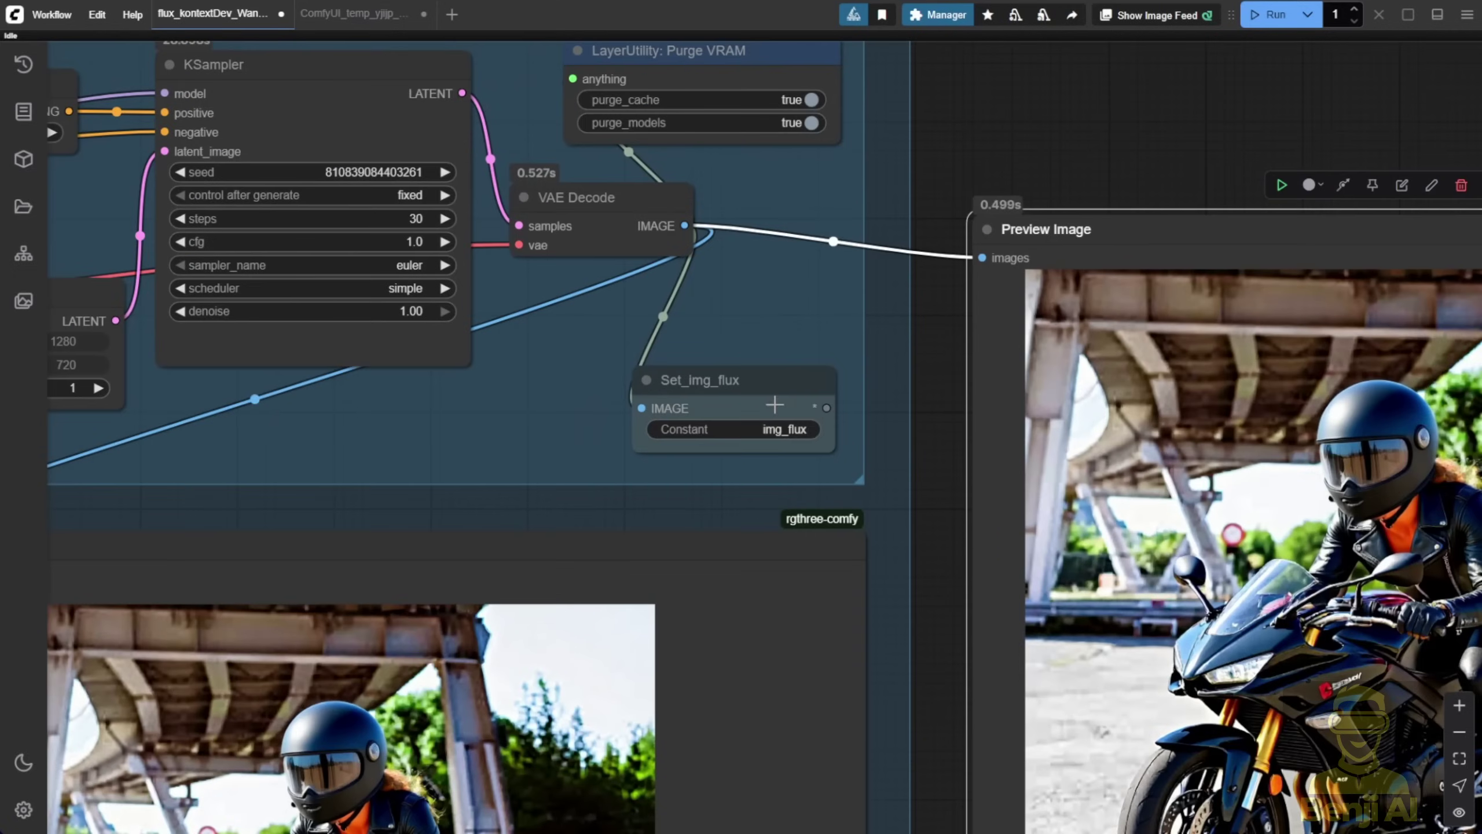
Reposition and widen the Set_img_flux node, then center the Flux result preview
{"action": "left_click", "coordinate": [766, 339]}
{"action": "left_click_drag", "start_coordinate": [766, 339], "coordinate": [772, 318]}
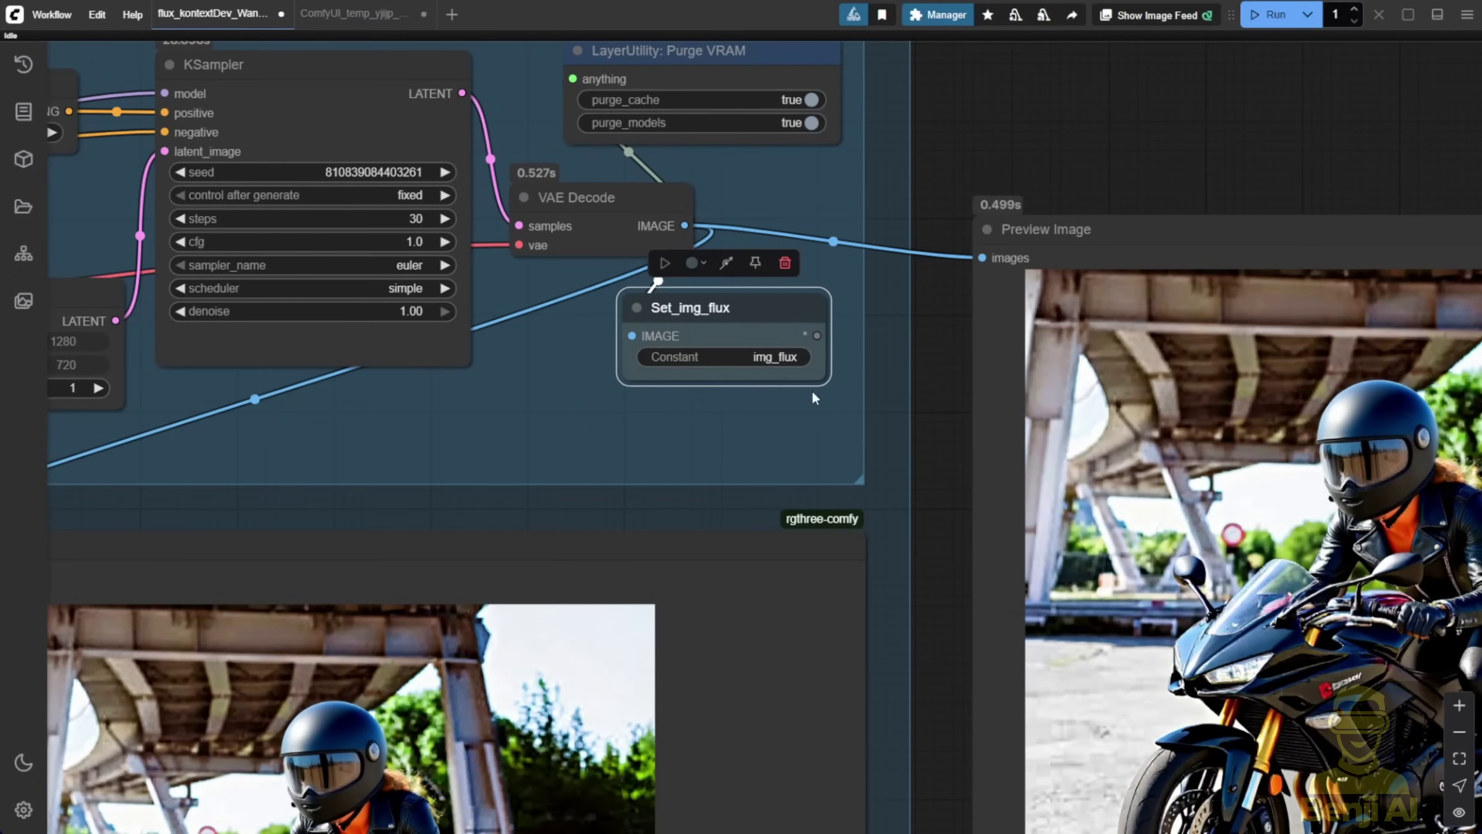
{"action": "left_click_drag", "start_coordinate": [820, 378], "coordinate": [846, 379]}
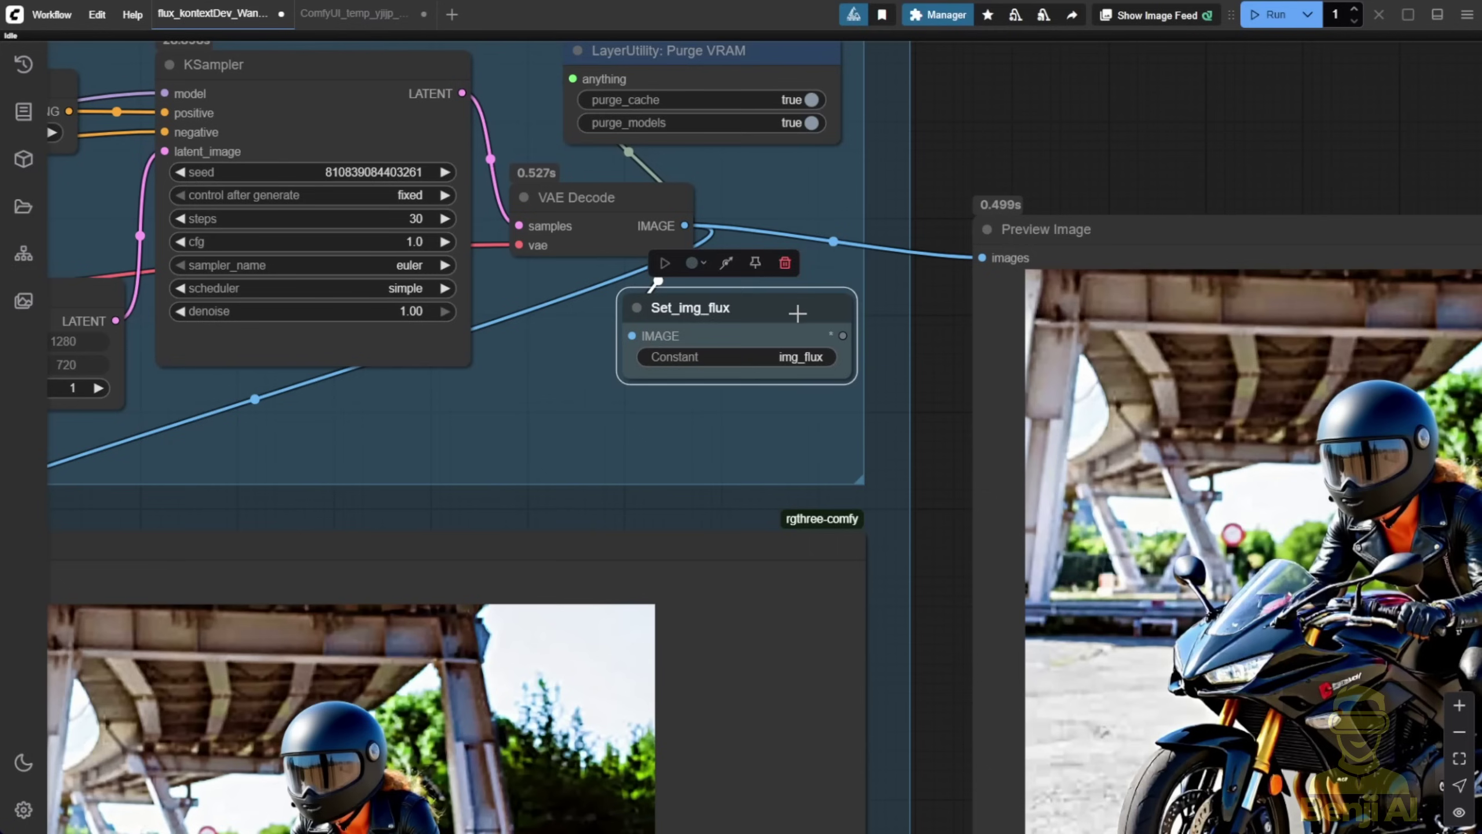
{"action": "left_click_drag", "start_coordinate": [794, 311], "coordinate": [780, 343]}
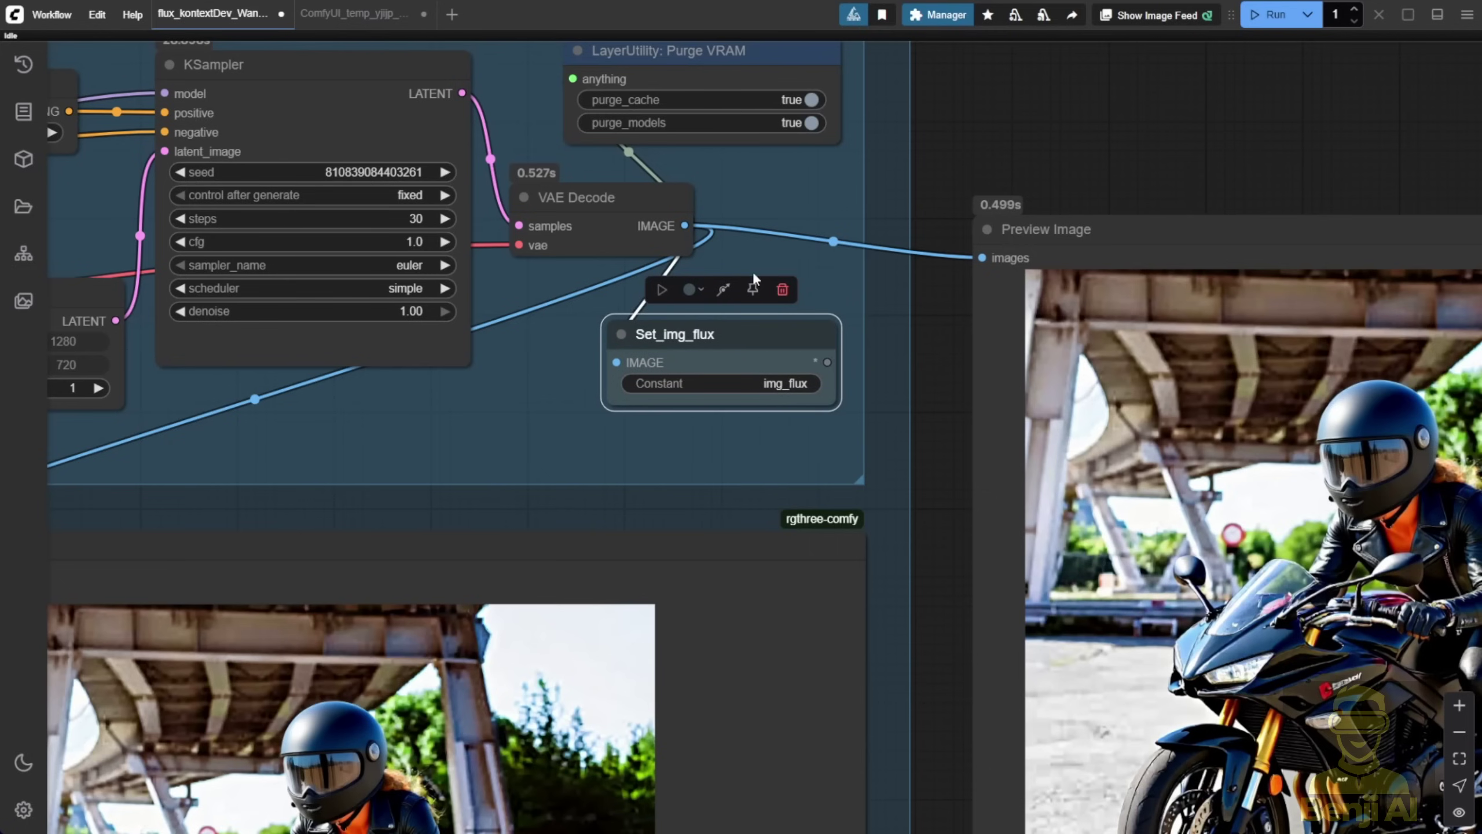
{"action": "left_click_drag", "start_coordinate": [1095, 146], "coordinate": [722, 33]}
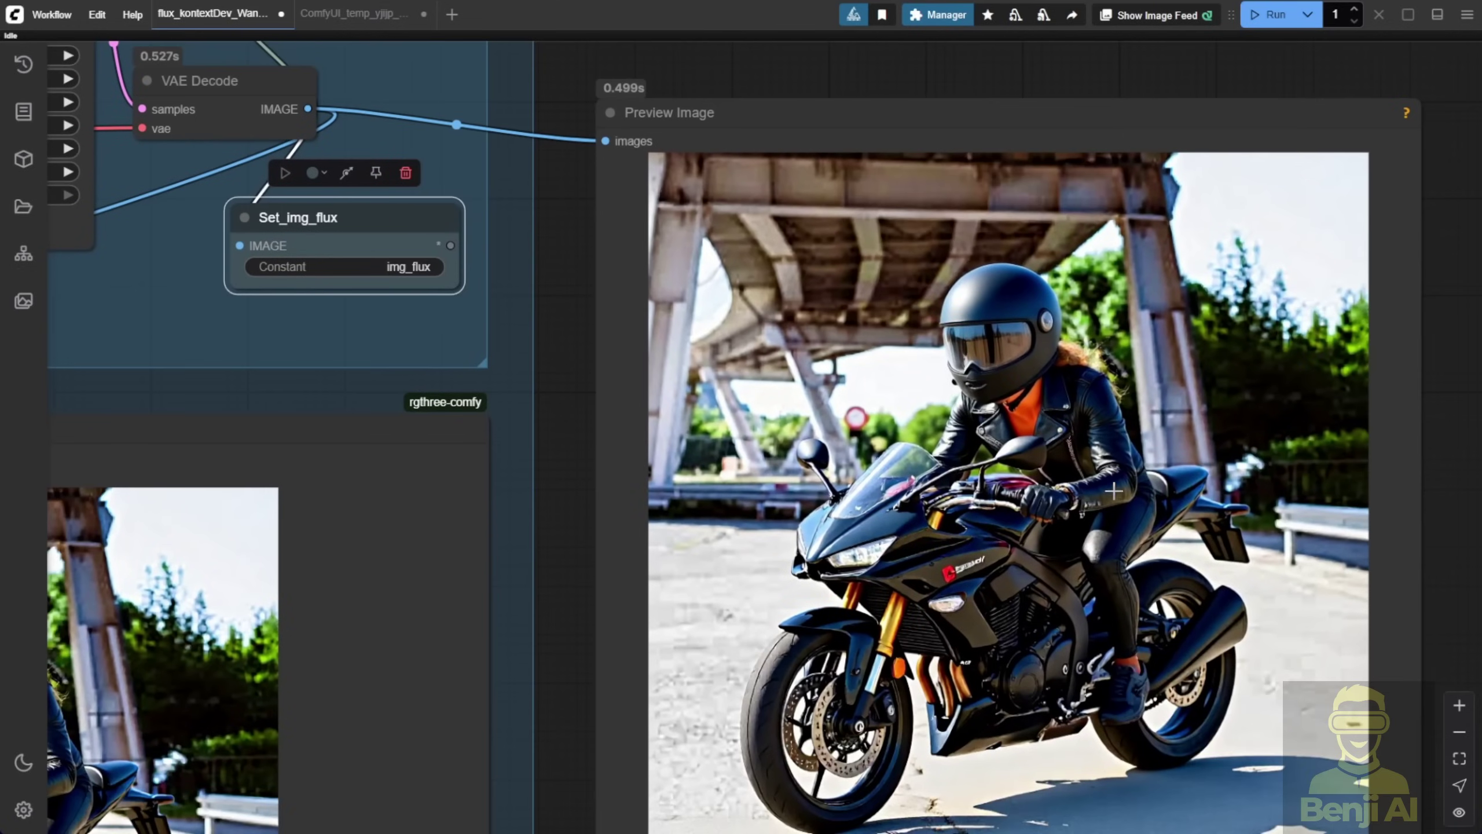
Pan to the Wan - Img2Vid First Frame nodes and center the motorcycle image preview
{"action": "scroll", "coordinate": [1112, 510], "scroll_direction": "down", "scroll_amount": 3}
{"action": "scroll", "coordinate": [1112, 514], "scroll_direction": "down", "scroll_amount": 3}
{"action": "left_click_drag", "start_coordinate": [964, 780], "coordinate": [1076, 511]}
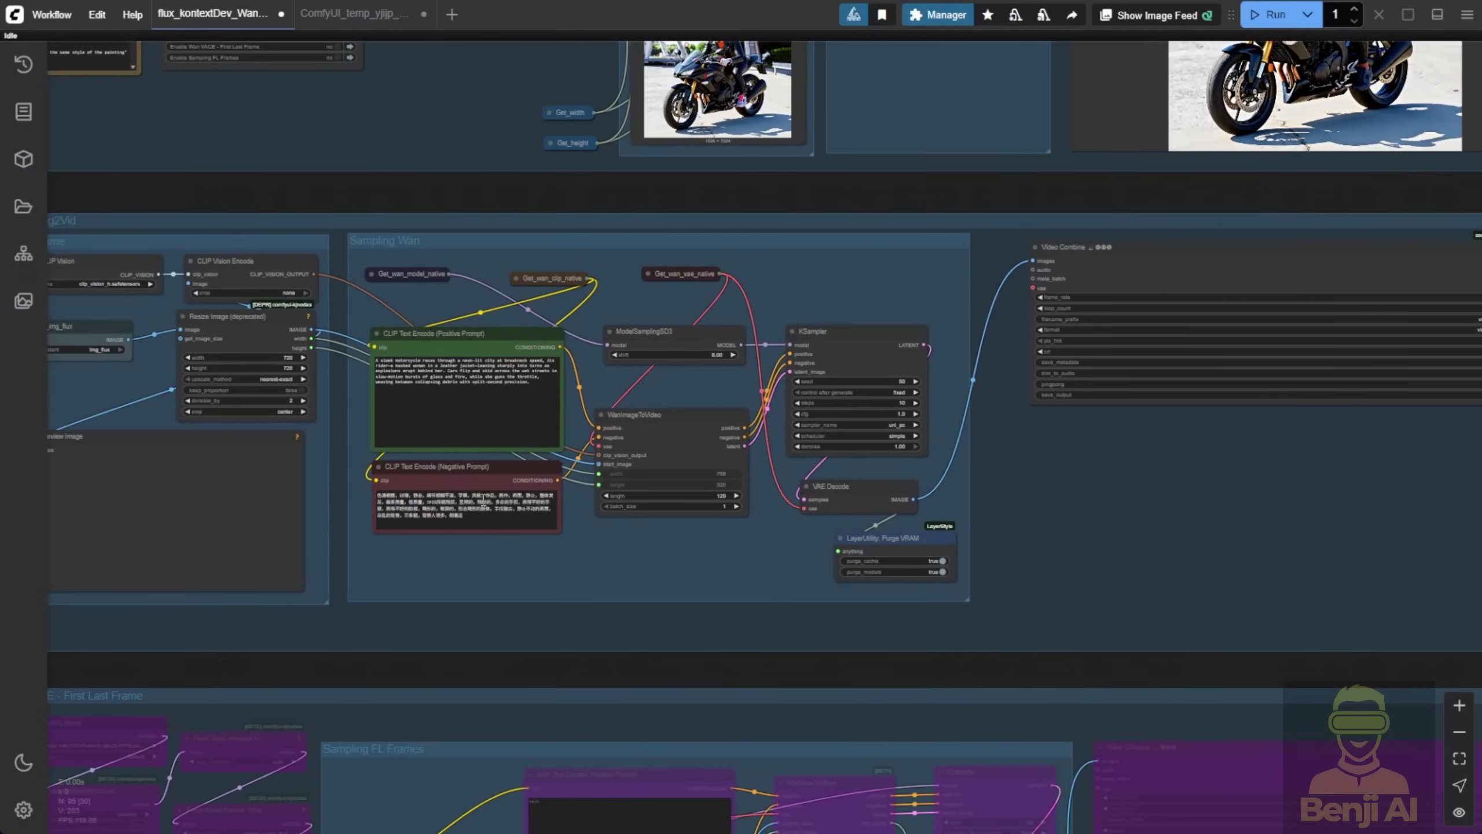
{"action": "left_click_drag", "start_coordinate": [485, 501], "coordinate": [677, 770]}
{"action": "scroll", "coordinate": [949, 389], "scroll_direction": "up", "scroll_amount": 3}
{"action": "scroll", "coordinate": [852, 327], "scroll_direction": "up", "scroll_amount": 3}
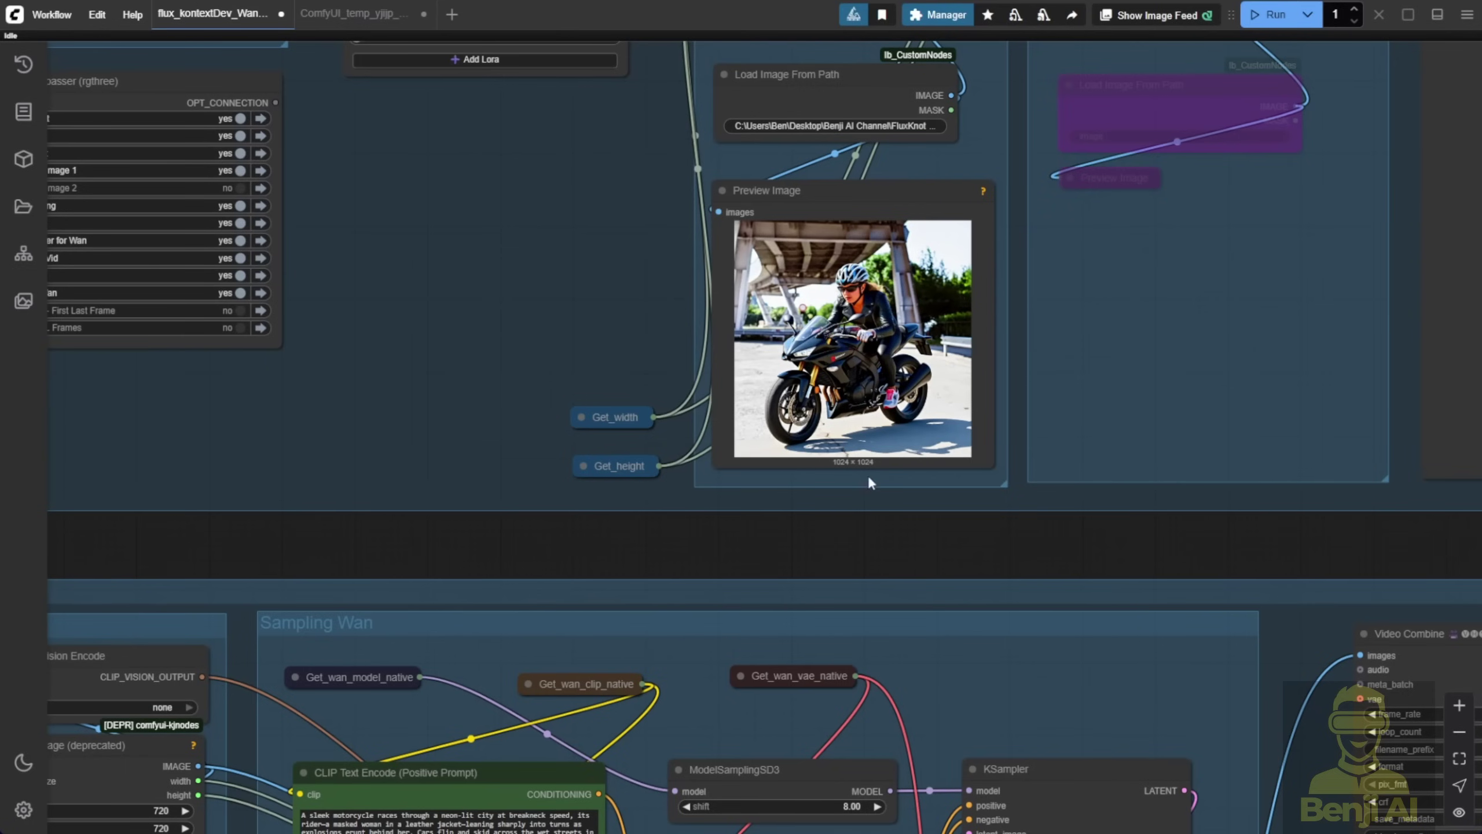
{"action": "left_click_drag", "start_coordinate": [924, 552], "coordinate": [807, 594]}
{"action": "scroll", "coordinate": [733, 517], "scroll_direction": "up", "scroll_amount": 2}
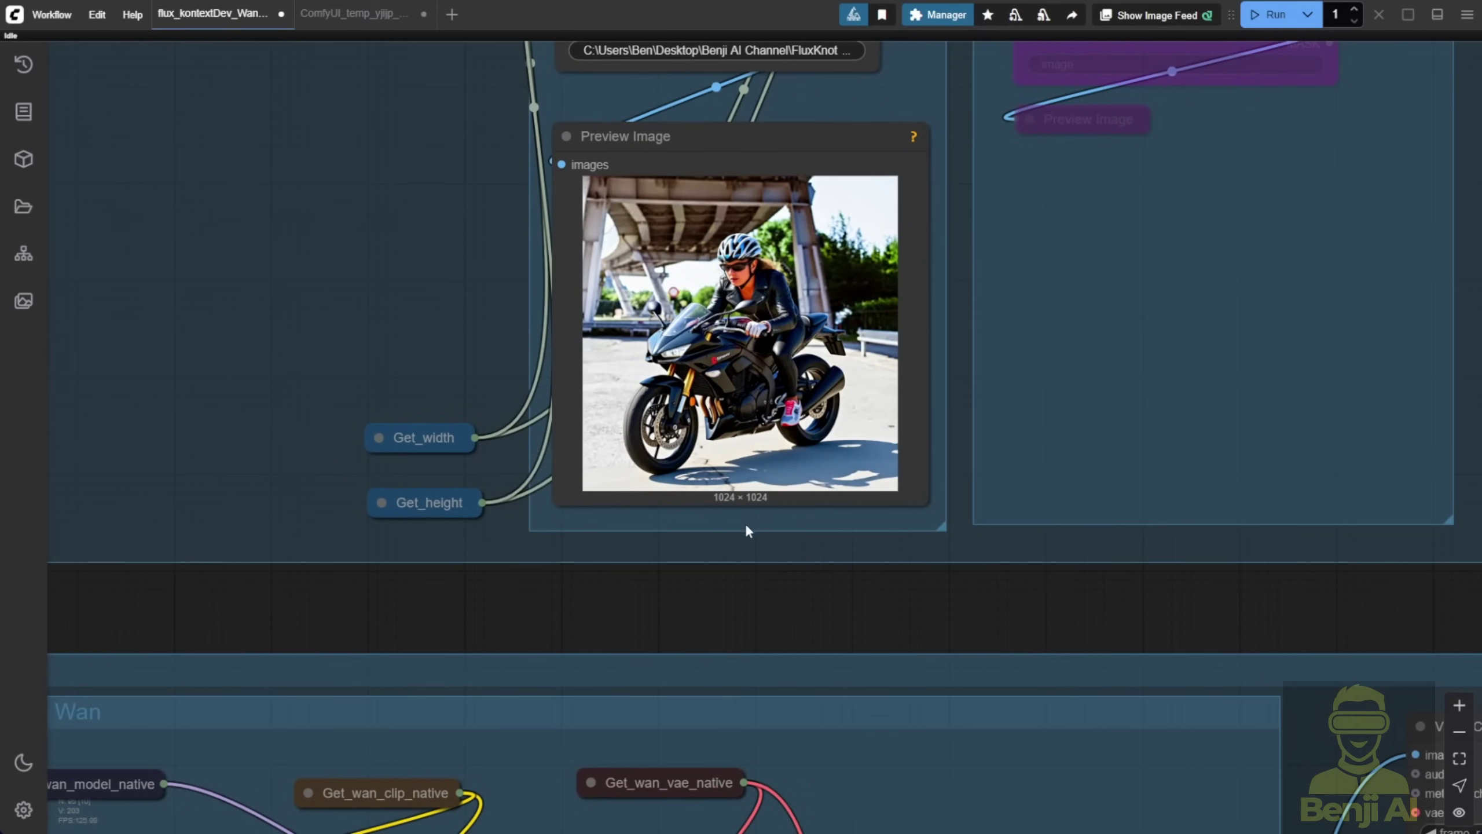
{"action": "scroll", "coordinate": [746, 525], "scroll_direction": "up", "scroll_amount": 2}
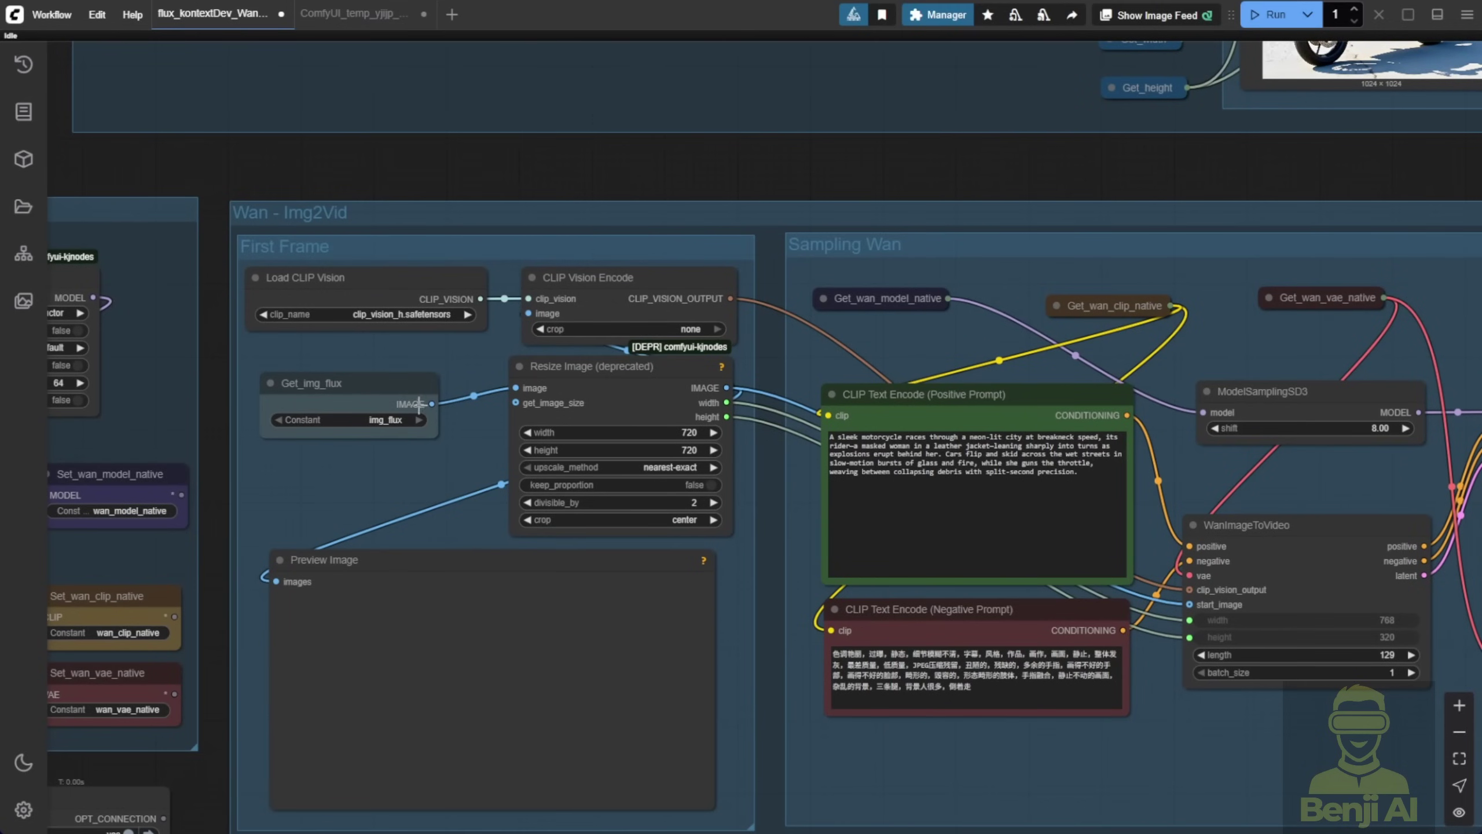
Nudge the Get_img_flux and Resize Image nodes and select the empty first-frame preview
{"action": "left_click_drag", "start_coordinate": [392, 386], "coordinate": [387, 372]}
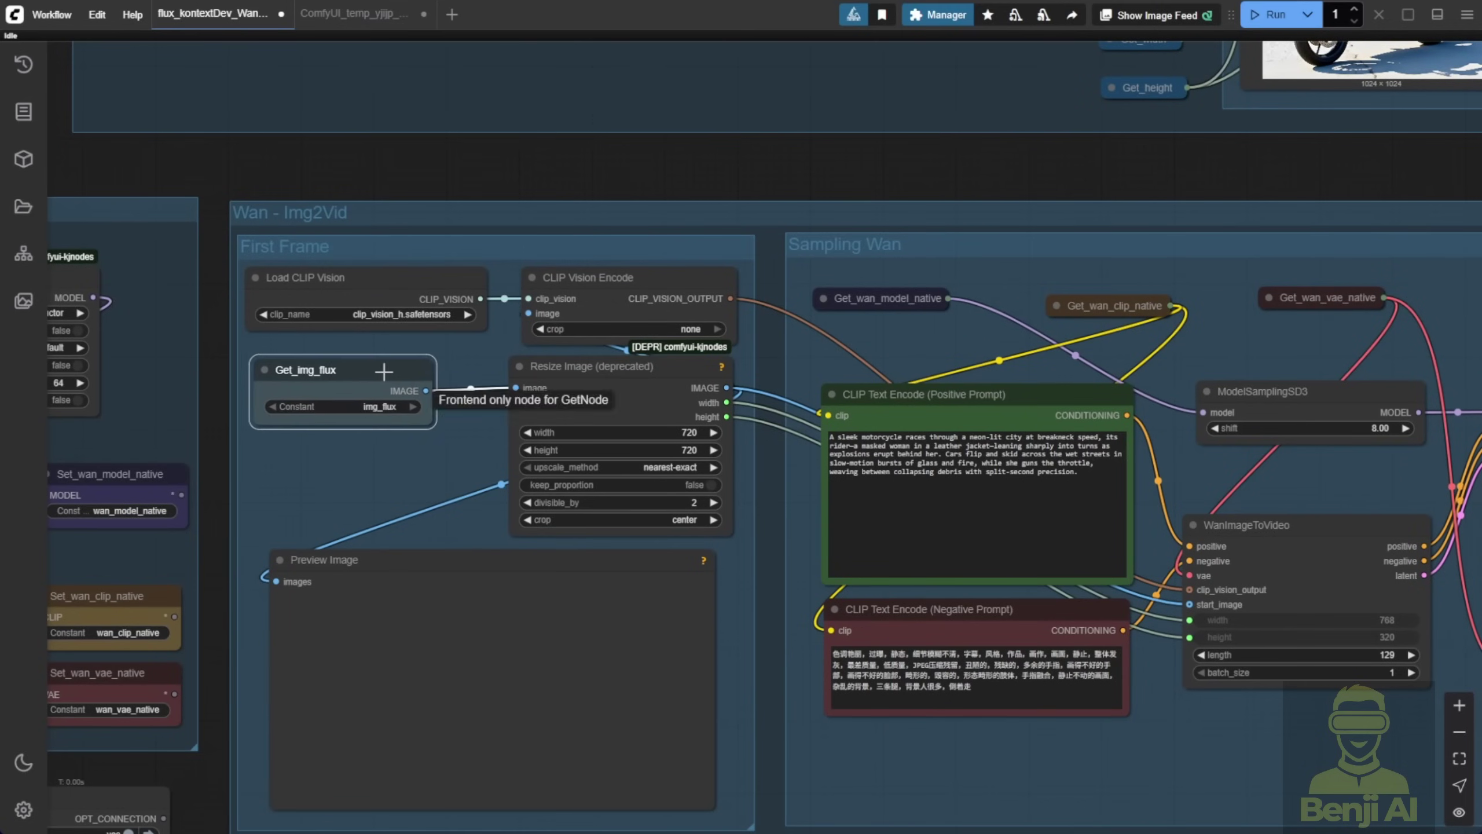
{"action": "left_click_drag", "start_coordinate": [544, 377], "coordinate": [514, 380]}
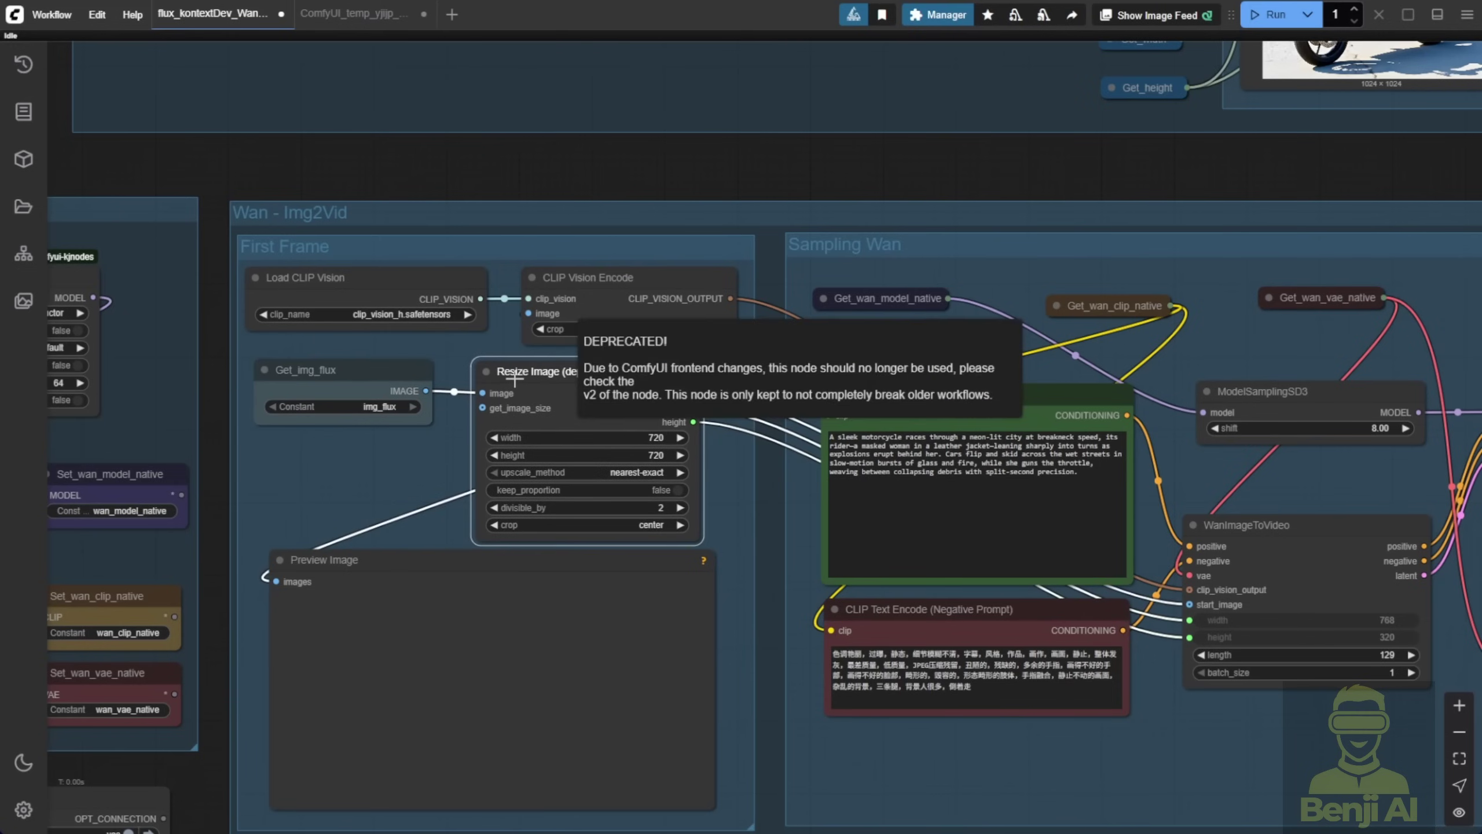
{"action": "left_click_drag", "start_coordinate": [445, 556], "coordinate": [446, 561]}
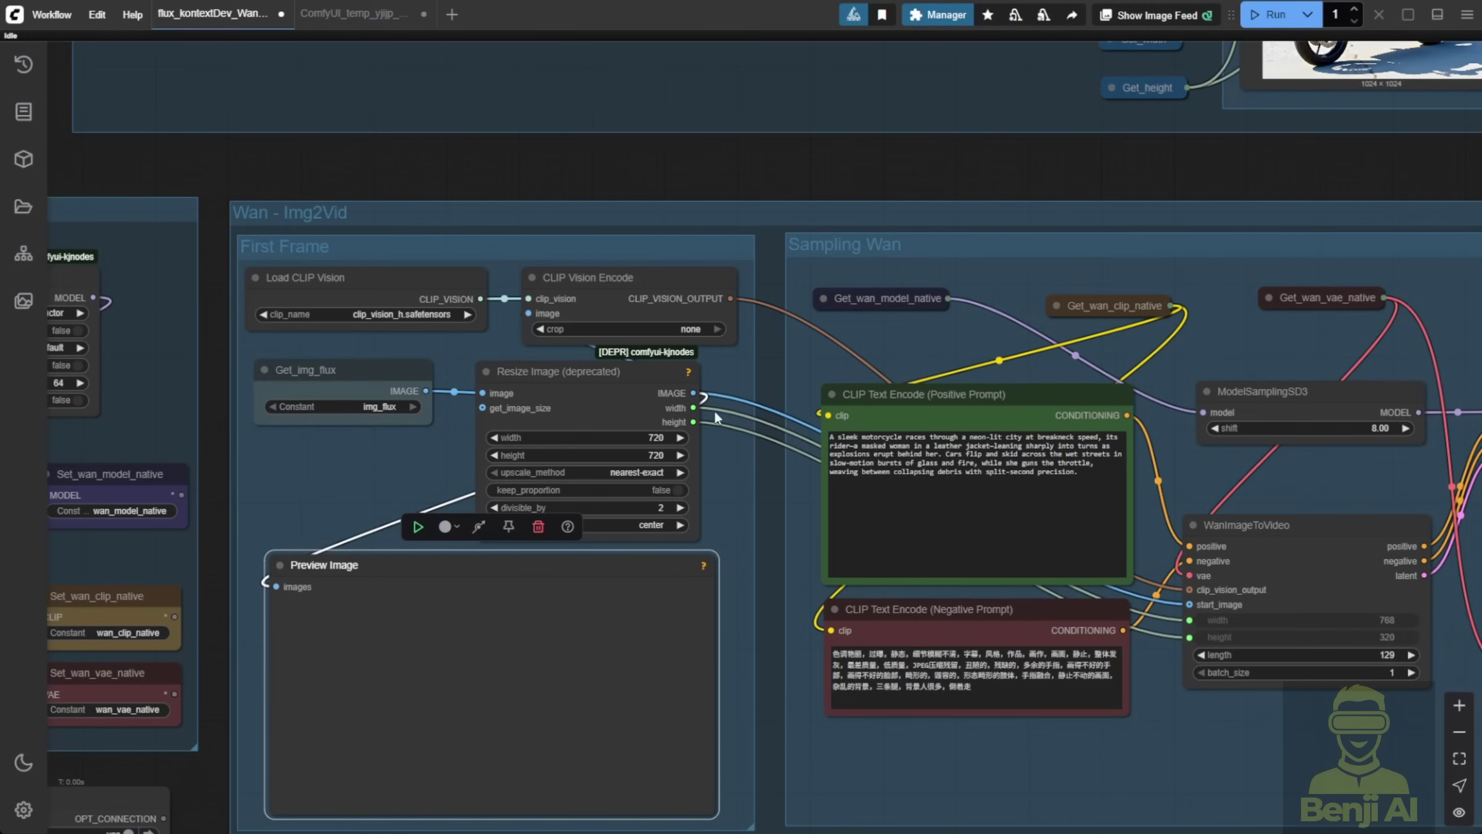
Zoom out and pan left to the Model Loader for Wan group
{"action": "scroll", "coordinate": [708, 445], "scroll_direction": "up", "scroll_amount": 4}
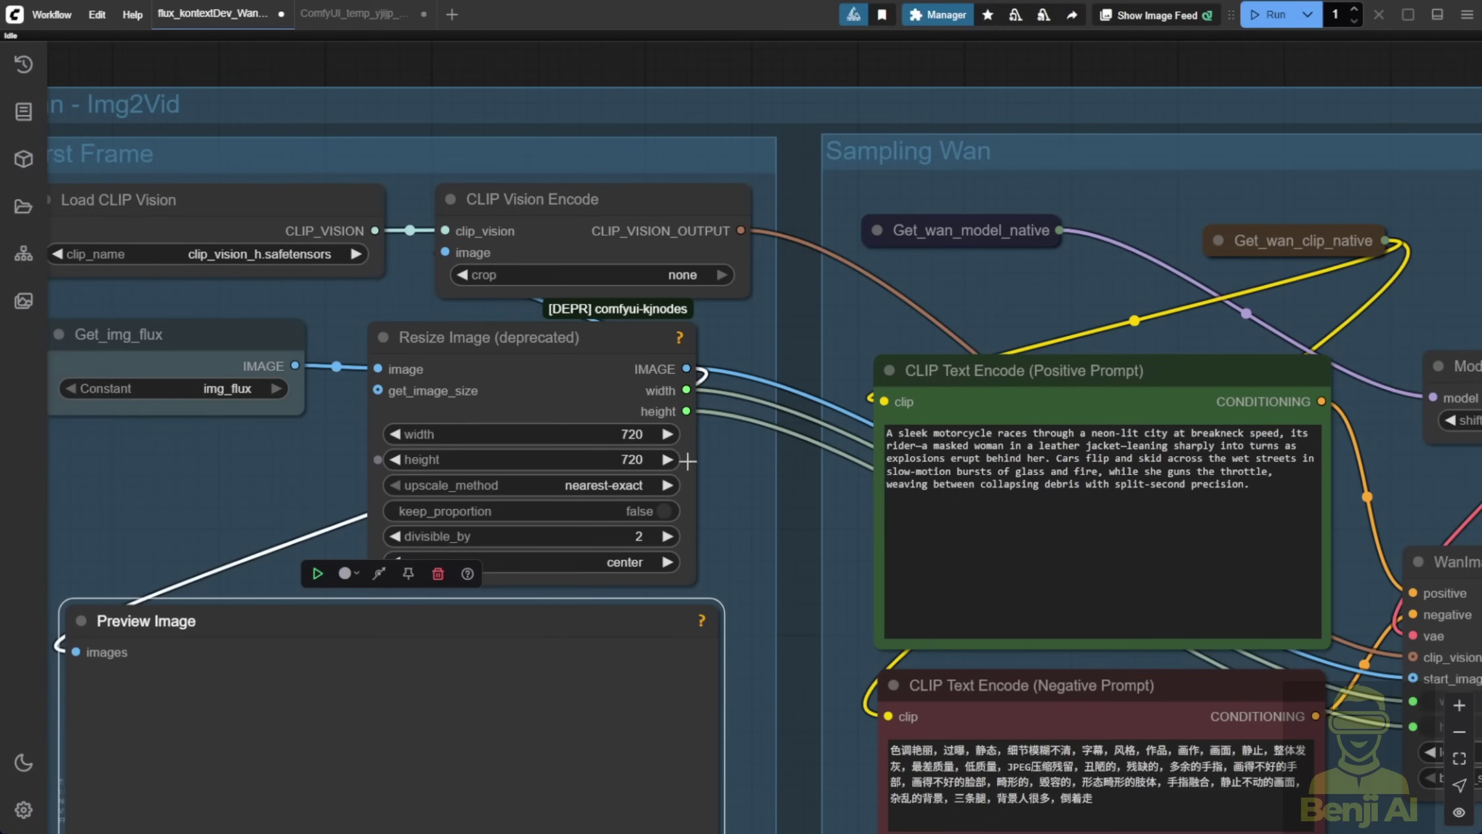
{"action": "scroll", "coordinate": [722, 462], "scroll_direction": "down", "scroll_amount": 3}
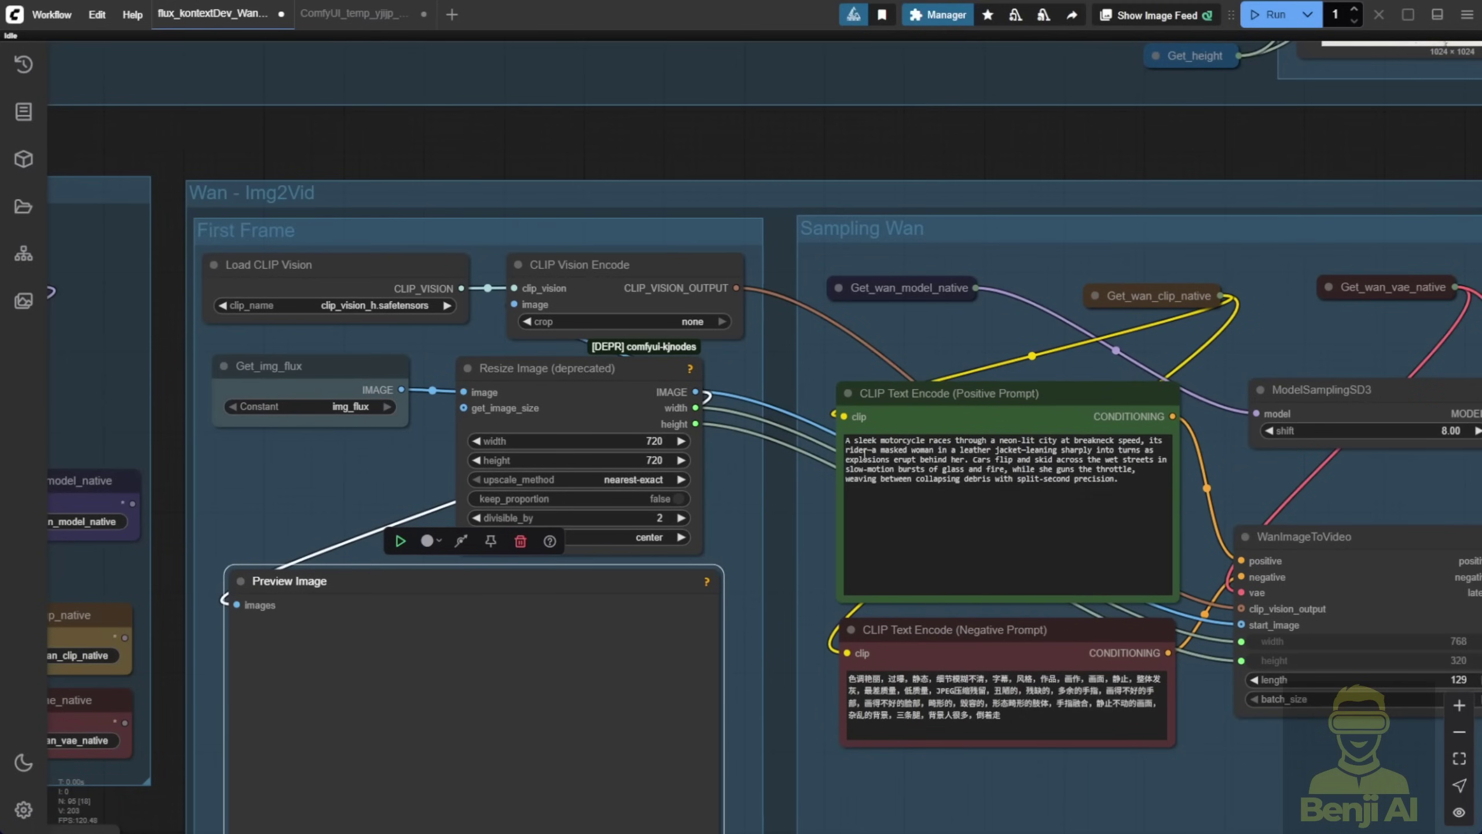
{"action": "left_click_drag", "start_coordinate": [1107, 136], "coordinate": [555, 530]}
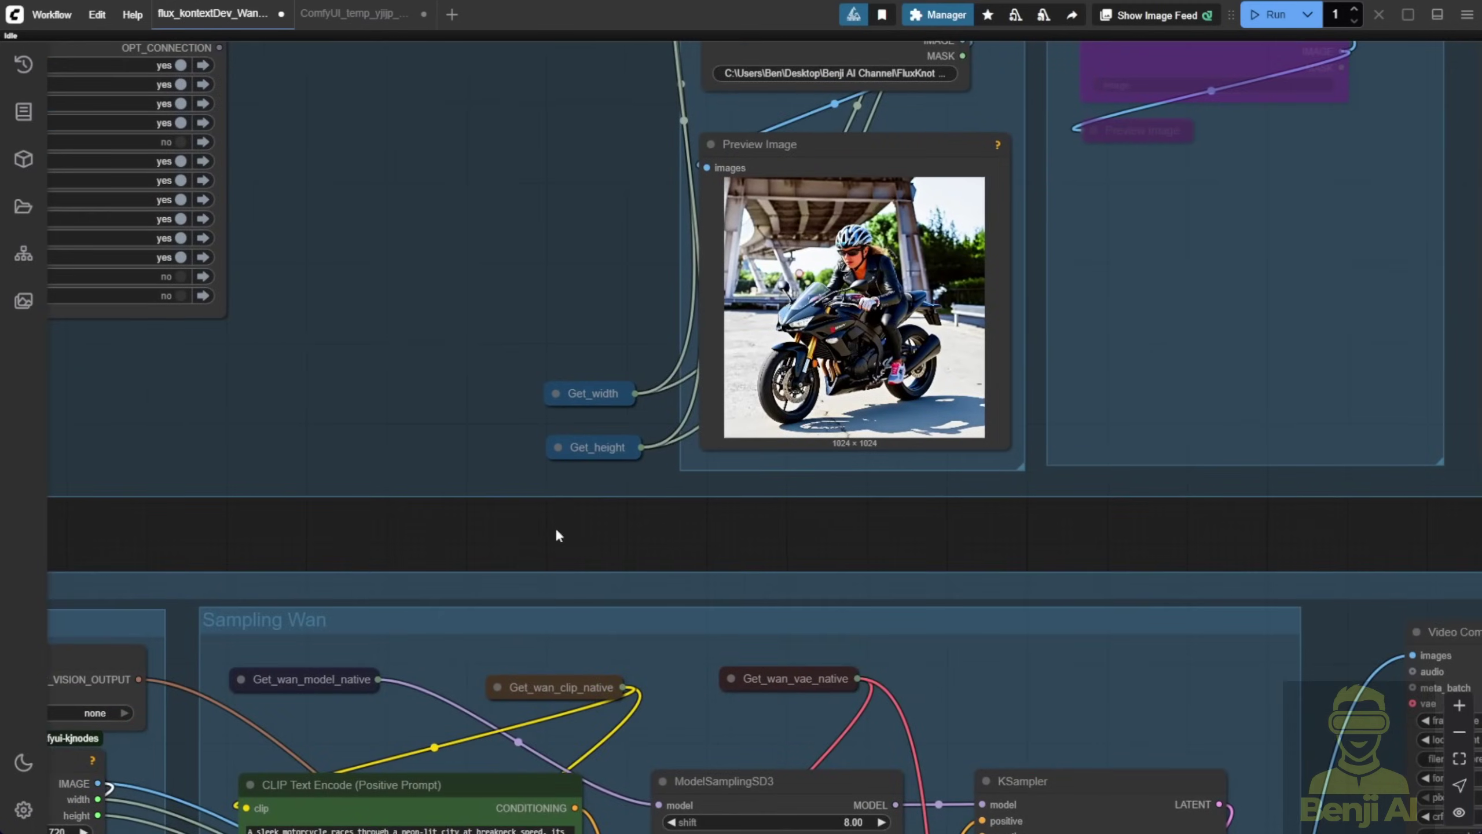
{"action": "scroll", "coordinate": [556, 530], "scroll_direction": "up", "scroll_amount": 3}
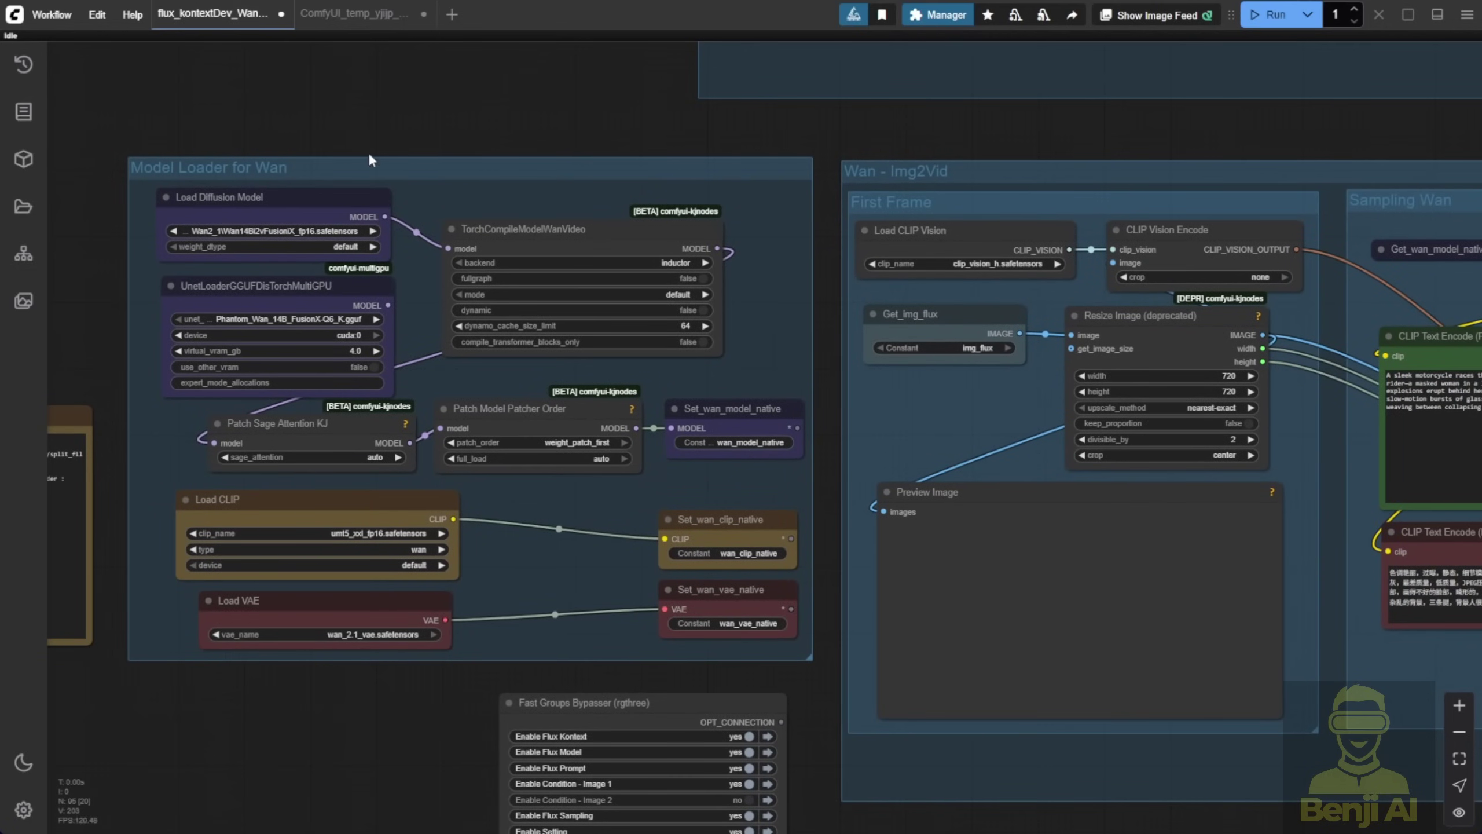
Zoom in on UnetLoaderGGUFDisTorchMultiGPU and open its unet_name GGUF model list
{"action": "left_click", "coordinate": [506, 224]}
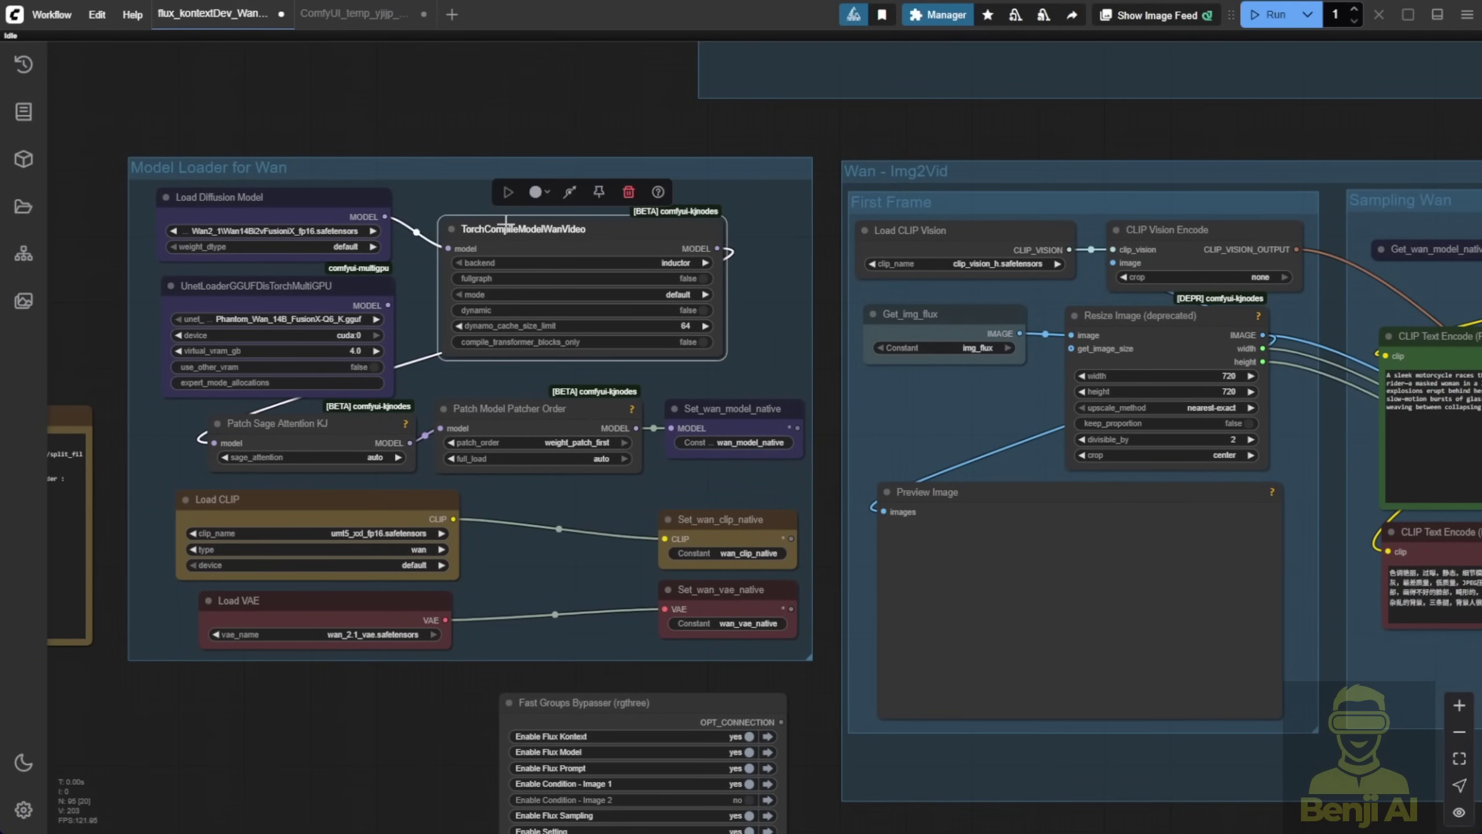
{"action": "left_click", "coordinate": [320, 208]}
{"action": "scroll", "coordinate": [300, 99], "scroll_direction": "up", "scroll_amount": 4}
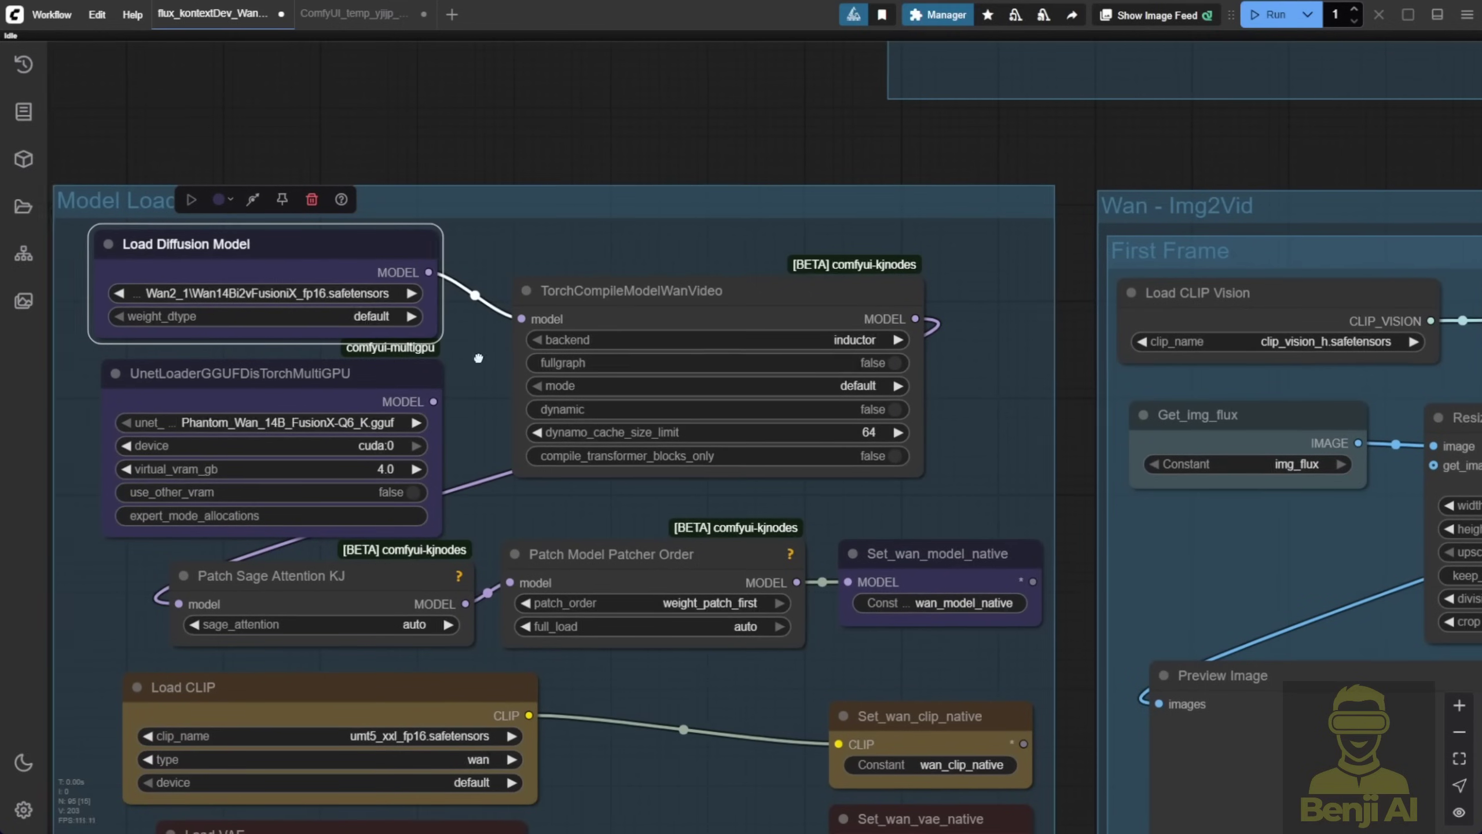
{"action": "left_click_drag", "start_coordinate": [452, 369], "coordinate": [596, 338]}
{"action": "left_click_drag", "start_coordinate": [512, 362], "coordinate": [501, 363]}
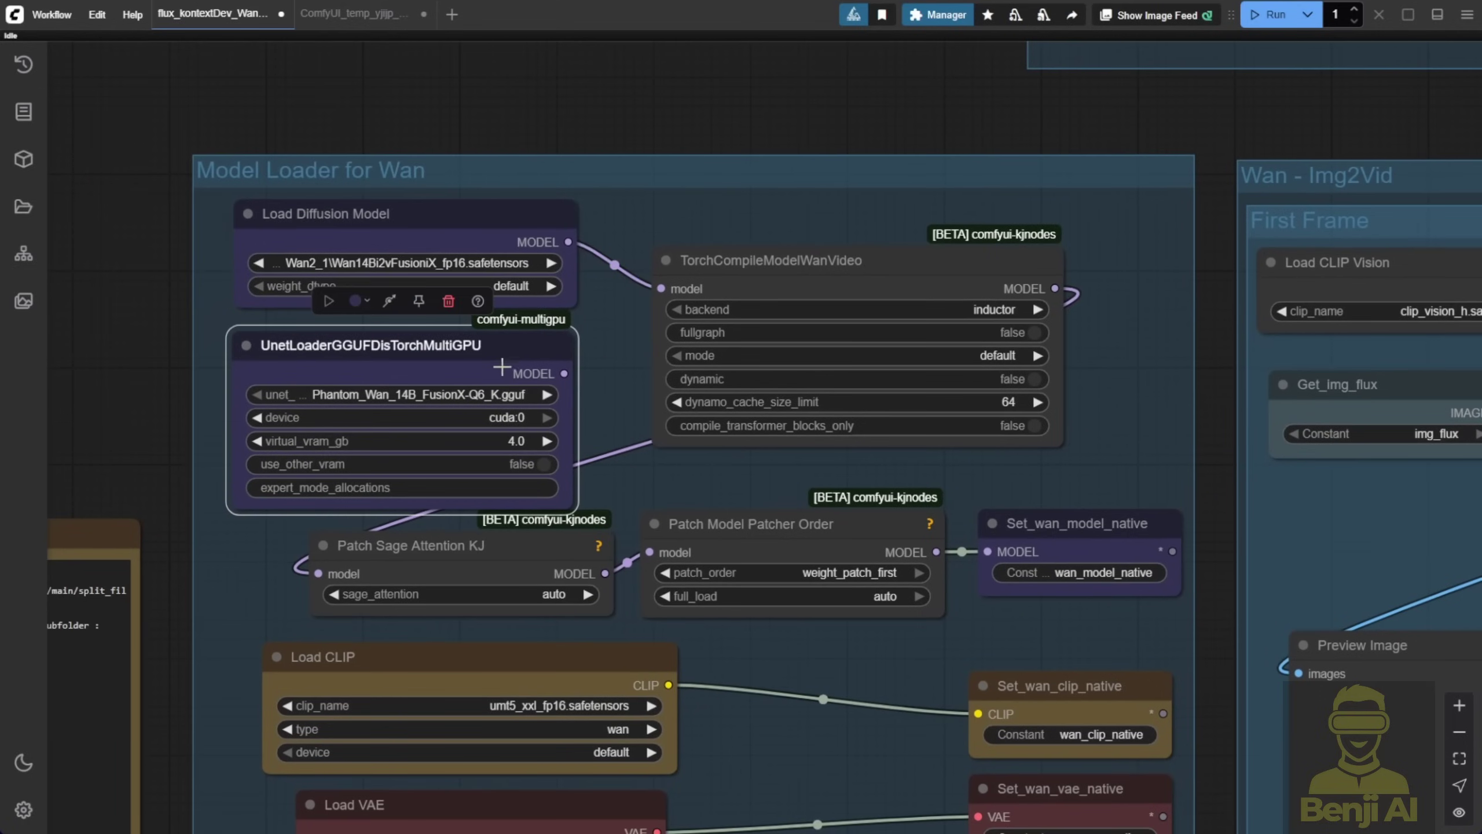
{"action": "scroll", "coordinate": [385, 385], "scroll_direction": "up", "scroll_amount": 3}
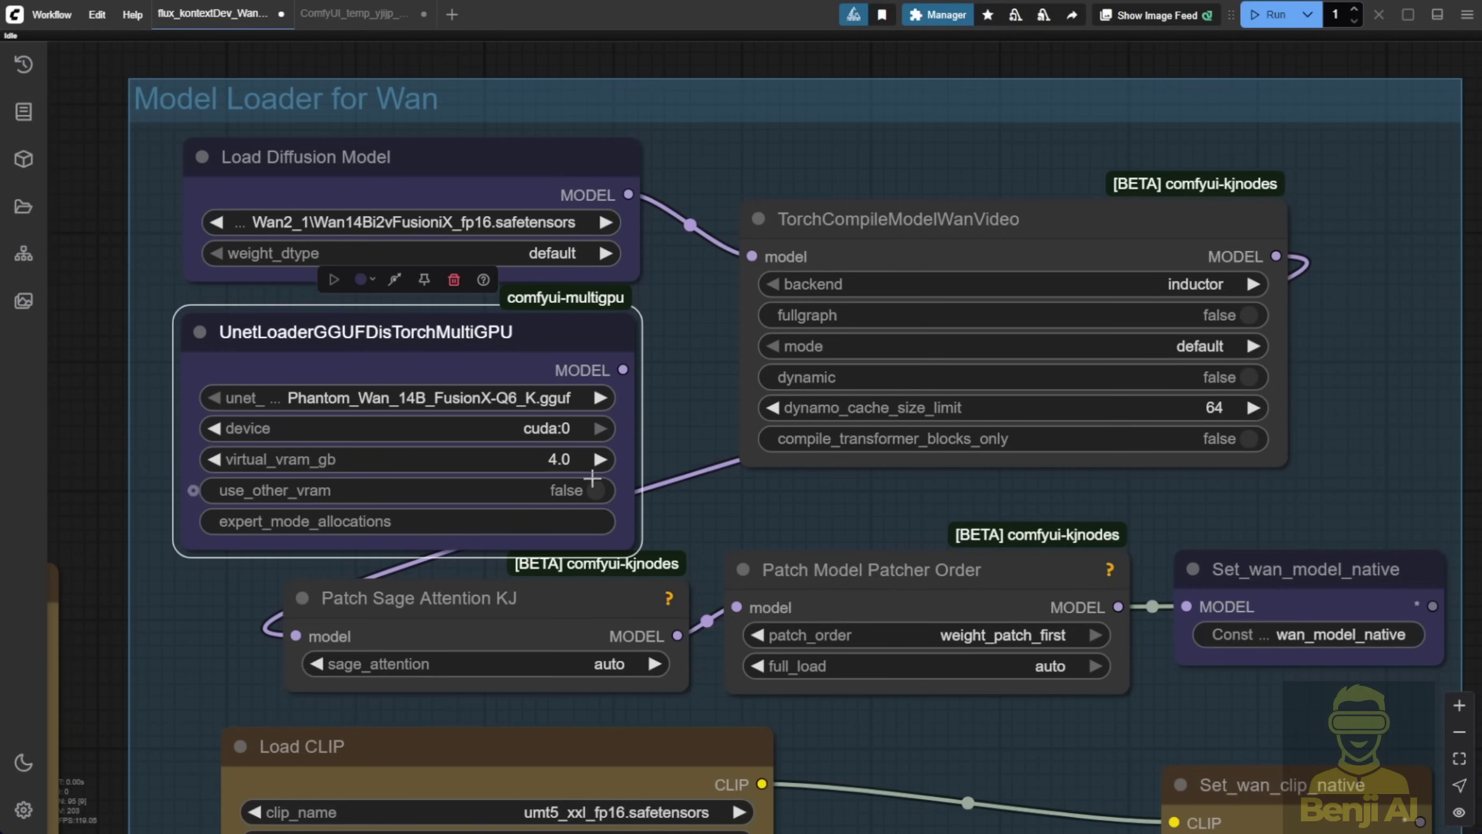
{"action": "left_click", "coordinate": [503, 399]}
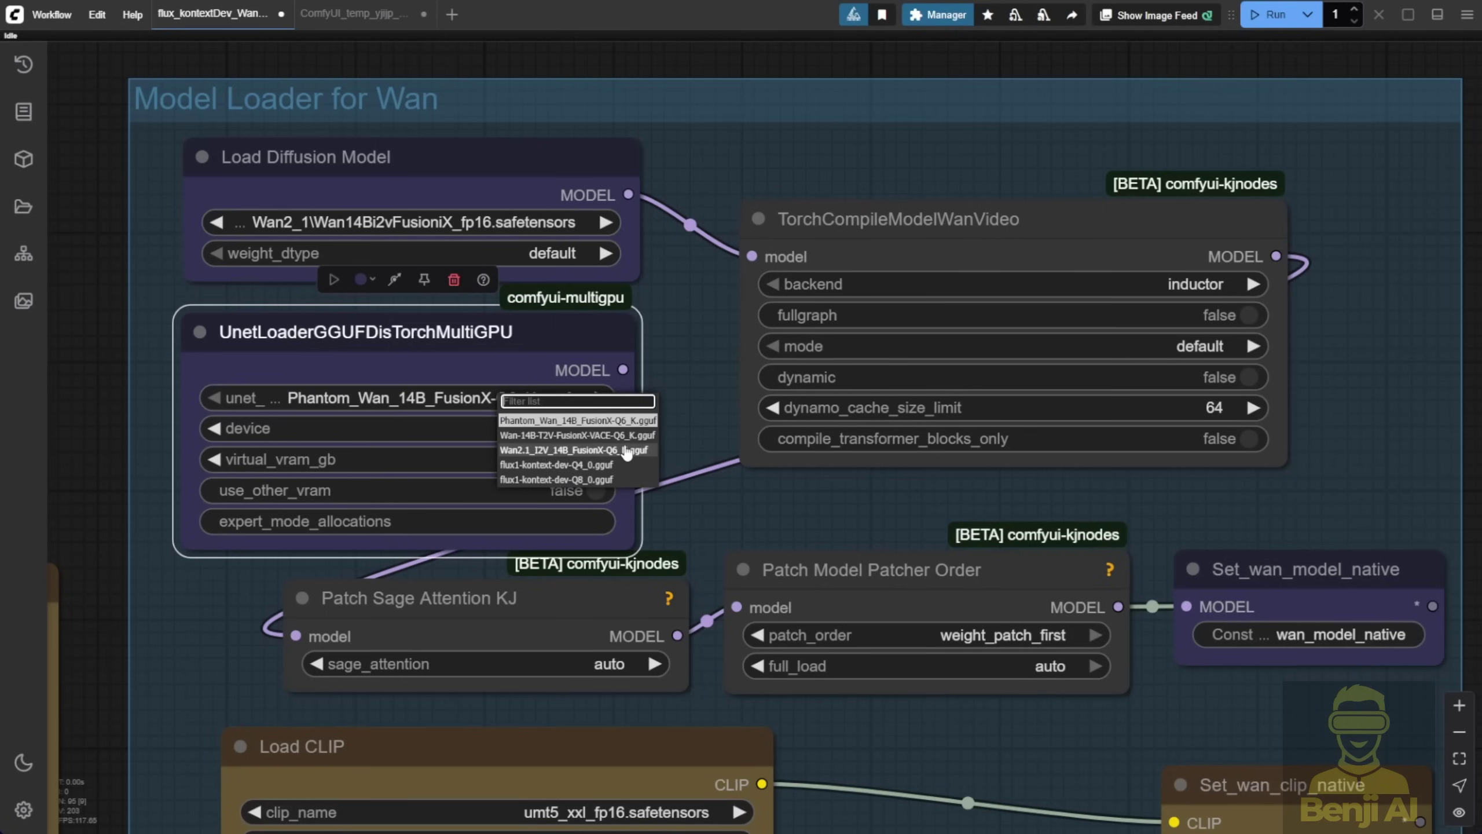
Load Wan2.1_I2V_14B_FusionX-Q6_K.gguf in the GGUF loader and queue the workflow
{"action": "left_click", "coordinate": [588, 450]}
{"action": "scroll", "coordinate": [589, 453], "scroll_direction": "down", "scroll_amount": 5}
{"action": "left_click", "coordinate": [1271, 15]}
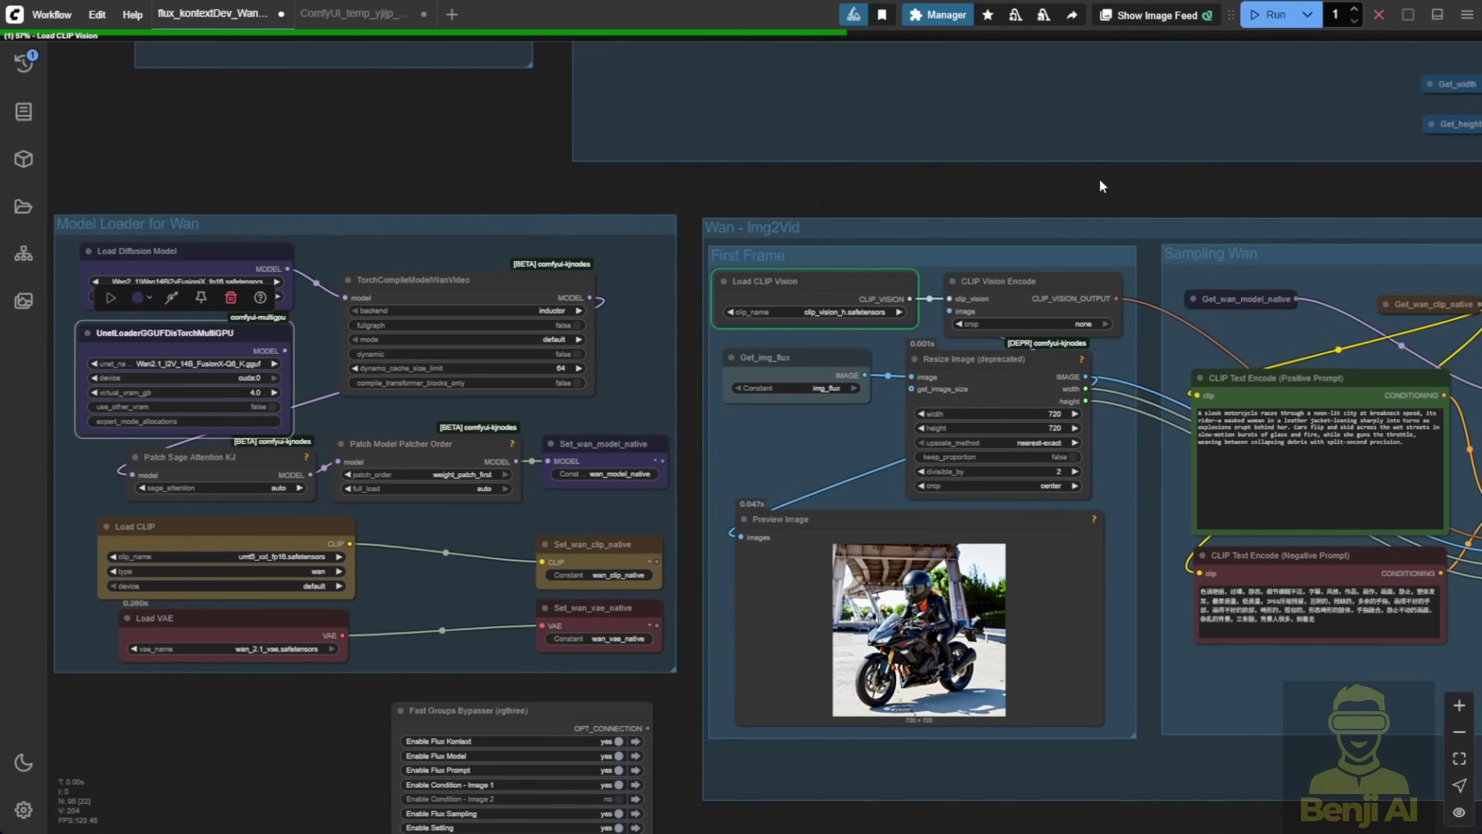
While it runs, pan to the Wan sampling nodes and the Model Loader group, then select Load CLIP
{"action": "left_click_drag", "start_coordinate": [1116, 191], "coordinate": [449, 121]}
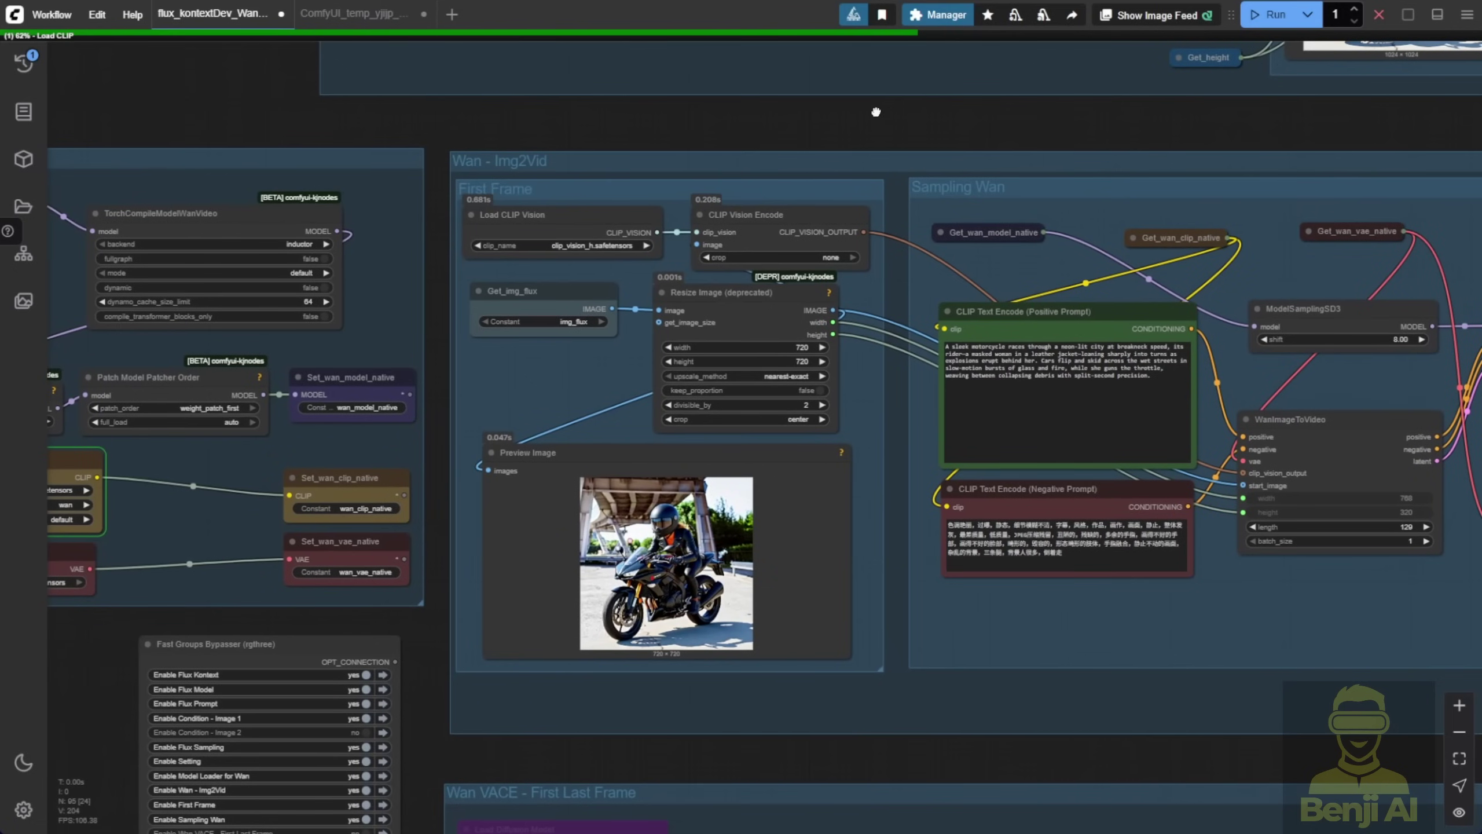
{"action": "left_click_drag", "start_coordinate": [880, 119], "coordinate": [1104, 105]}
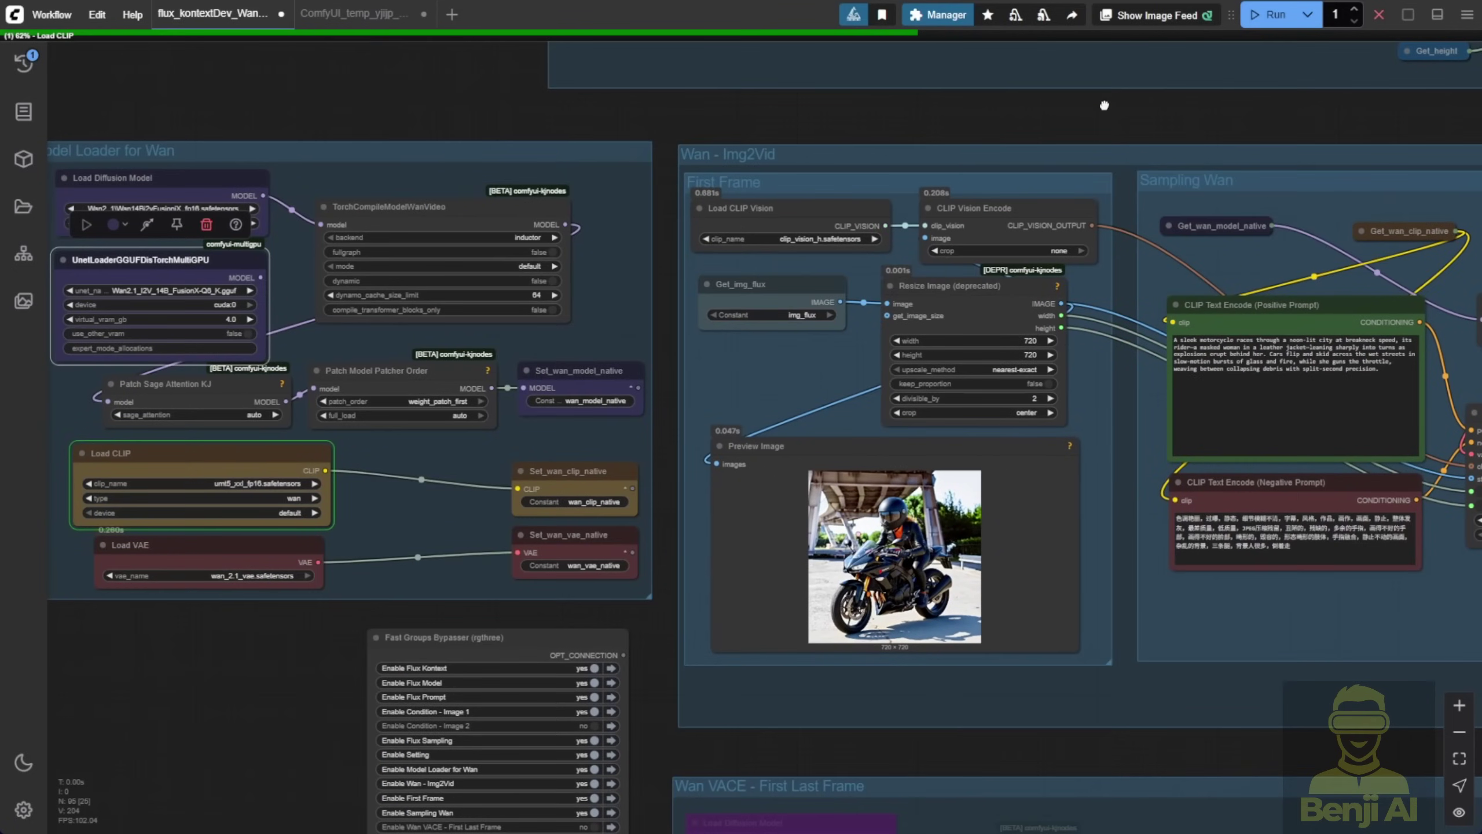
{"action": "left_click", "coordinate": [286, 473]}
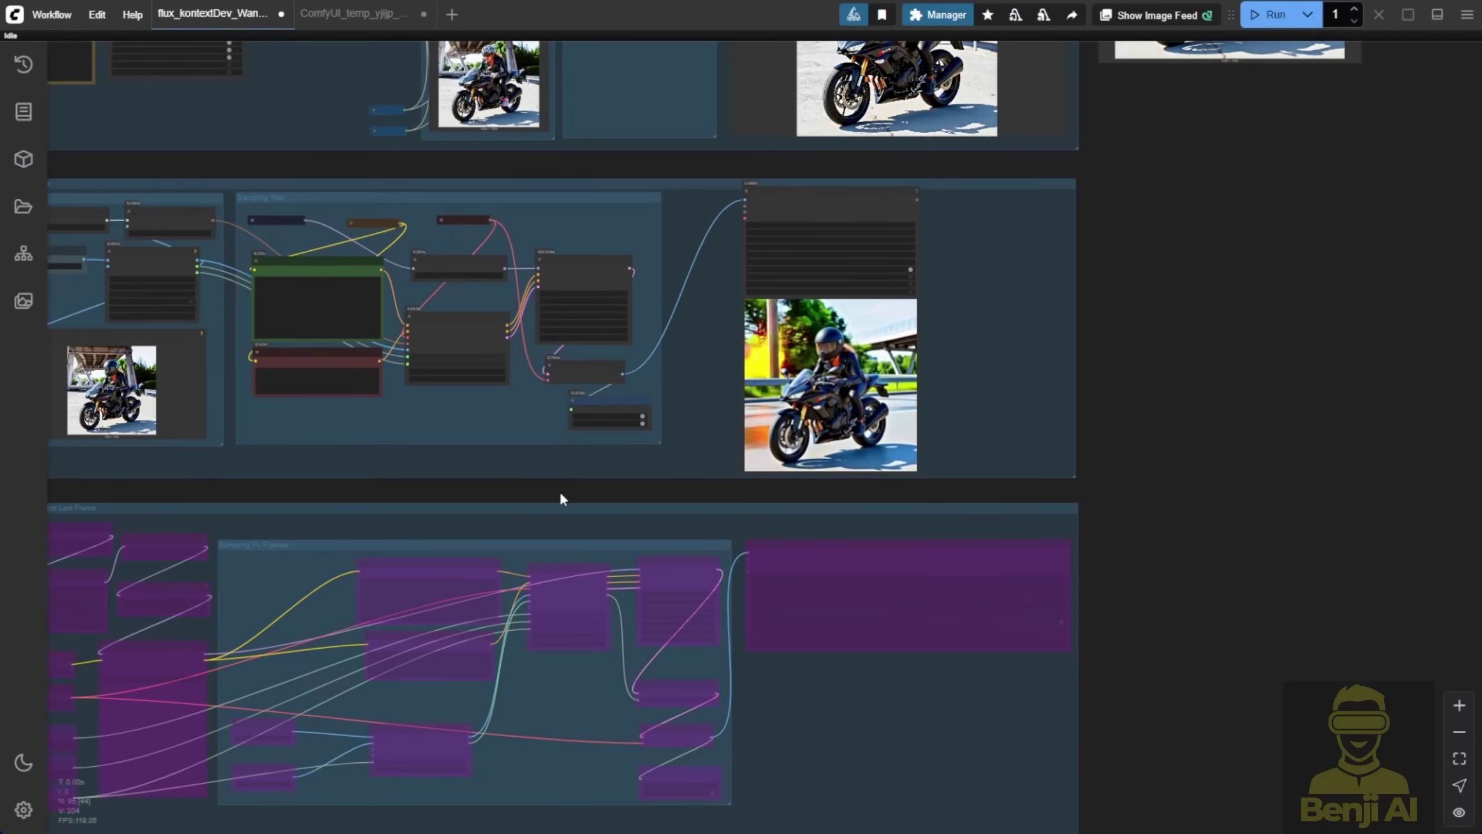
Zoom to the KSampler and Video Combine, then drag Video Combine's corner to enlarge the motorcycle preview
{"action": "left_click_drag", "start_coordinate": [563, 496], "coordinate": [821, 505]}
{"action": "scroll", "coordinate": [398, 424], "scroll_direction": "up", "scroll_amount": 8}
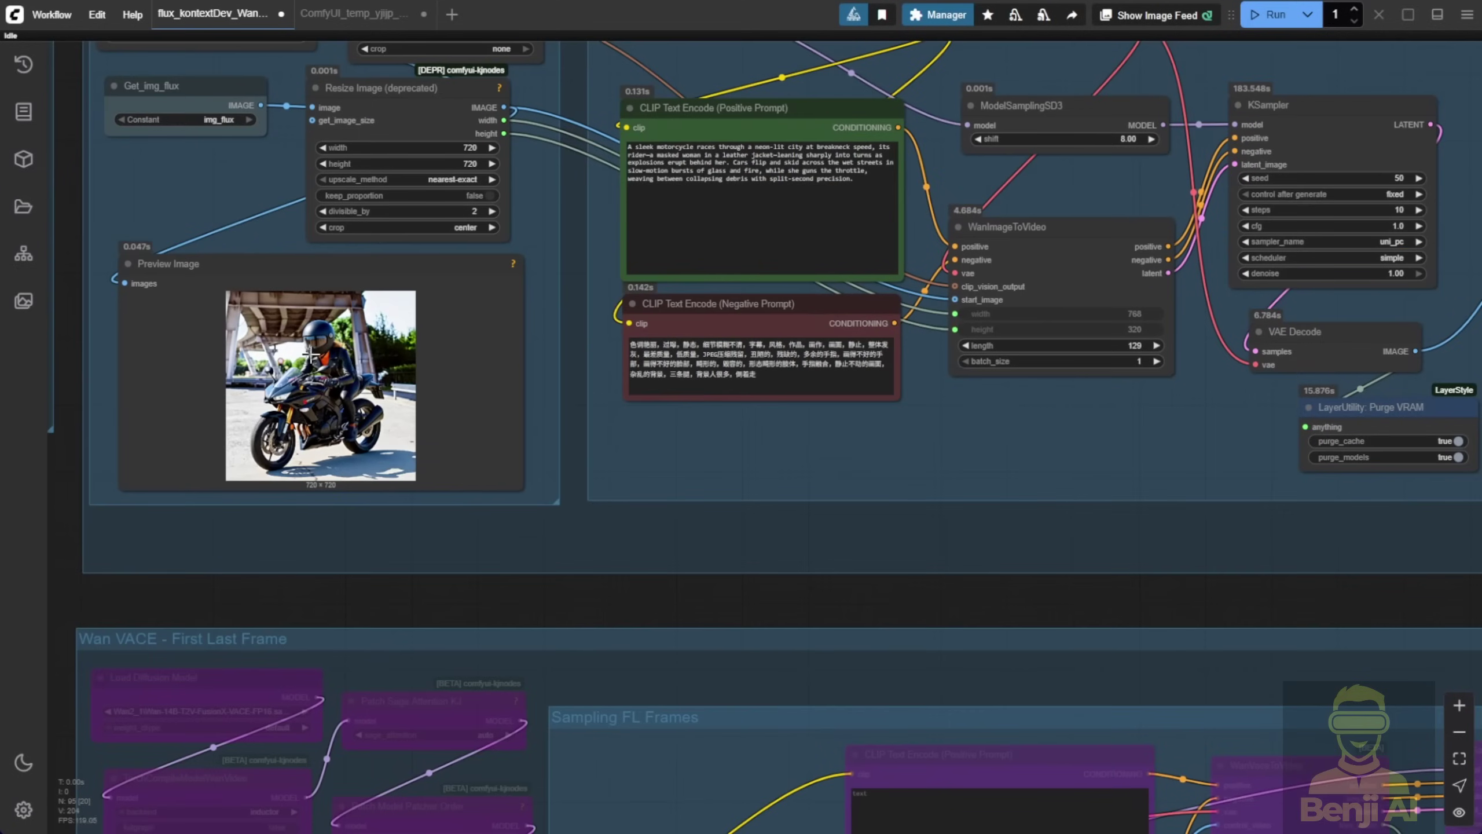
{"action": "left_click_drag", "start_coordinate": [1100, 528], "coordinate": [231, 506]}
{"action": "left_click_drag", "start_coordinate": [1239, 375], "coordinate": [1237, 446]}
{"action": "scroll", "coordinate": [505, 236], "scroll_direction": "up", "scroll_amount": 3}
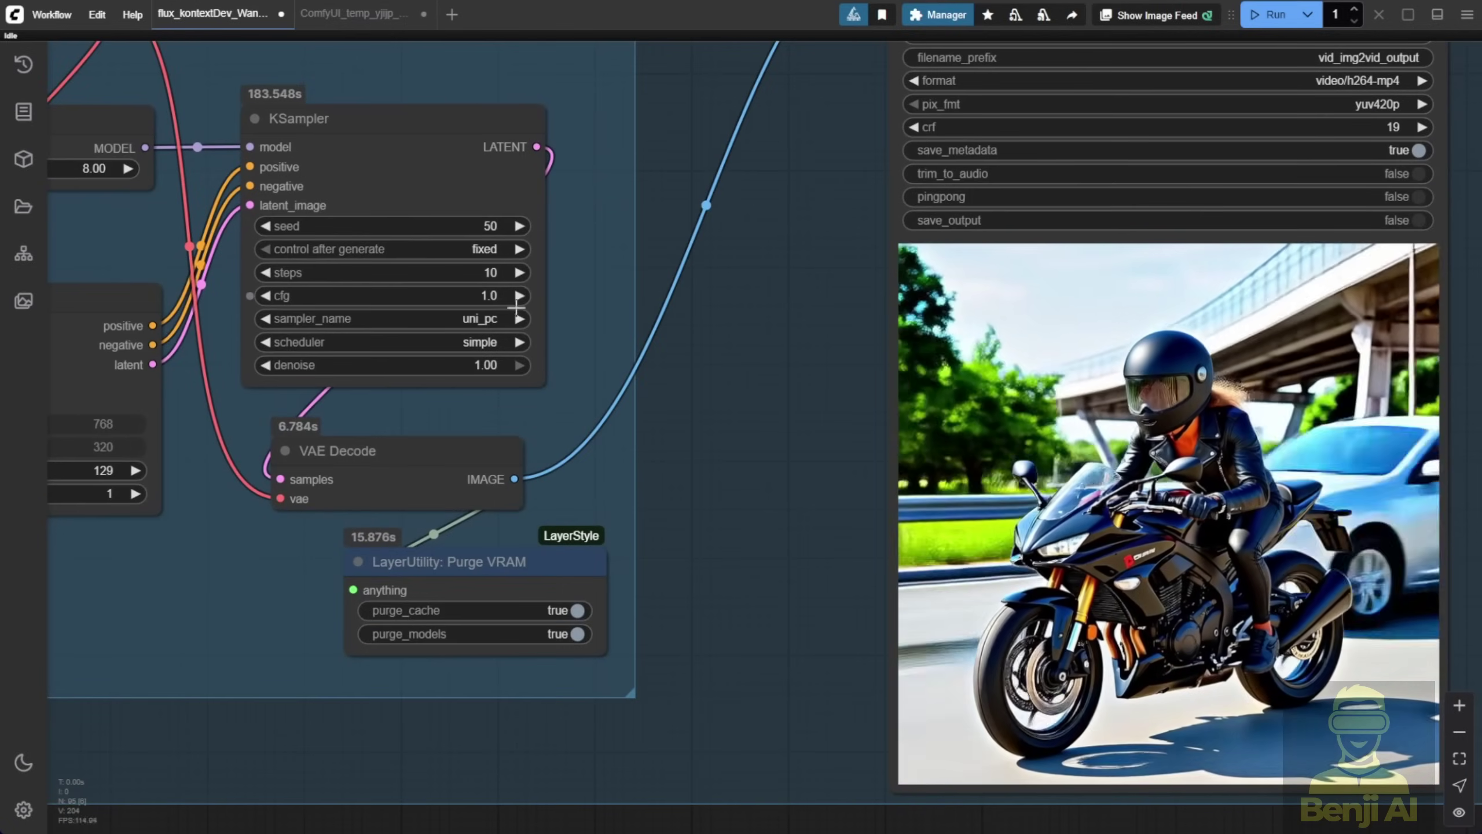
{"action": "scroll", "coordinate": [723, 385], "scroll_direction": "down", "scroll_amount": 3}
{"action": "left_click_drag", "start_coordinate": [1307, 708], "coordinate": [1083, 826]}
{"action": "left_click_drag", "start_coordinate": [1340, 649], "coordinate": [1375, 514]}
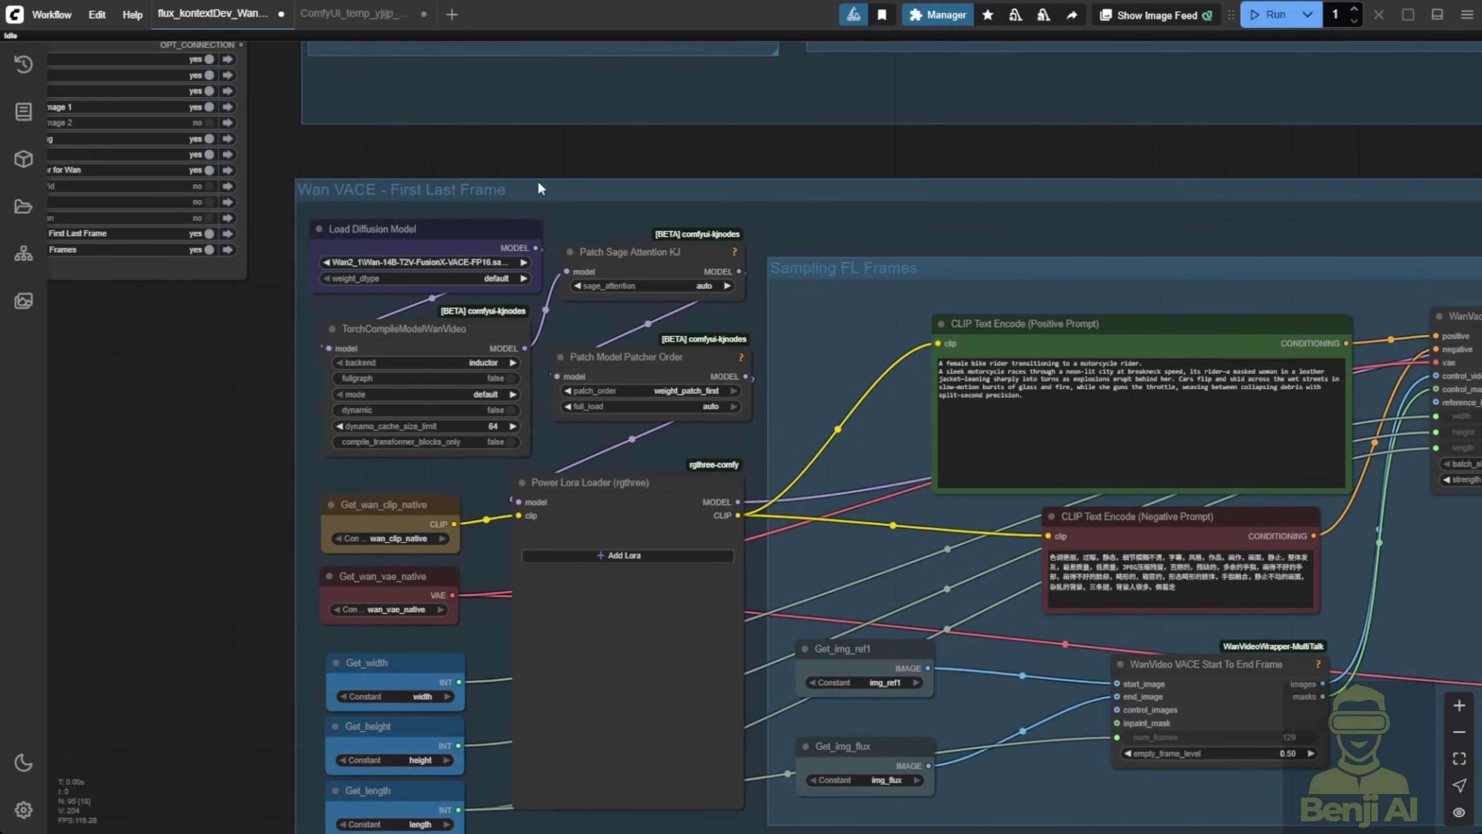
Bring the First Last Frame prompts into view and widen the Get_img_ref1 and Get_img_flux nodes
{"action": "left_click_drag", "start_coordinate": [697, 154], "coordinate": [477, 46]}
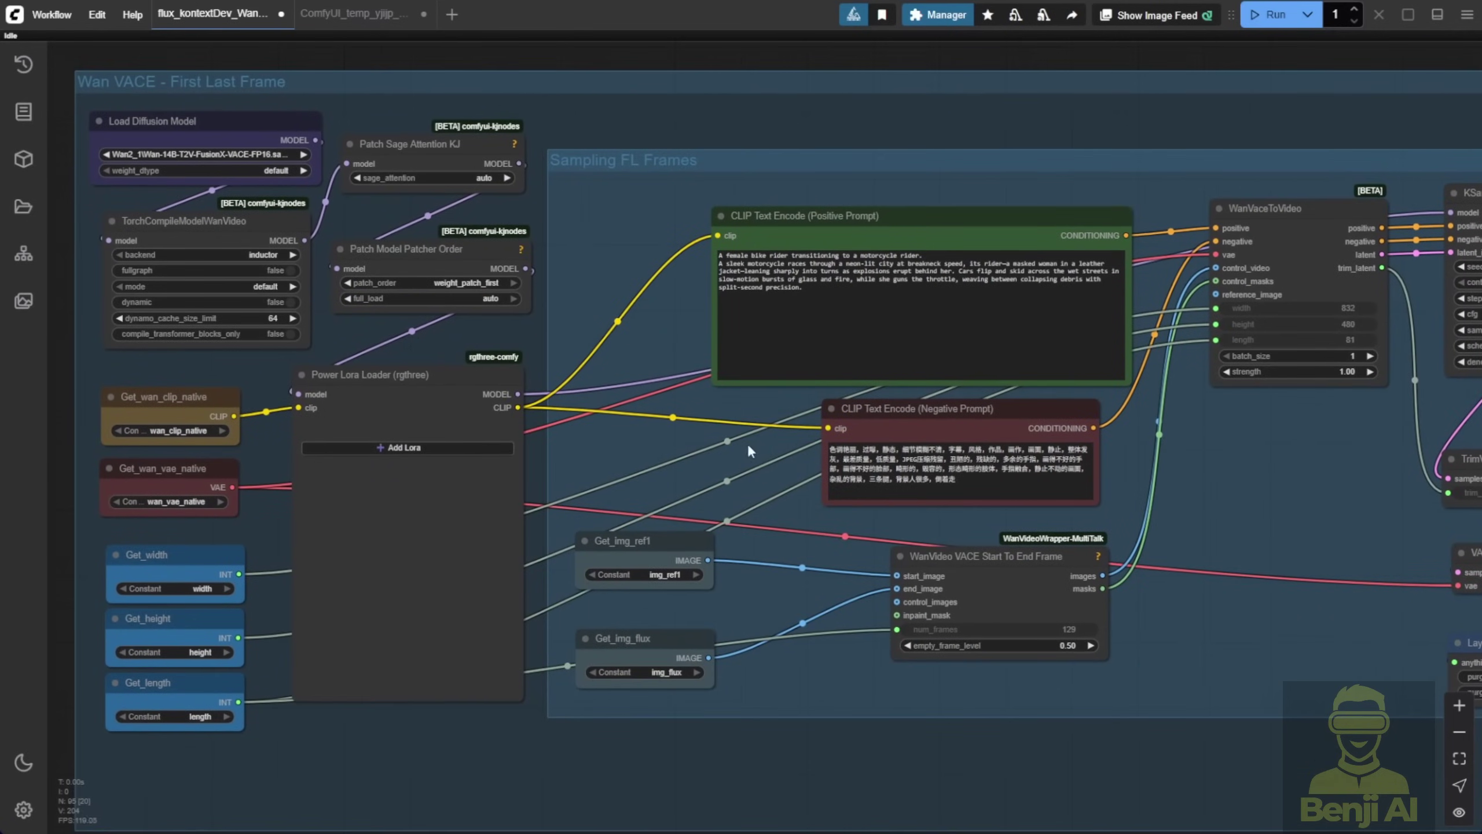
{"action": "scroll", "coordinate": [734, 551], "scroll_direction": "up", "scroll_amount": 3}
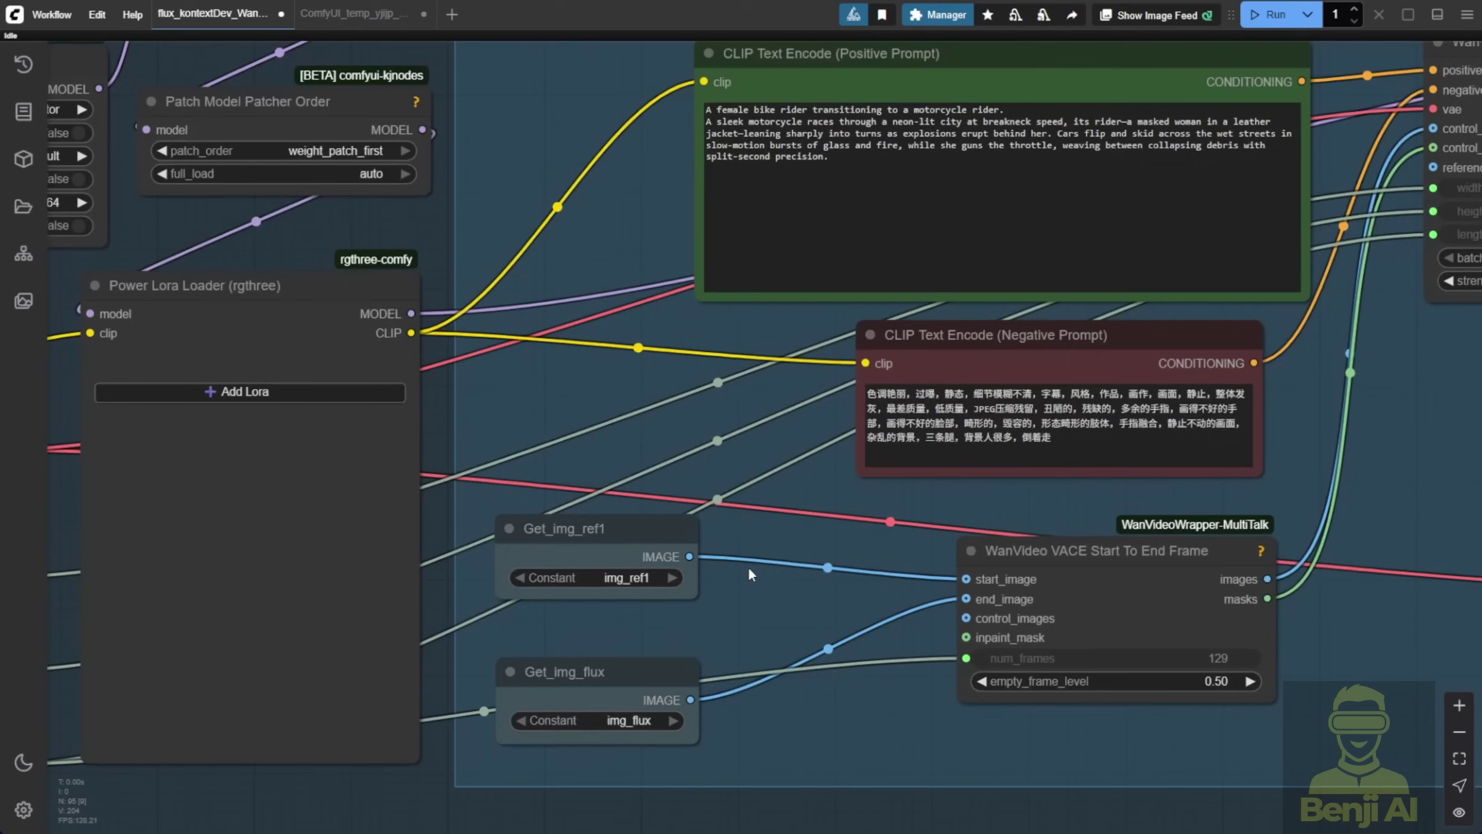
{"action": "left_click", "coordinate": [630, 533]}
{"action": "left_click_drag", "start_coordinate": [694, 596], "coordinate": [754, 597]}
{"action": "left_click_drag", "start_coordinate": [691, 743], "coordinate": [756, 734]}
{"action": "left_click_drag", "start_coordinate": [674, 695], "coordinate": [662, 700]}
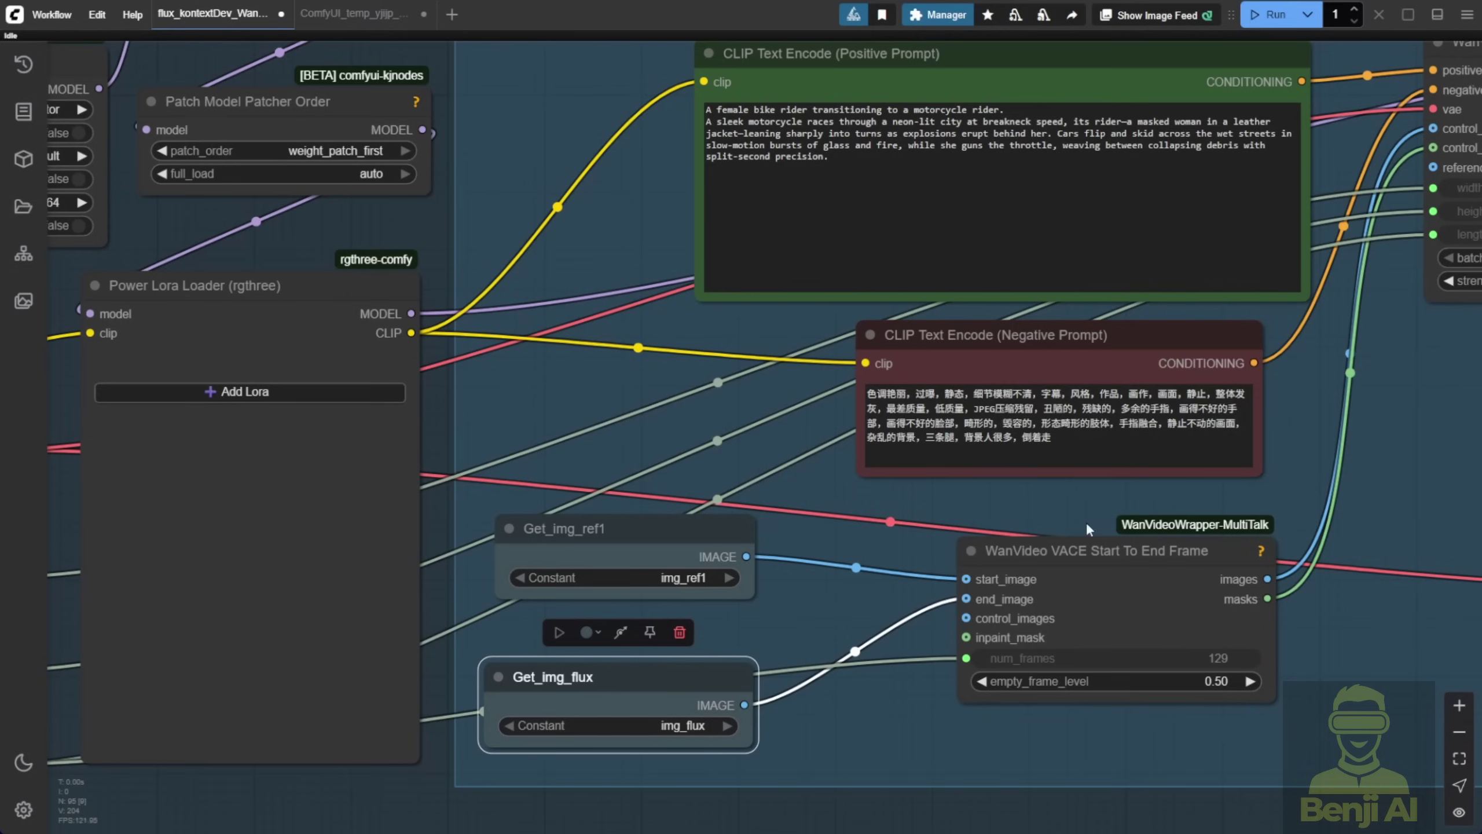
{"action": "scroll", "coordinate": [892, 675], "scroll_direction": "down", "scroll_amount": 6}
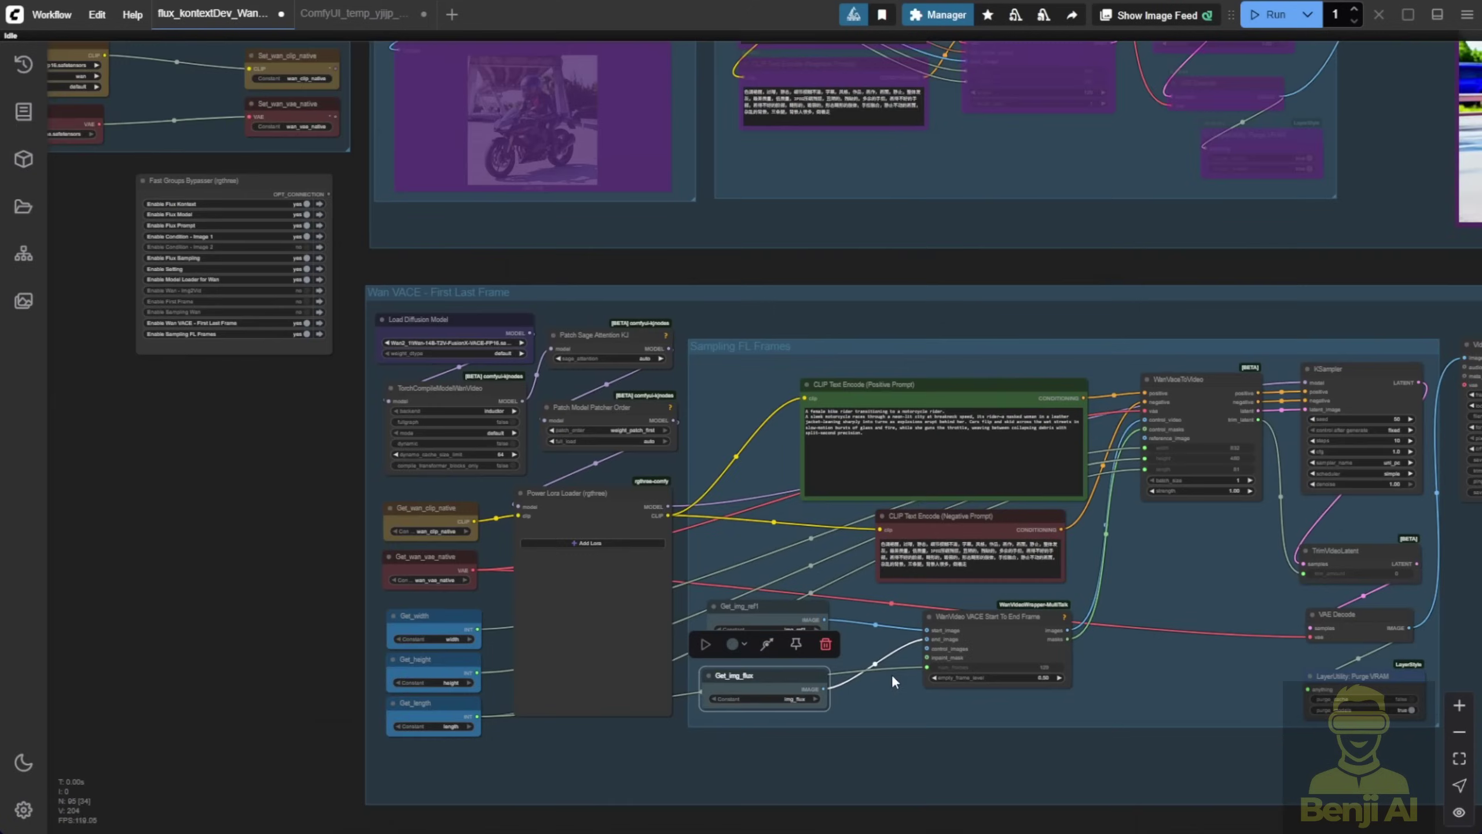
Jump to the Sampling Wan outputs, nudge the Flux result preview, then navigate back to Sampling FL Frames
{"action": "key", "text": "1"}
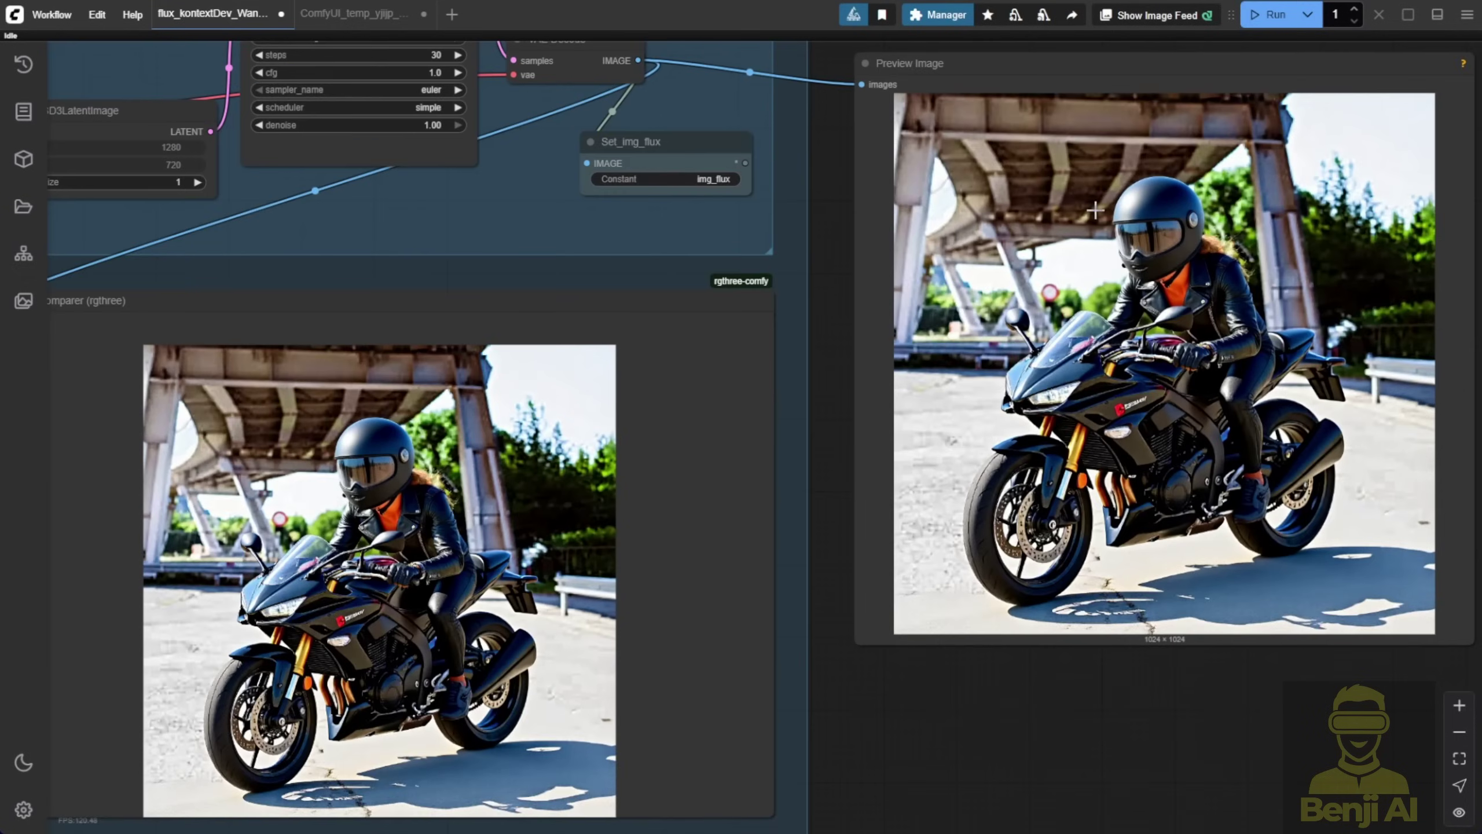
{"action": "left_click_drag", "start_coordinate": [1066, 83], "coordinate": [1079, 136]}
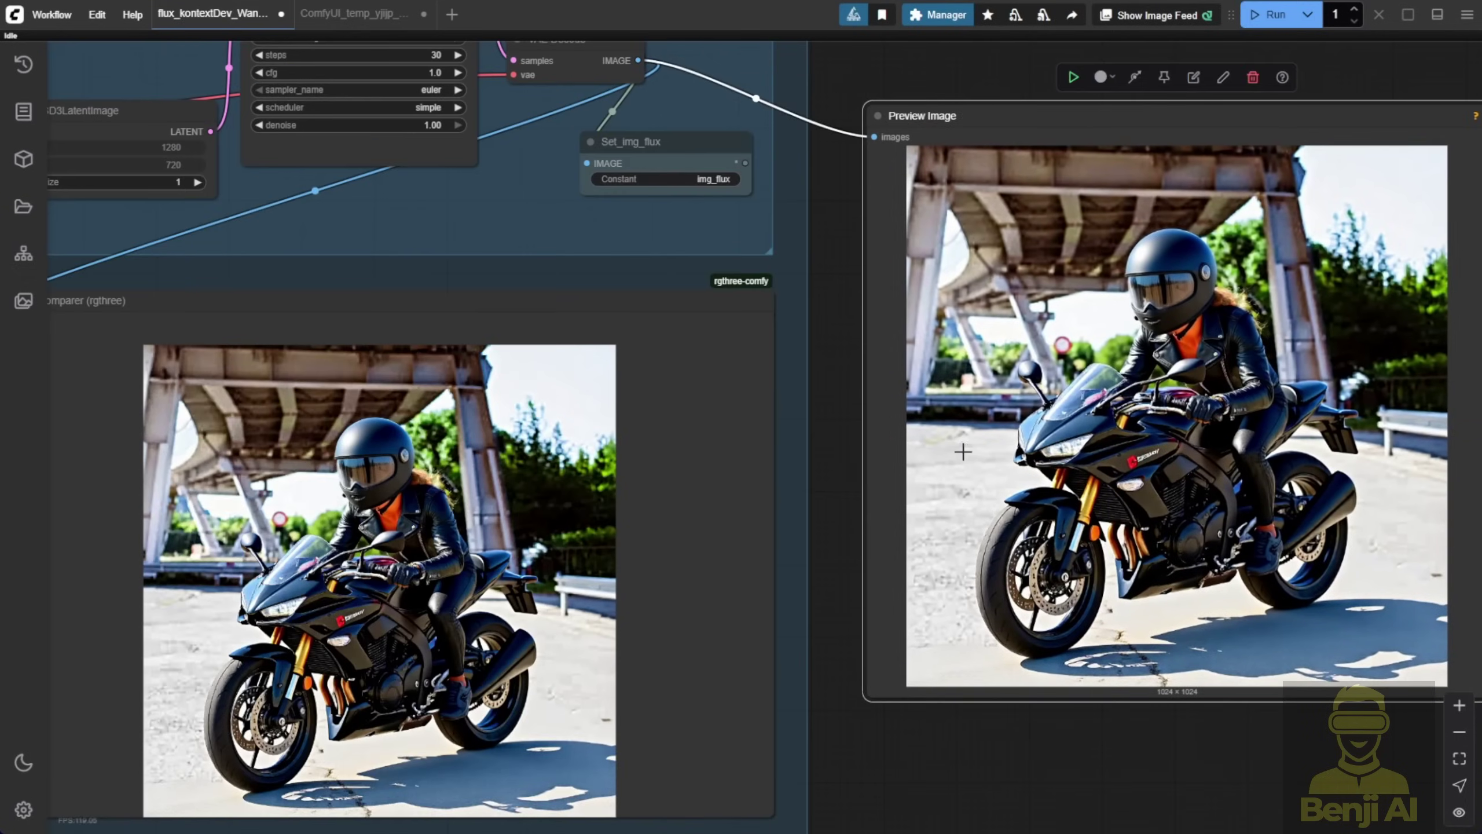
{"action": "scroll", "coordinate": [963, 451], "scroll_direction": "down", "scroll_amount": 7}
{"action": "left_click_drag", "start_coordinate": [908, 645], "coordinate": [1250, 175]}
{"action": "scroll", "coordinate": [1219, 412], "scroll_direction": "down", "scroll_amount": 3}
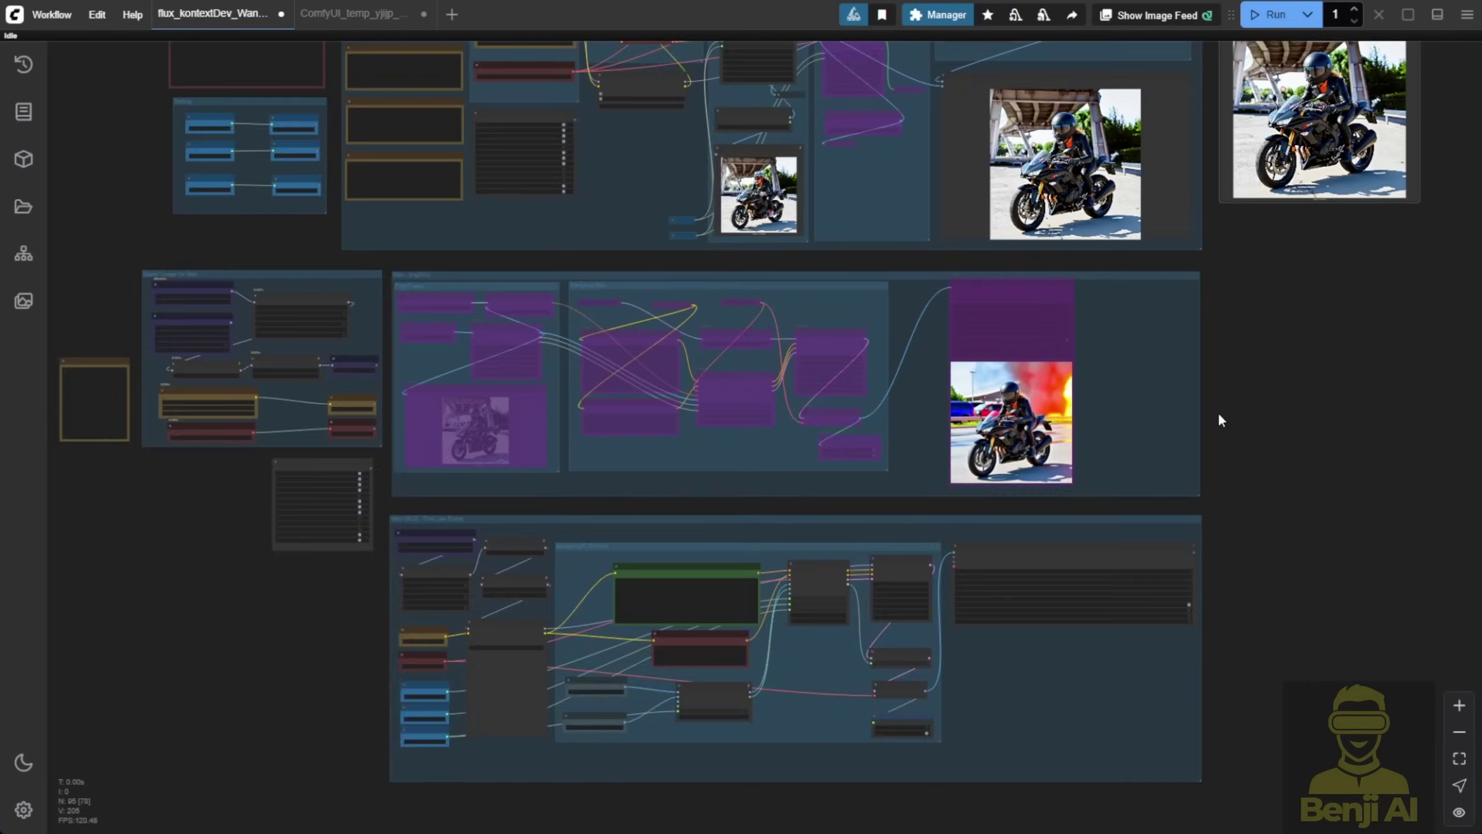
{"action": "left_click_drag", "start_coordinate": [1218, 413], "coordinate": [1298, 255]}
{"action": "scroll", "coordinate": [703, 350], "scroll_direction": "up", "scroll_amount": 4}
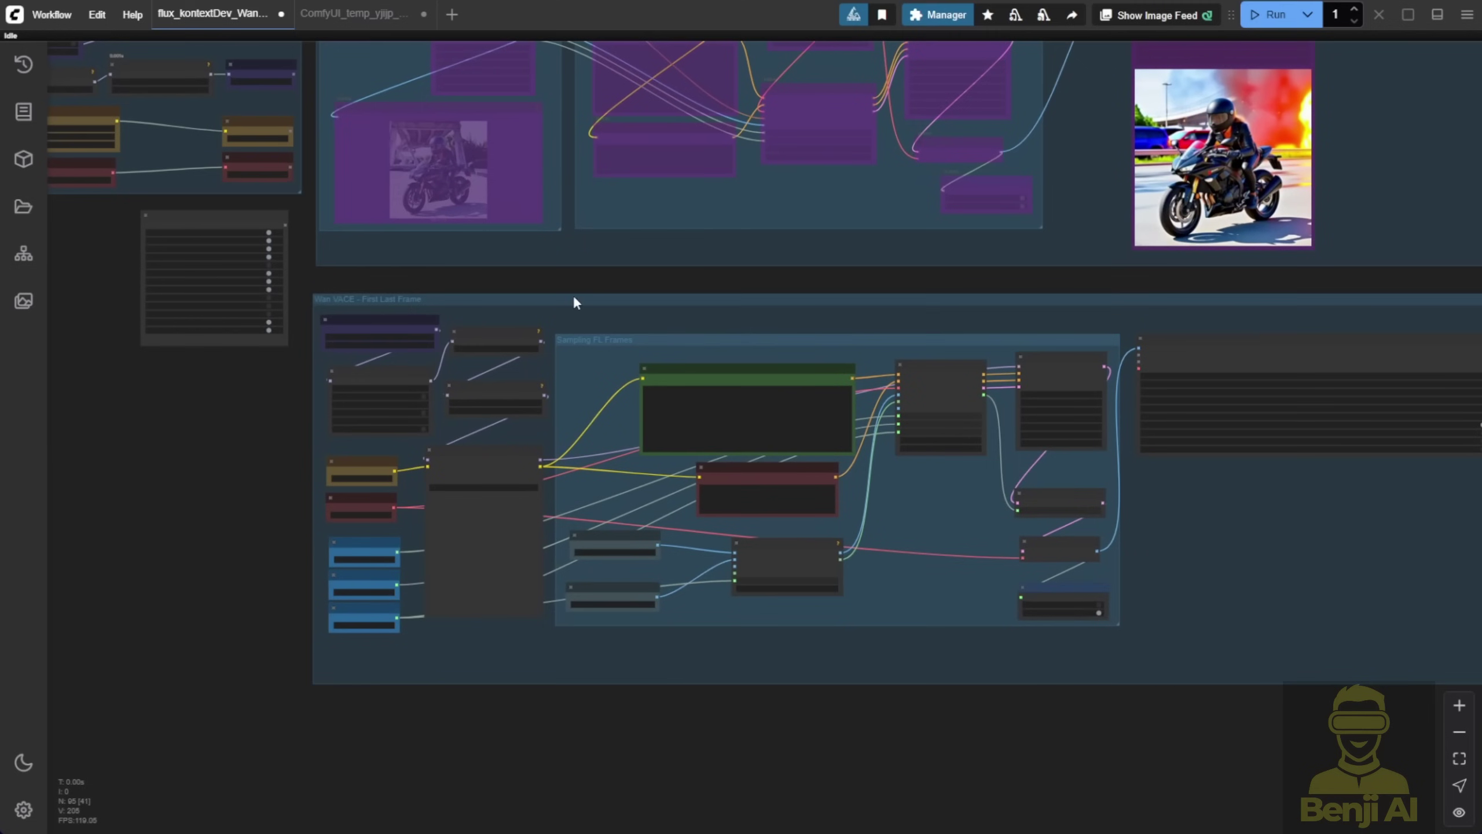
{"action": "scroll", "coordinate": [528, 467], "scroll_direction": "up", "scroll_amount": 5}
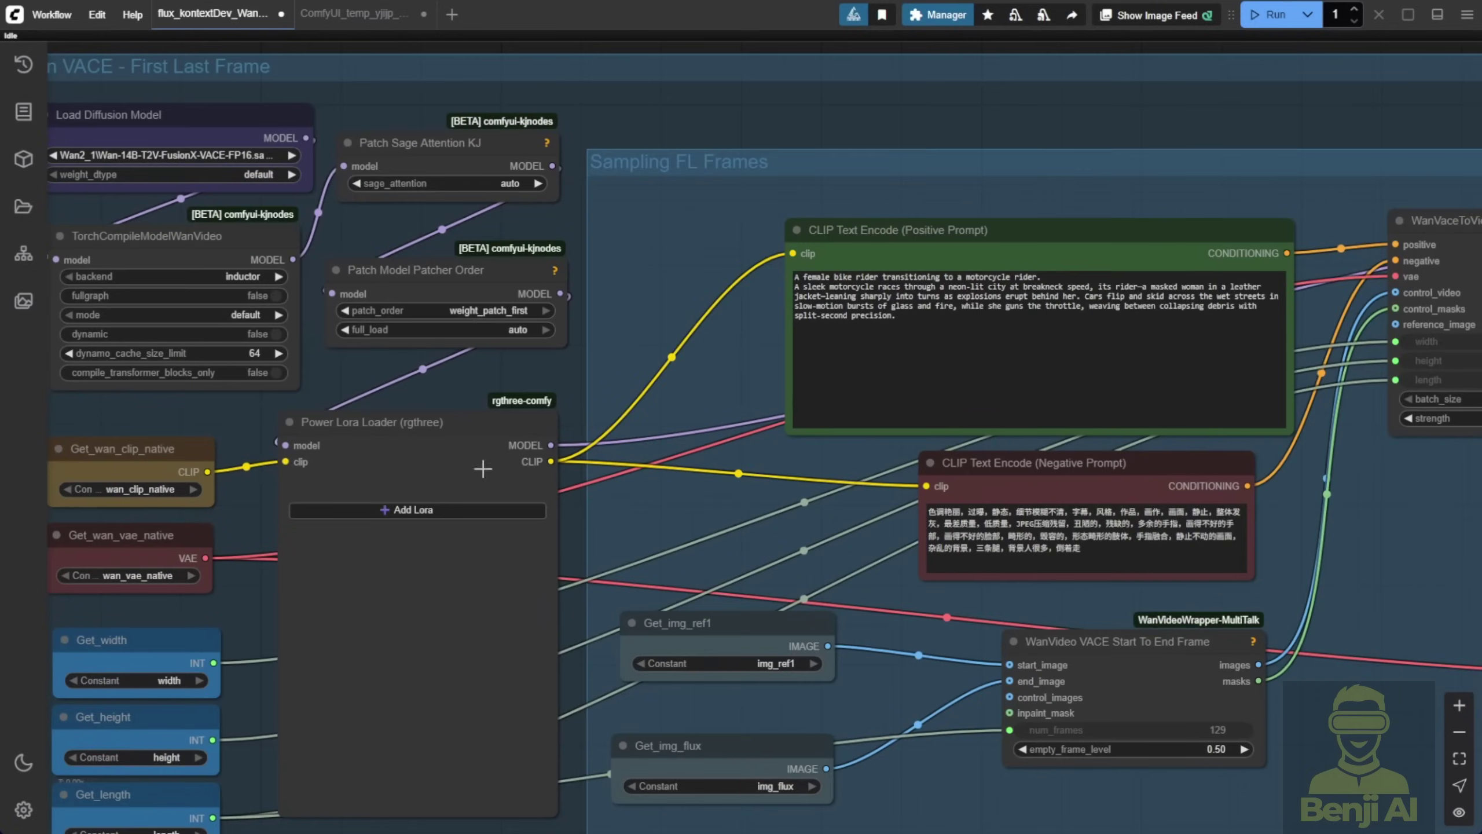
Check the Get_img_ref1 and Get_img_flux nodes, then widen the Load Image From Path node
{"action": "left_click", "coordinate": [741, 645]}
{"action": "scroll", "coordinate": [660, 558], "scroll_direction": "down", "scroll_amount": 4}
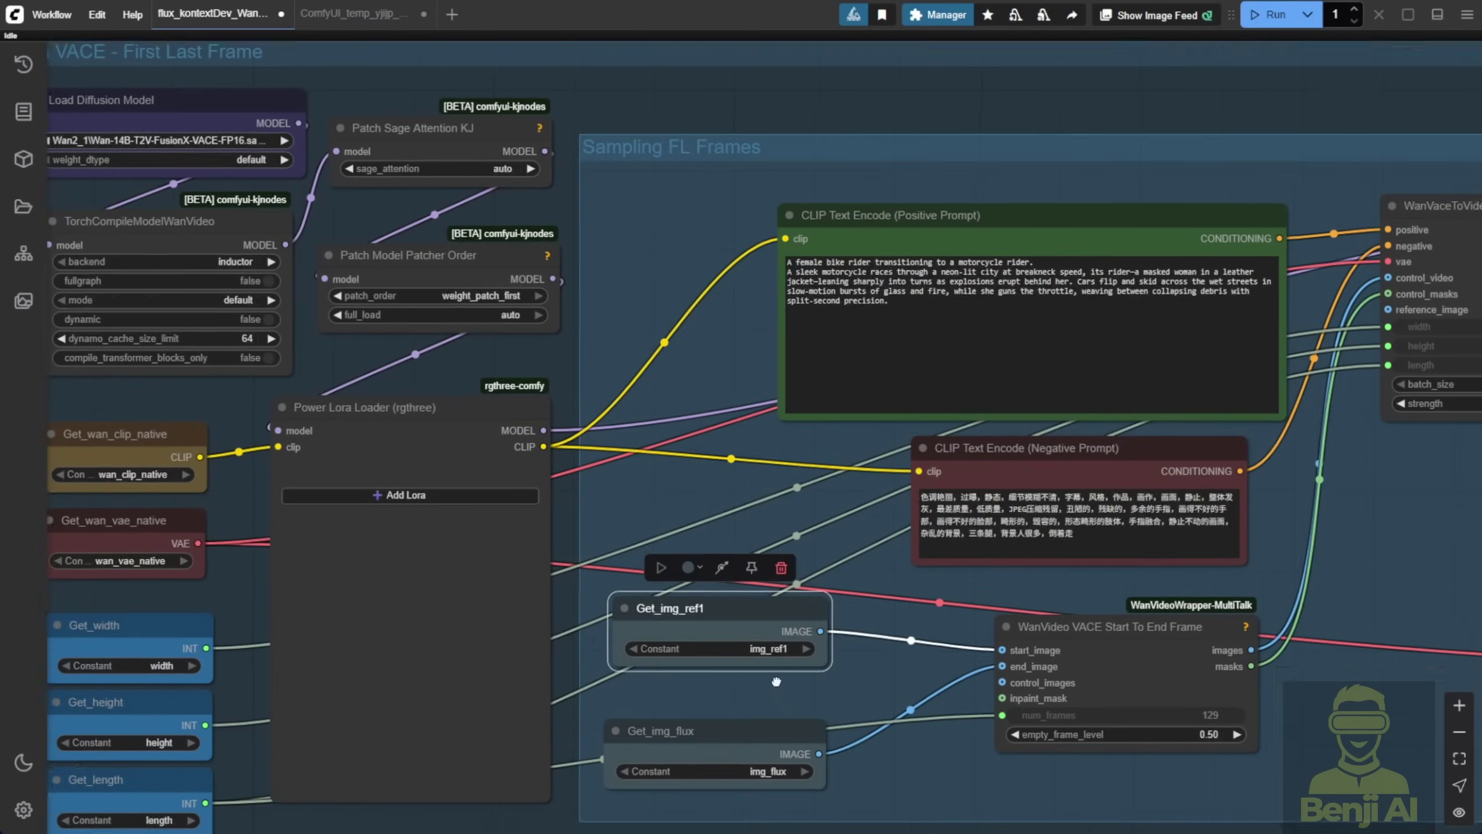
{"action": "left_click", "coordinate": [660, 554]}
{"action": "scroll", "coordinate": [506, 647], "scroll_direction": "down", "scroll_amount": 5}
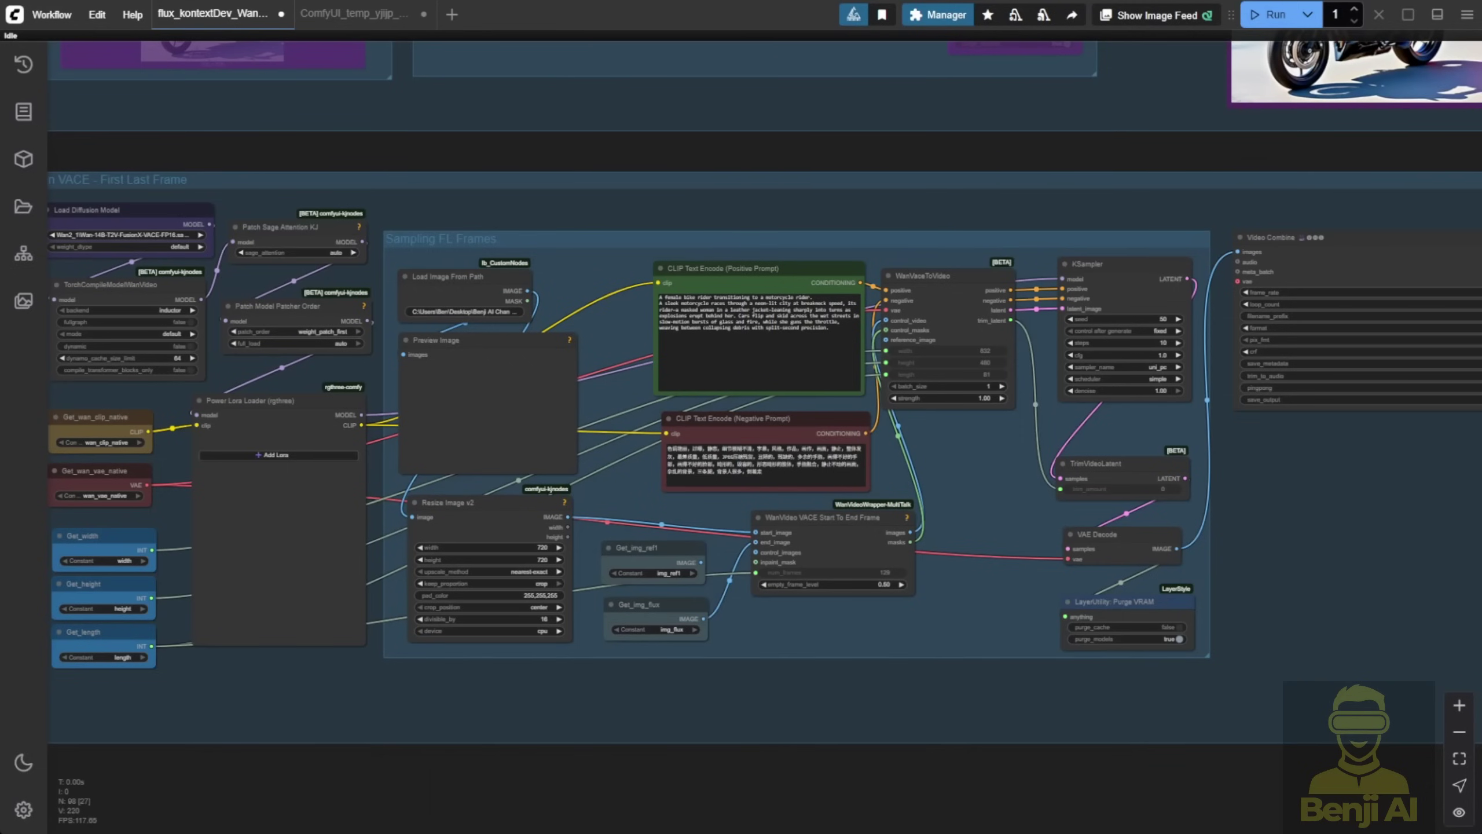
{"action": "scroll", "coordinate": [506, 145], "scroll_direction": "left", "scroll_amount": 3}
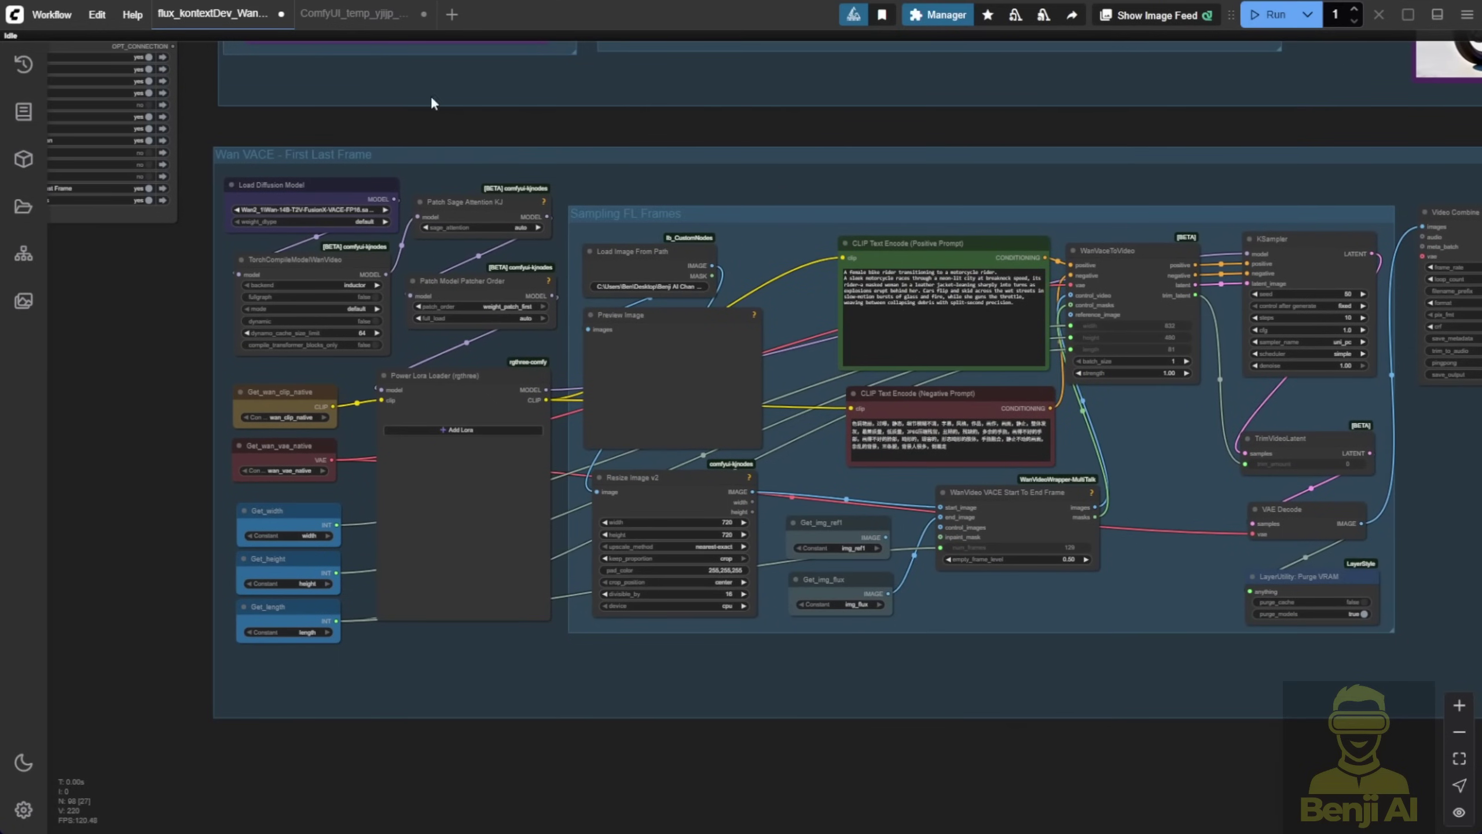
{"action": "scroll", "coordinate": [799, 373], "scroll_direction": "up", "scroll_amount": 7}
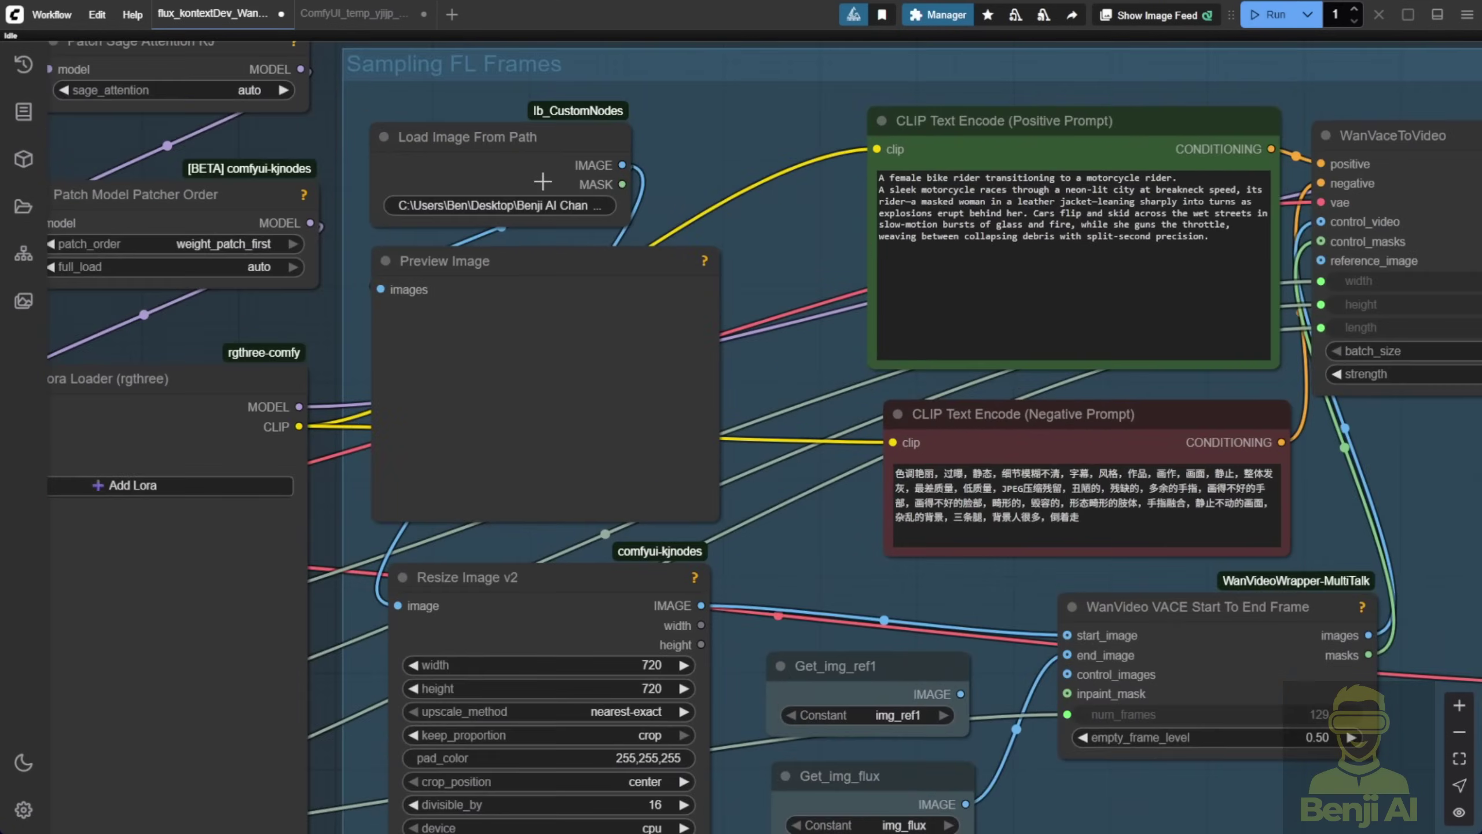
{"action": "left_click_drag", "start_coordinate": [633, 219], "coordinate": [736, 221]}
Select Get_img_ref1 again and zoom out to the workflow overview
{"action": "left_click_drag", "start_coordinate": [857, 635], "coordinate": [555, 338]}
{"action": "left_click", "coordinate": [559, 319]}
{"action": "scroll", "coordinate": [579, 370], "scroll_direction": "down", "scroll_amount": 6}
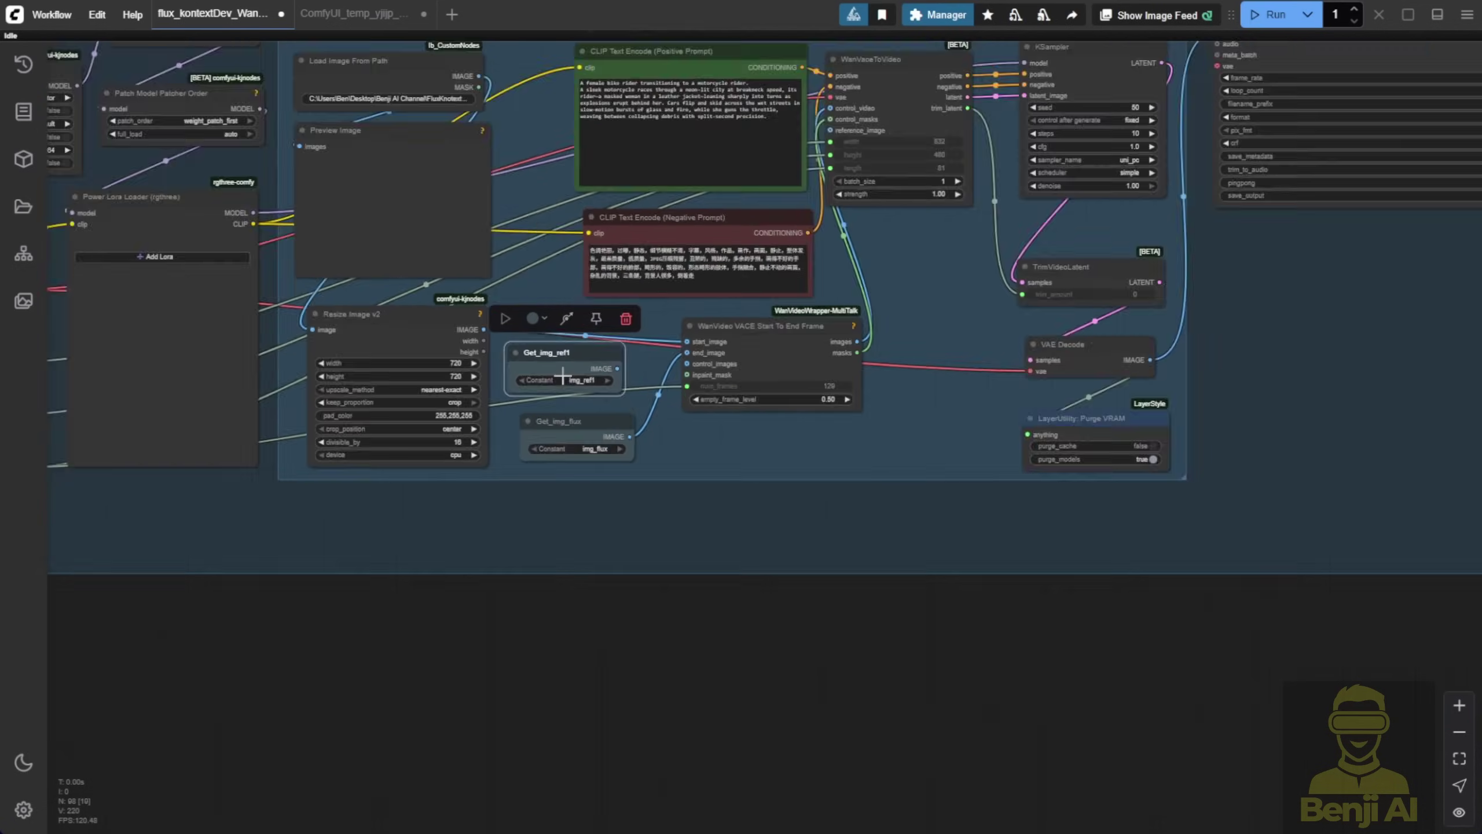
{"action": "scroll", "coordinate": [1097, 353], "scroll_direction": "down", "scroll_amount": 6}
{"action": "left_click_drag", "start_coordinate": [1097, 353], "coordinate": [1349, 145]}
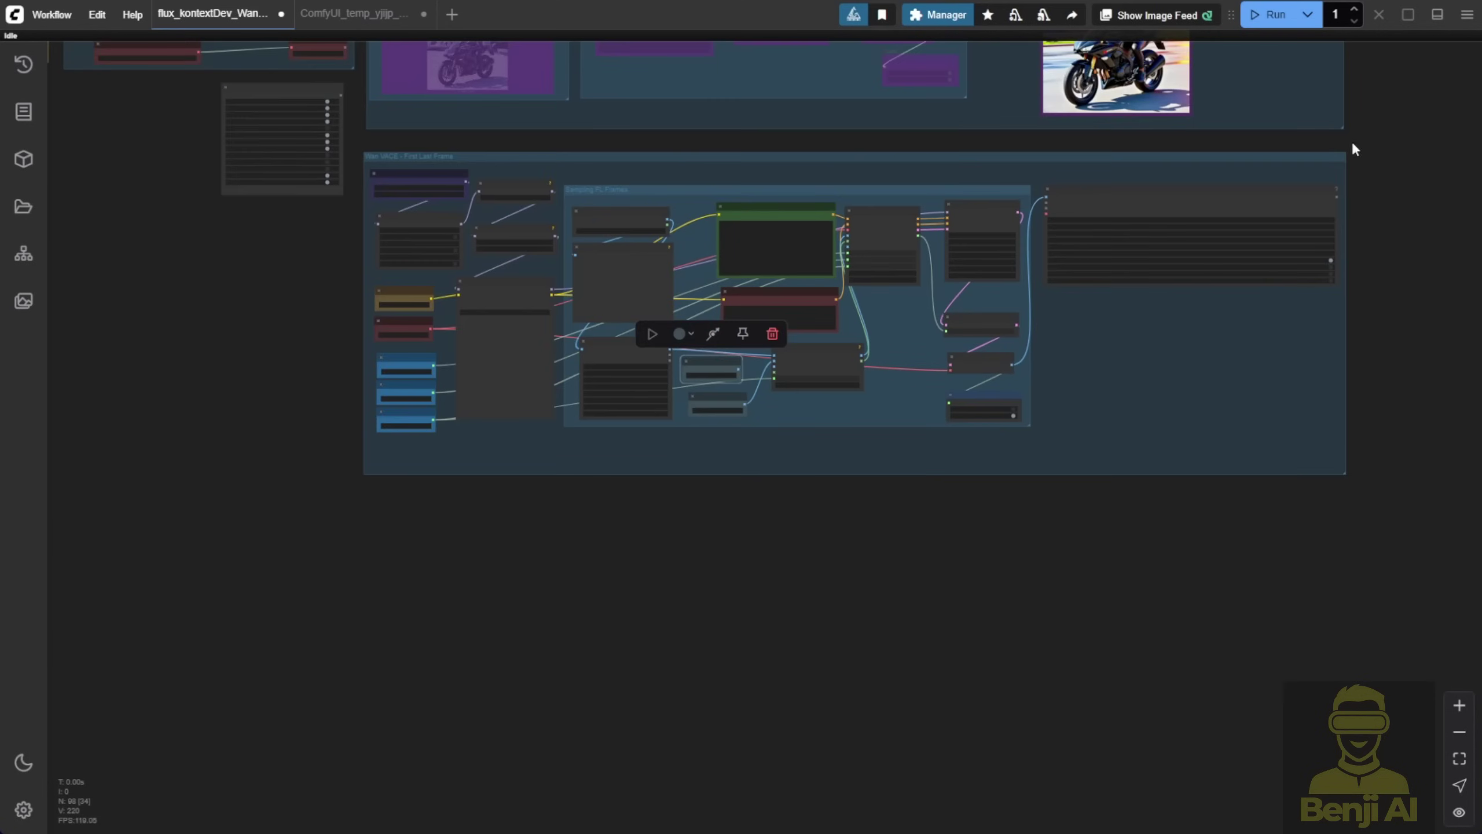
{"action": "scroll", "coordinate": [1433, 540], "scroll_direction": "up", "scroll_amount": 5}
{"action": "scroll", "coordinate": [759, 408], "scroll_direction": "up", "scroll_amount": 5}
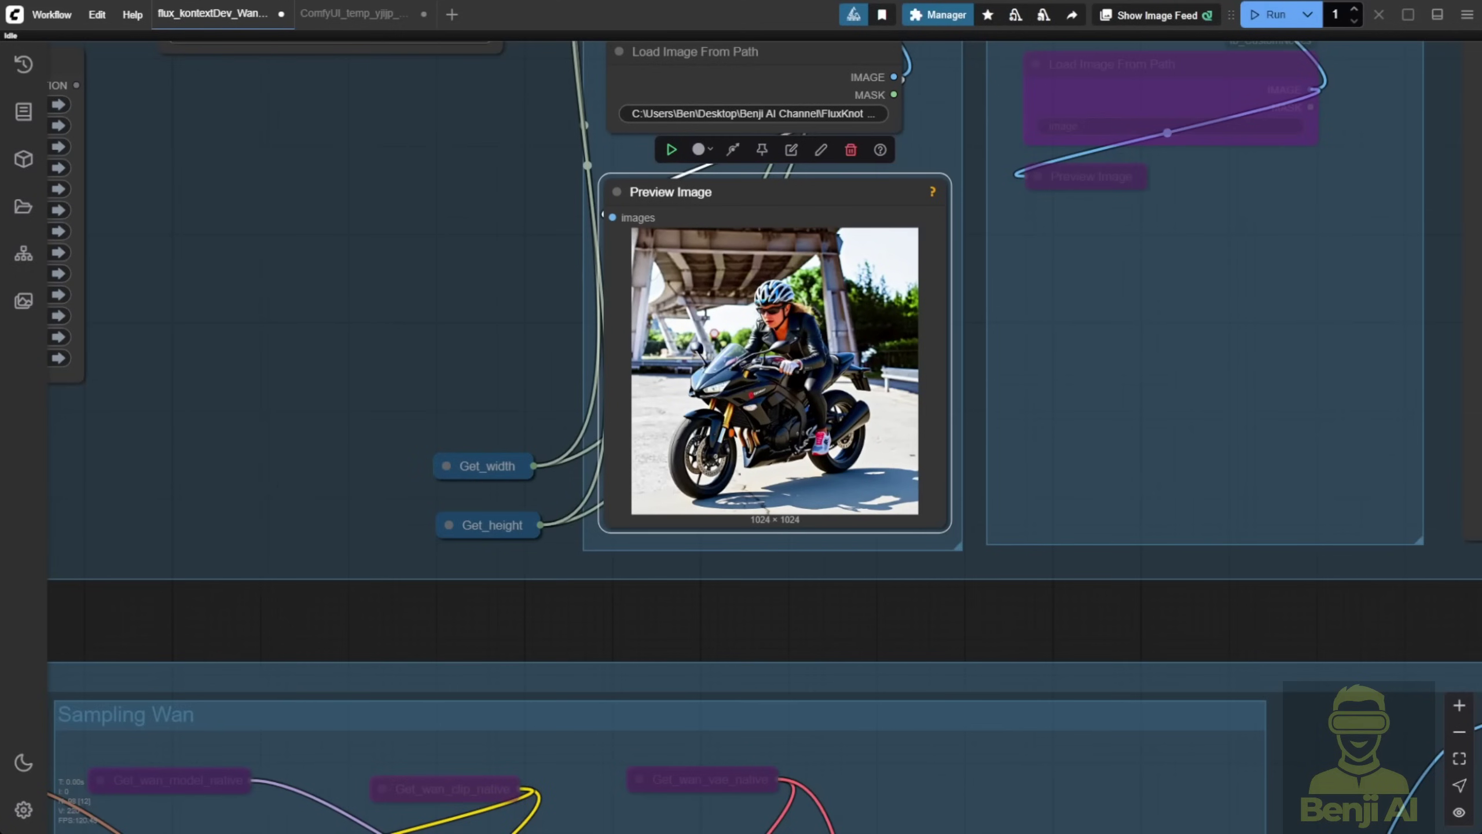
{"action": "left_click", "coordinate": [751, 637]}
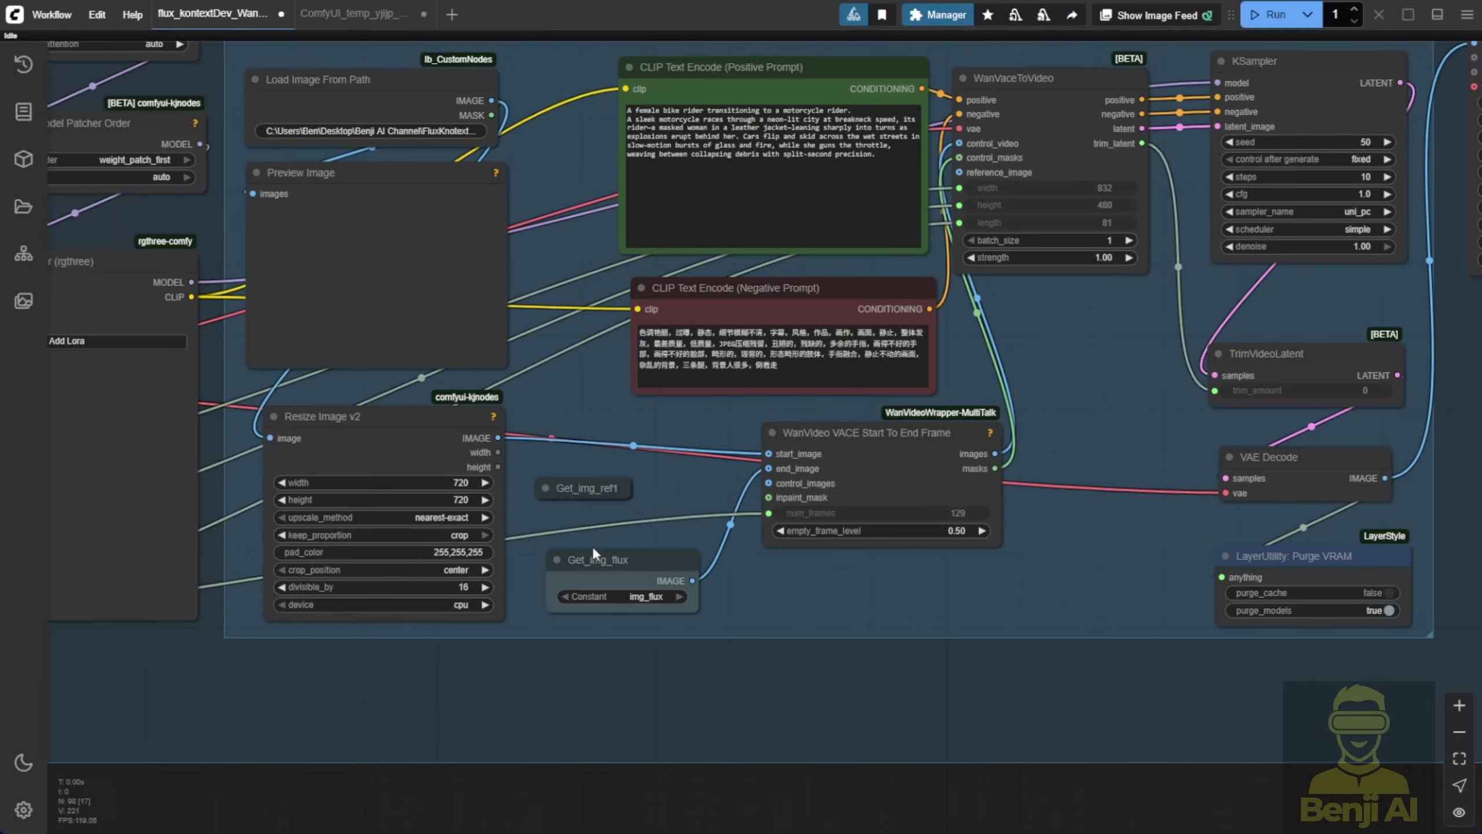
{"action": "left_click", "coordinate": [633, 565]}
{"action": "scroll", "coordinate": [721, 609], "scroll_direction": "up", "scroll_amount": 4}
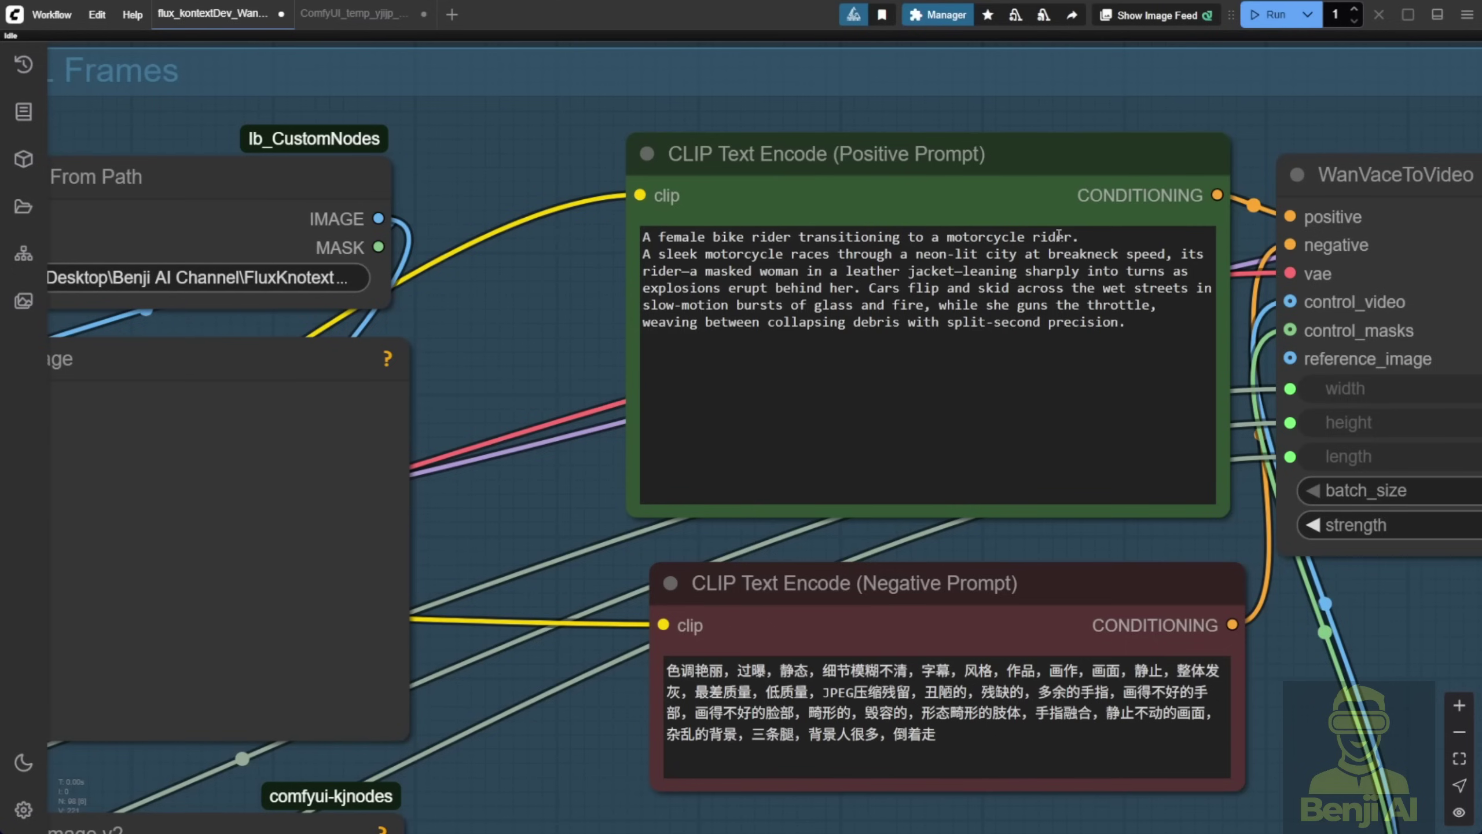
{"action": "left_click", "coordinate": [1097, 237]}
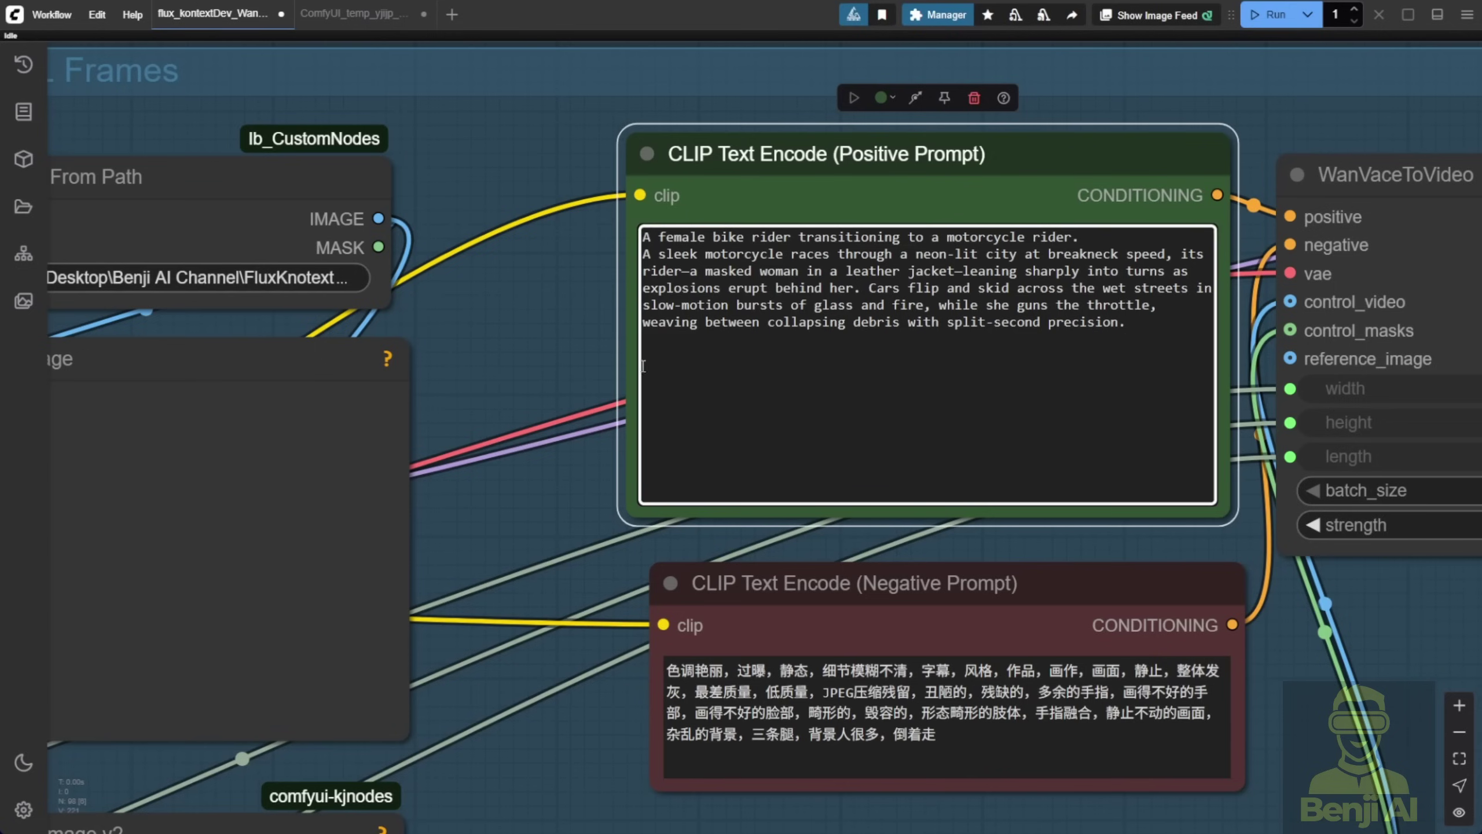
{"action": "scroll", "coordinate": [743, 394], "scroll_direction": "down", "scroll_amount": 5}
{"action": "scroll", "coordinate": [382, 285], "scroll_direction": "up", "scroll_amount": 3}
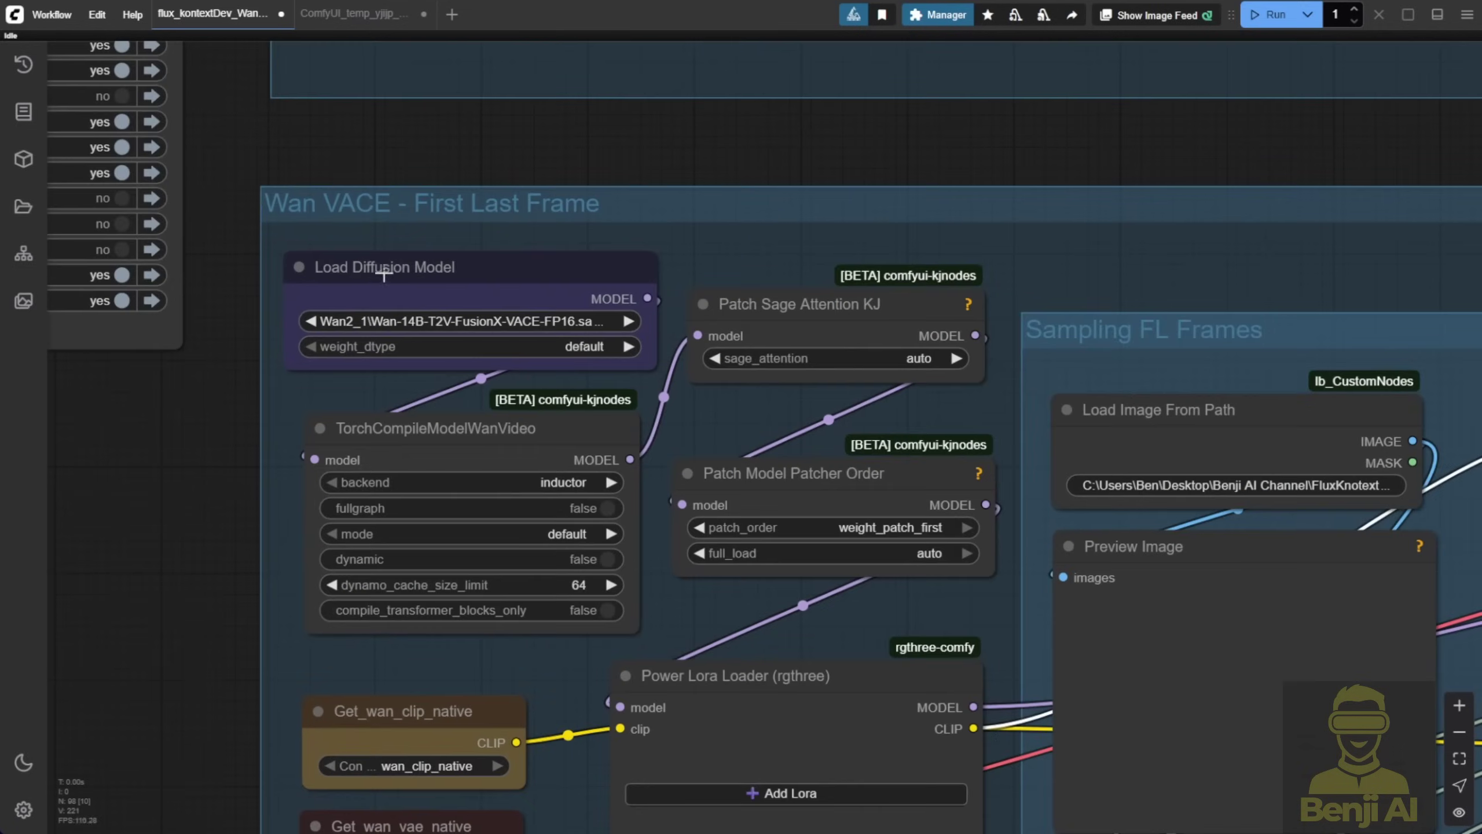
Select the Load Diffusion Model node and view its list of available diffusion models
{"action": "left_click", "coordinate": [459, 265]}
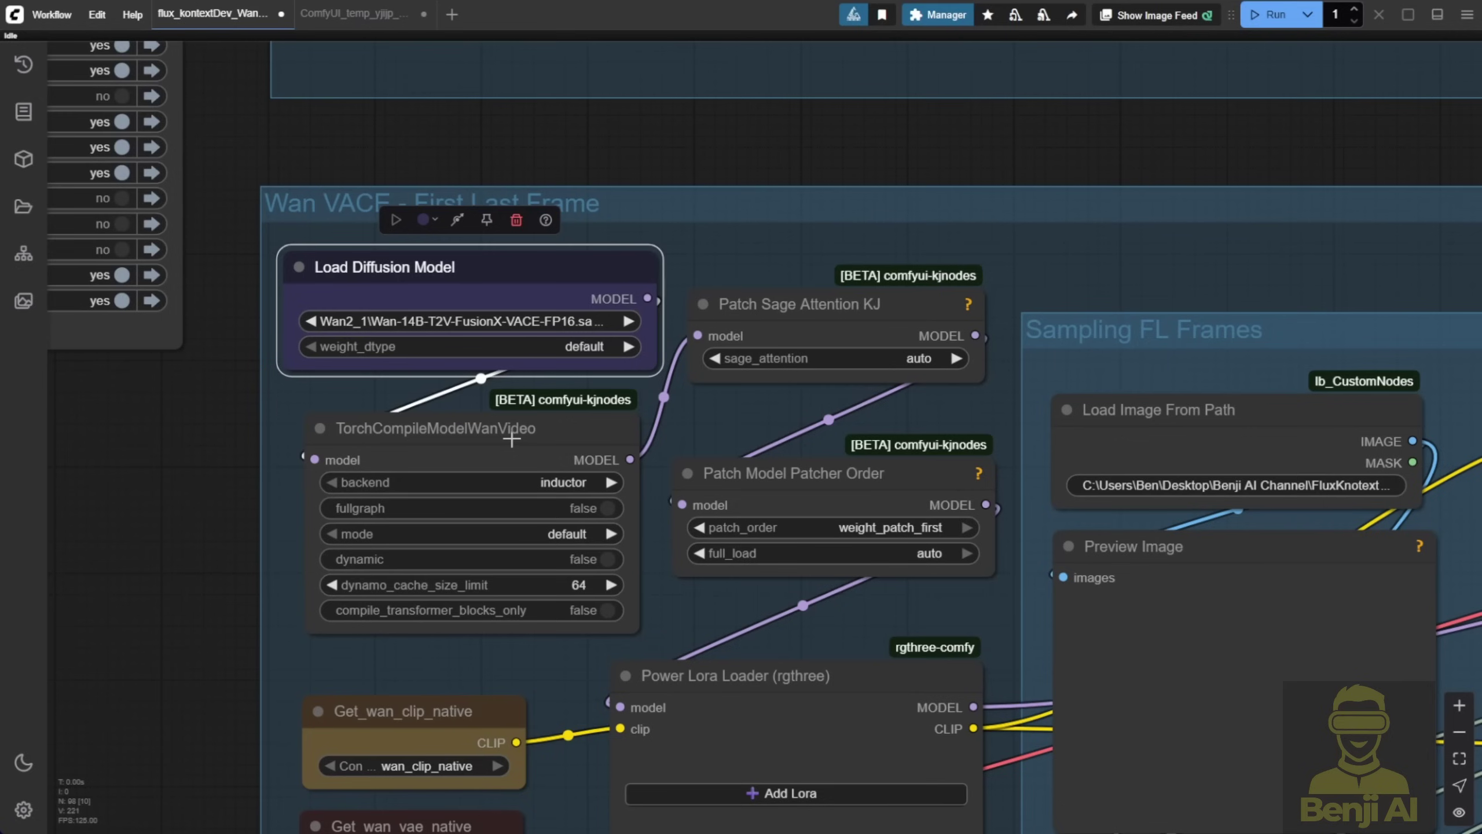
{"action": "scroll", "coordinate": [512, 439], "scroll_direction": "up", "scroll_amount": 2}
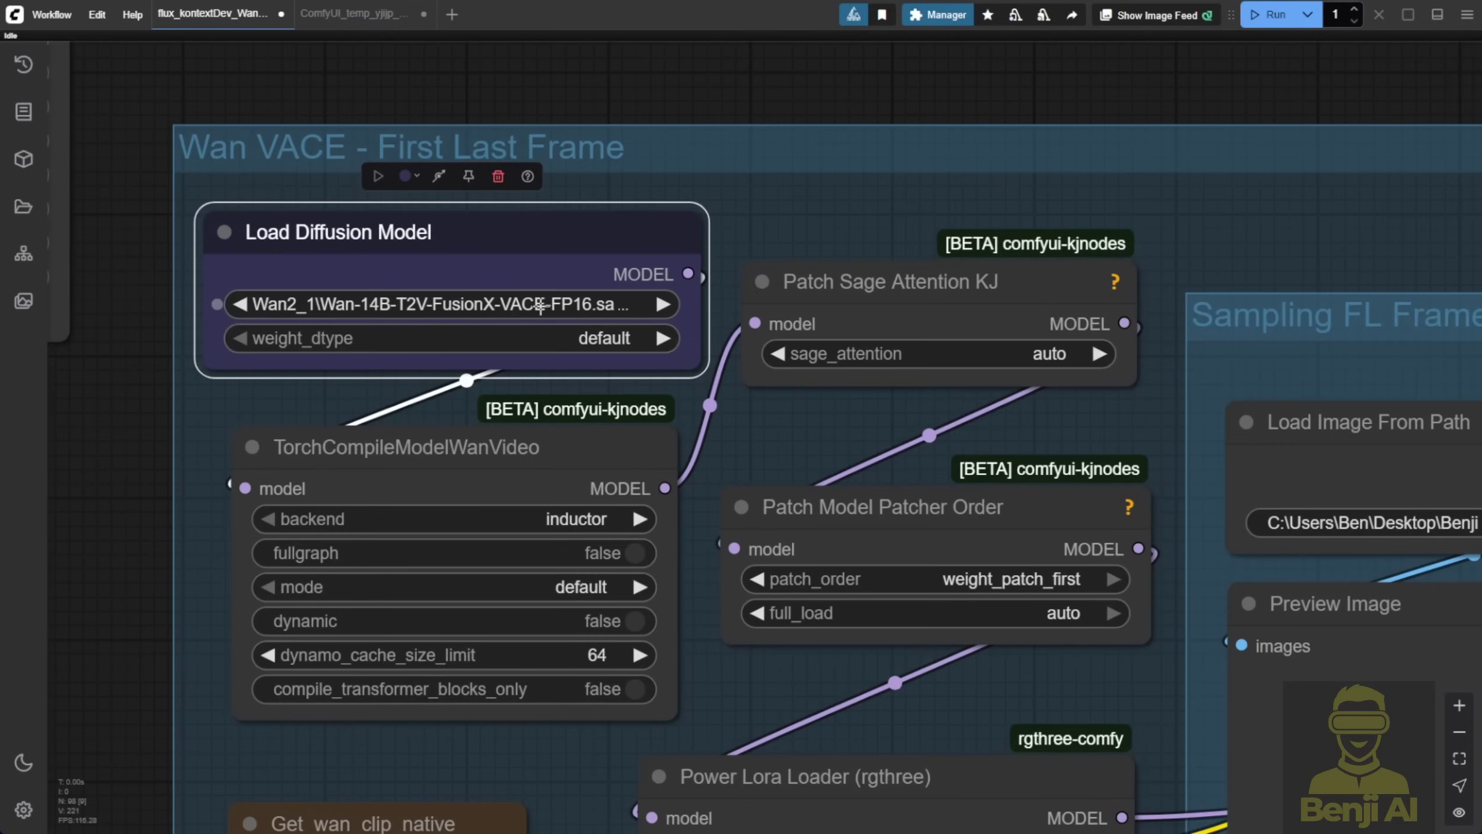
{"action": "scroll", "coordinate": [568, 488], "scroll_direction": "down", "scroll_amount": 1}
{"action": "scroll", "coordinate": [568, 488], "scroll_direction": "down", "scroll_amount": 1}
{"action": "scroll", "coordinate": [246, 715], "scroll_direction": "down", "scroll_amount": 3}
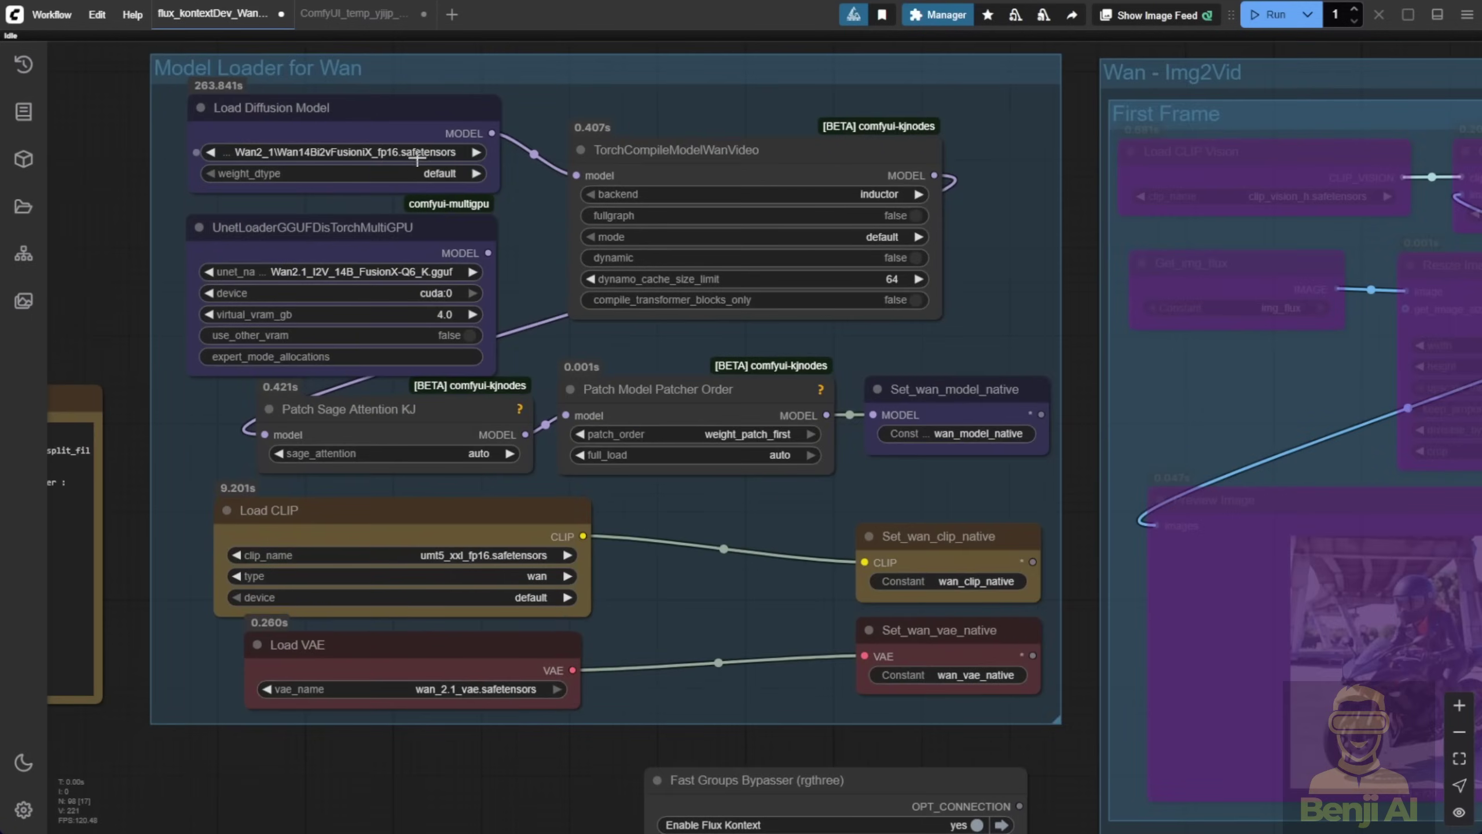
{"action": "left_click", "coordinate": [323, 148]}
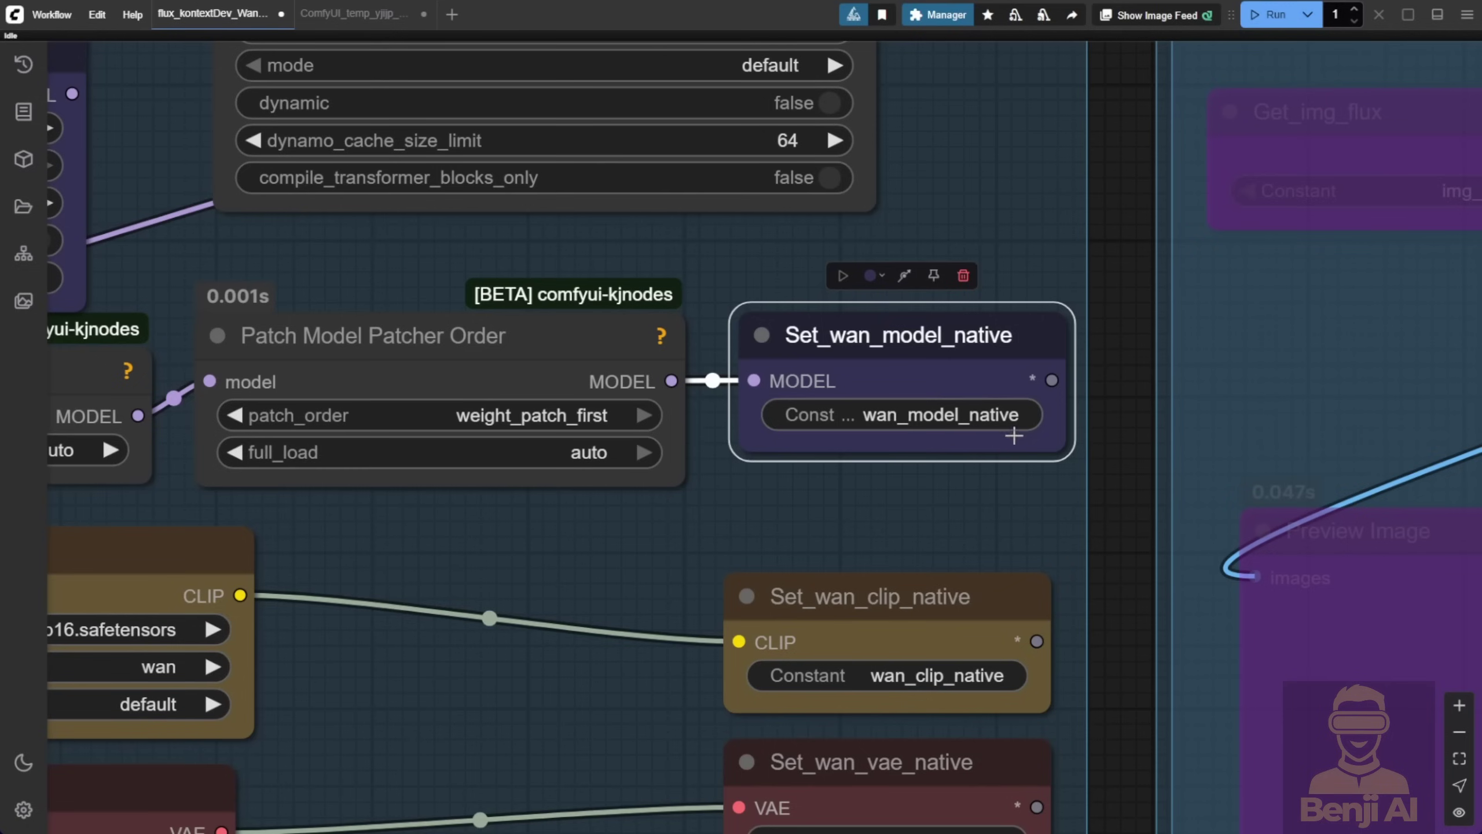
Shrink the Set_wan_model_native node slightly and shift it down-left
{"action": "left_click_drag", "start_coordinate": [1047, 443], "coordinate": [1023, 415]}
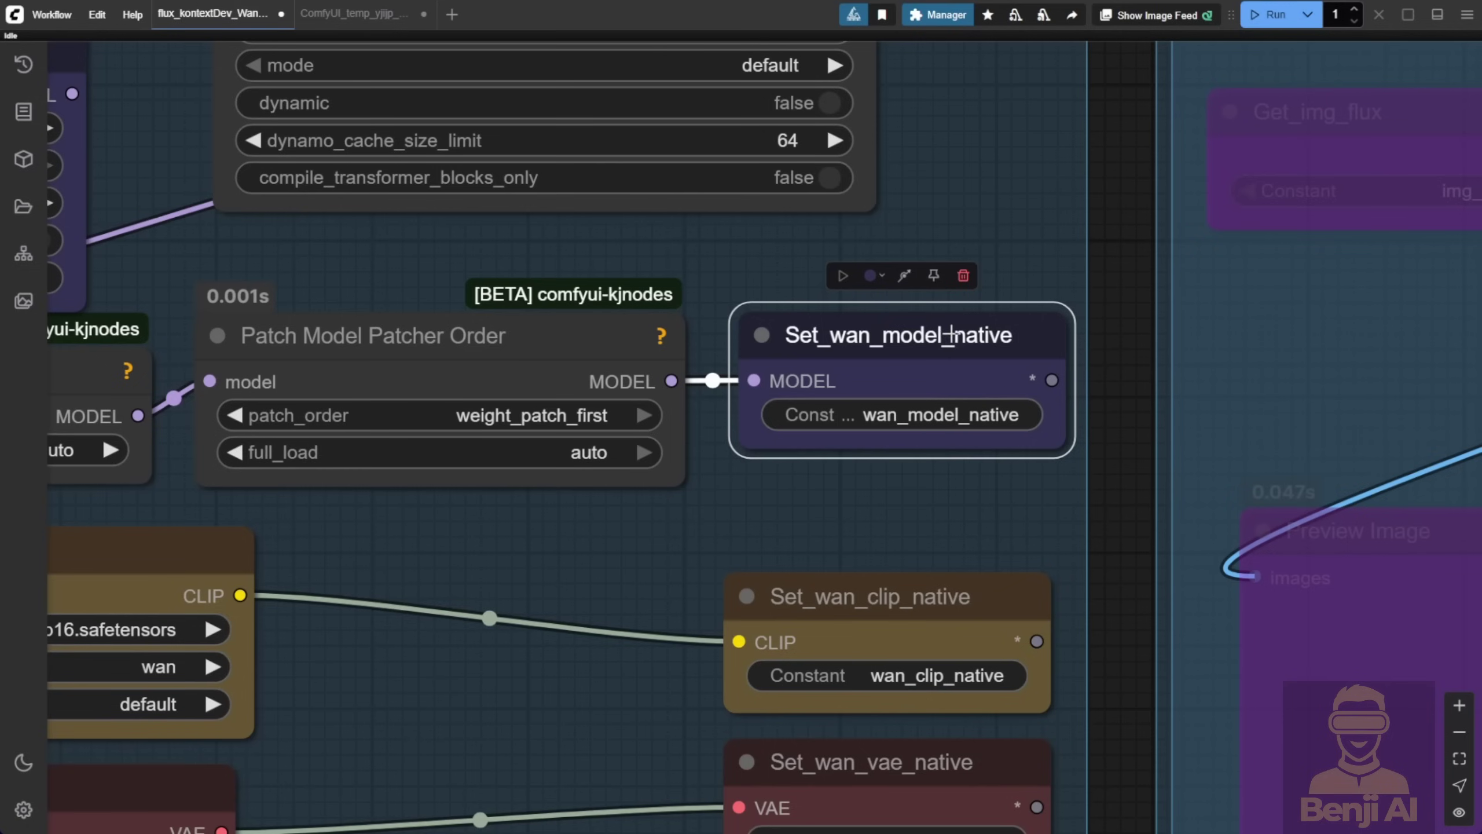
{"action": "left_click_drag", "start_coordinate": [948, 333], "coordinate": [942, 349]}
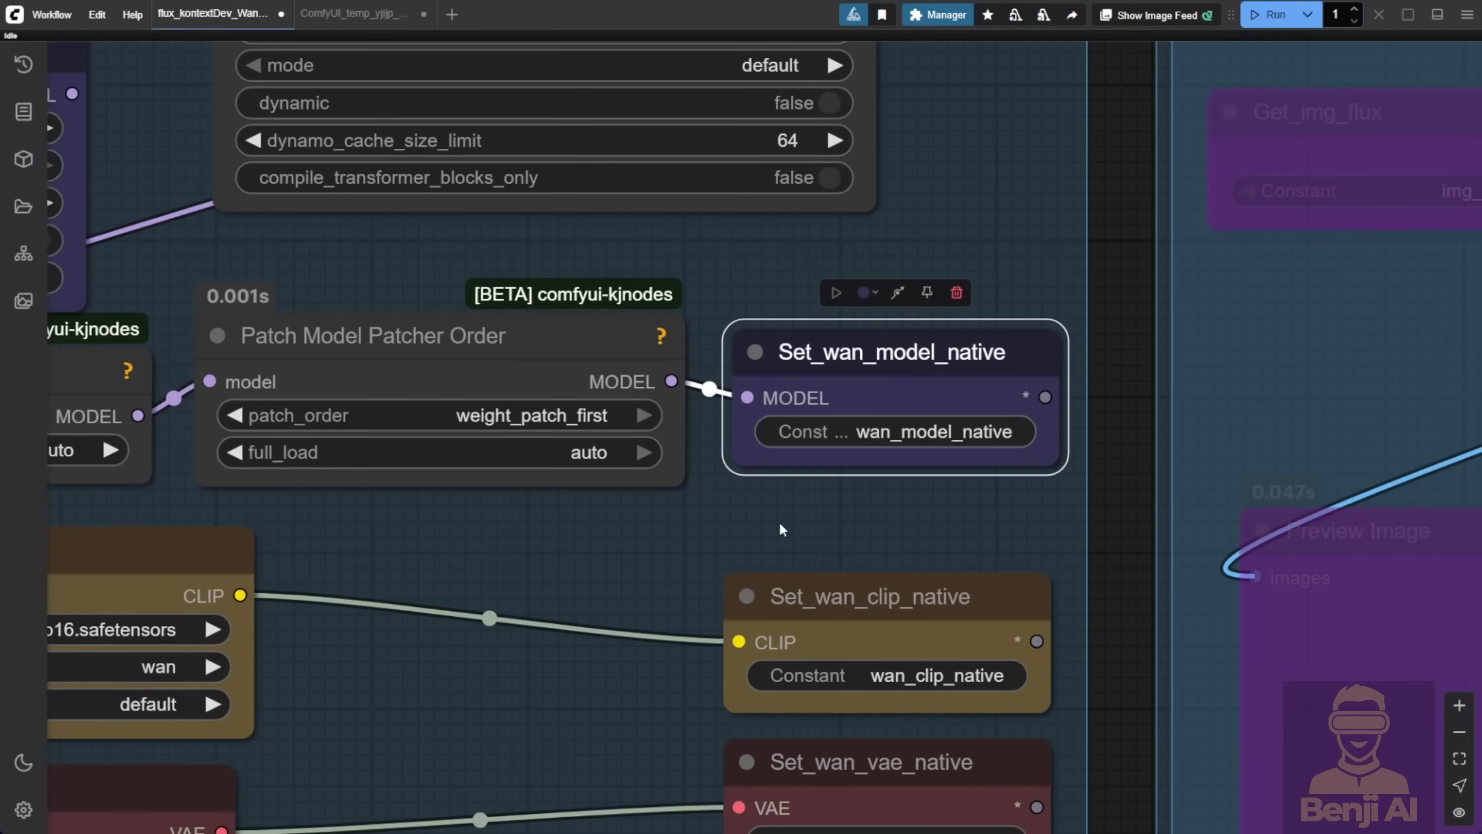
{"action": "scroll", "coordinate": [623, 723], "scroll_direction": "down", "scroll_amount": 8}
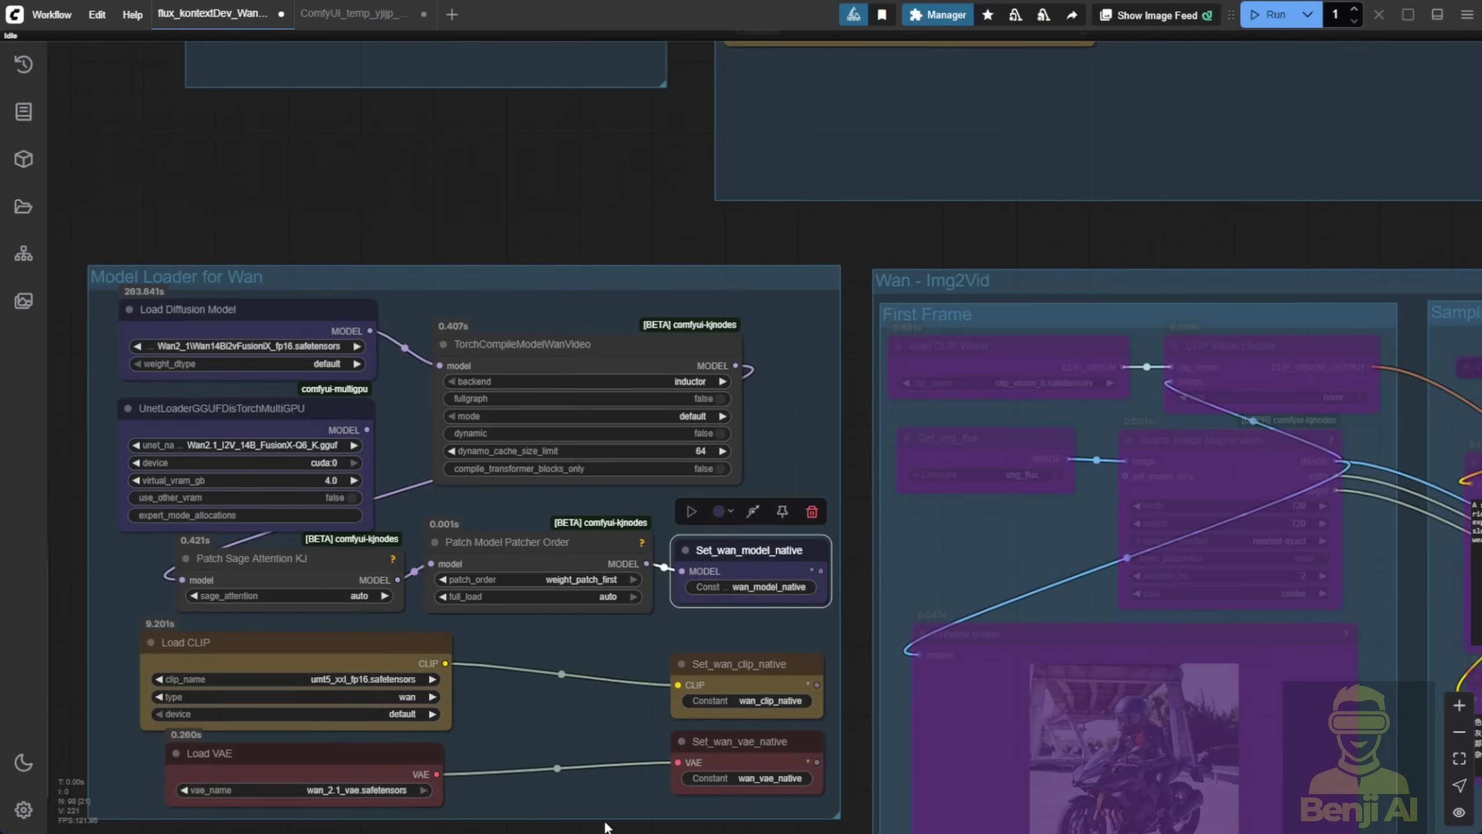
Pan across the Wan VACE First Last Frame group to WanVaceToVideo and Sampling FL Frames
{"action": "left_click_drag", "start_coordinate": [604, 826], "coordinate": [586, 149]}
{"action": "left_click_drag", "start_coordinate": [667, 622], "coordinate": [113, 242]}
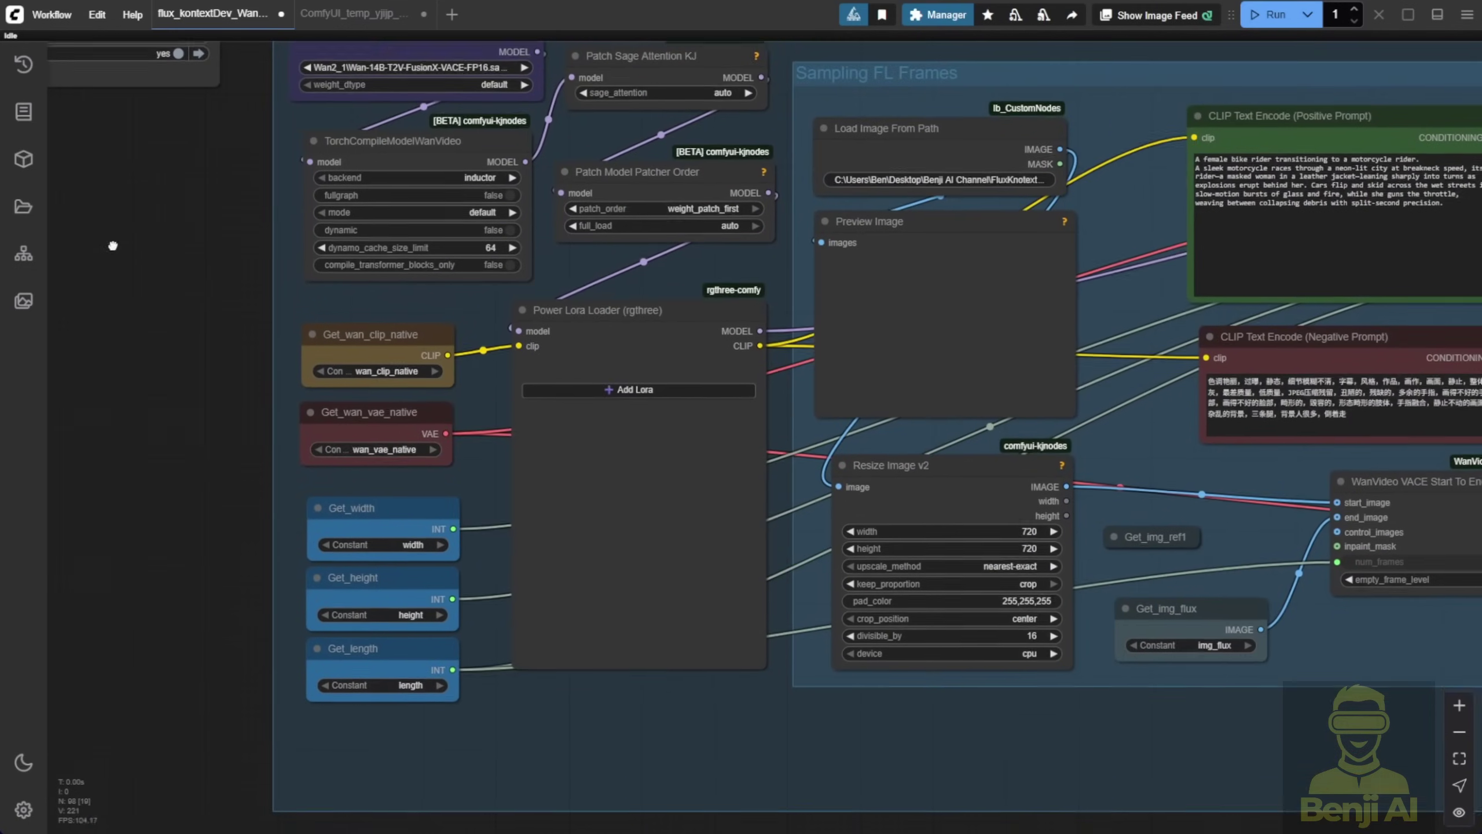
{"action": "left_click_drag", "start_coordinate": [673, 282], "coordinate": [658, 358]}
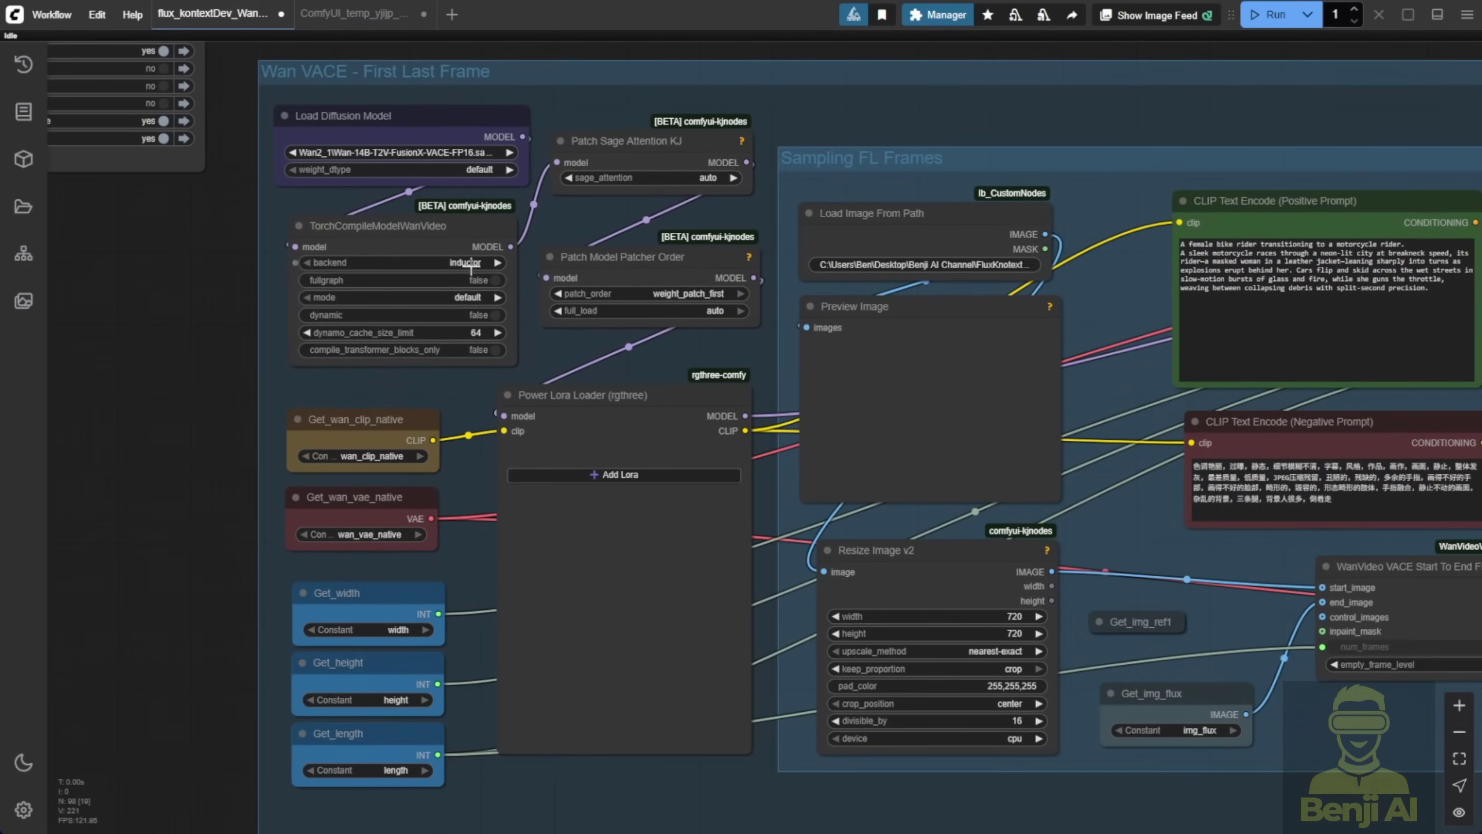
{"action": "left_click_drag", "start_coordinate": [519, 336], "coordinate": [353, 223]}
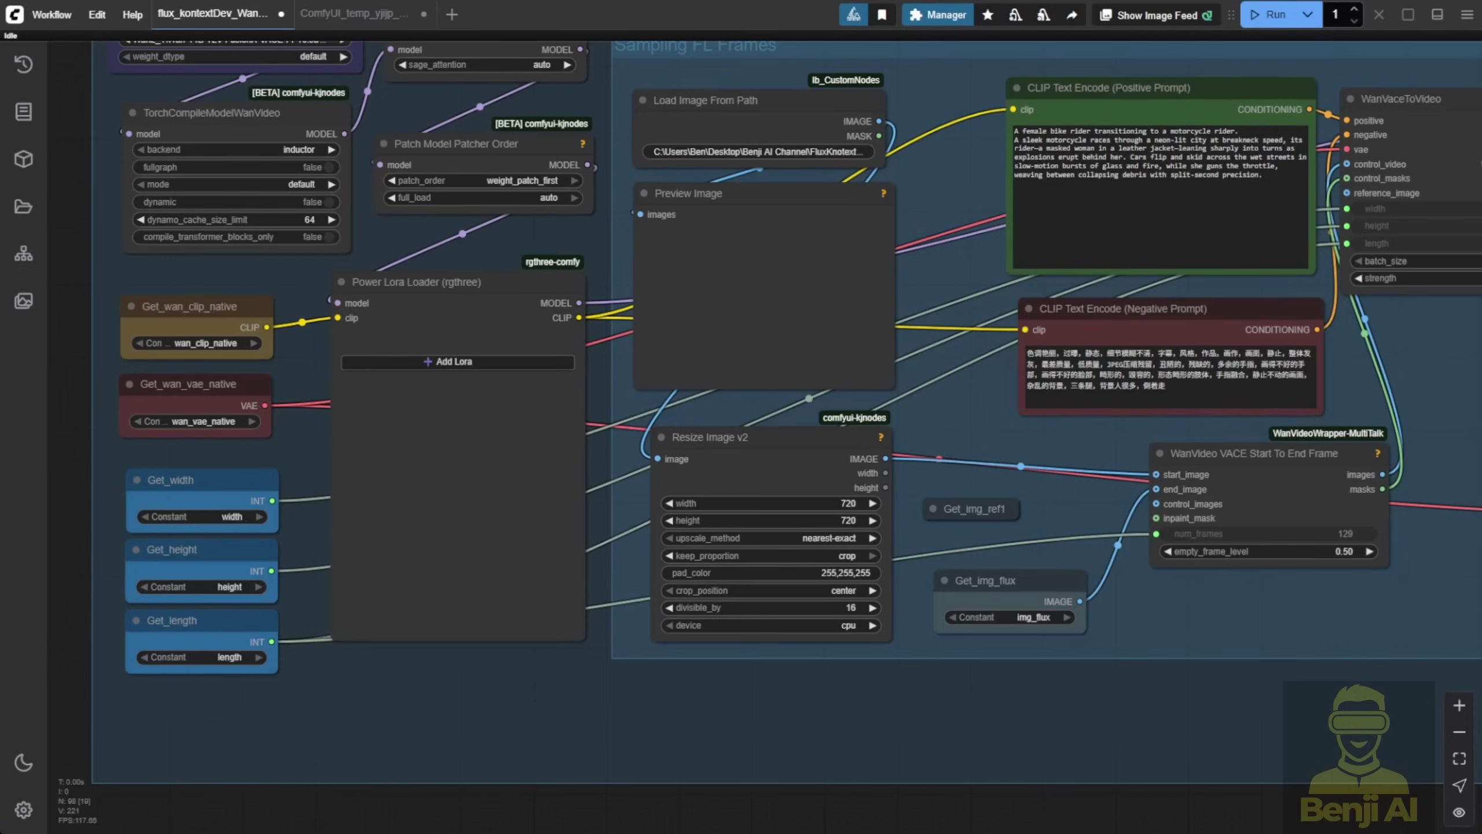
{"action": "left_click_drag", "start_coordinate": [759, 409], "coordinate": [675, 427]}
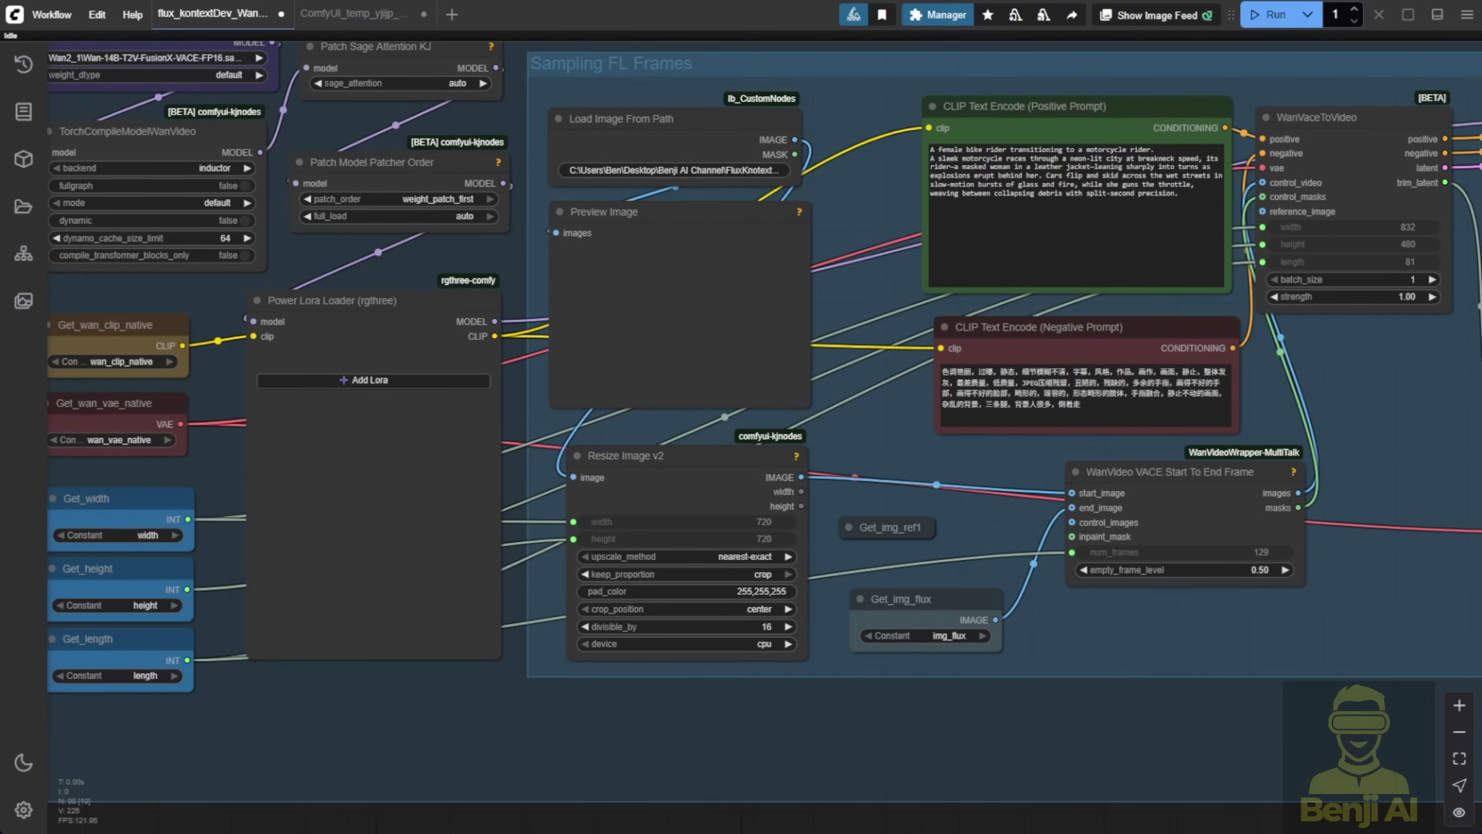
{"action": "scroll", "coordinate": [345, 695], "scroll_direction": "down", "scroll_amount": 3}
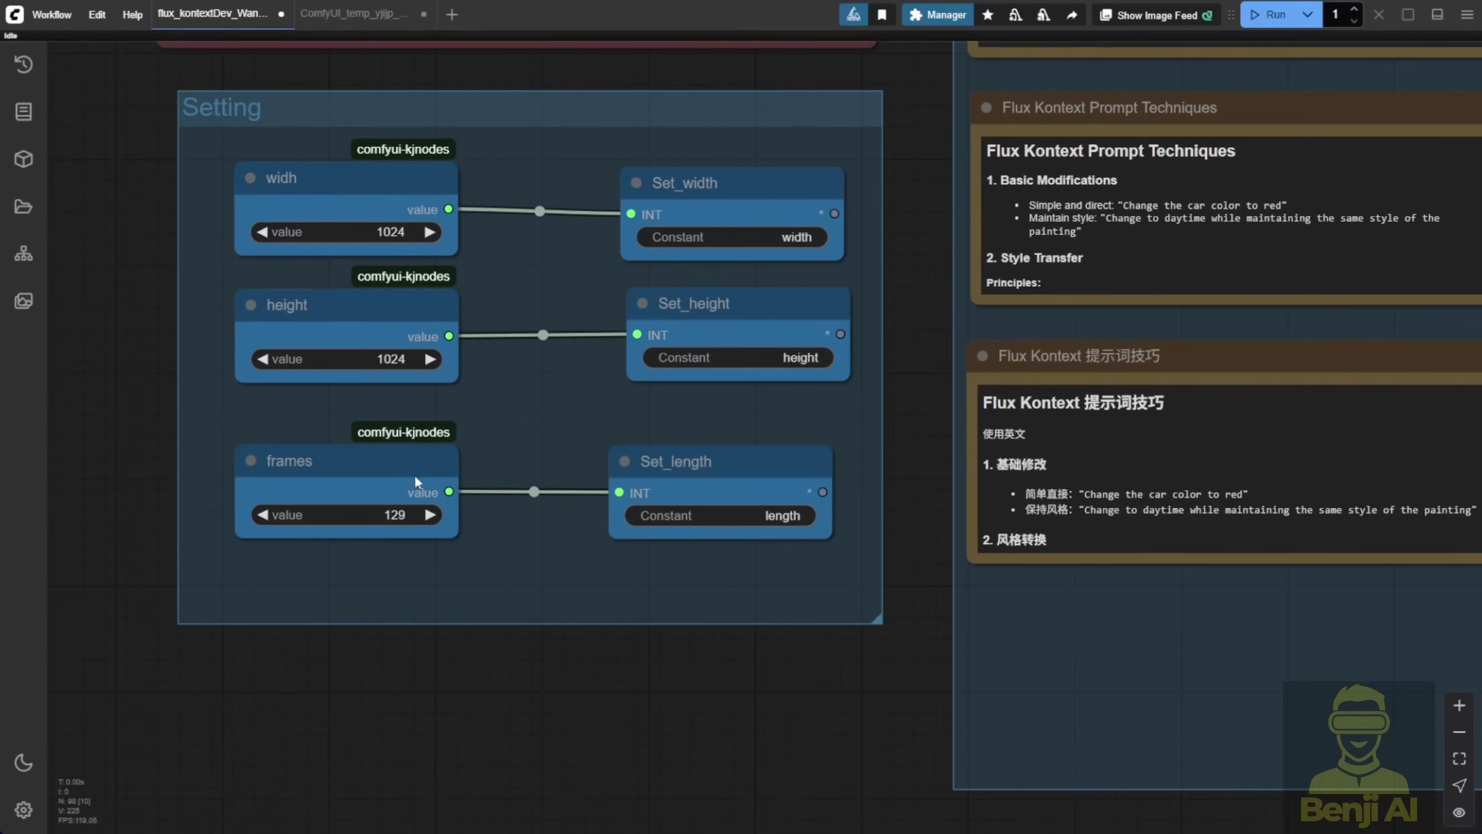
Select the width and height setting nodes, then pan to the Flux Kontext group and notes
{"action": "left_click", "coordinate": [343, 182]}
{"action": "left_click", "coordinate": [368, 327]}
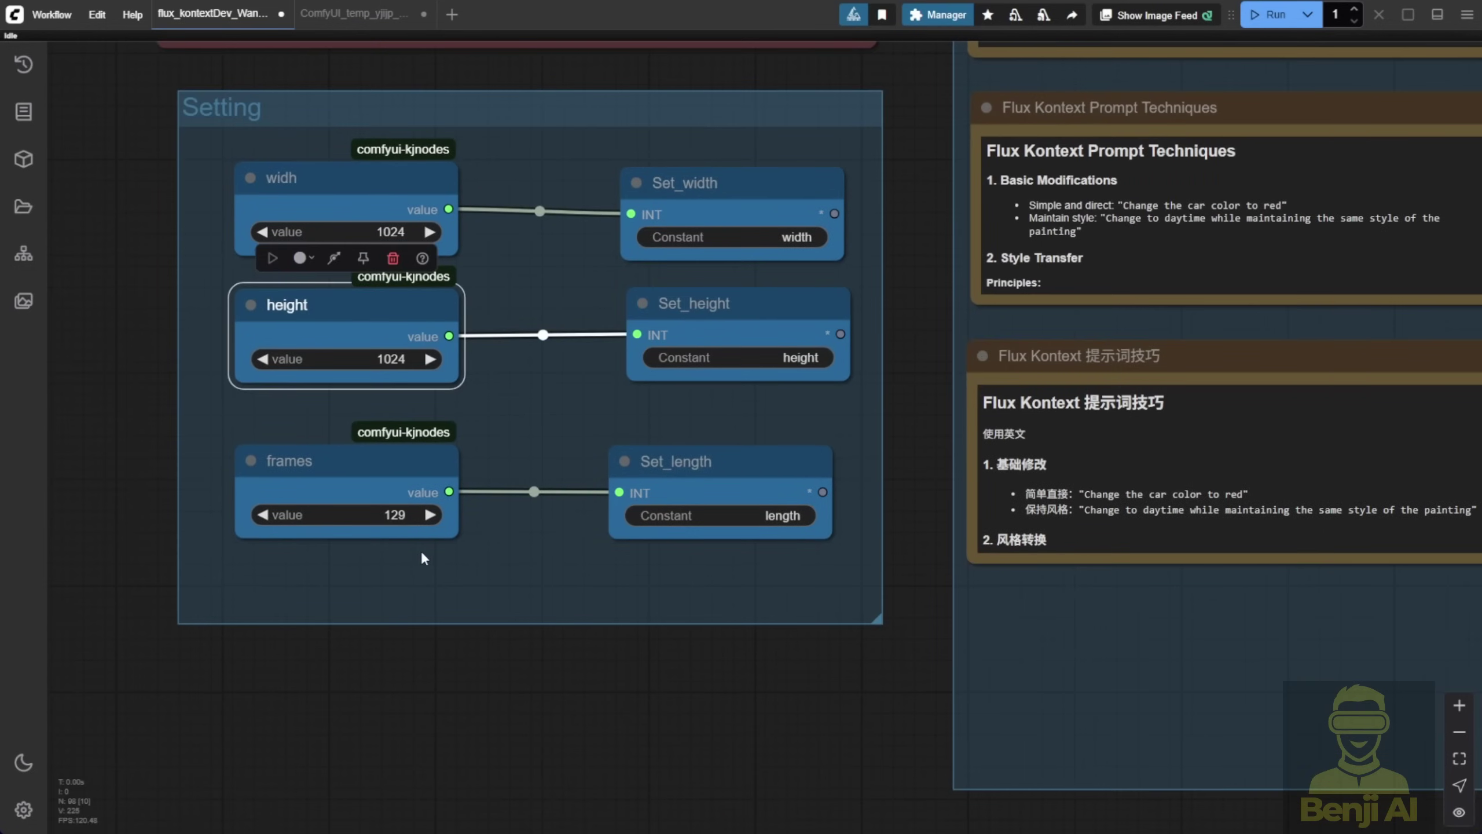
{"action": "scroll", "coordinate": [723, 754], "scroll_direction": "down", "scroll_amount": 5}
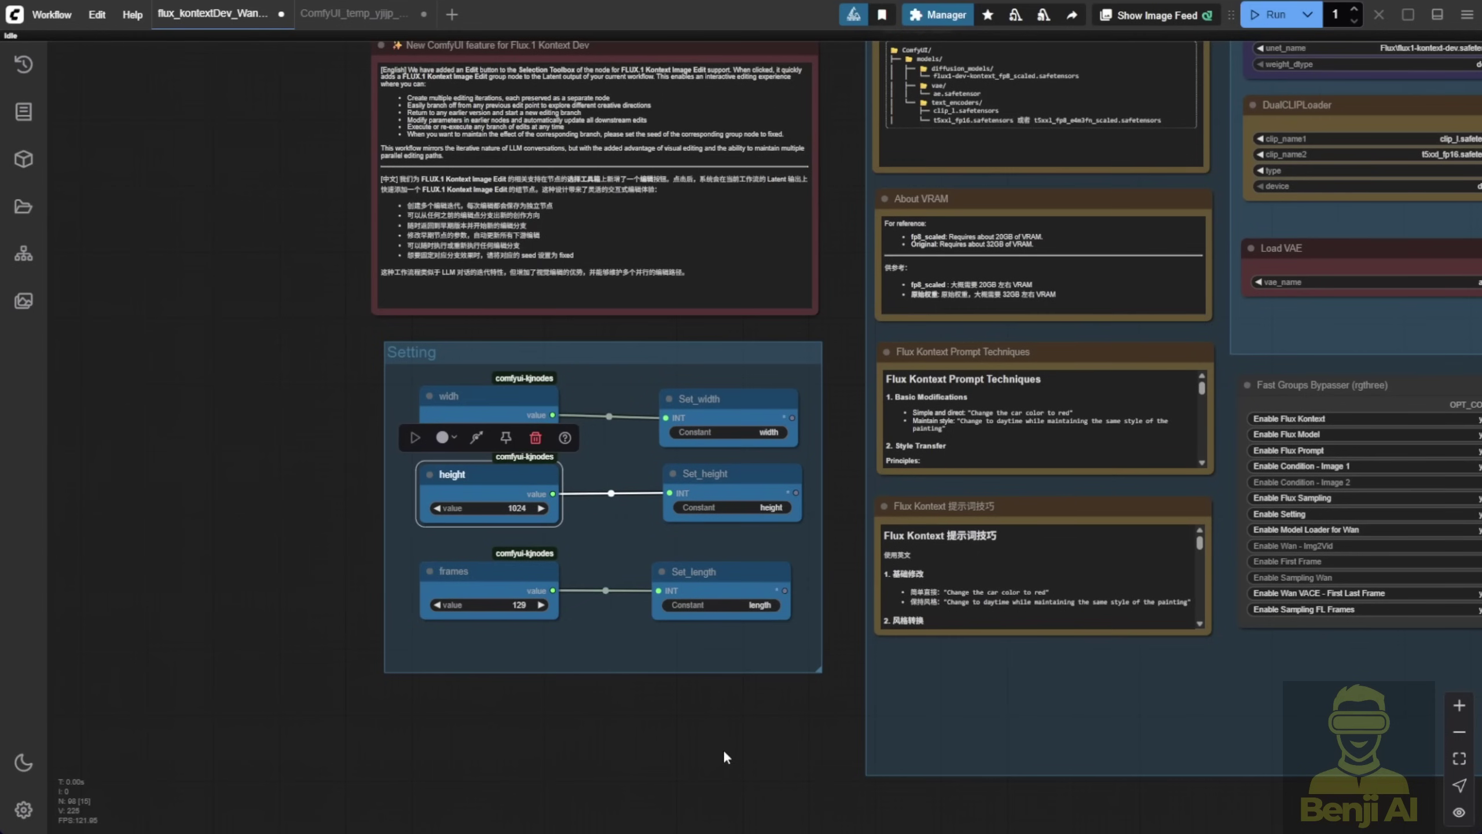
{"action": "left_click_drag", "start_coordinate": [831, 404], "coordinate": [727, 569]}
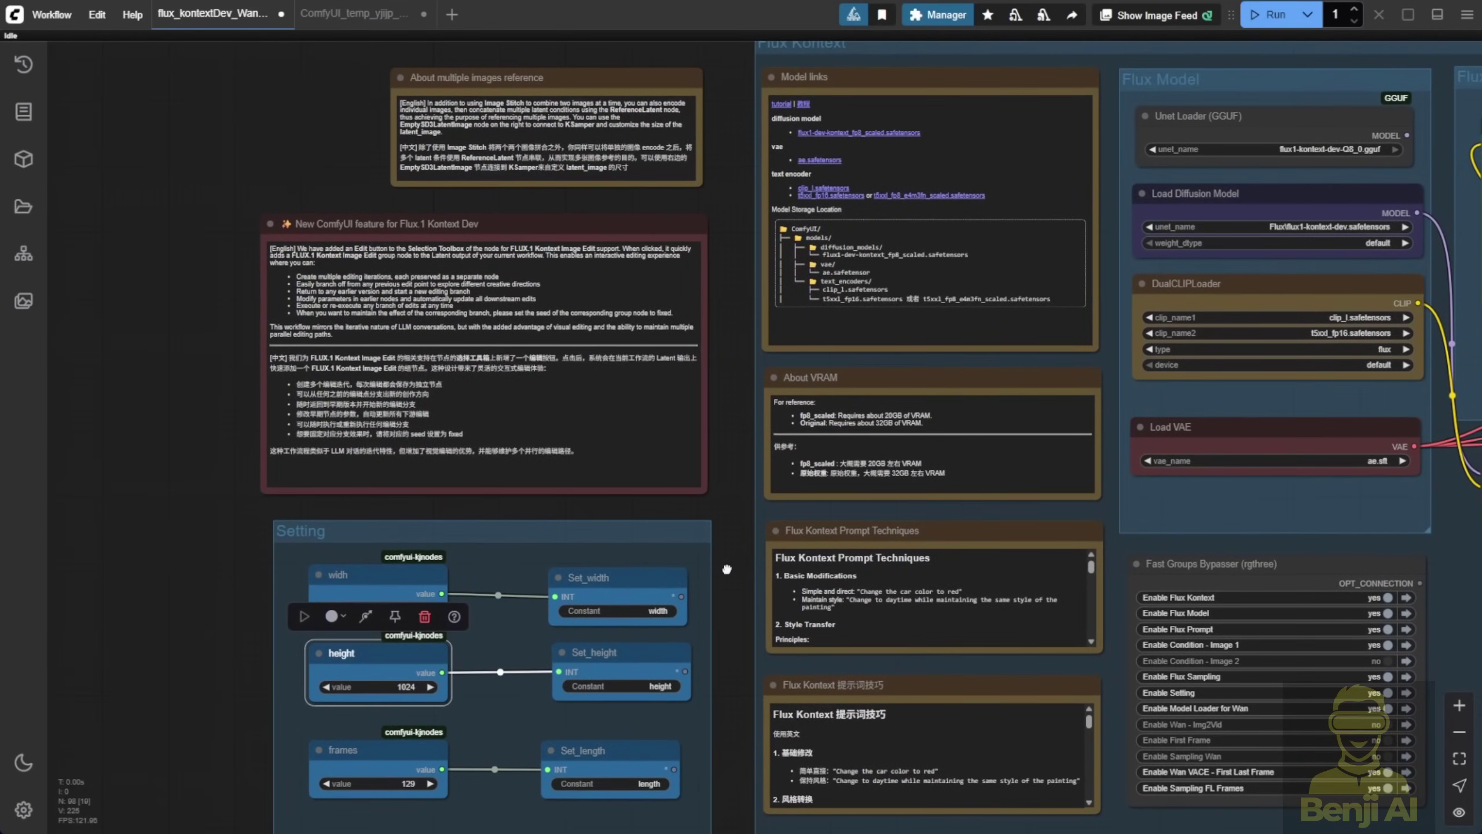
Open the Flux Kontext Dev (Basic) template from the Flux template list
{"action": "left_click", "coordinate": [51, 14]}
{"action": "left_click", "coordinate": [85, 96]}
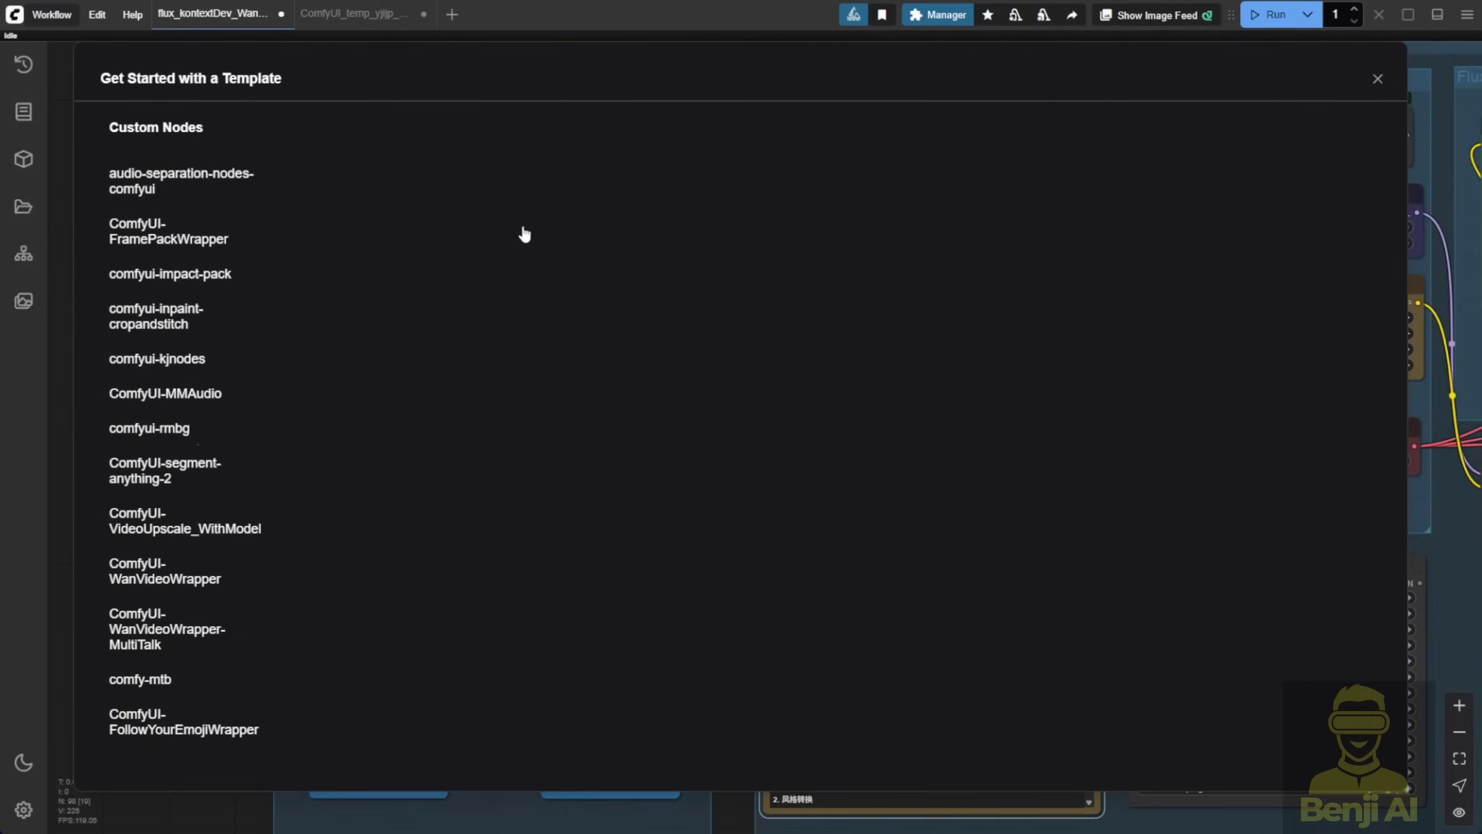
{"action": "left_click", "coordinate": [193, 245]}
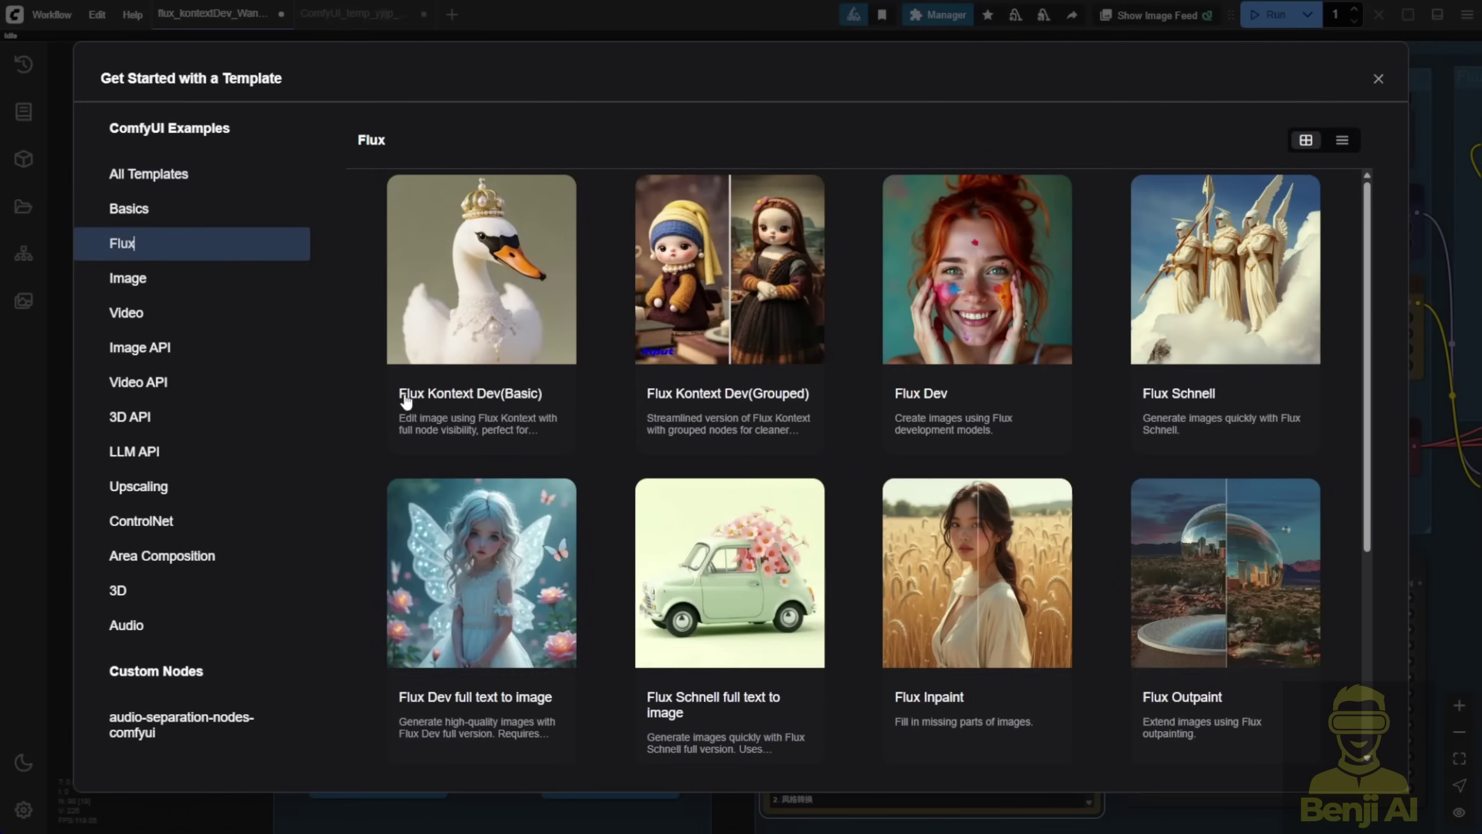
{"action": "left_click", "coordinate": [489, 344]}
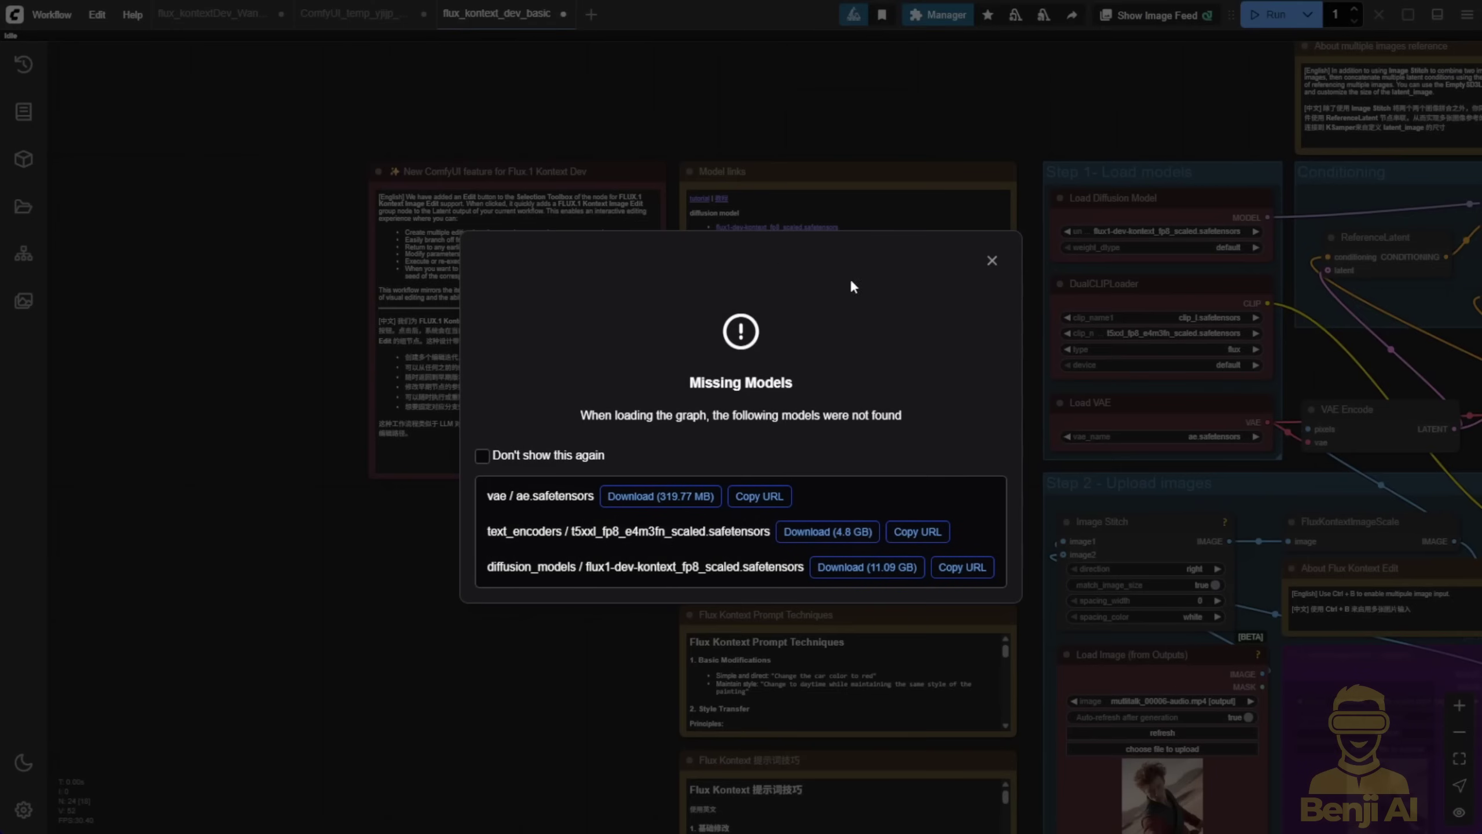
Dismiss the missing models warning, look over the template, and close it with Alt+W
{"action": "left_click", "coordinate": [992, 261]}
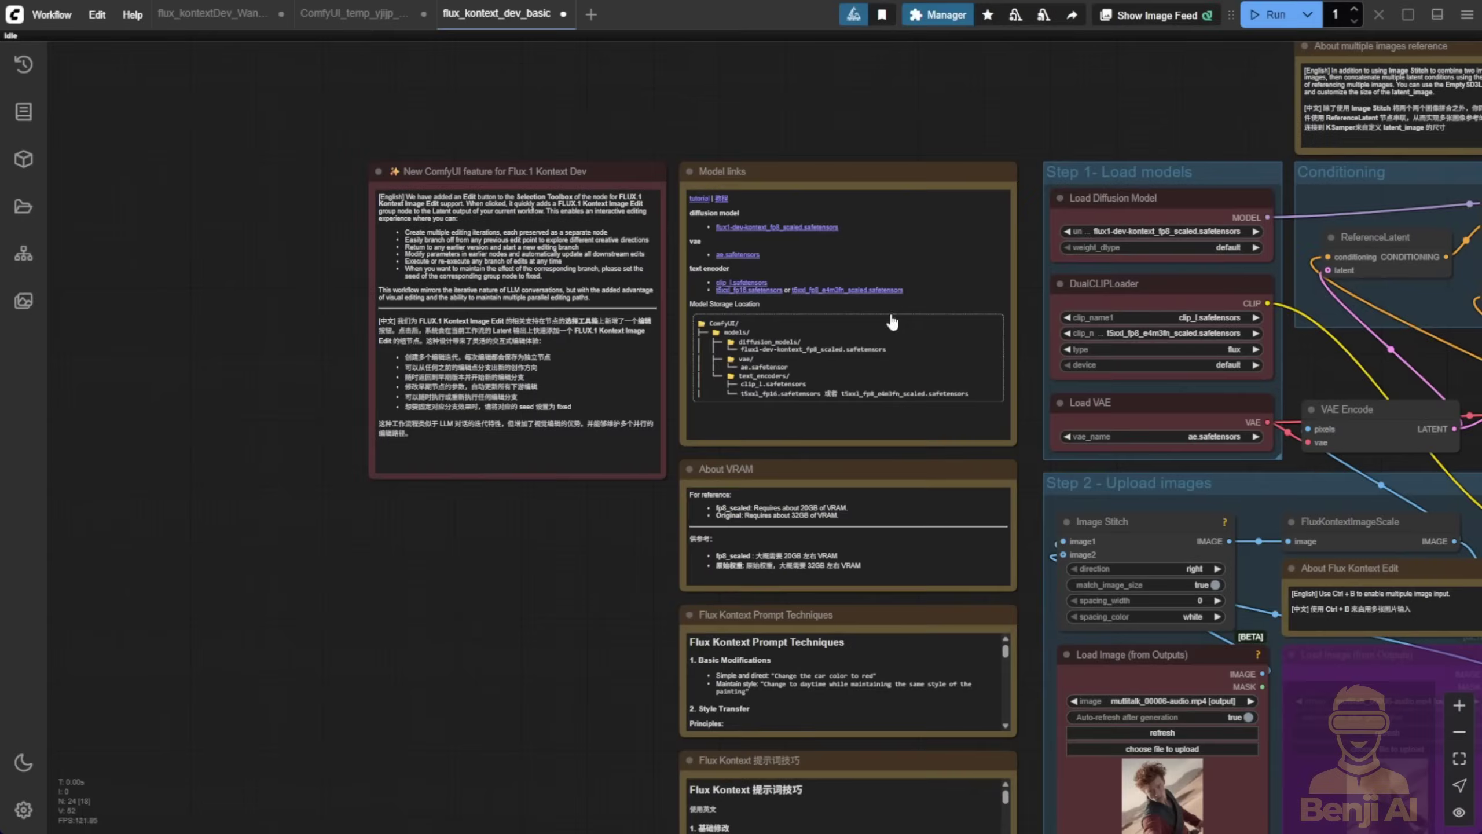
{"action": "scroll", "coordinate": [1019, 539], "scroll_direction": "down", "scroll_amount": 2}
{"action": "scroll", "coordinate": [725, 552], "scroll_direction": "up", "scroll_amount": 3}
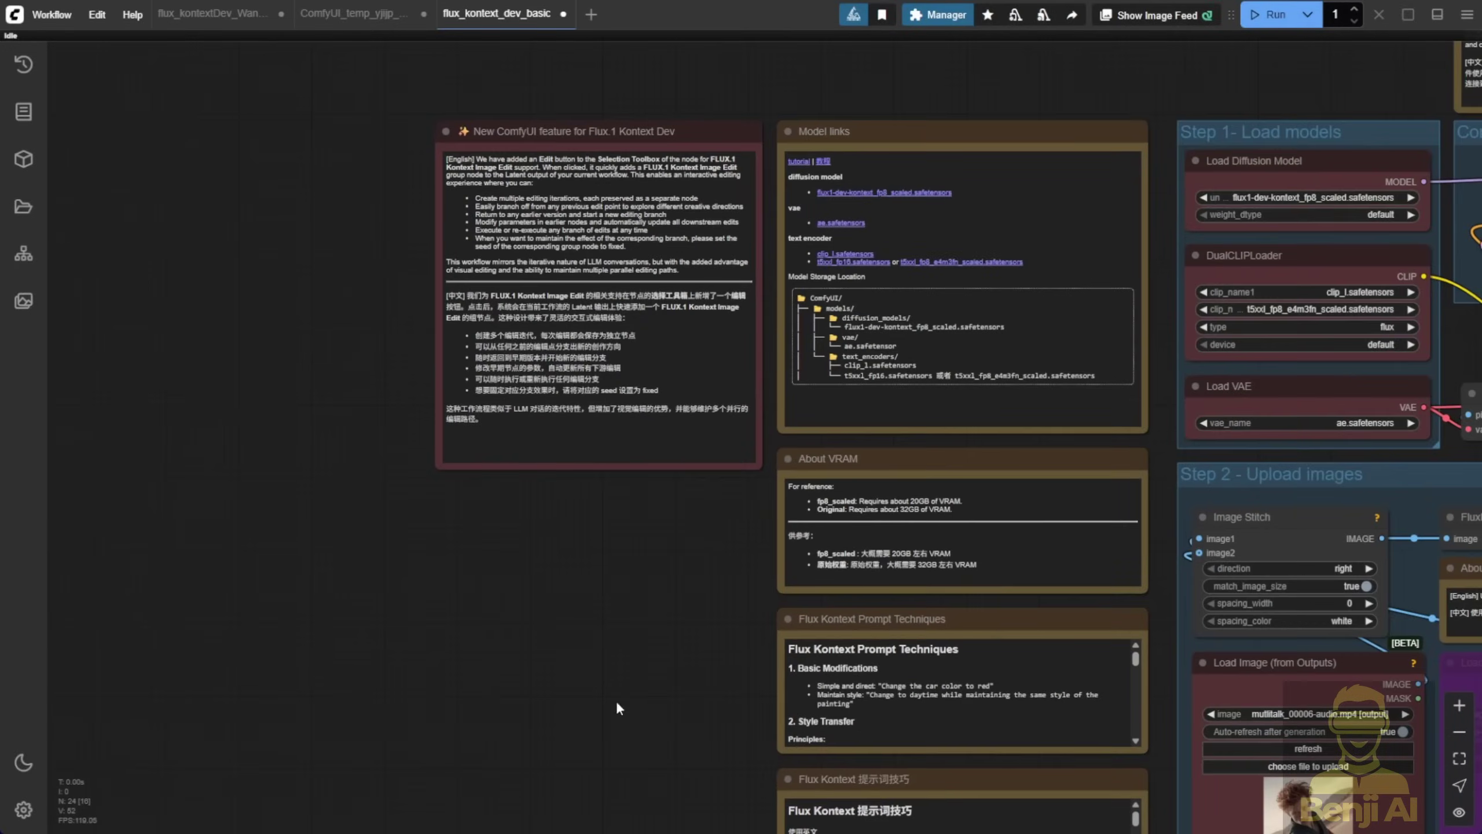
{"action": "key", "text": "alt+w"}
{"action": "left_click_drag", "start_coordinate": [732, 333], "coordinate": [678, 312]}
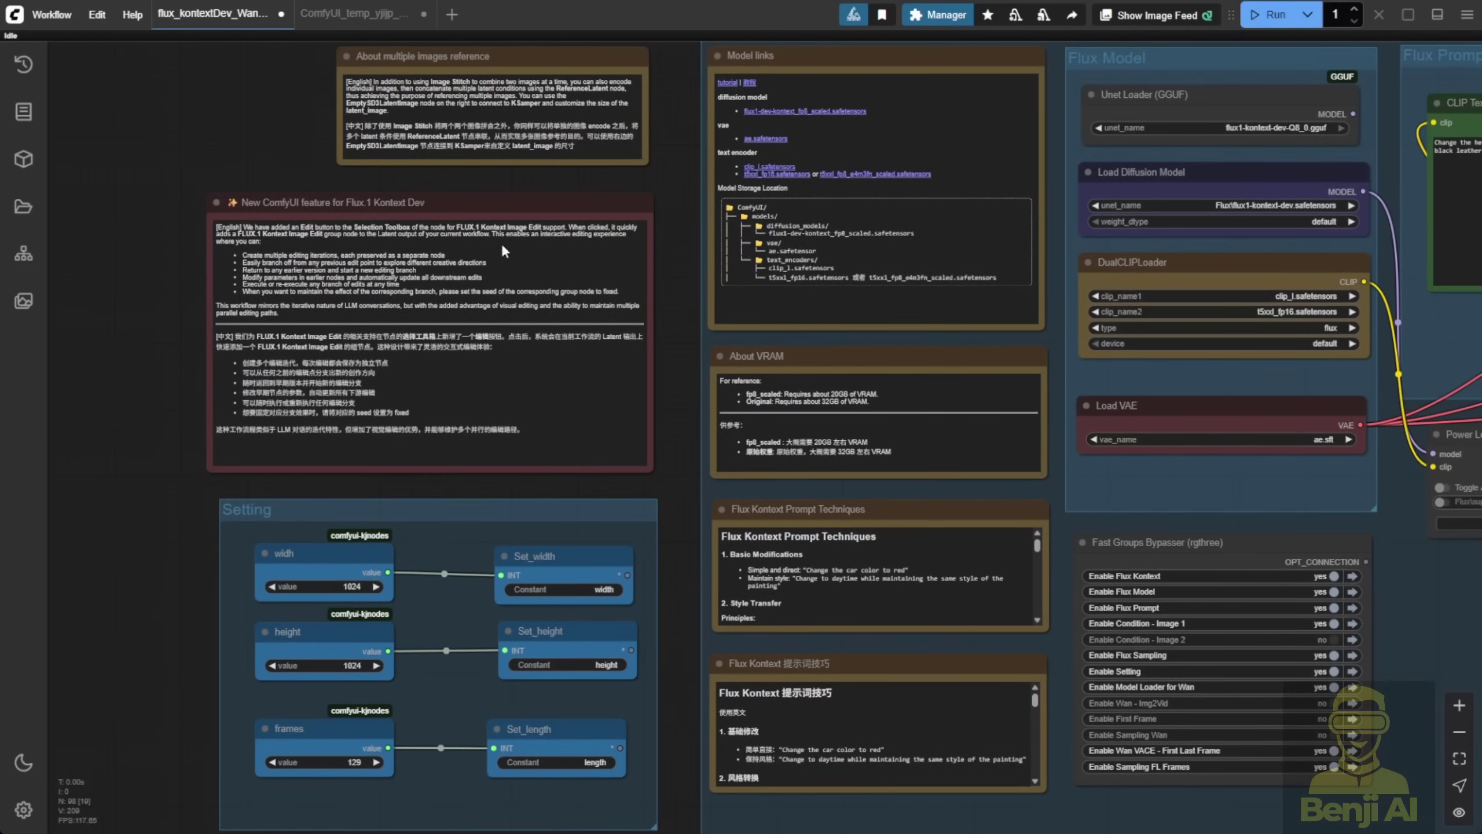
{"action": "scroll", "coordinate": [863, 520], "scroll_direction": "up", "scroll_amount": 5}
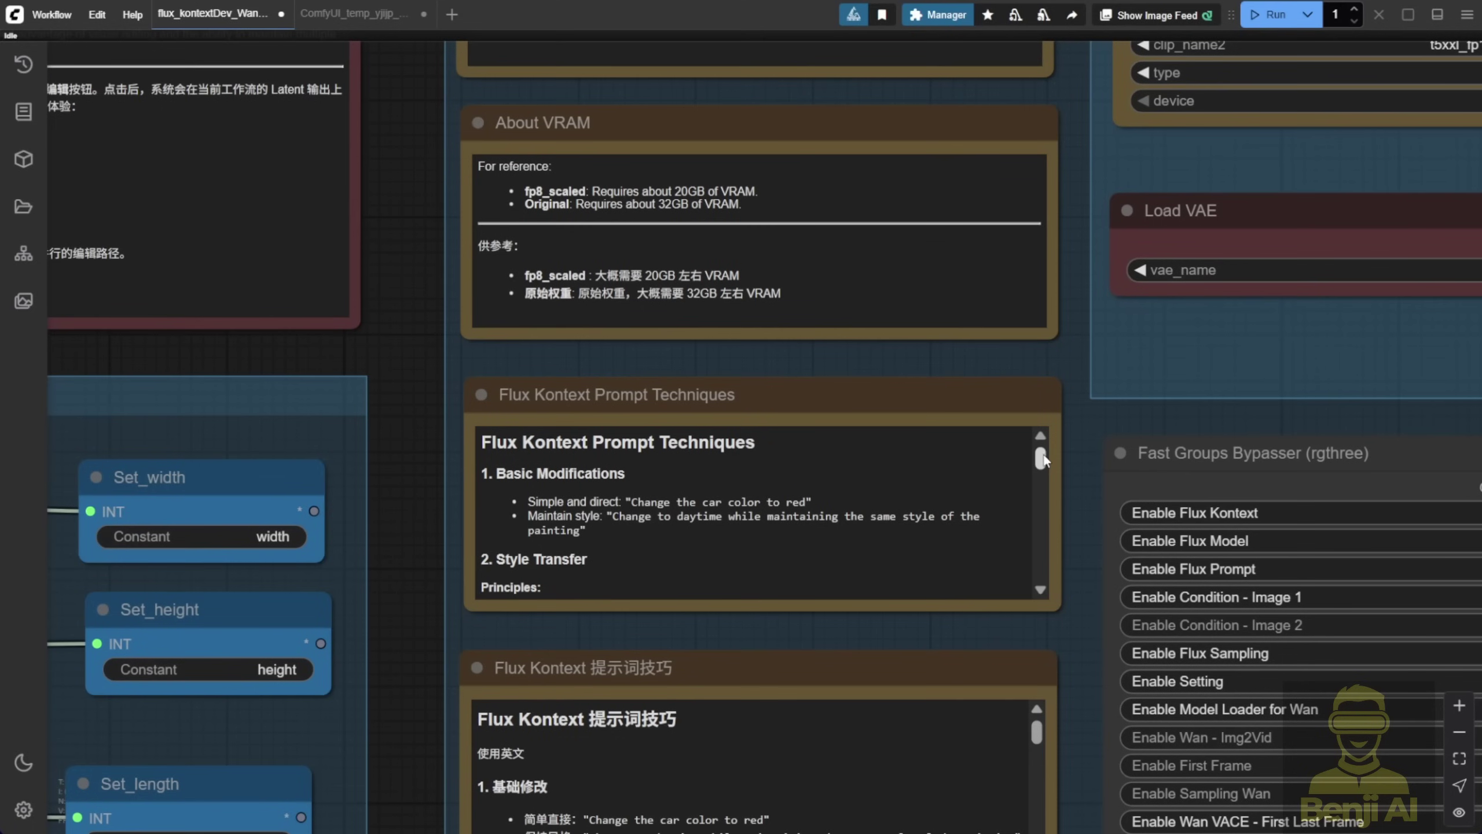
{"action": "left_click", "coordinate": [1043, 462]}
{"action": "left_click_drag", "start_coordinate": [1041, 549], "coordinate": [1029, 450]}
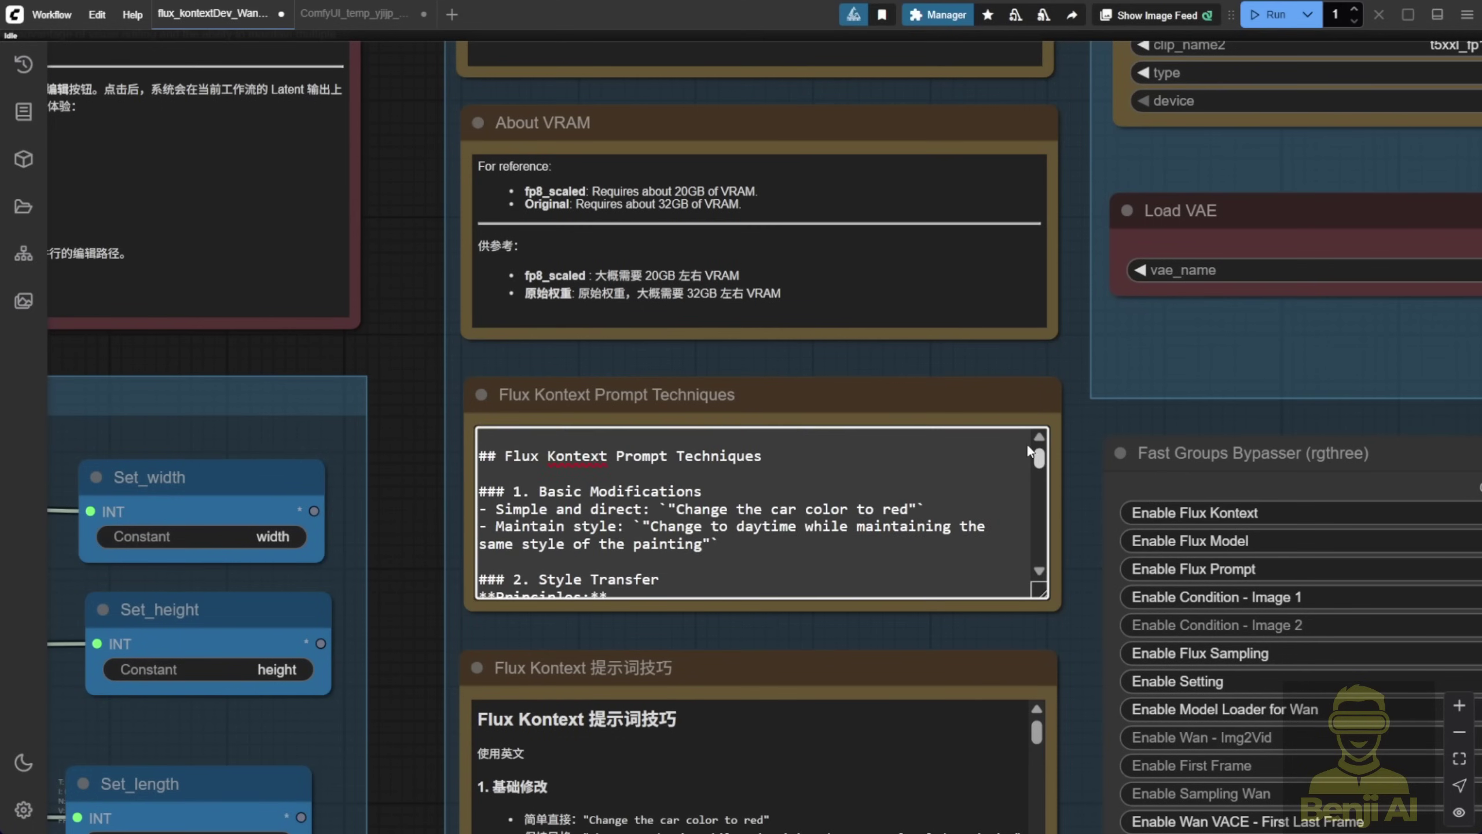
{"action": "left_click", "coordinate": [1071, 541]}
{"action": "scroll", "coordinate": [680, 551], "scroll_direction": "down", "scroll_amount": 5}
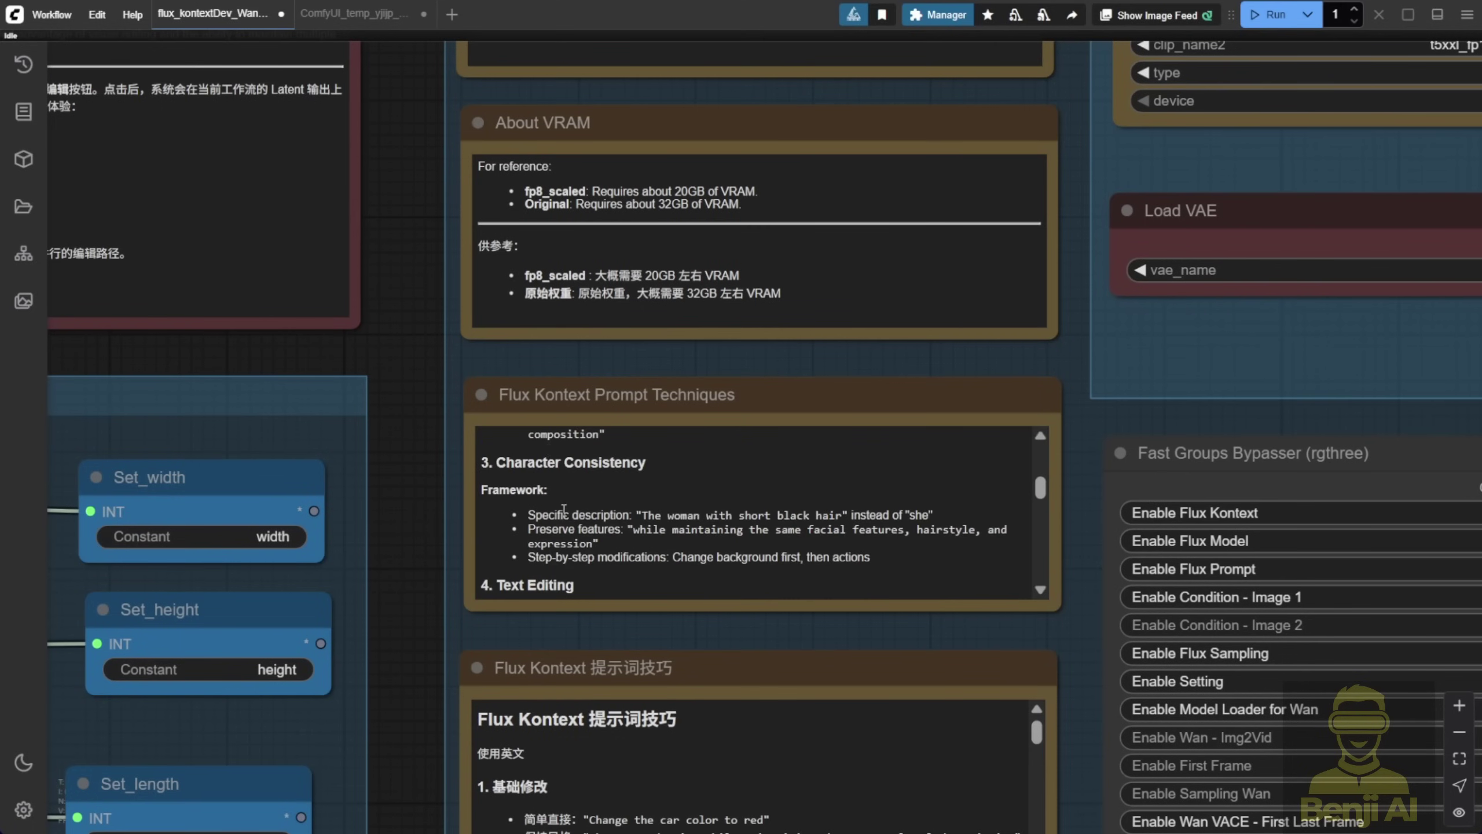
{"action": "scroll", "coordinate": [580, 593], "scroll_direction": "down", "scroll_amount": 5}
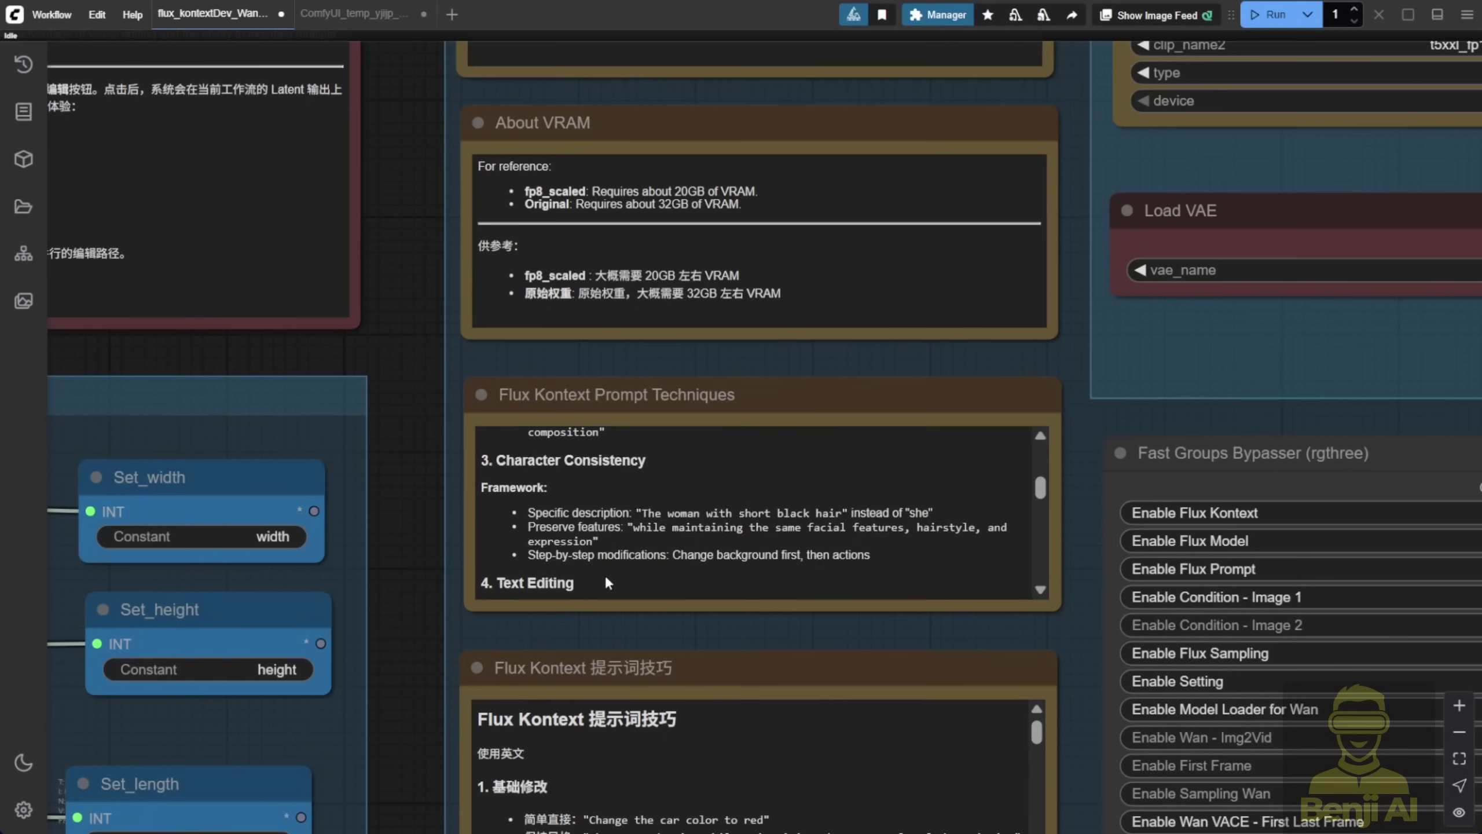
{"action": "scroll", "coordinate": [266, 632], "scroll_direction": "down", "scroll_amount": 10}
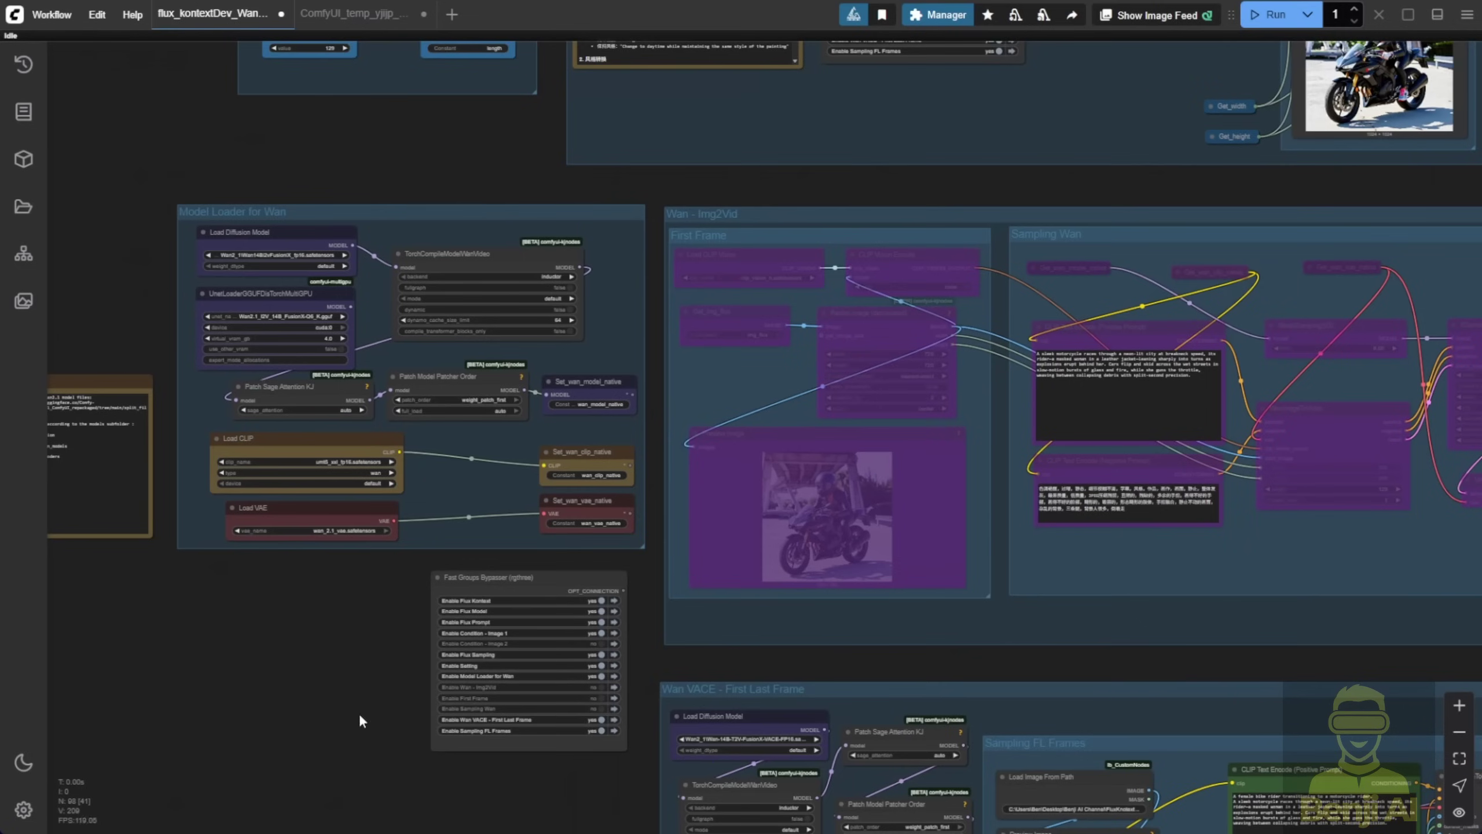
Select the Wan VACE First Last Frame group, run it, and frame the group
{"action": "left_click", "coordinate": [614, 719]}
{"action": "left_click", "coordinate": [1271, 15]}
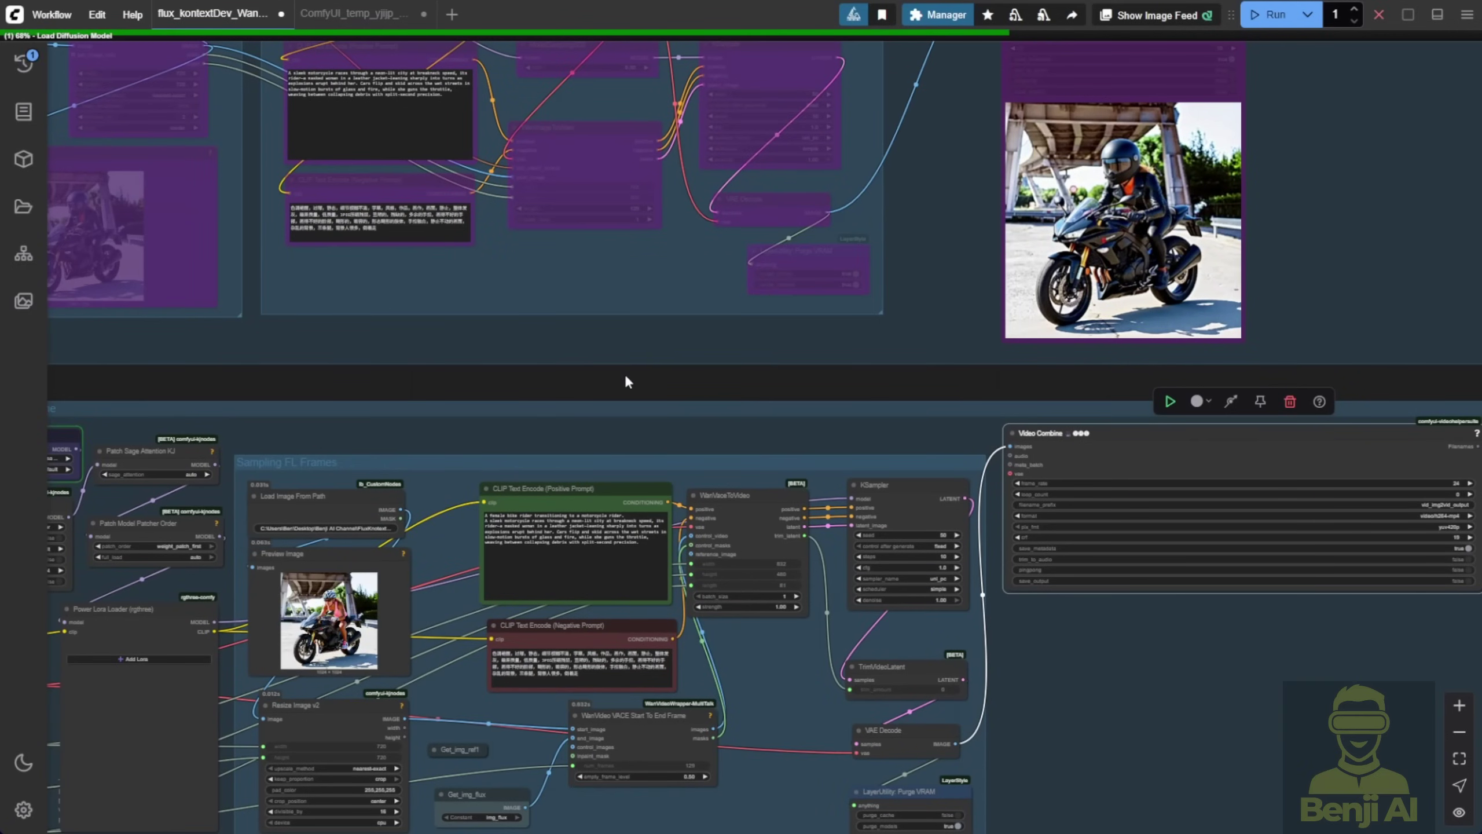
{"action": "left_click_drag", "start_coordinate": [627, 380], "coordinate": [805, 165]}
{"action": "scroll", "coordinate": [525, 309], "scroll_direction": "up", "scroll_amount": 2}
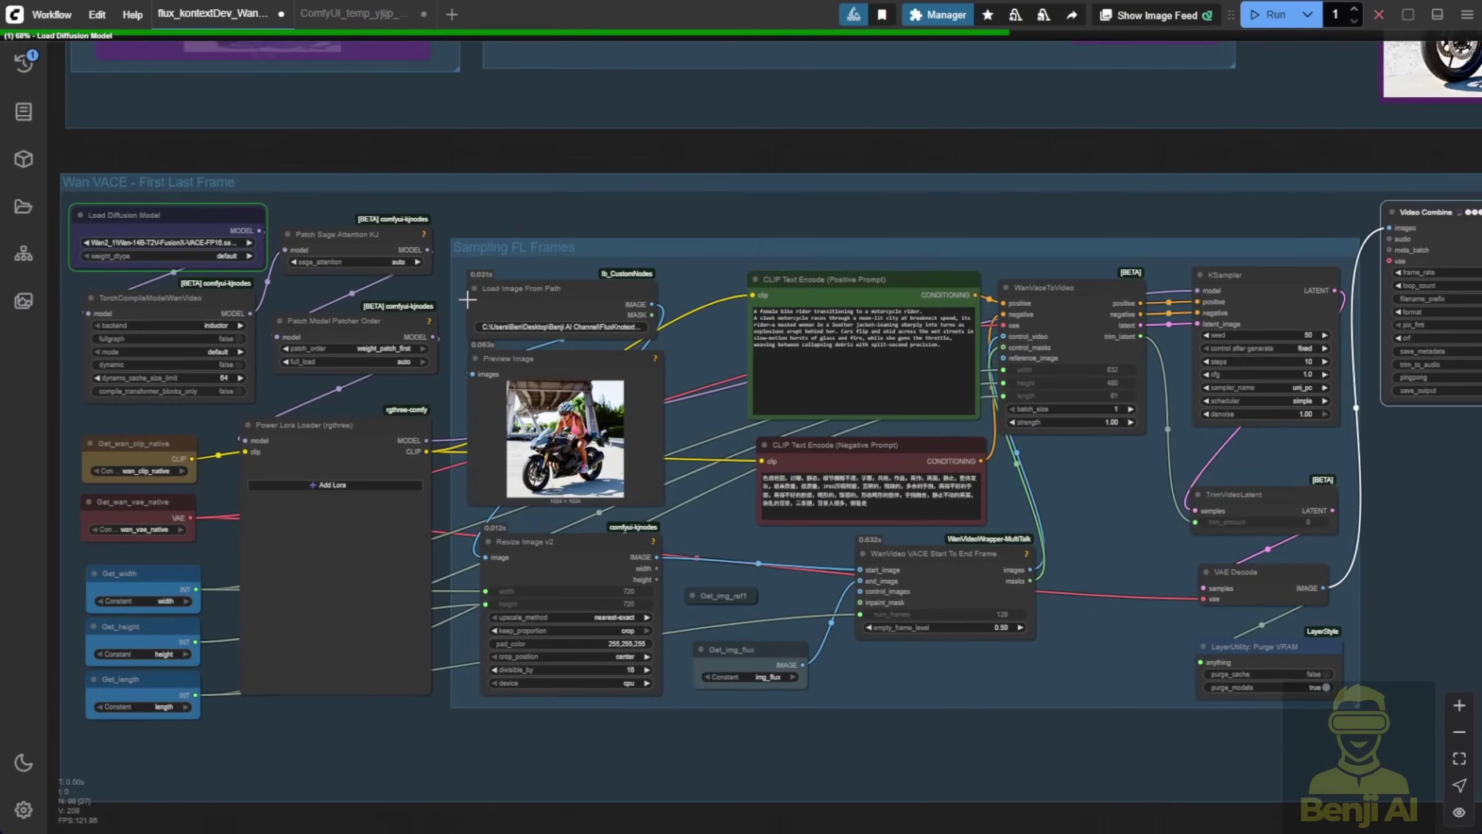
{"action": "scroll", "coordinate": [395, 447], "scroll_direction": "up", "scroll_amount": 8}
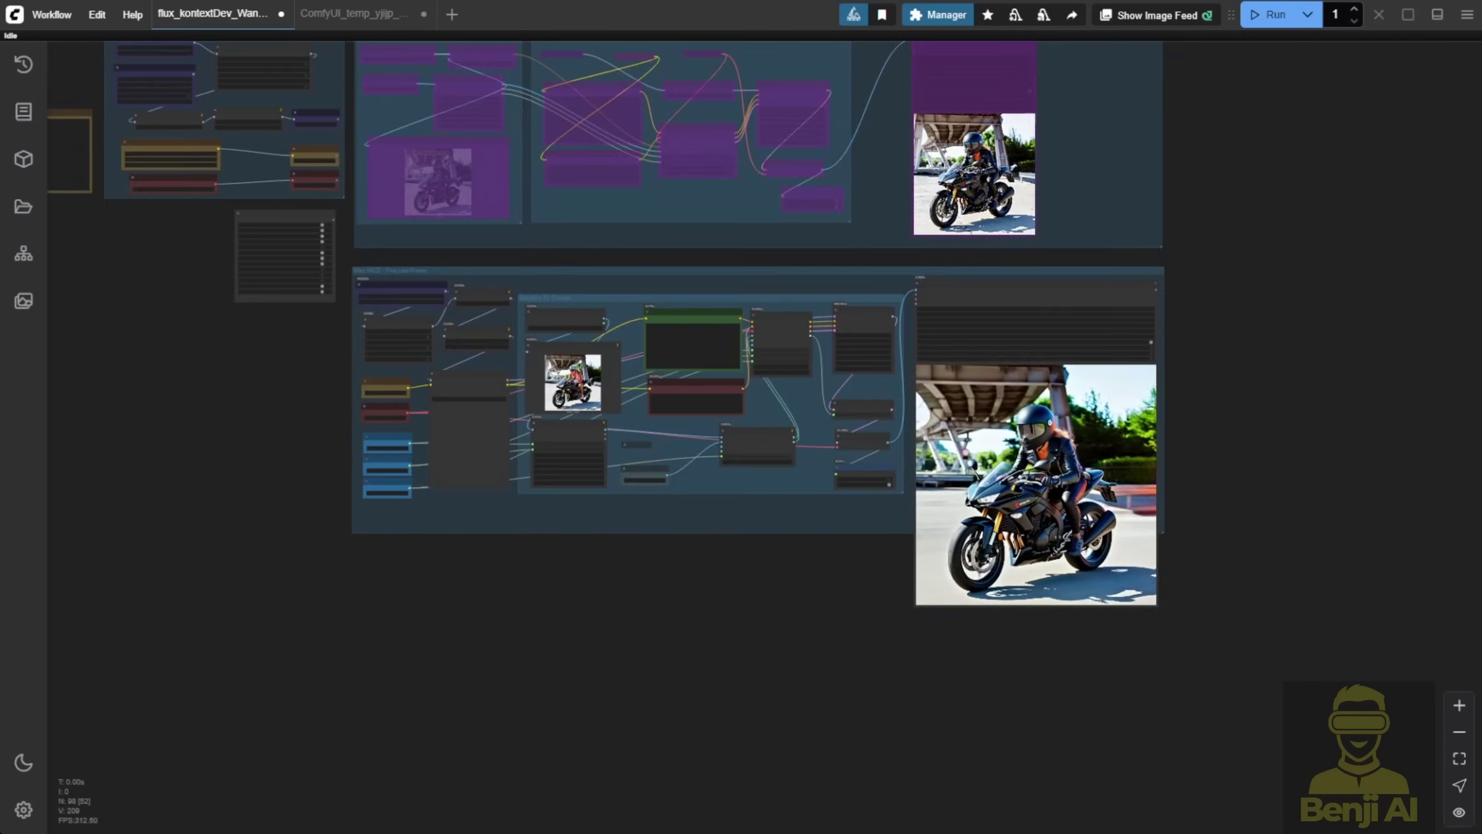
{"action": "scroll", "coordinate": [732, 619], "scroll_direction": "up", "scroll_amount": 3}
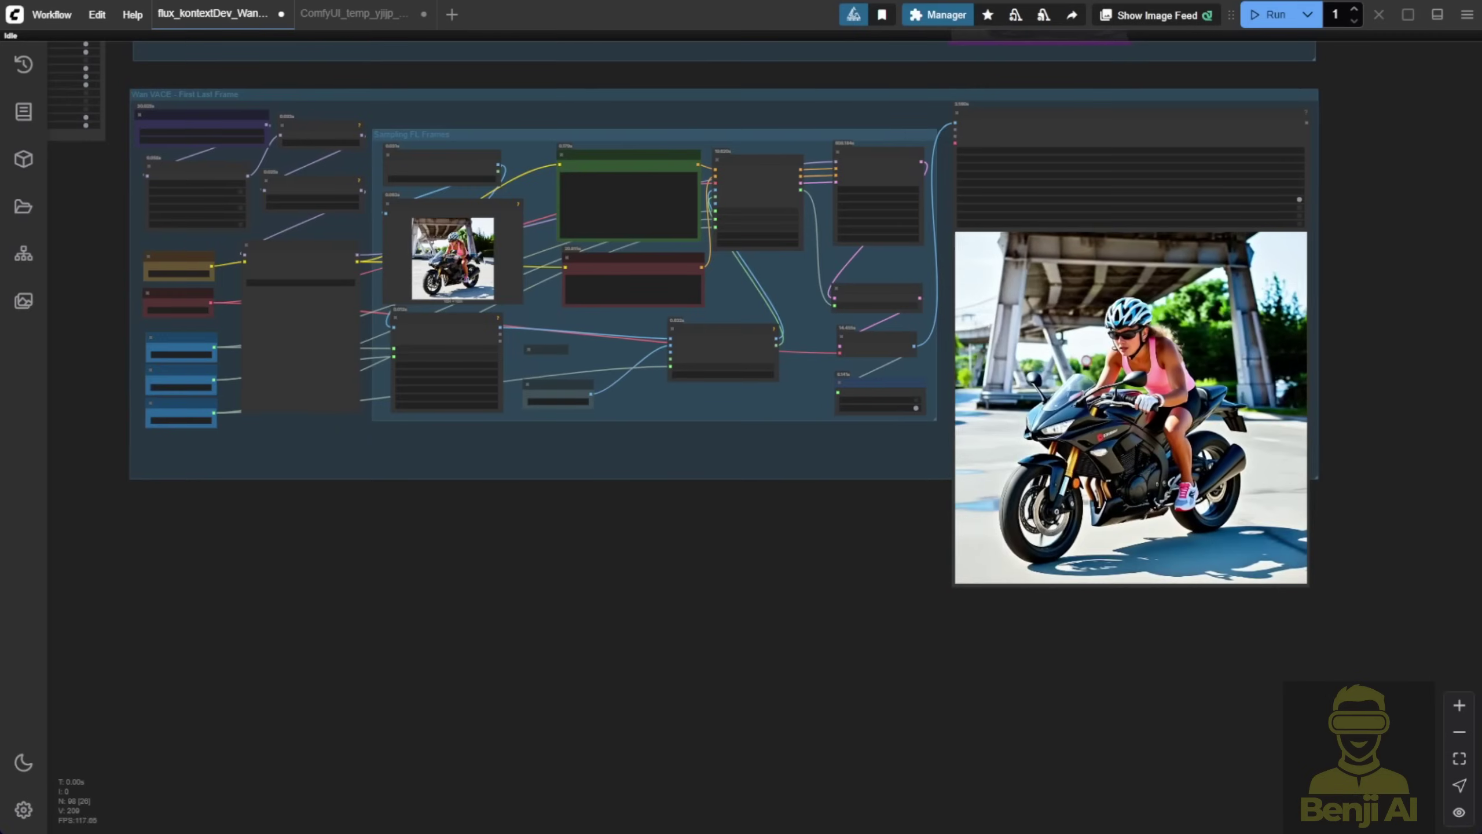
Inspect the Sampling FL Frames group and the generated video preview while the run progresses
{"action": "left_click_drag", "start_coordinate": [751, 602], "coordinate": [1044, 727]}
{"action": "scroll", "coordinate": [1042, 720], "scroll_direction": "up", "scroll_amount": 3}
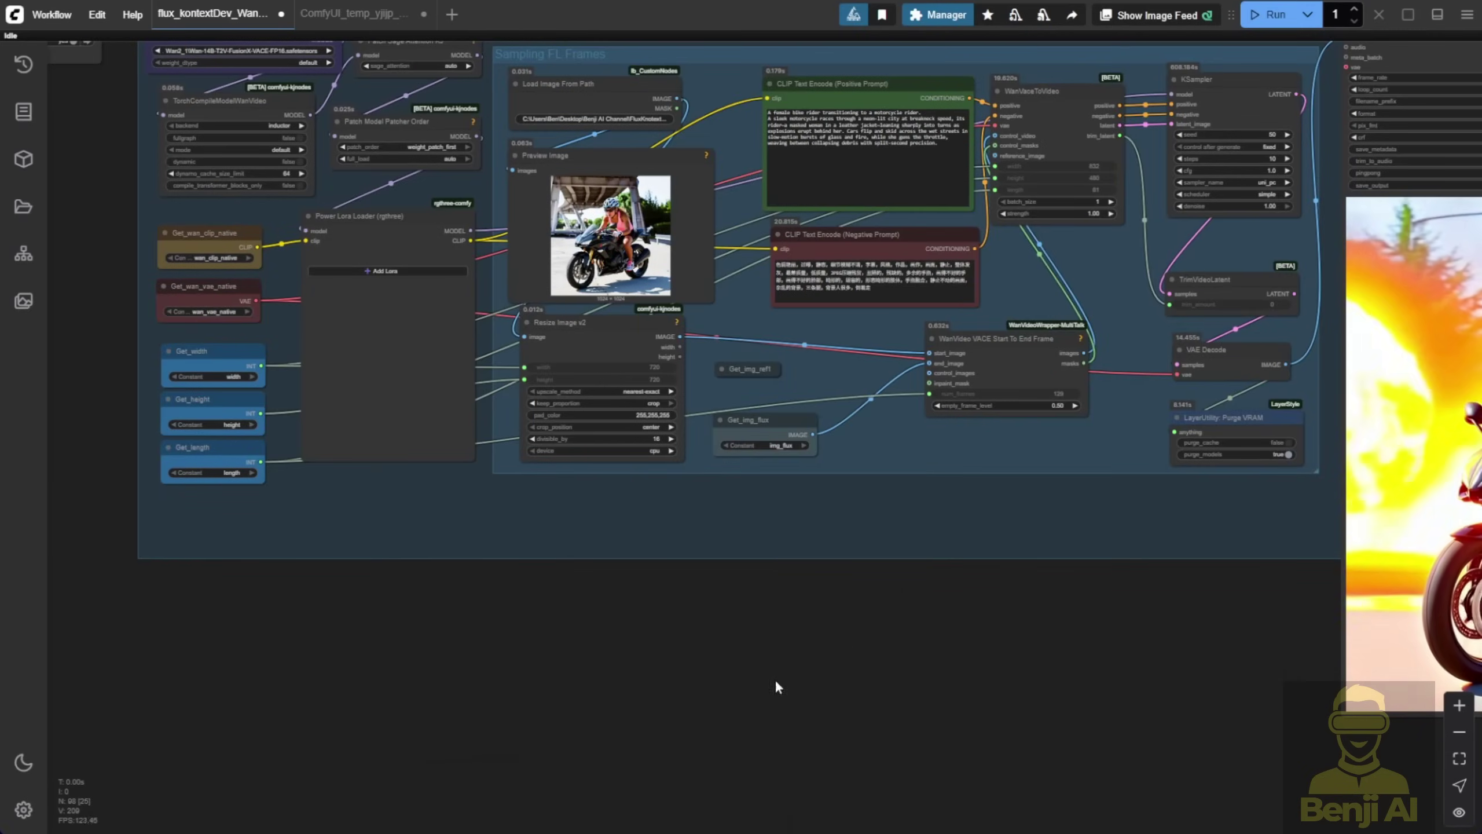
{"action": "scroll", "coordinate": [1018, 741], "scroll_direction": "down", "scroll_amount": 3}
{"action": "scroll", "coordinate": [621, 758], "scroll_direction": "up", "scroll_amount": 2}
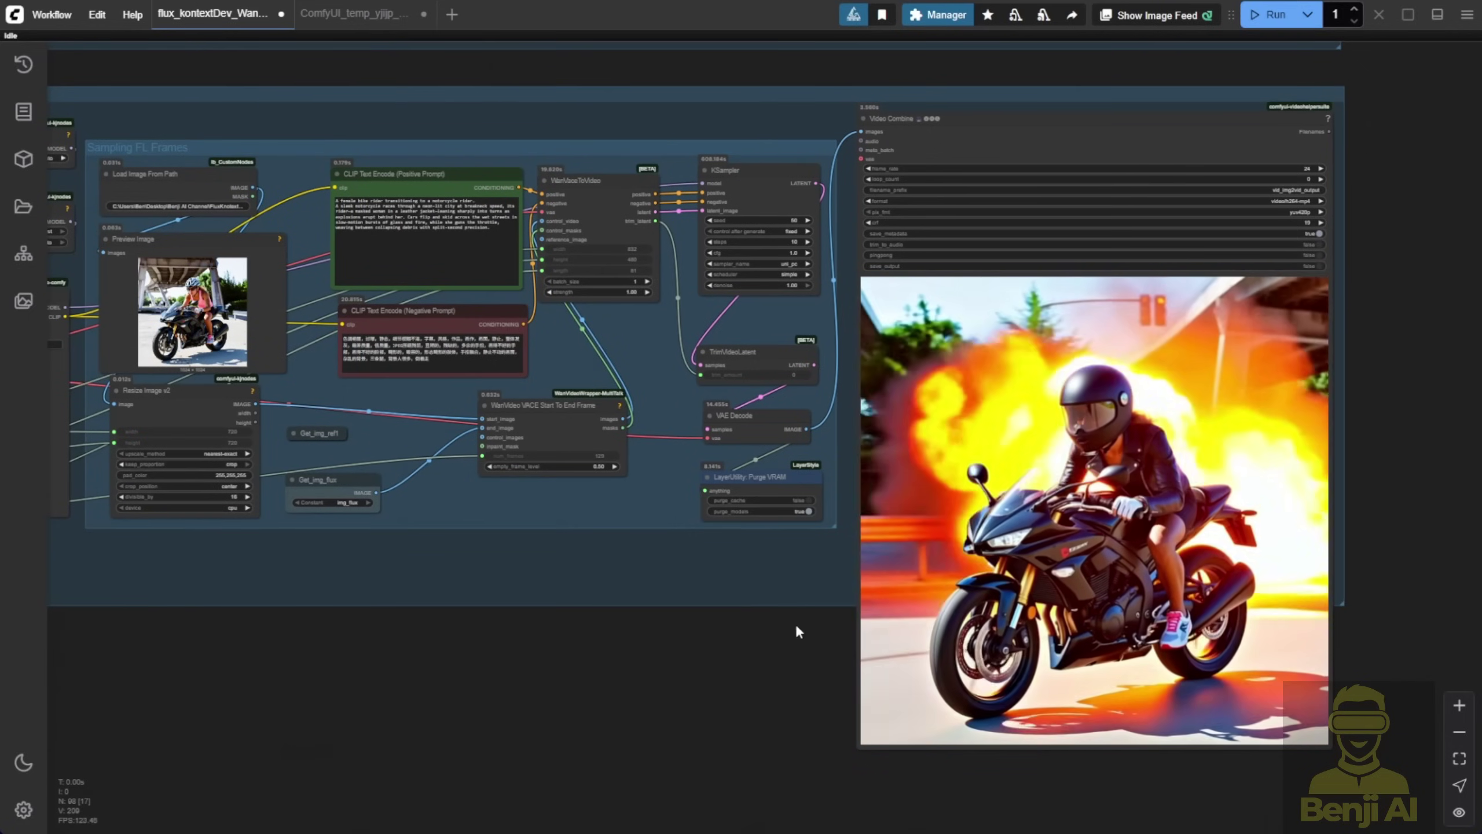
{"action": "scroll", "coordinate": [513, 585], "scroll_direction": "down", "scroll_amount": 2}
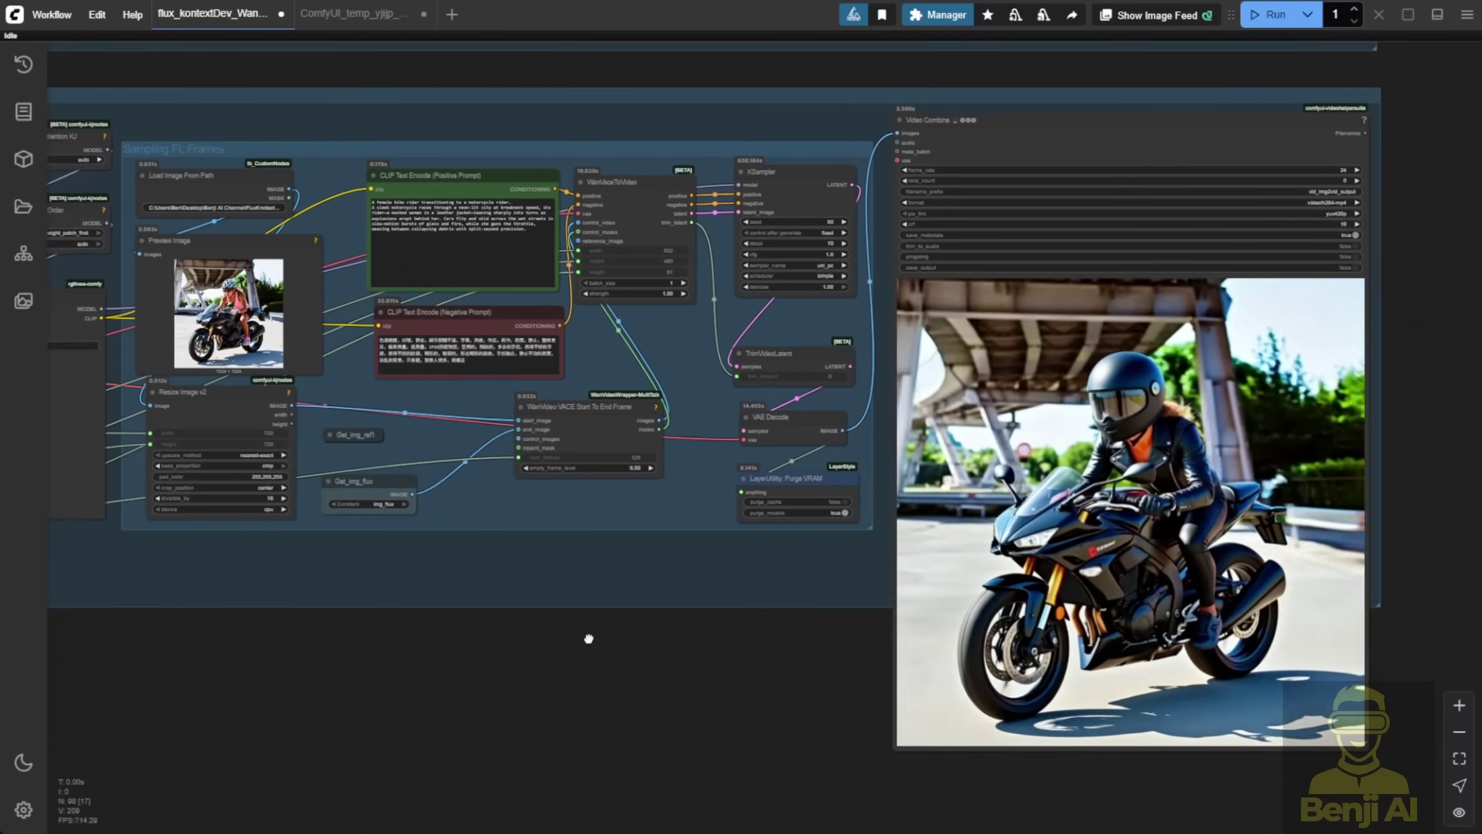
{"action": "scroll", "coordinate": [712, 563], "scroll_direction": "up", "scroll_amount": 2}
{"action": "scroll", "coordinate": [713, 562], "scroll_direction": "up", "scroll_amount": 2}
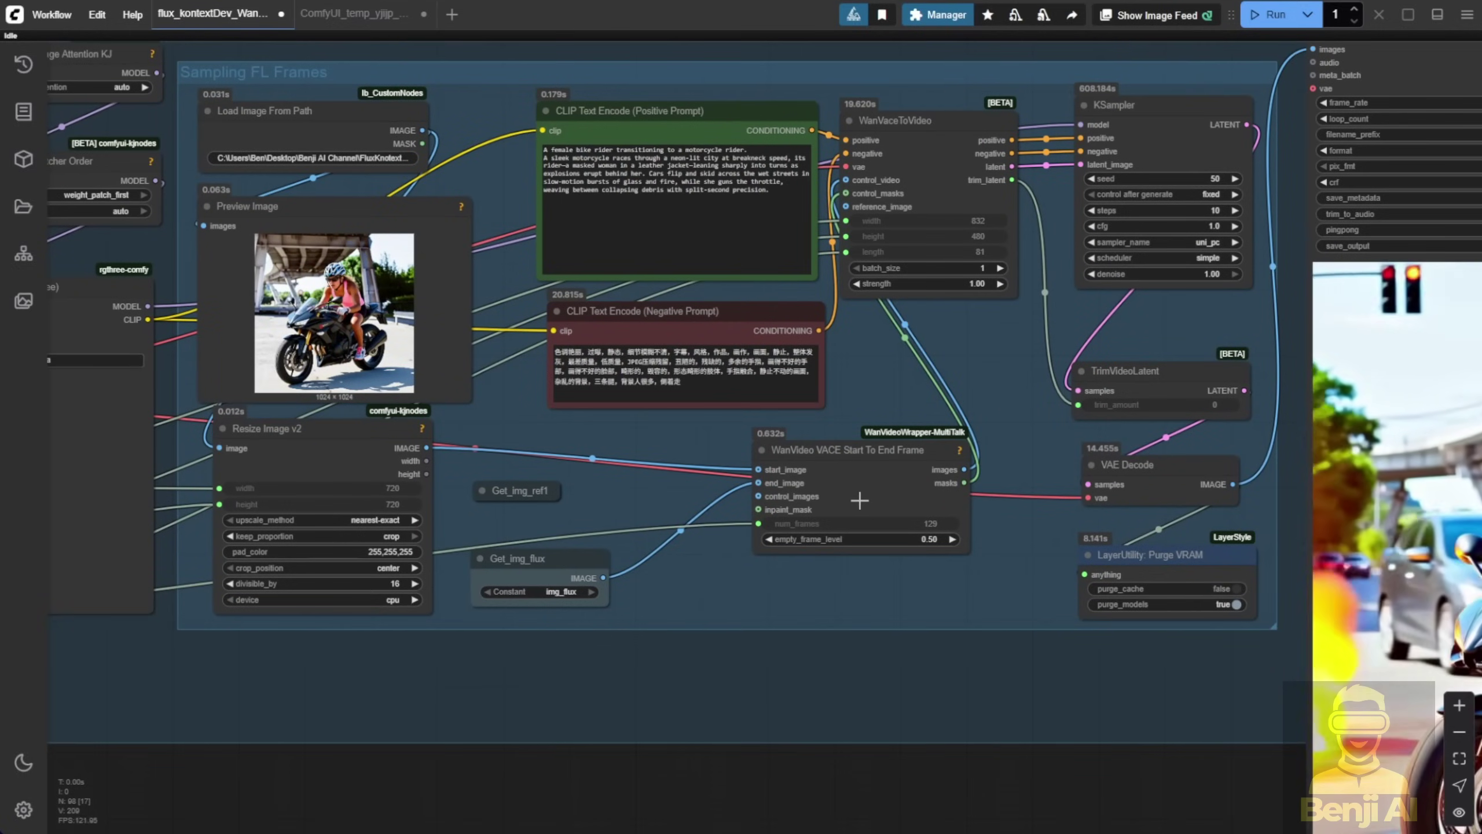
{"action": "left_click_drag", "start_coordinate": [966, 776], "coordinate": [589, 807]}
{"action": "scroll", "coordinate": [595, 713], "scroll_direction": "down", "scroll_amount": 2}
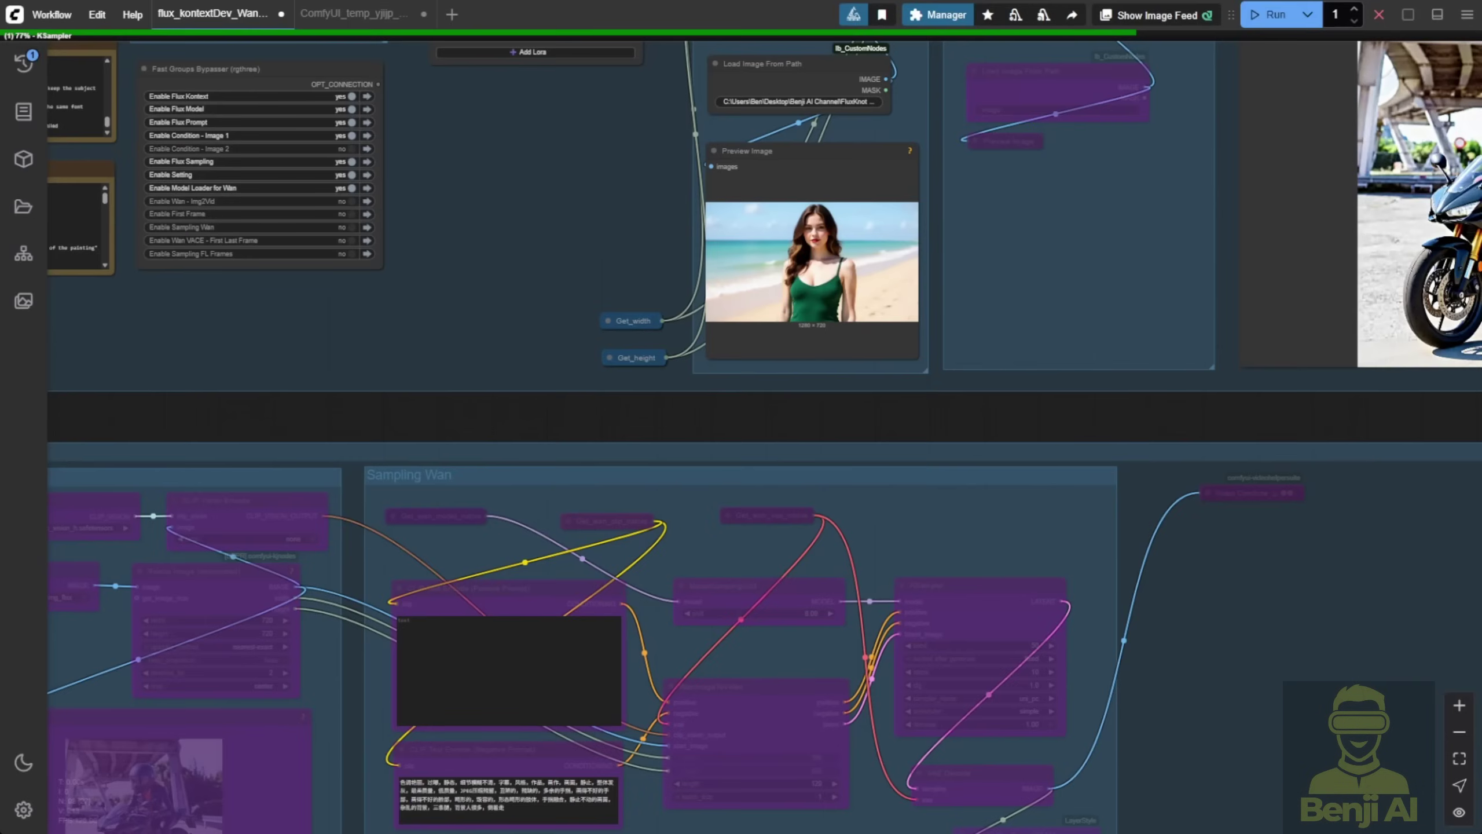
Inspect the beach source image and briefly expand then collapse the Set_img_ref1 node
{"action": "left_click_drag", "start_coordinate": [598, 230], "coordinate": [693, 280]}
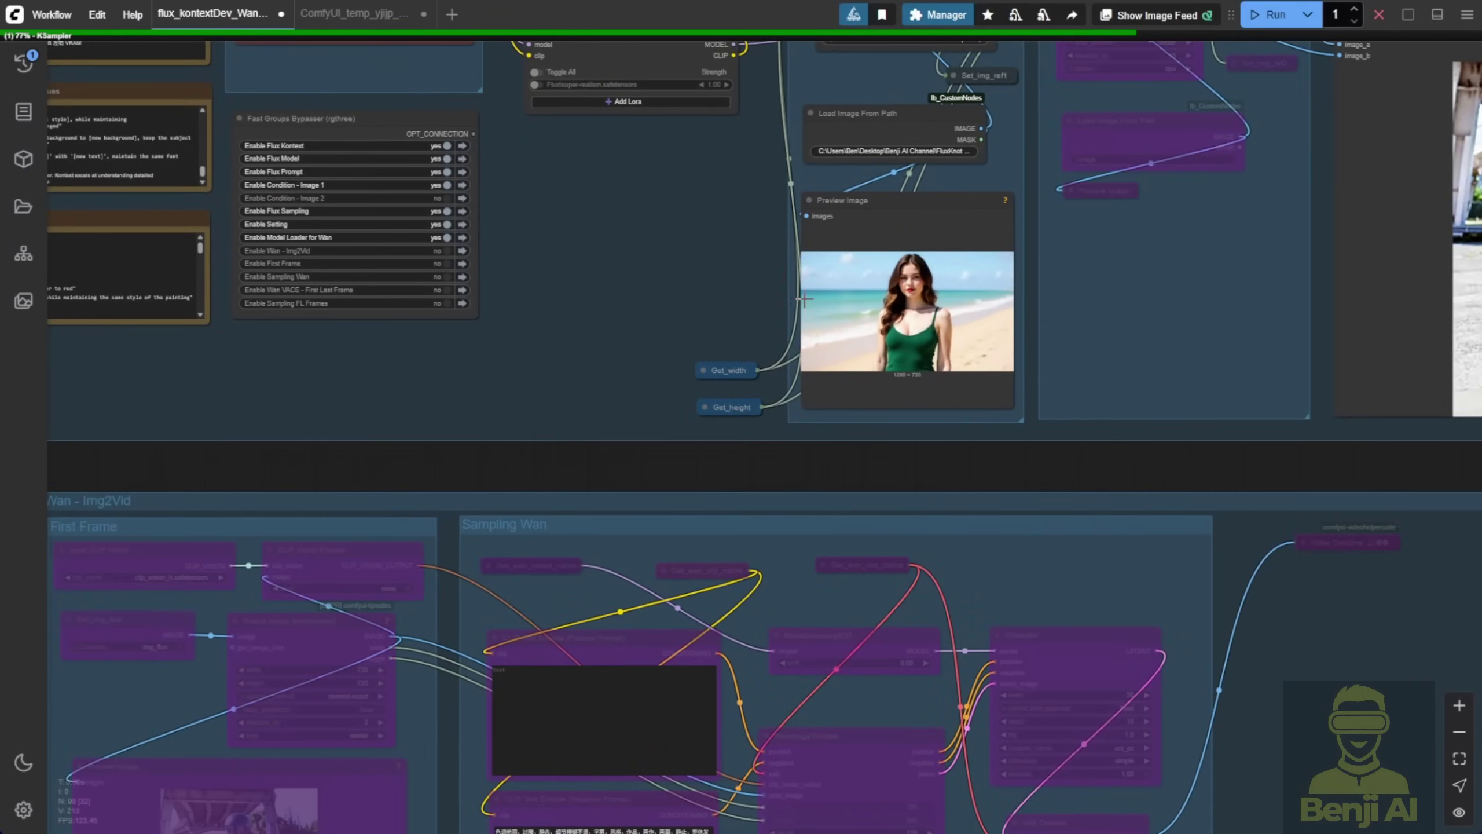
{"action": "scroll", "coordinate": [795, 363], "scroll_direction": "up", "scroll_amount": 2}
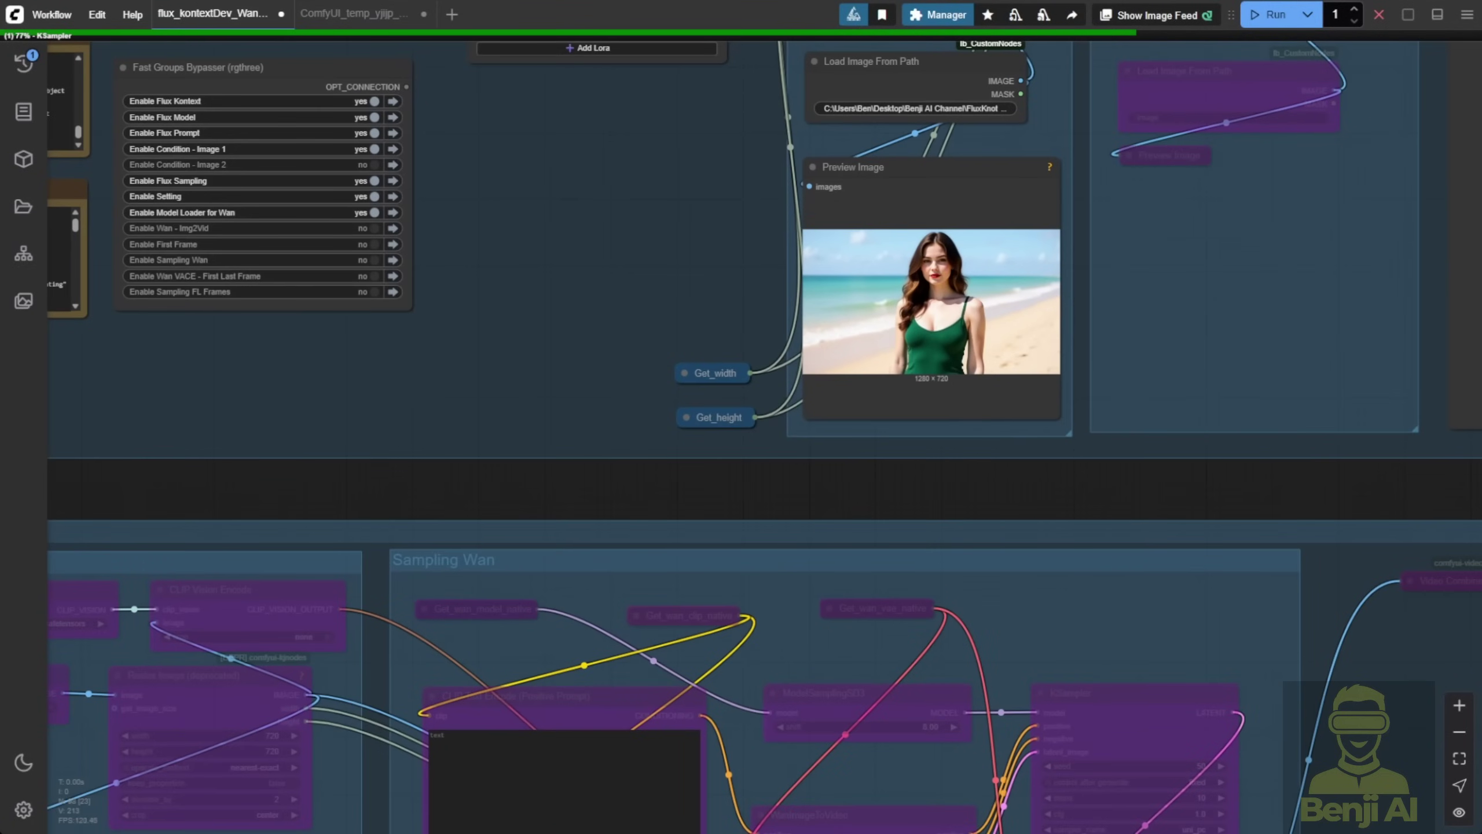
{"action": "left_click_drag", "start_coordinate": [873, 172], "coordinate": [759, 239]}
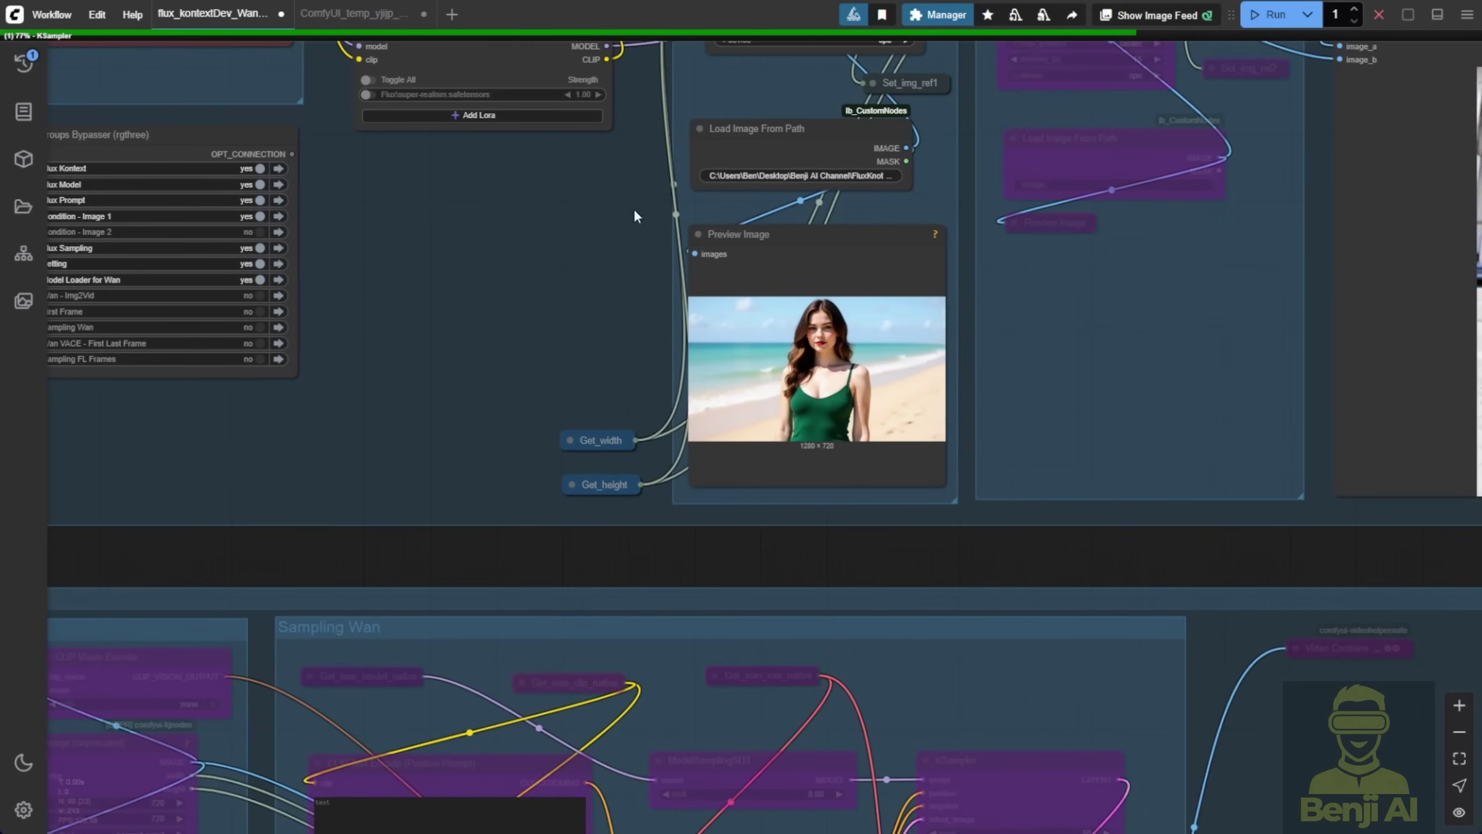
{"action": "left_click_drag", "start_coordinate": [936, 124], "coordinate": [978, 287]}
{"action": "scroll", "coordinate": [971, 263], "scroll_direction": "up", "scroll_amount": 6}
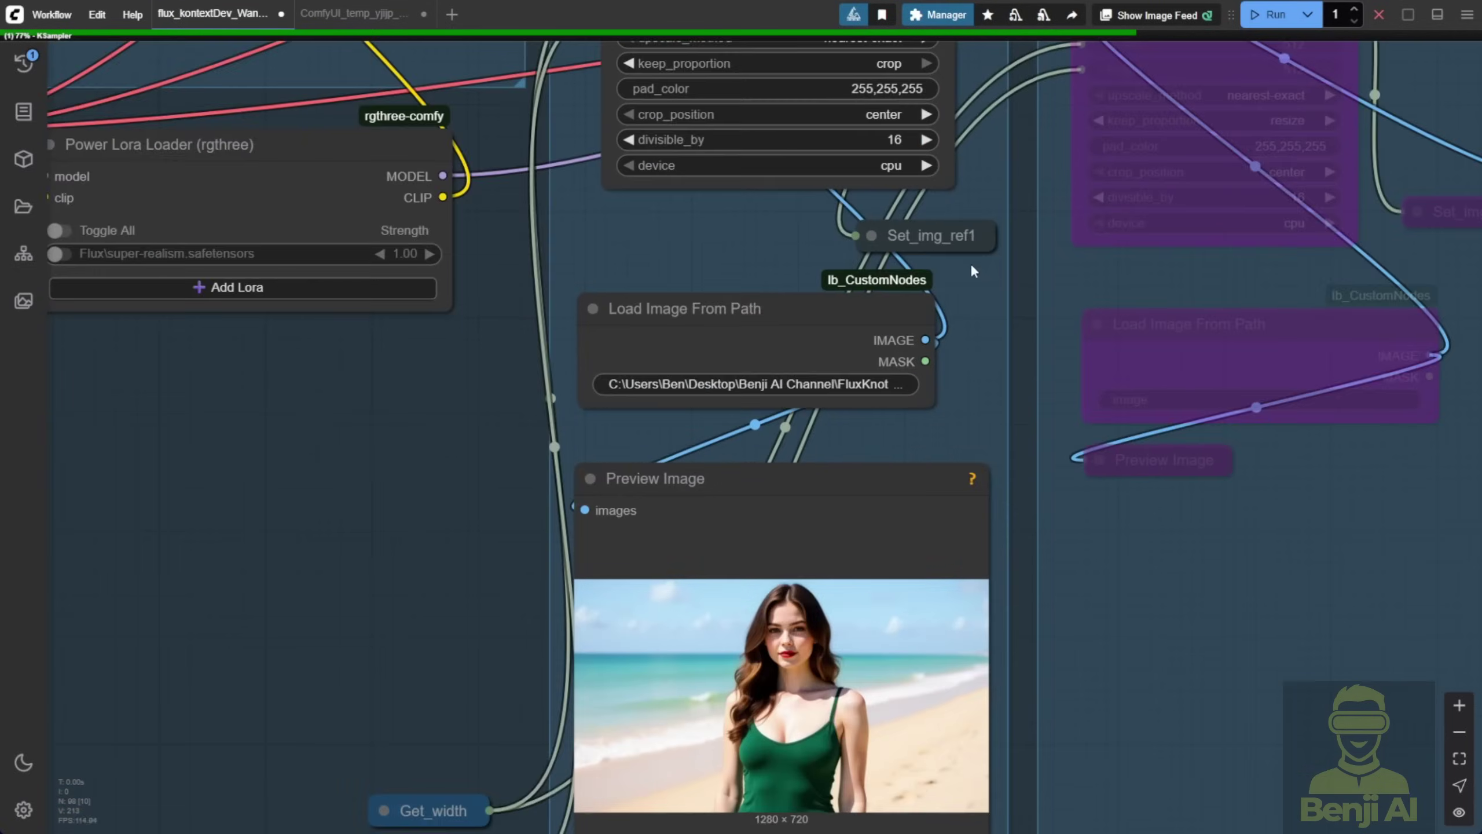
{"action": "left_click", "coordinate": [837, 218]}
{"action": "left_click", "coordinate": [850, 229]}
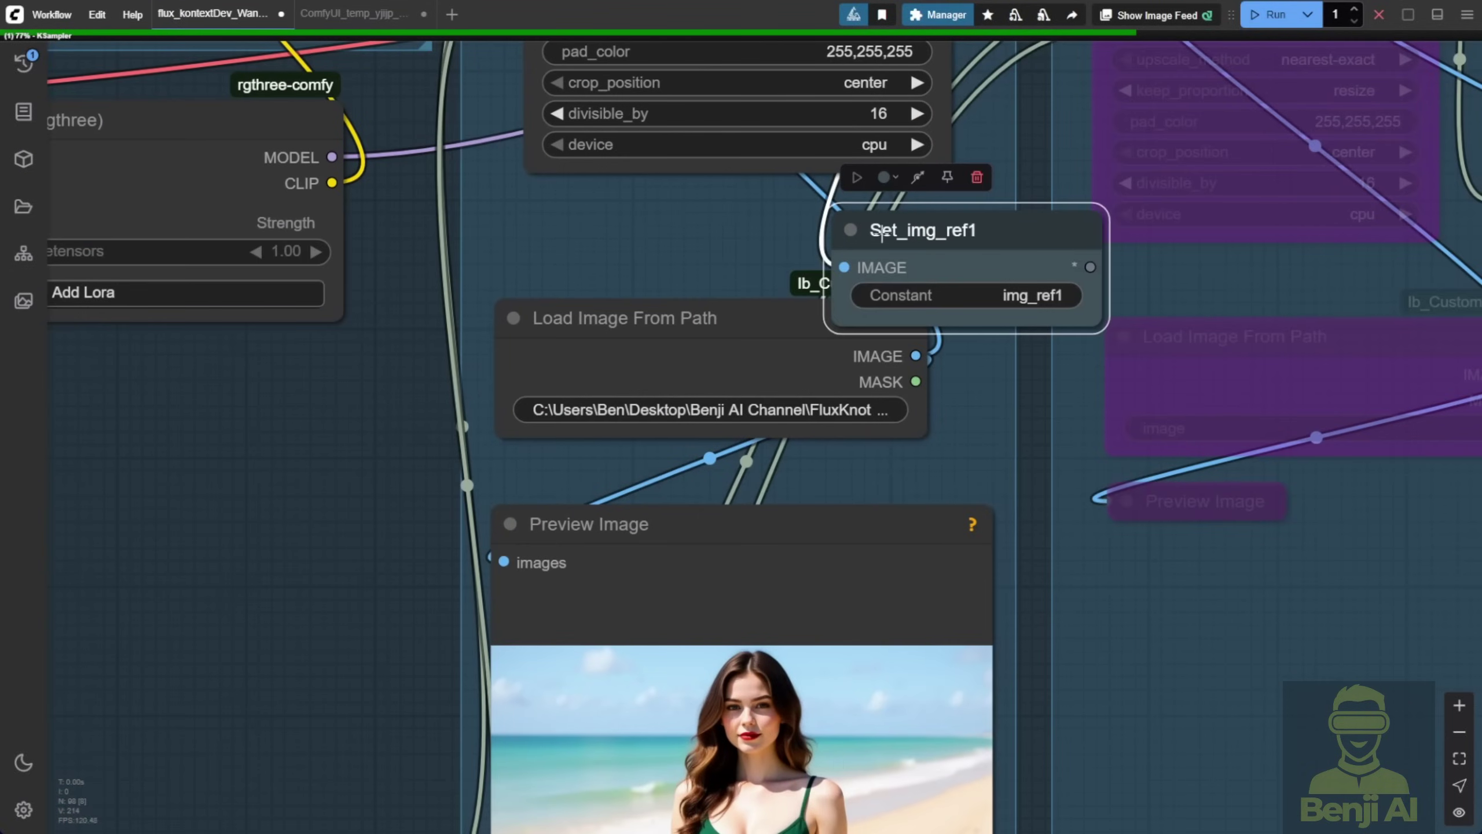
{"action": "left_click", "coordinate": [850, 229]}
Jump to the Flux Sampling group, then to the Image Comparer result
{"action": "scroll", "coordinate": [978, 385], "scroll_direction": "down", "scroll_amount": 8}
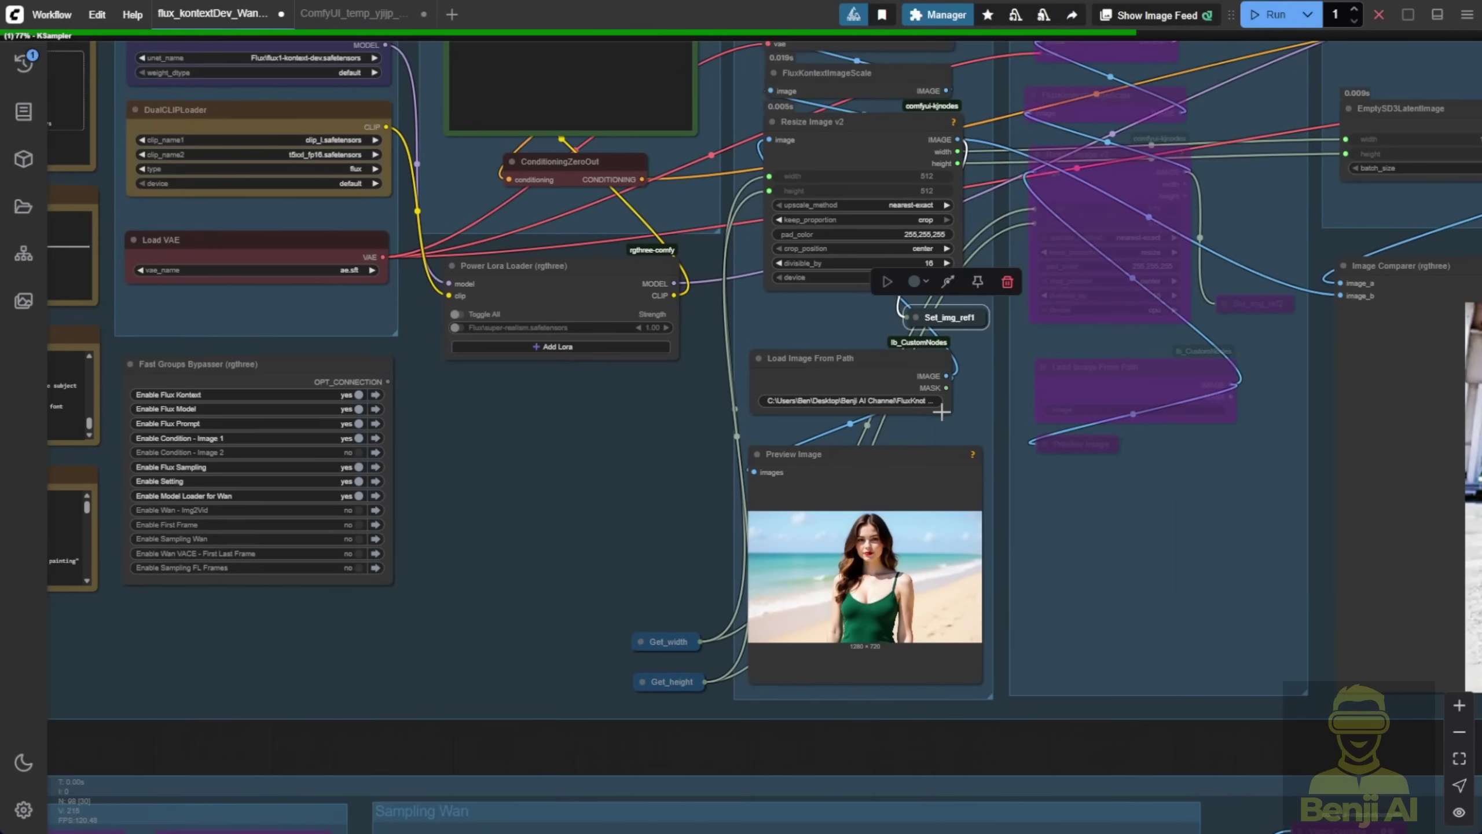
{"action": "key", "text": "2"}
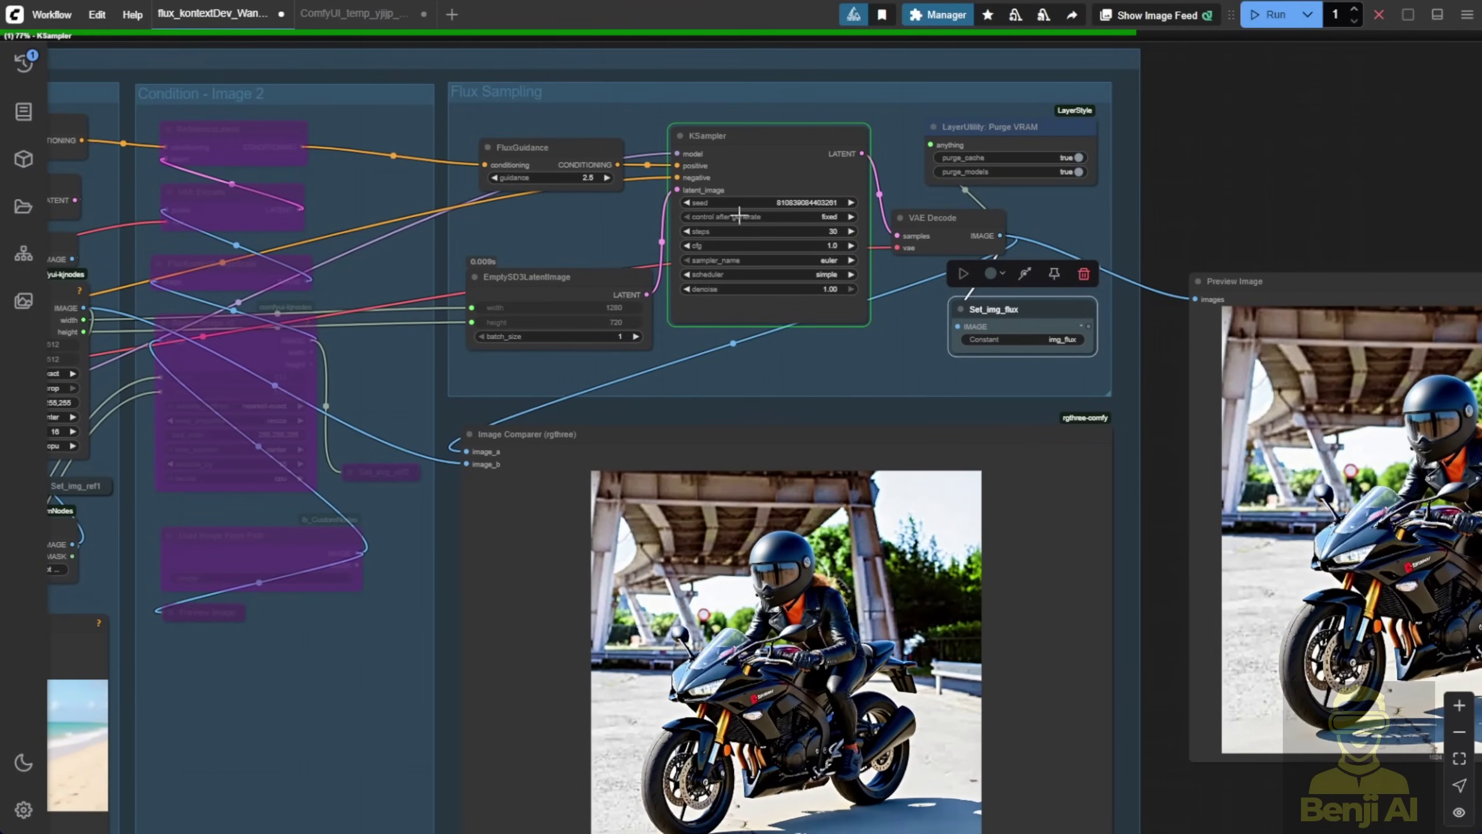
{"action": "scroll", "coordinate": [1165, 556], "scroll_direction": "down", "scroll_amount": 3}
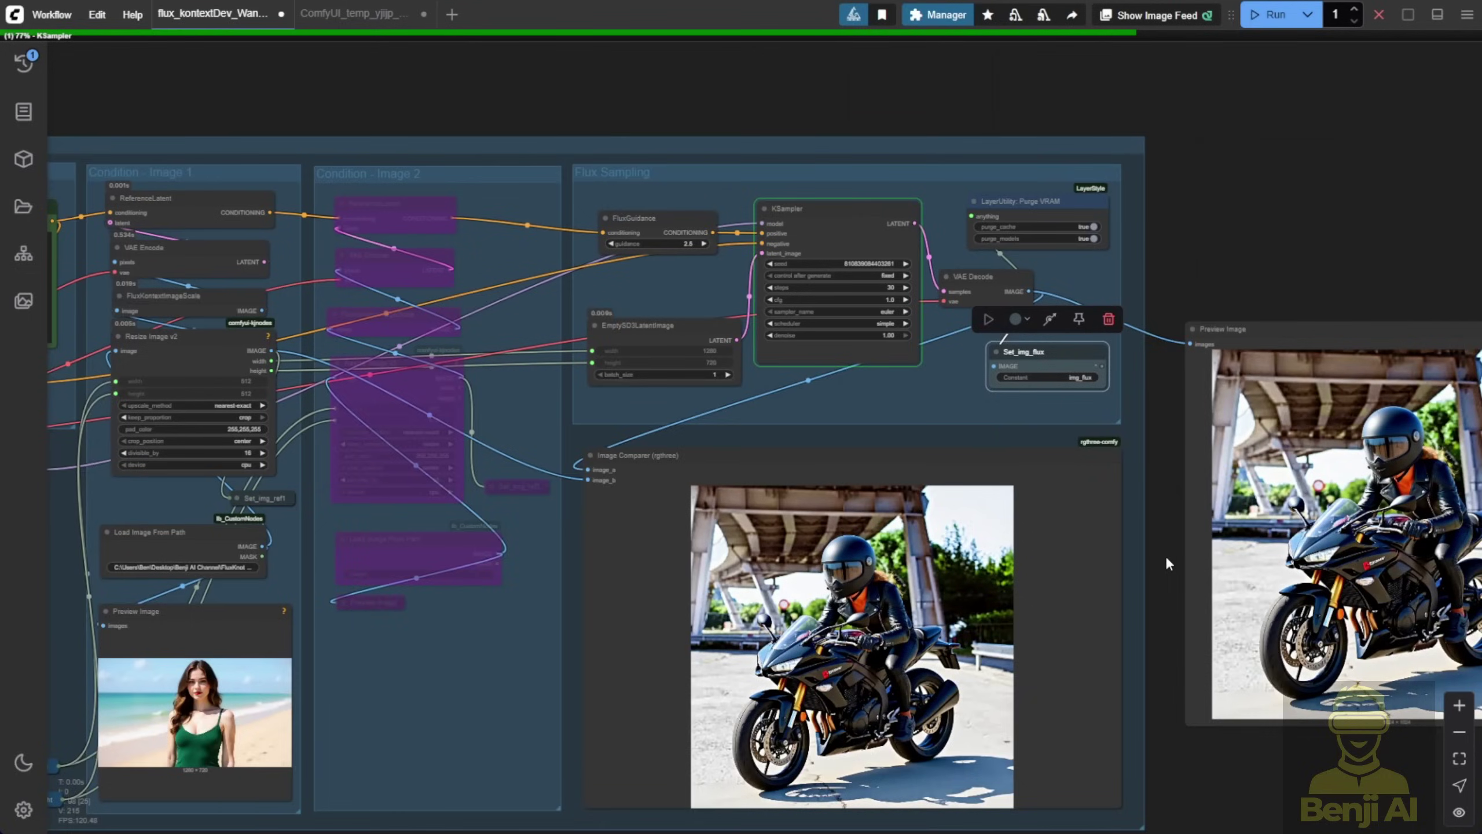
{"action": "key", "text": "3"}
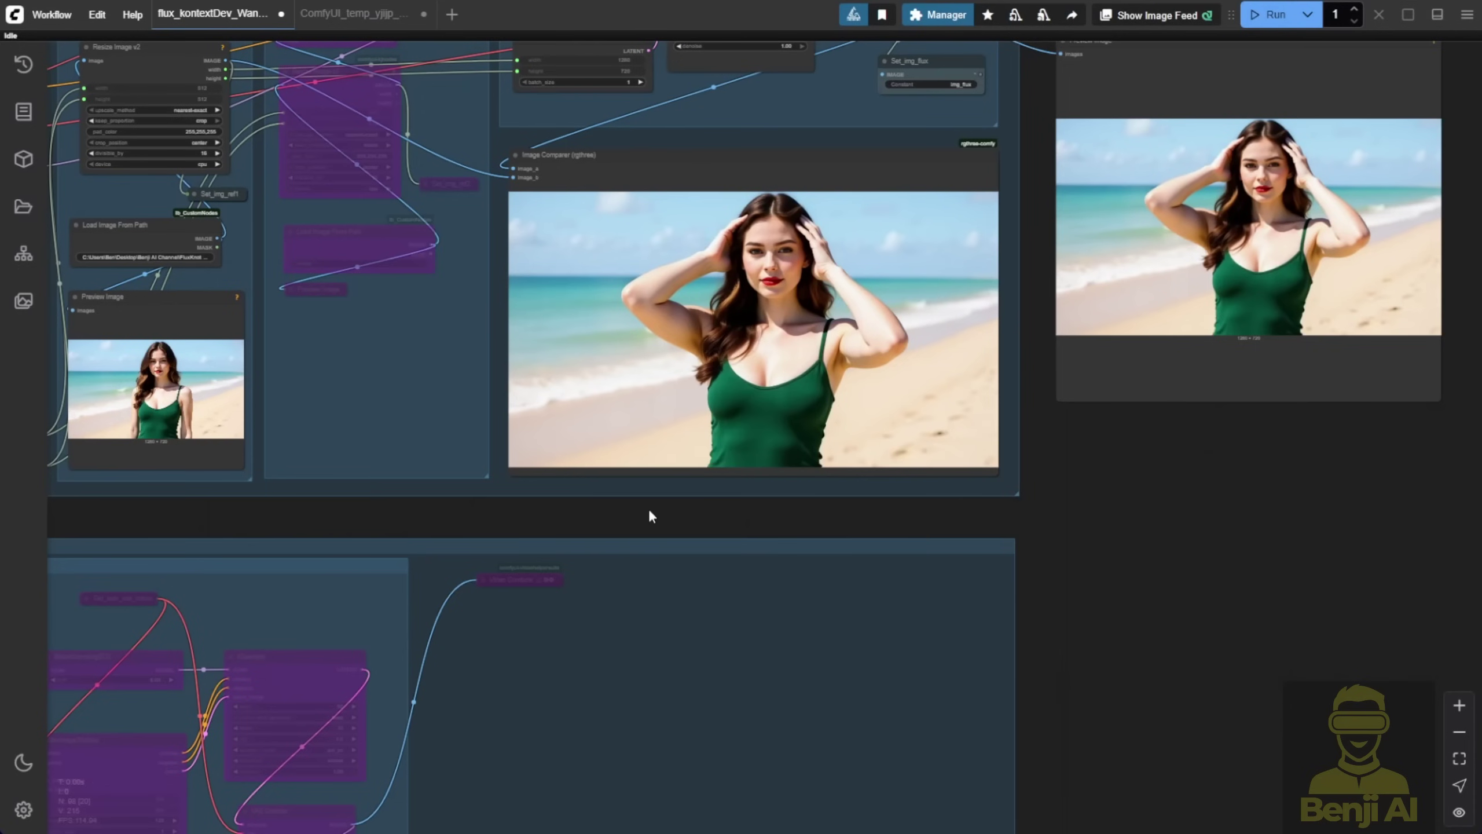
{"action": "scroll", "coordinate": [1046, 497], "scroll_direction": "up", "scroll_amount": 3}
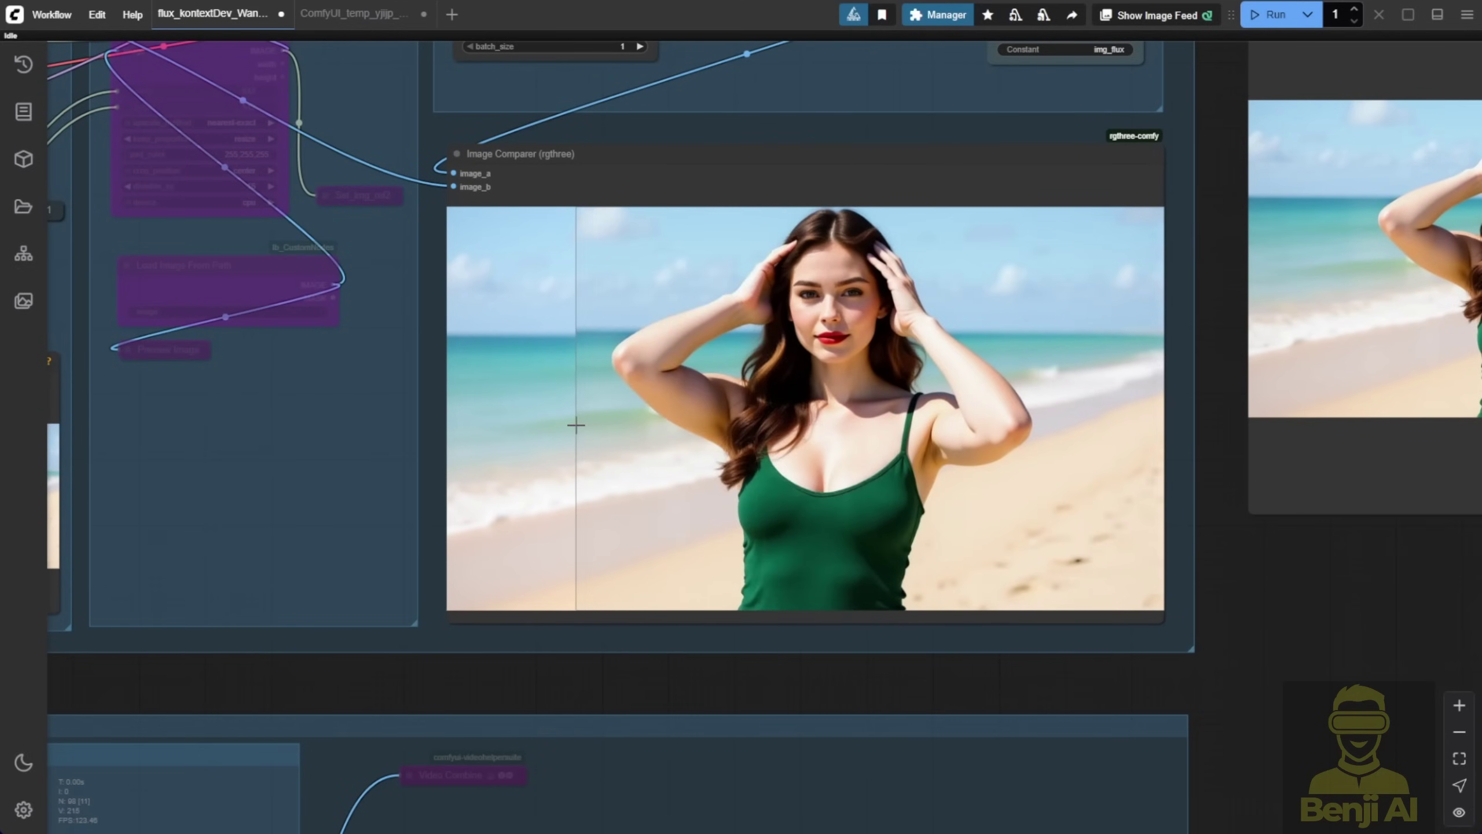
{"action": "scroll", "coordinate": [576, 425], "scroll_direction": "down", "scroll_amount": 3}
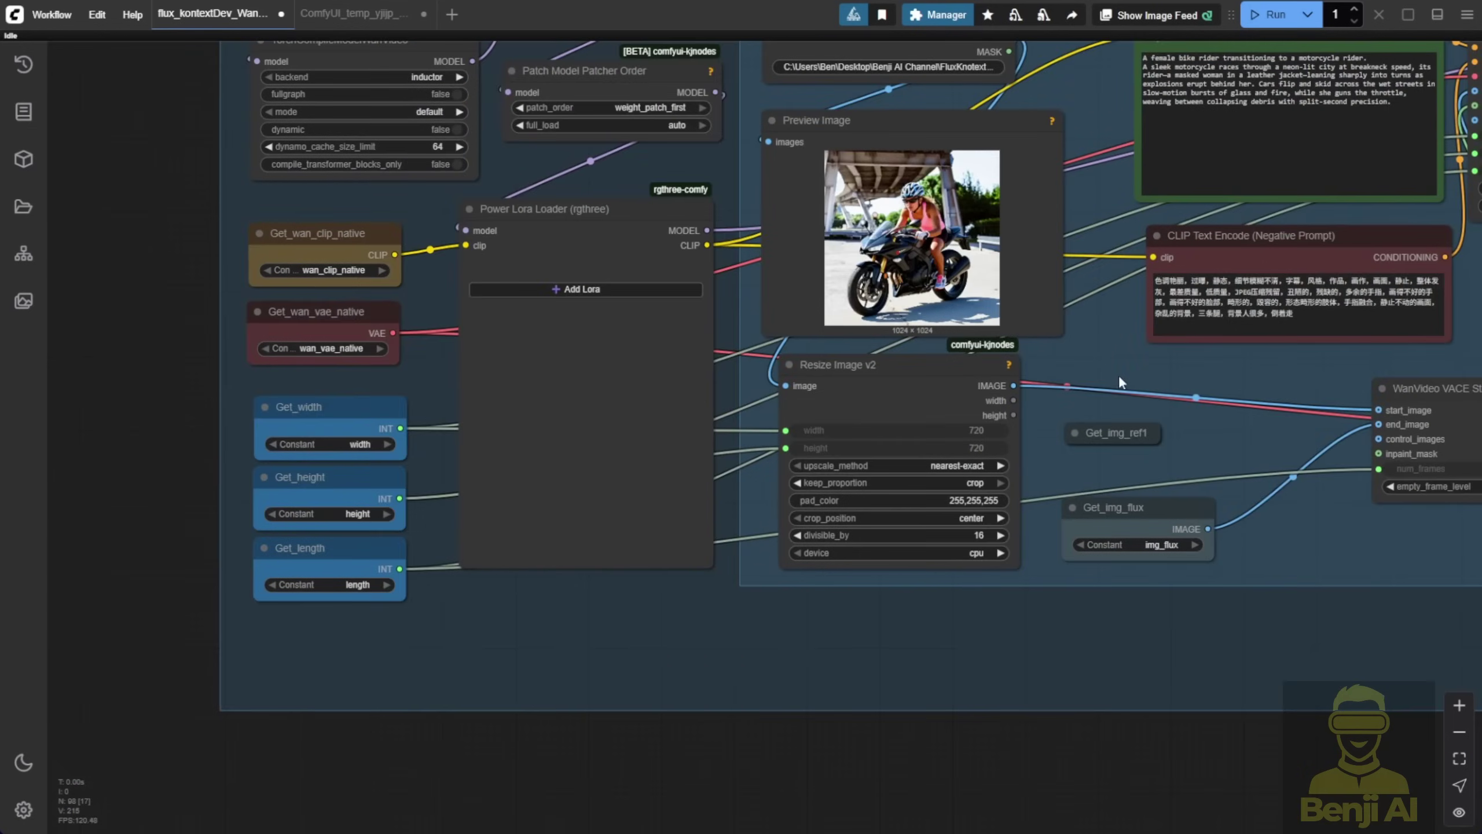
Collapse Preview Image, expand Get_img_ref1, and connect its IMAGE output to start_image
{"action": "left_click_drag", "start_coordinate": [1119, 383], "coordinate": [930, 473]}
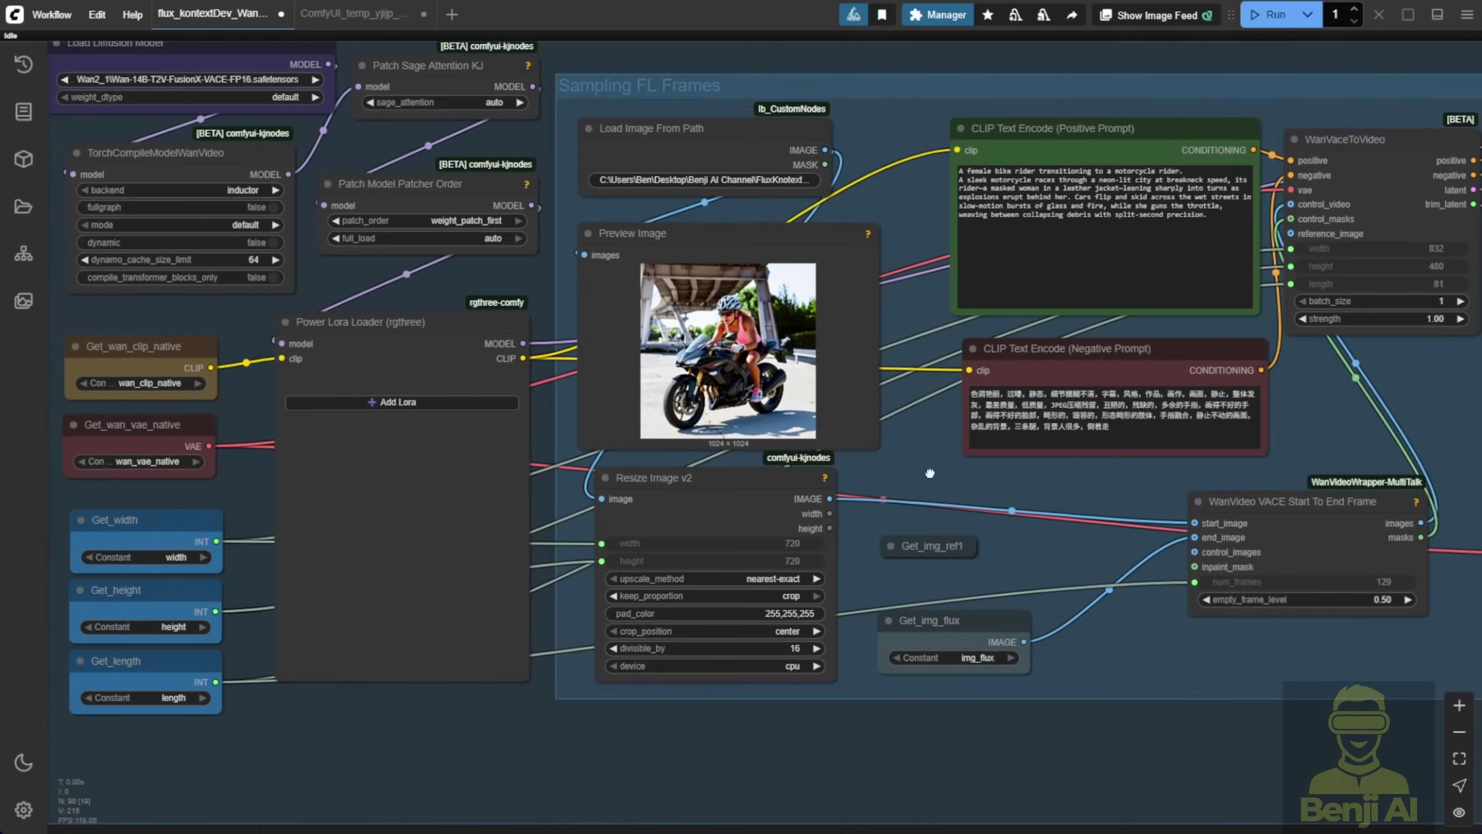
{"action": "left_click", "coordinate": [589, 233]}
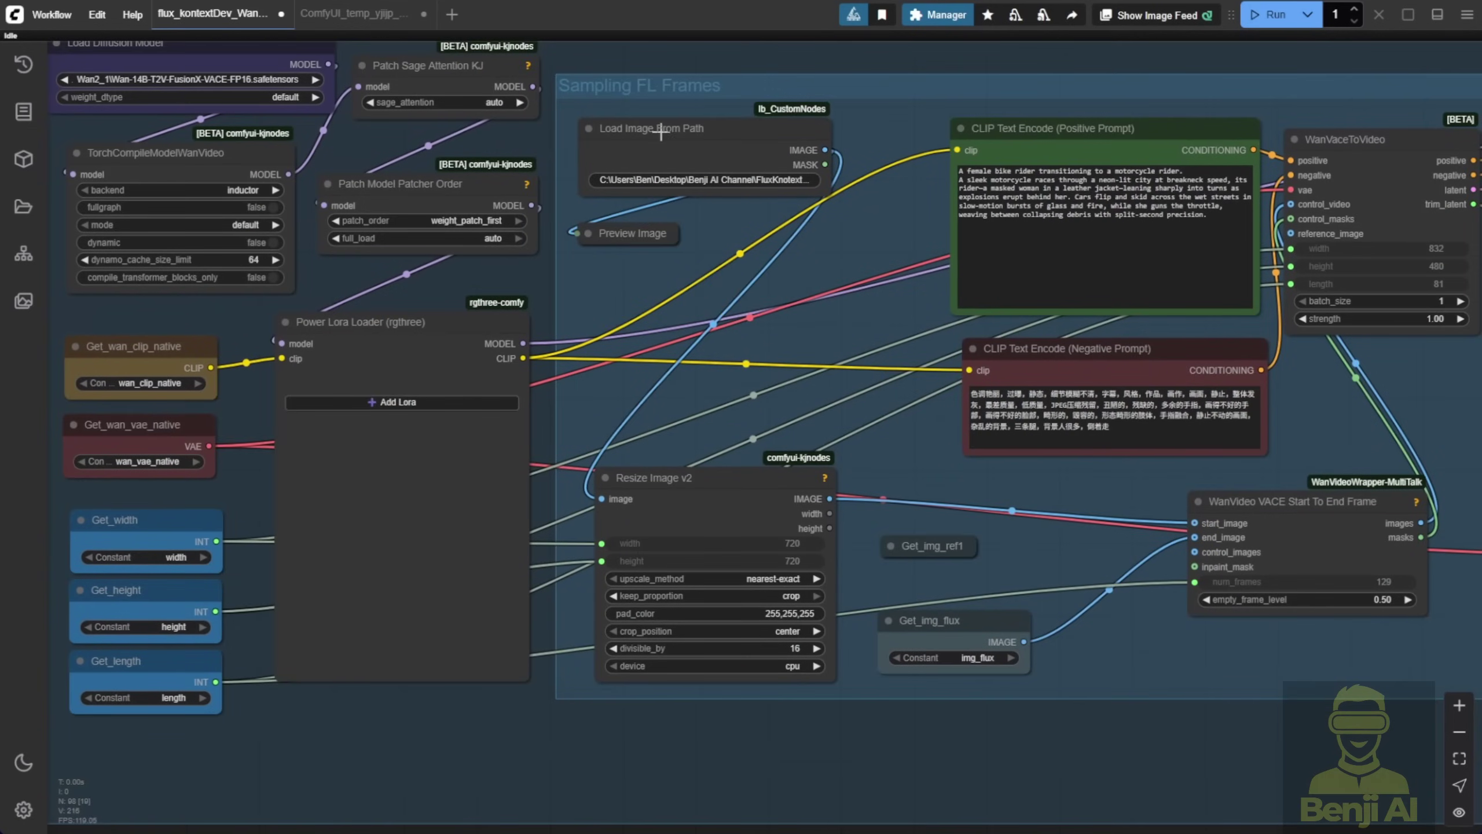
{"action": "left_click_drag", "start_coordinate": [924, 447], "coordinate": [662, 354]}
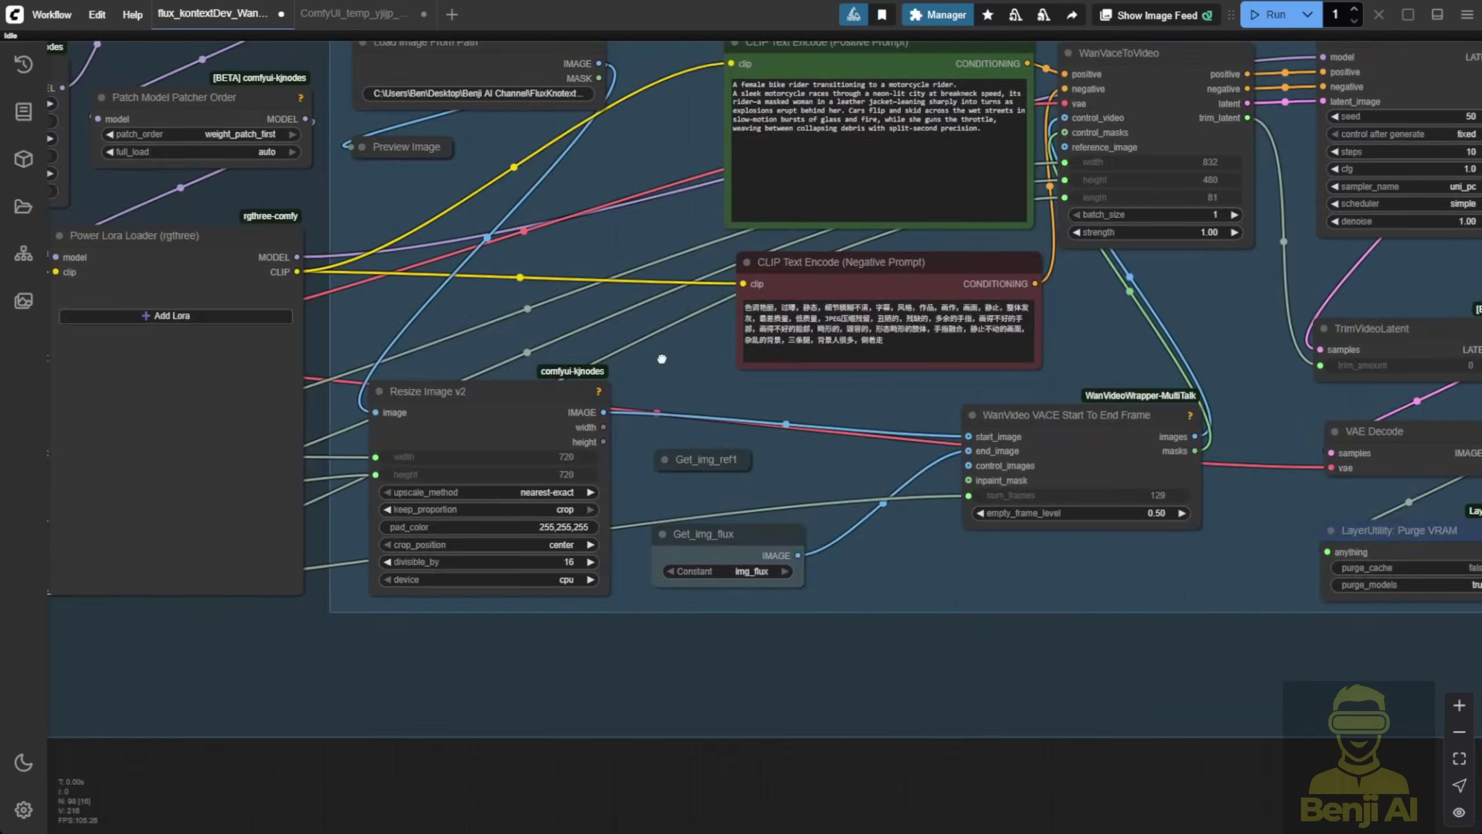
{"action": "left_click", "coordinate": [628, 452]}
{"action": "scroll", "coordinate": [653, 489], "scroll_direction": "up", "scroll_amount": 10}
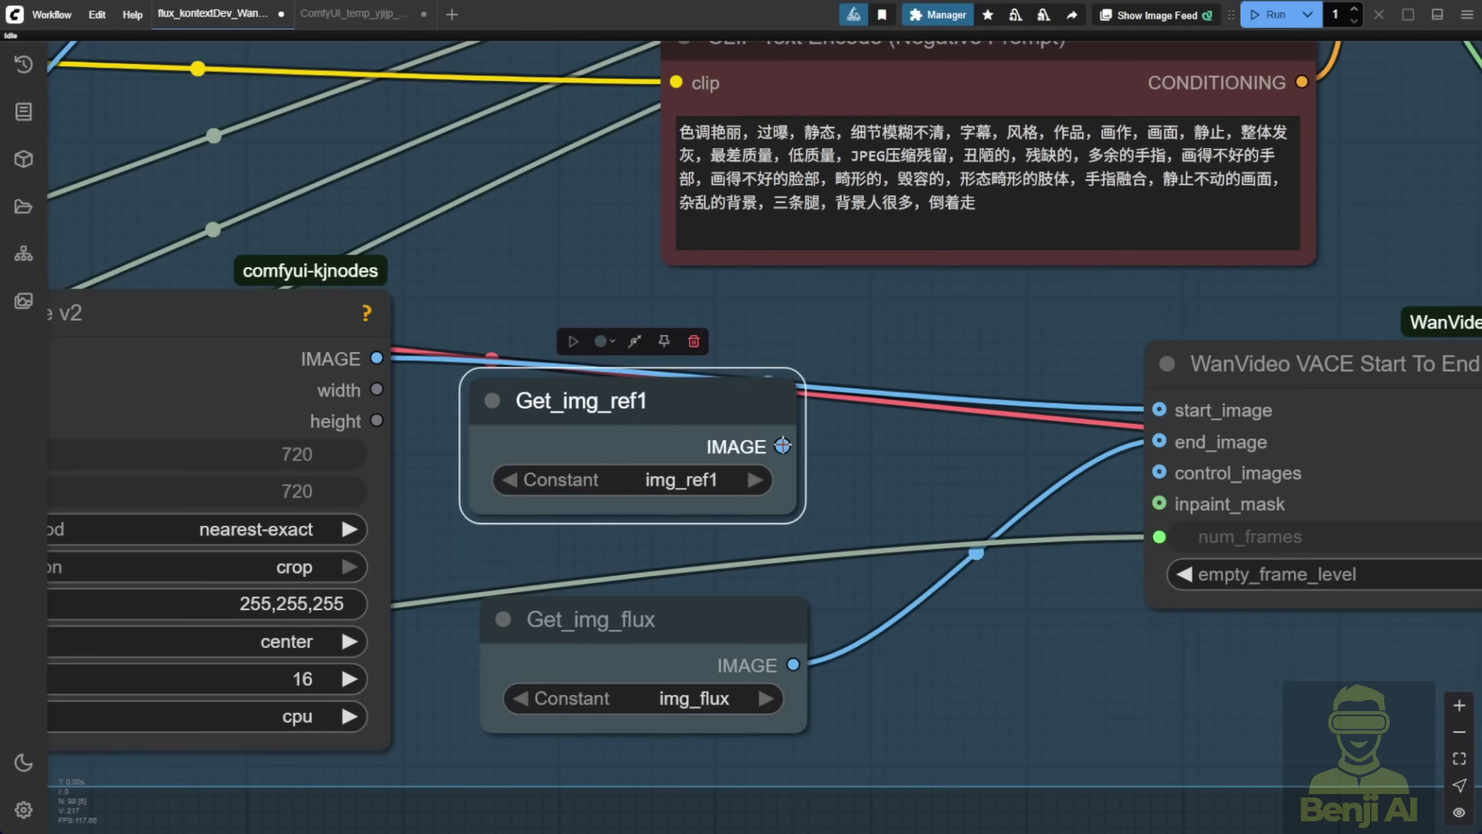
{"action": "left_click_drag", "start_coordinate": [782, 445], "coordinate": [1160, 410]}
Bypass the Resize Image v2 node with Ctrl+B and check the video output area
{"action": "key", "text": "ctrl+b"}
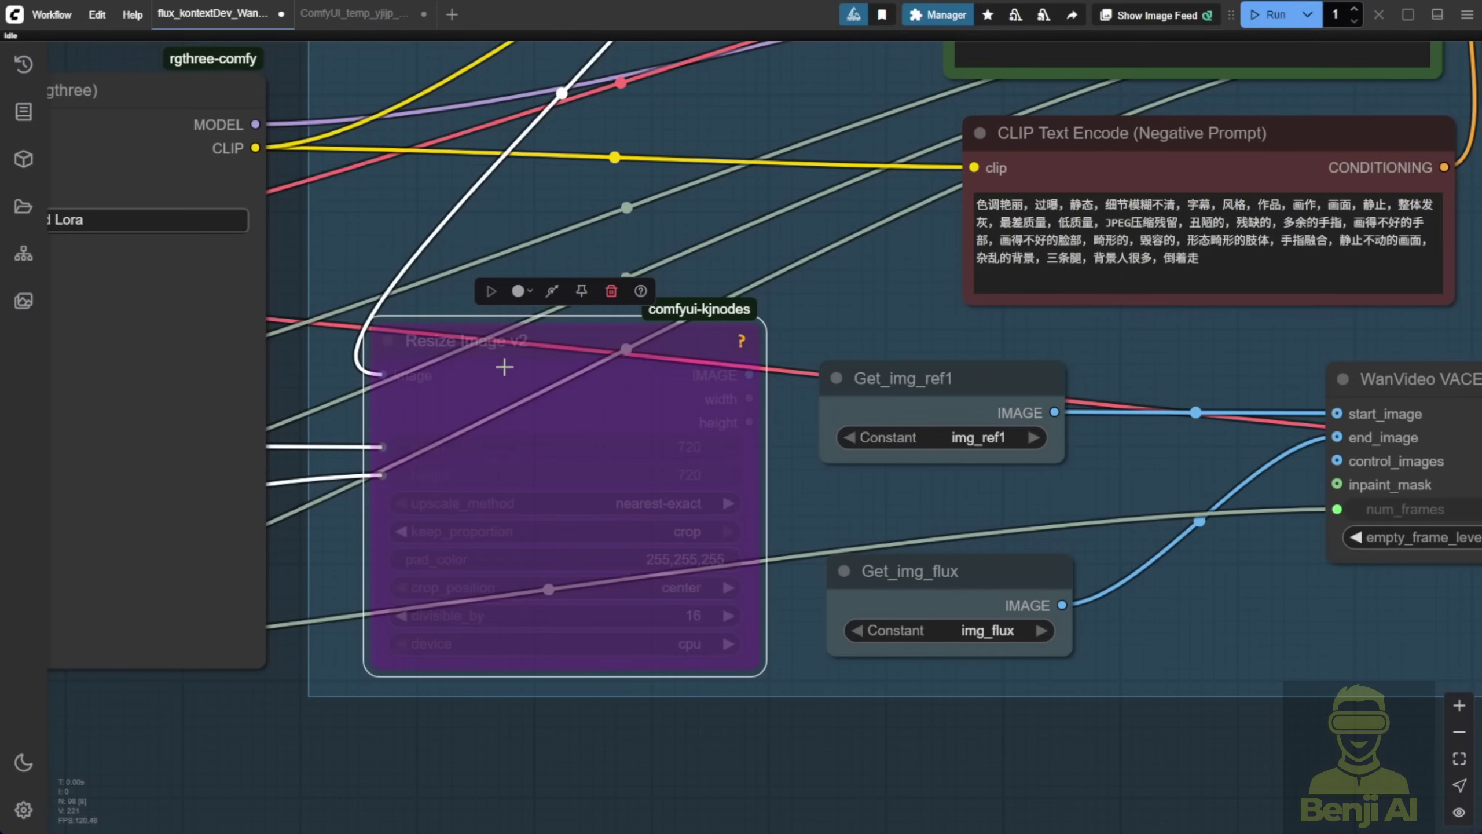
{"action": "left_click", "coordinate": [682, 169]}
{"action": "scroll", "coordinate": [681, 135], "scroll_direction": "down", "scroll_amount": 5}
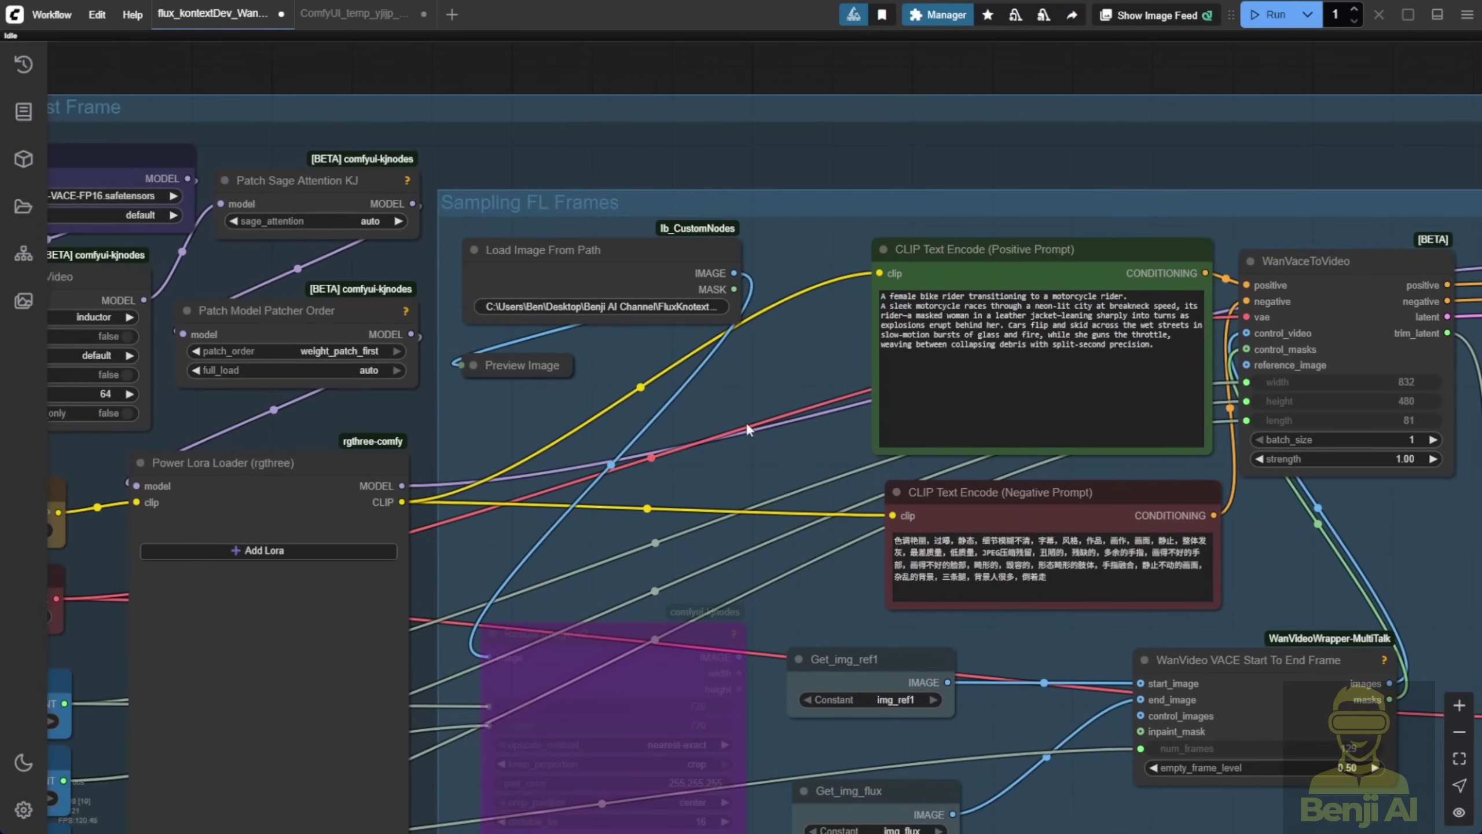
{"action": "scroll", "coordinate": [744, 478], "scroll_direction": "down", "scroll_amount": 3}
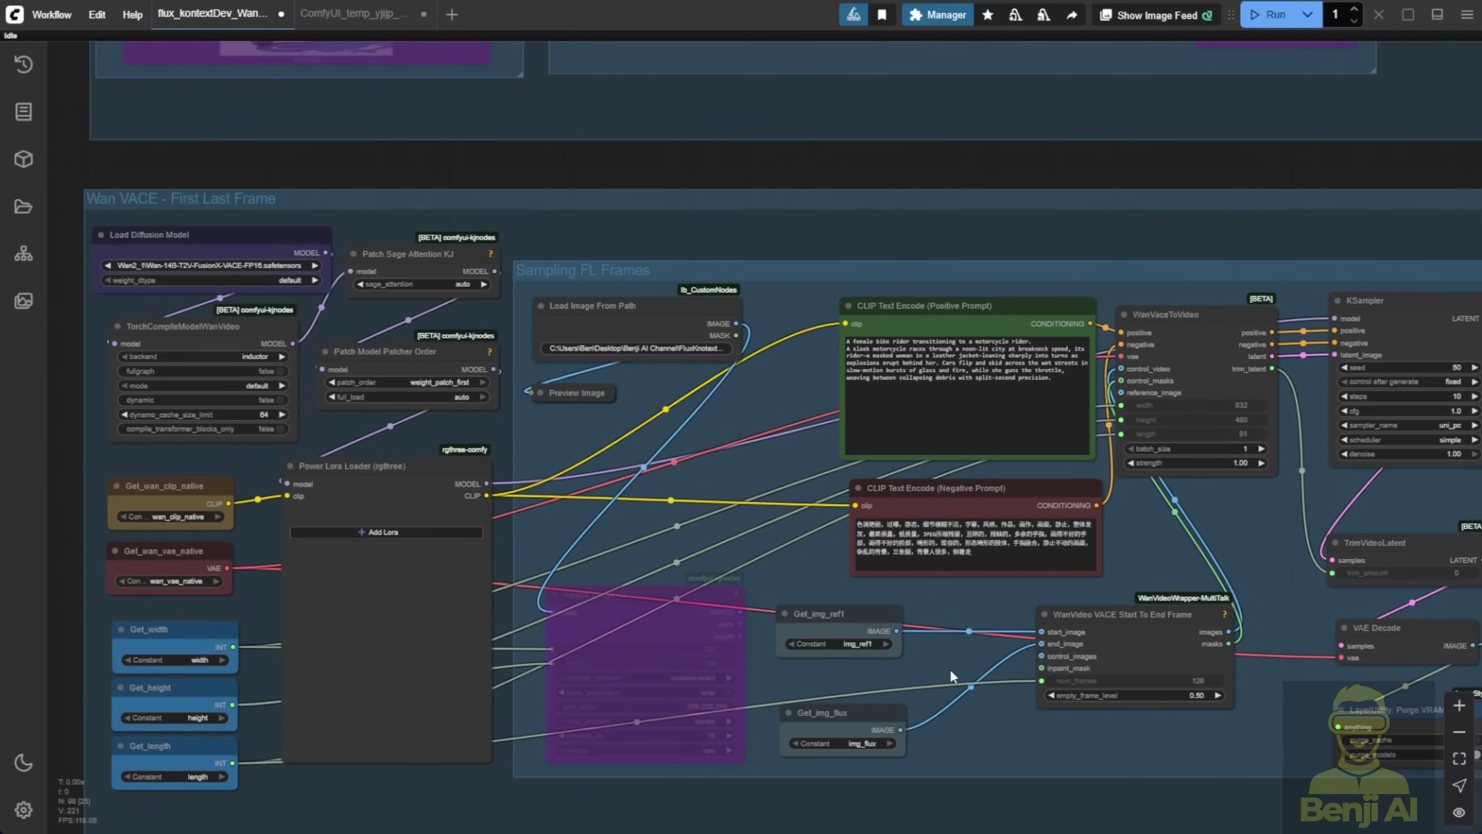
{"action": "left_click_drag", "start_coordinate": [949, 669], "coordinate": [554, 512]}
{"action": "scroll", "coordinate": [717, 682], "scroll_direction": "down", "scroll_amount": 4}
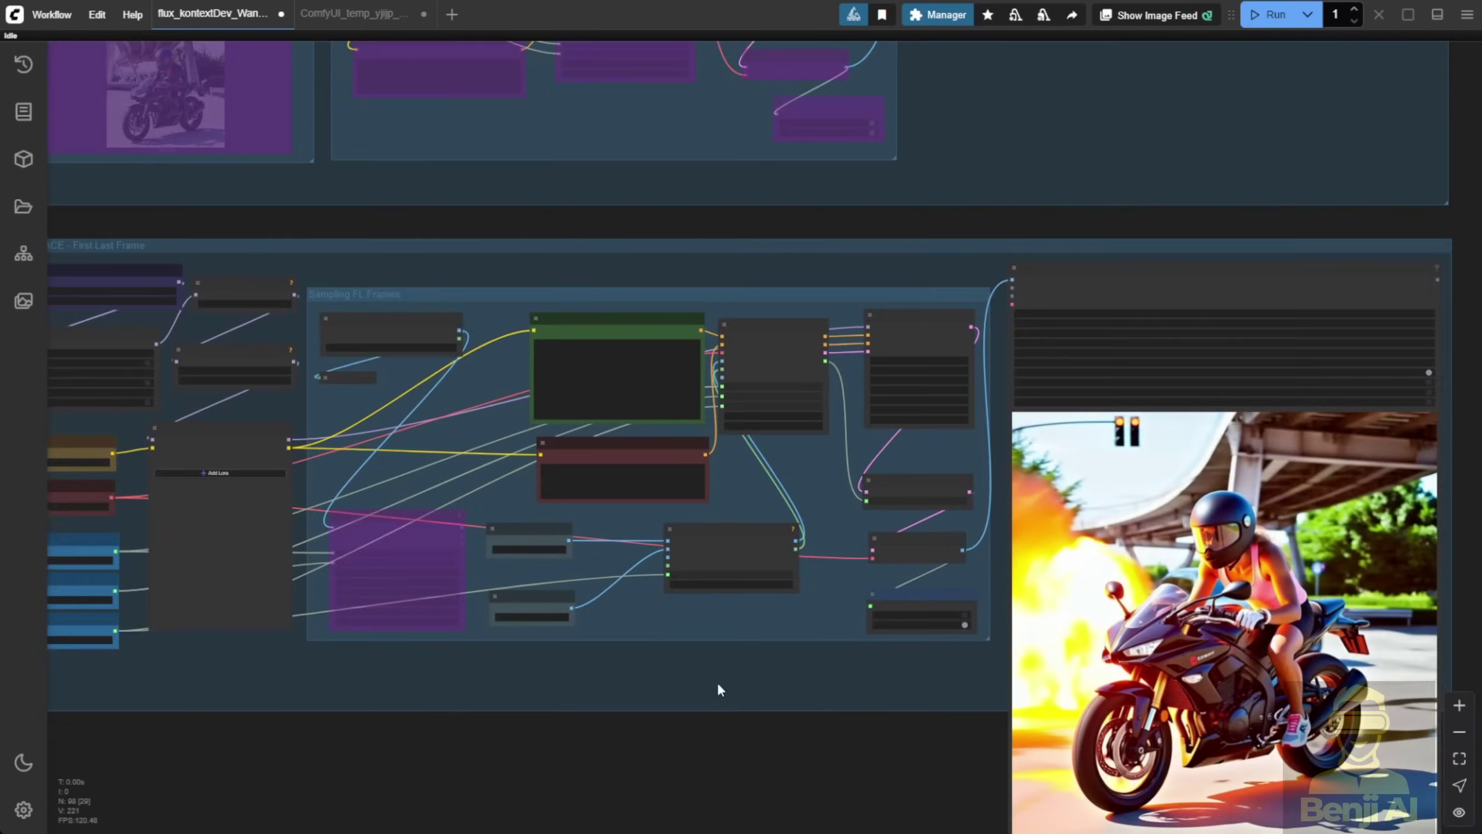
{"action": "scroll", "coordinate": [717, 682], "scroll_direction": "down", "scroll_amount": 4}
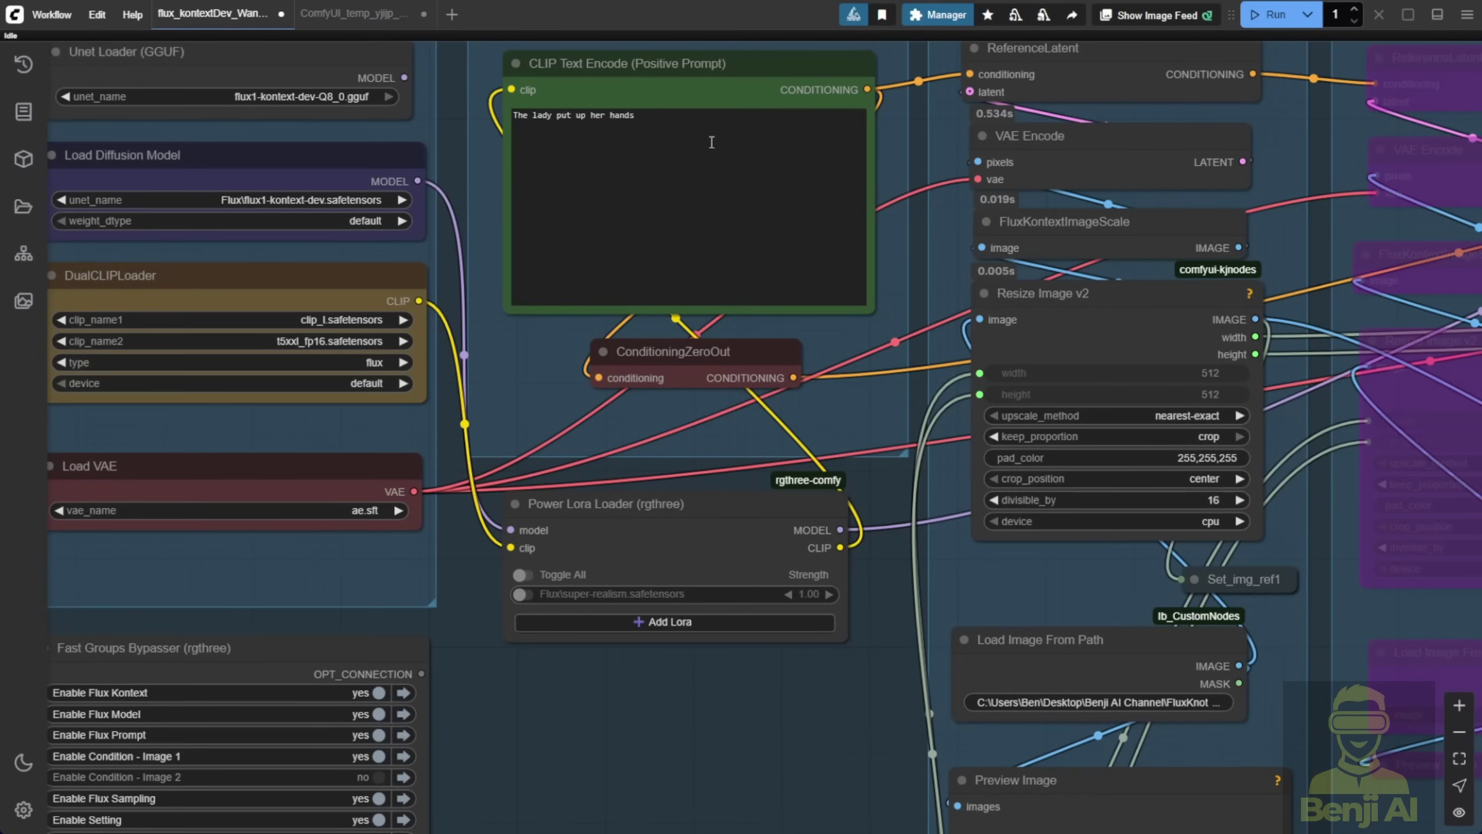
{"action": "scroll", "coordinate": [711, 142], "scroll_direction": "down", "scroll_amount": 3}
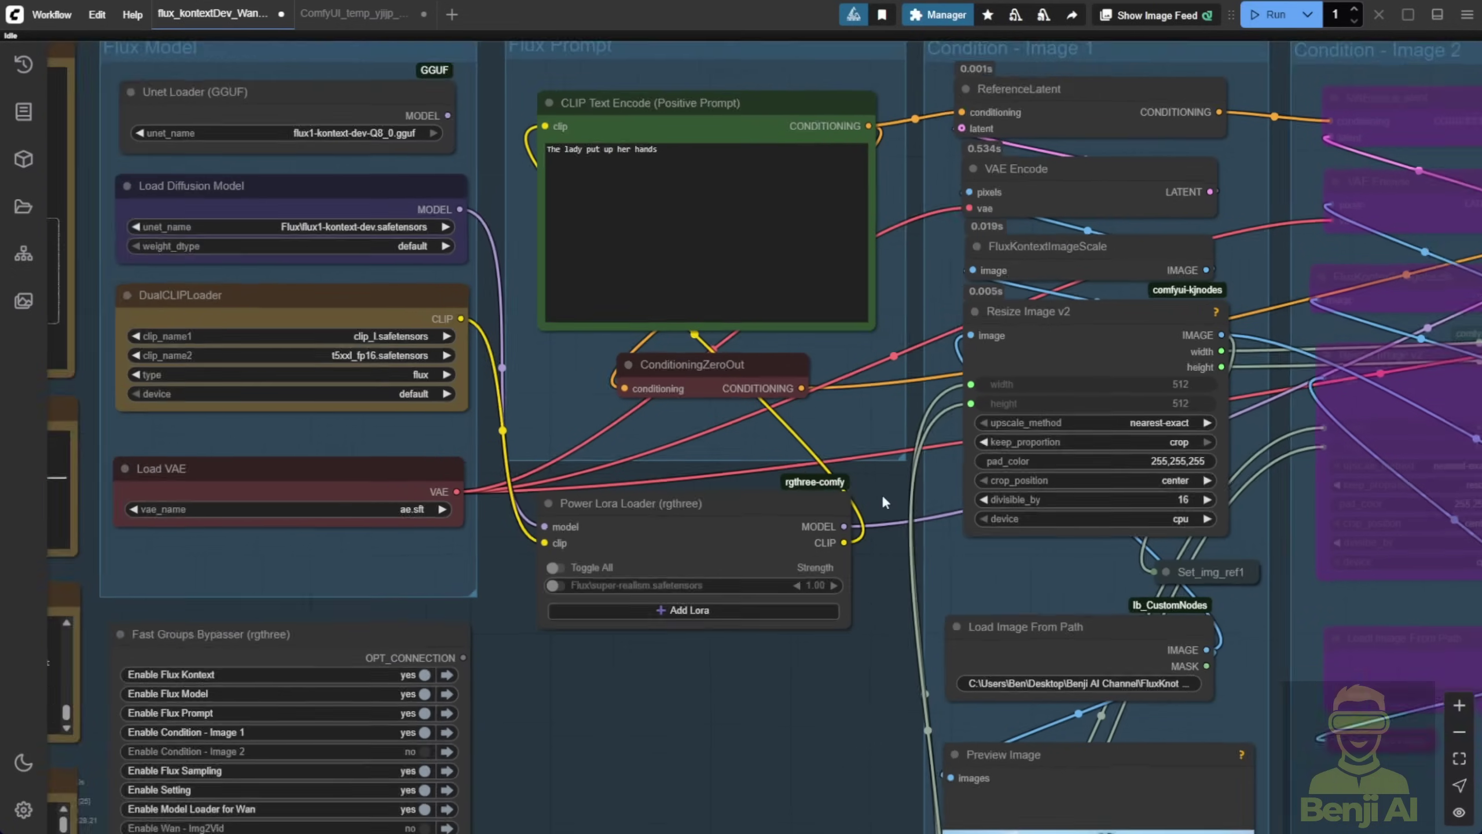
{"action": "scroll", "coordinate": [679, 204], "scroll_direction": "up", "scroll_amount": 3}
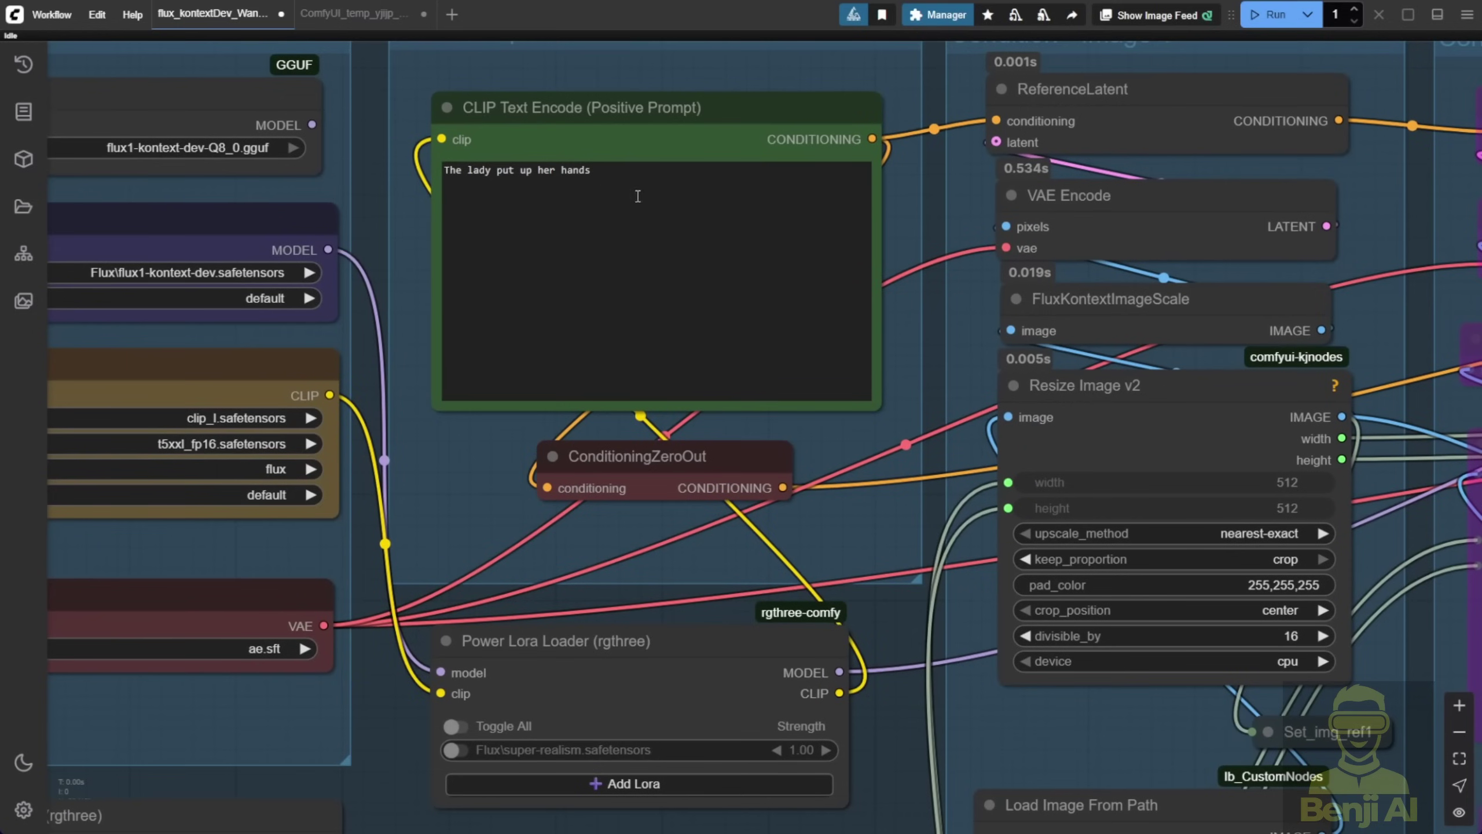
{"action": "left_click_drag", "start_coordinate": [608, 179], "coordinate": [460, 176]}
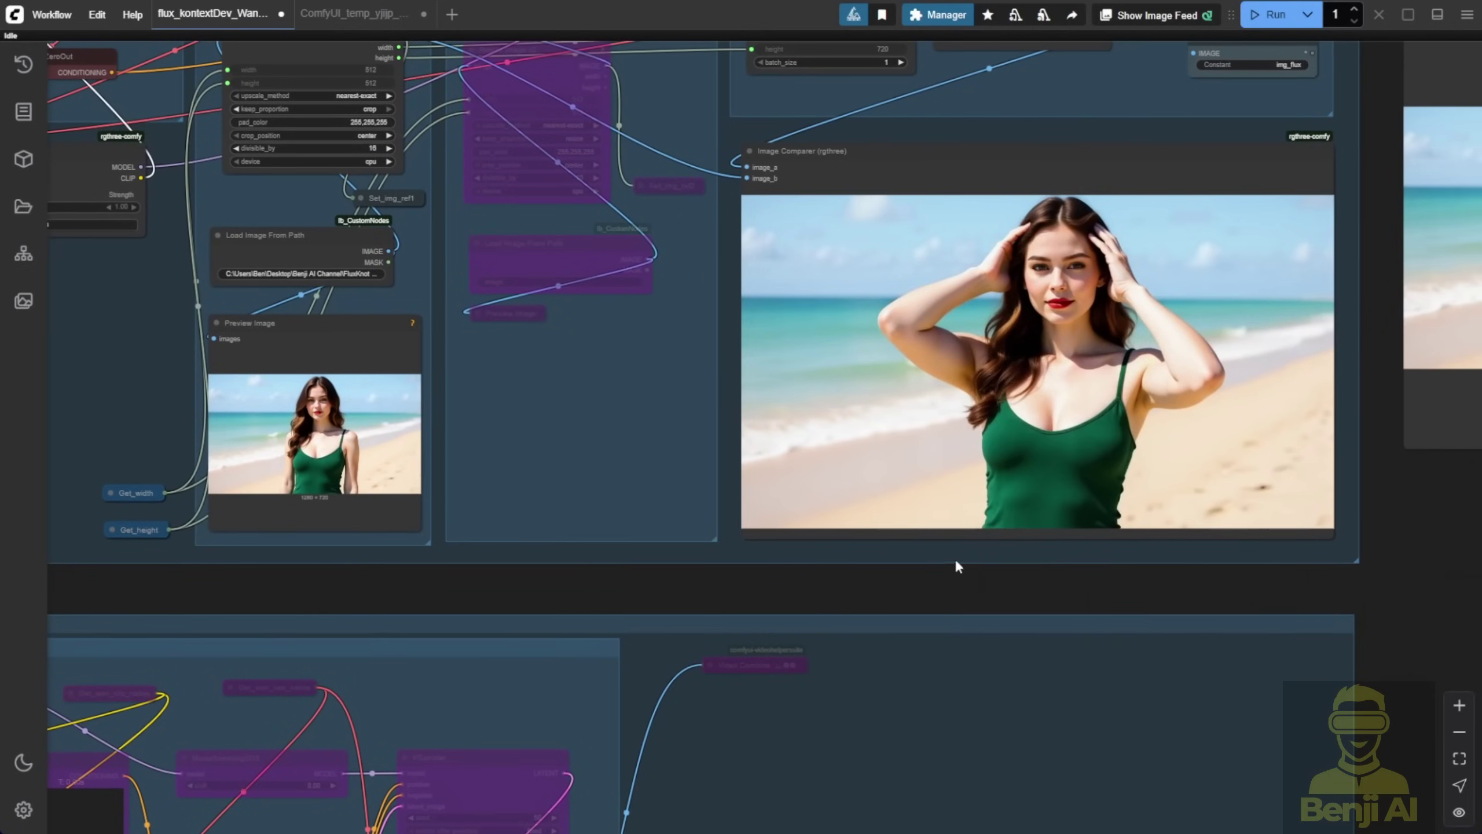
{"action": "scroll", "coordinate": [956, 561], "scroll_direction": "up", "scroll_amount": 2}
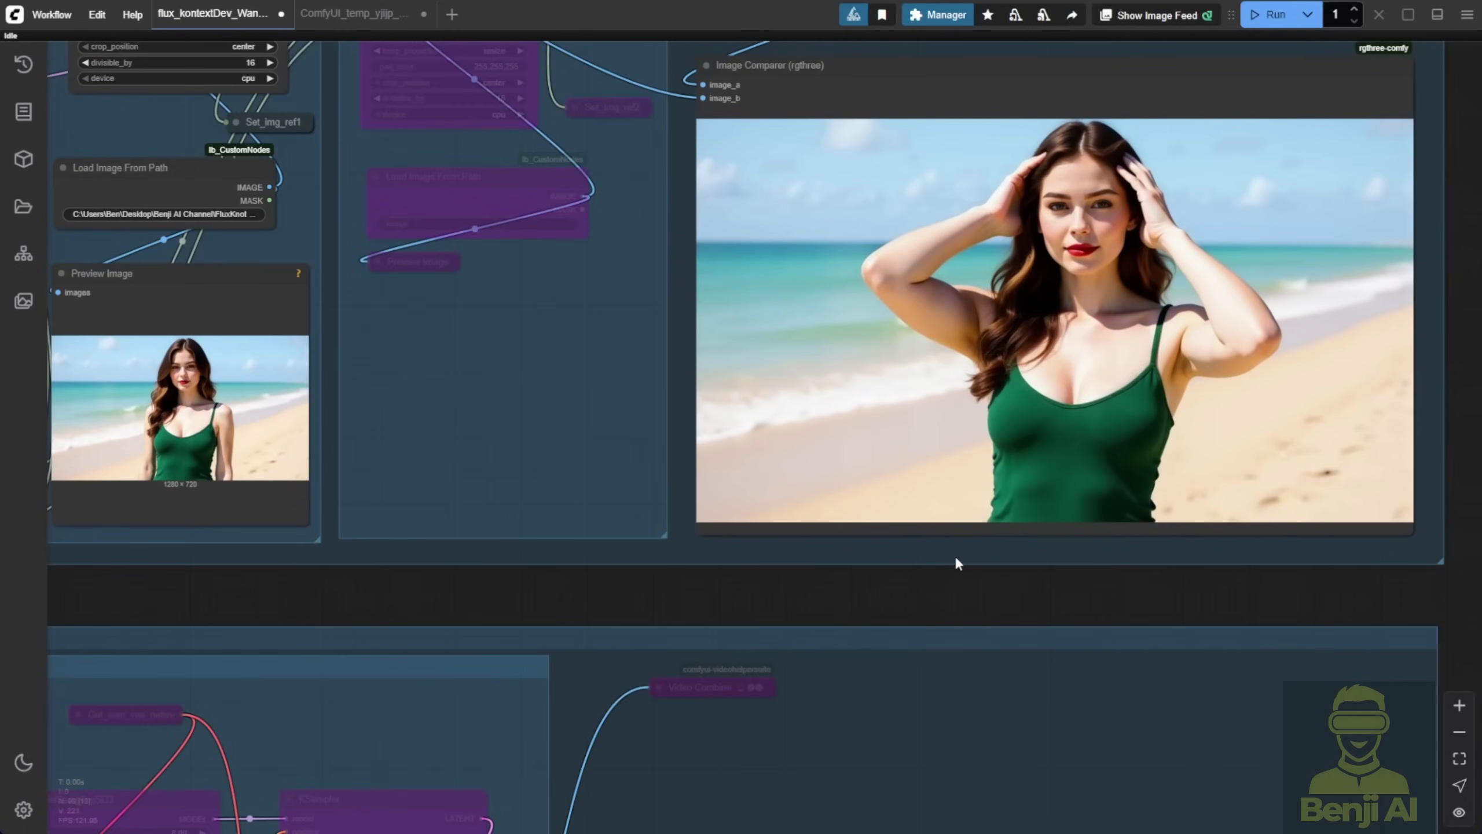
{"action": "left_click_drag", "start_coordinate": [949, 563], "coordinate": [828, 590]}
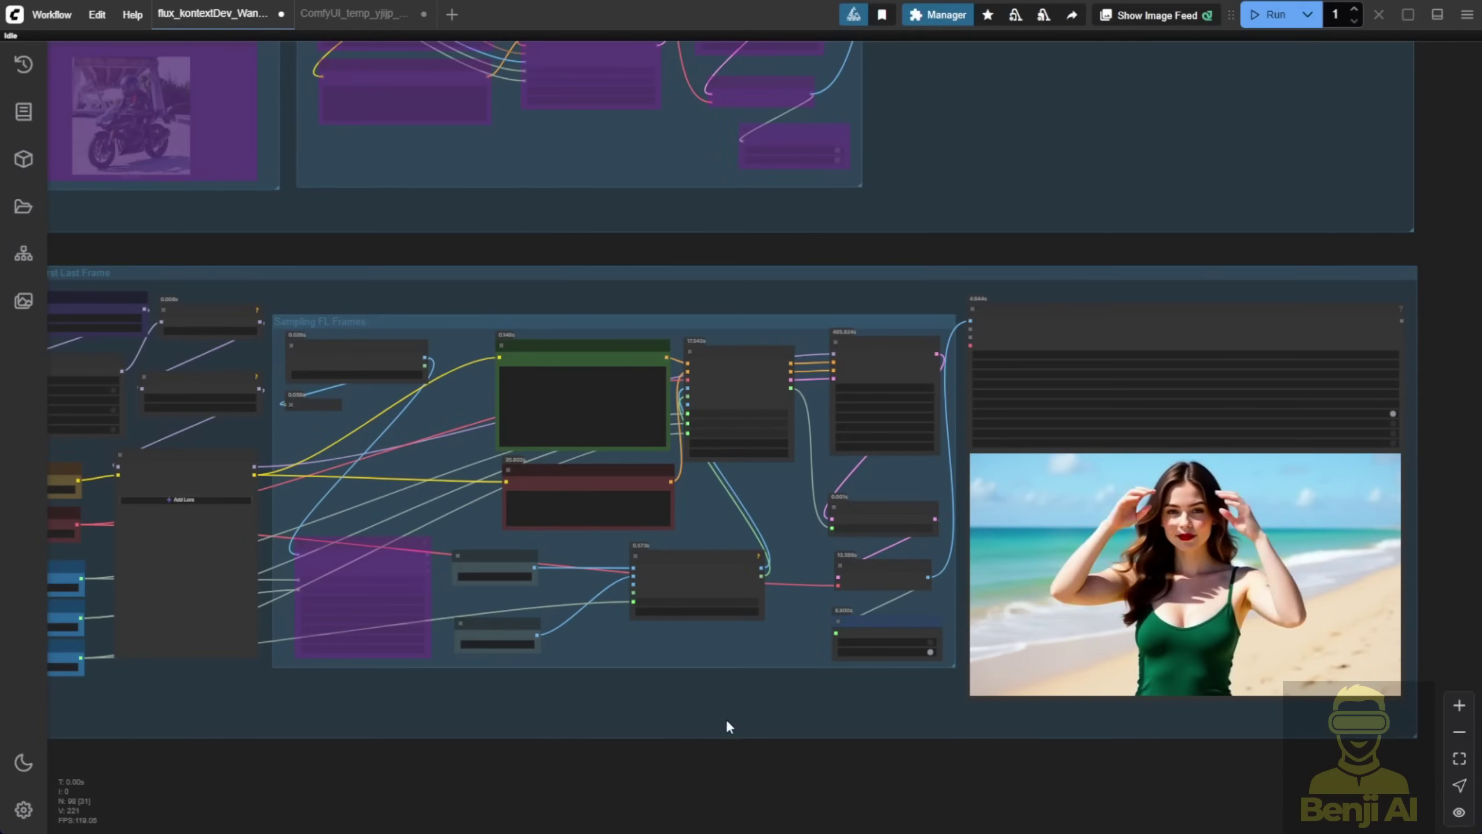
Pan and zoom to the video output area, centering on the Image Comparer
{"action": "left_click_drag", "start_coordinate": [910, 762], "coordinate": [656, 765]}
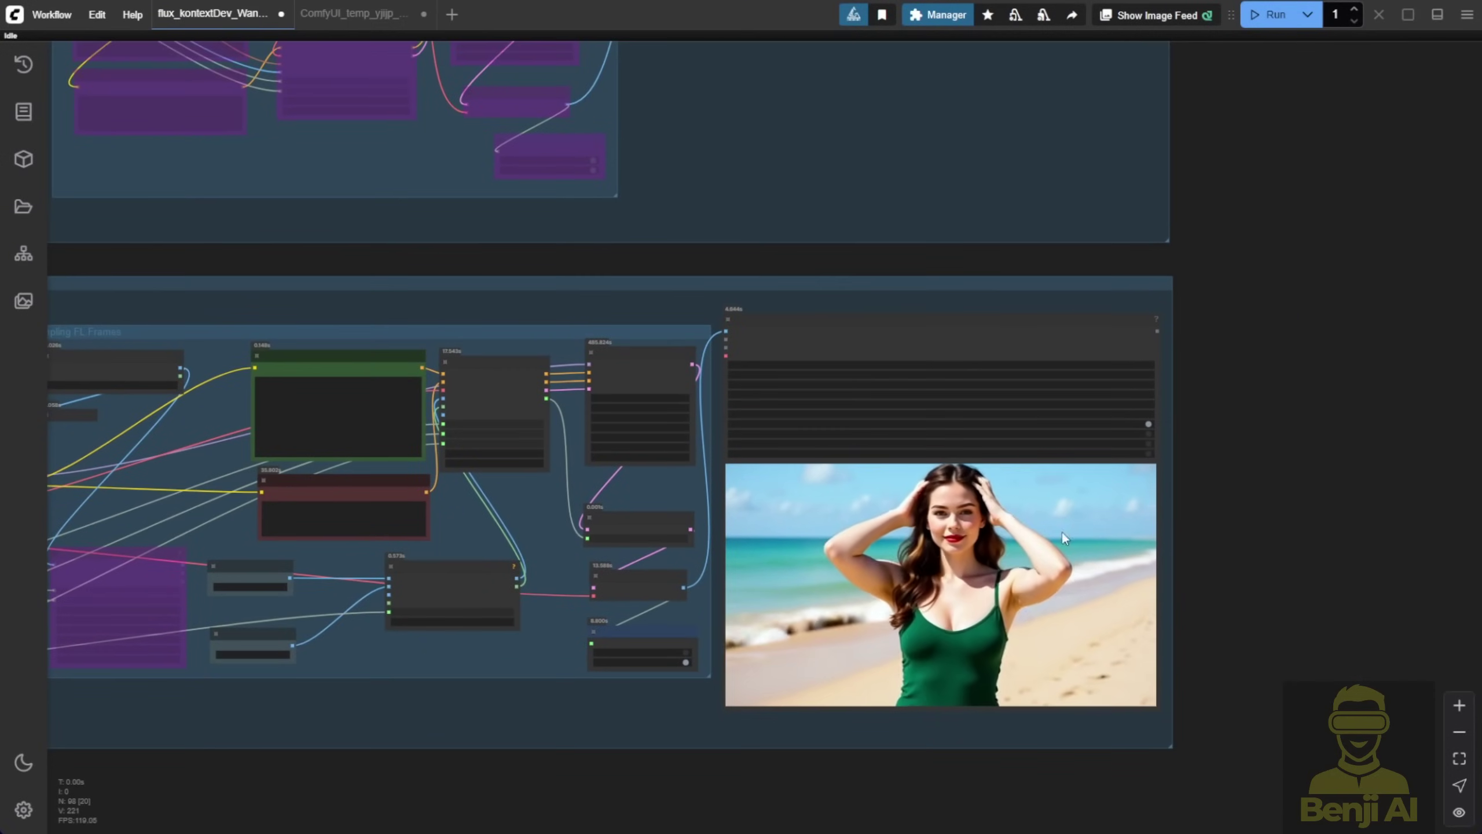
{"action": "scroll", "coordinate": [1144, 678], "scroll_direction": "up", "scroll_amount": 6}
{"action": "left_click_drag", "start_coordinate": [1152, 759], "coordinate": [1251, 775]}
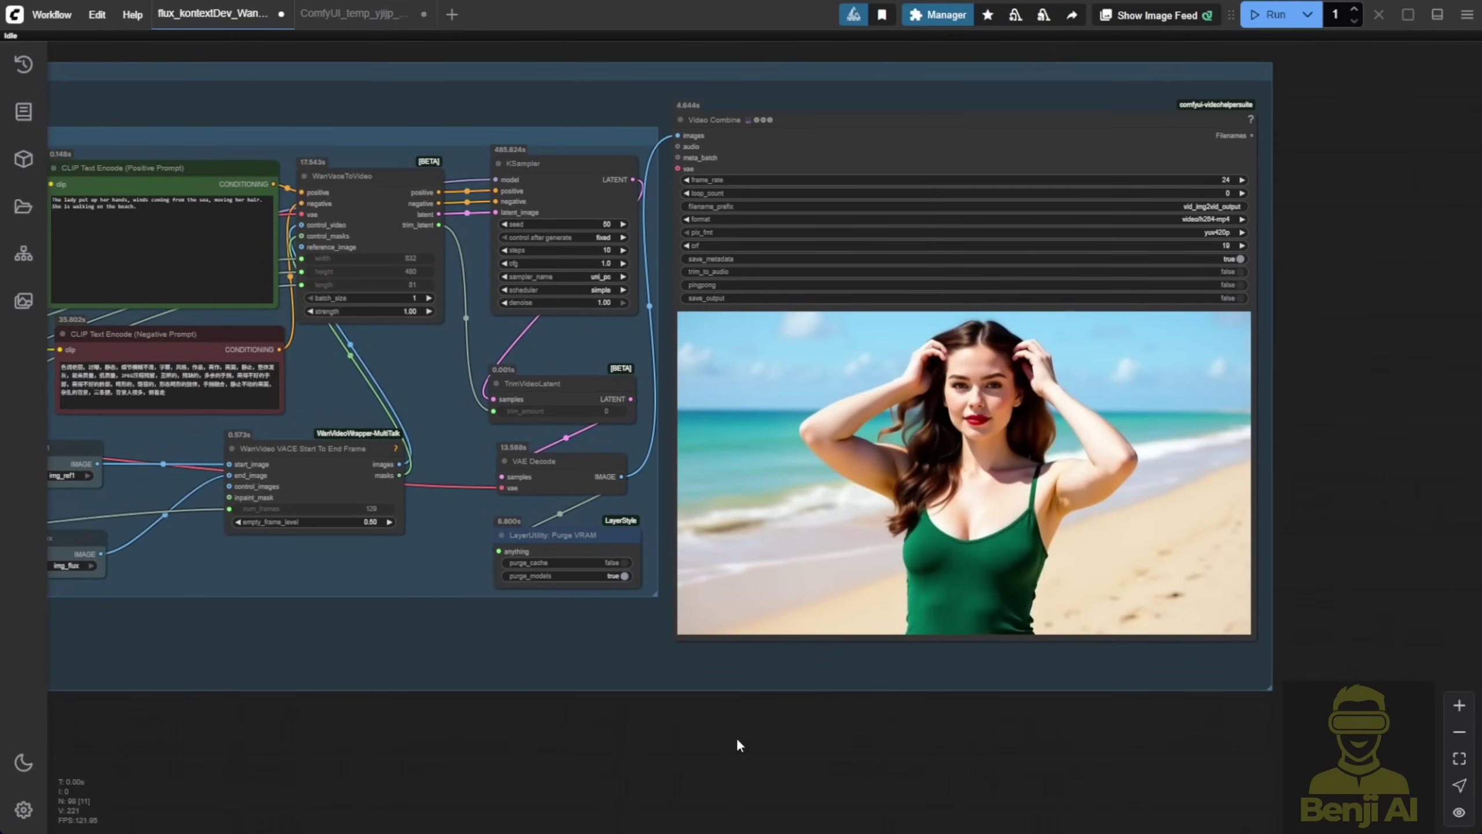
Nudge the Get_img_flux node a short way up so it sits just below Get_img_ref1
{"action": "scroll", "coordinate": [751, 737], "scroll_direction": "up", "scroll_amount": 3}
{"action": "scroll", "coordinate": [813, 746], "scroll_direction": "up", "scroll_amount": 3}
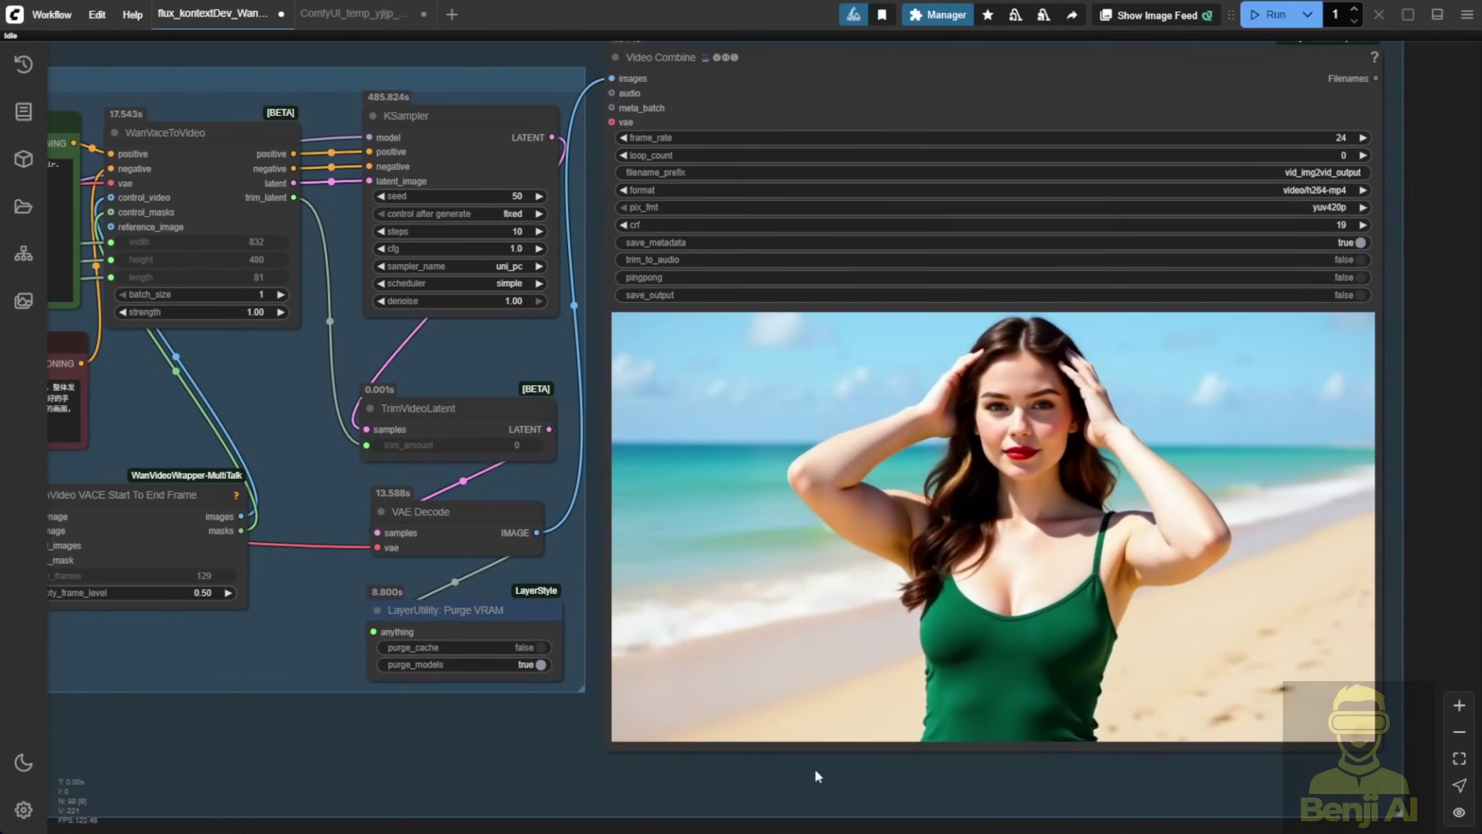
{"action": "scroll", "coordinate": [493, 775], "scroll_direction": "down", "scroll_amount": 3}
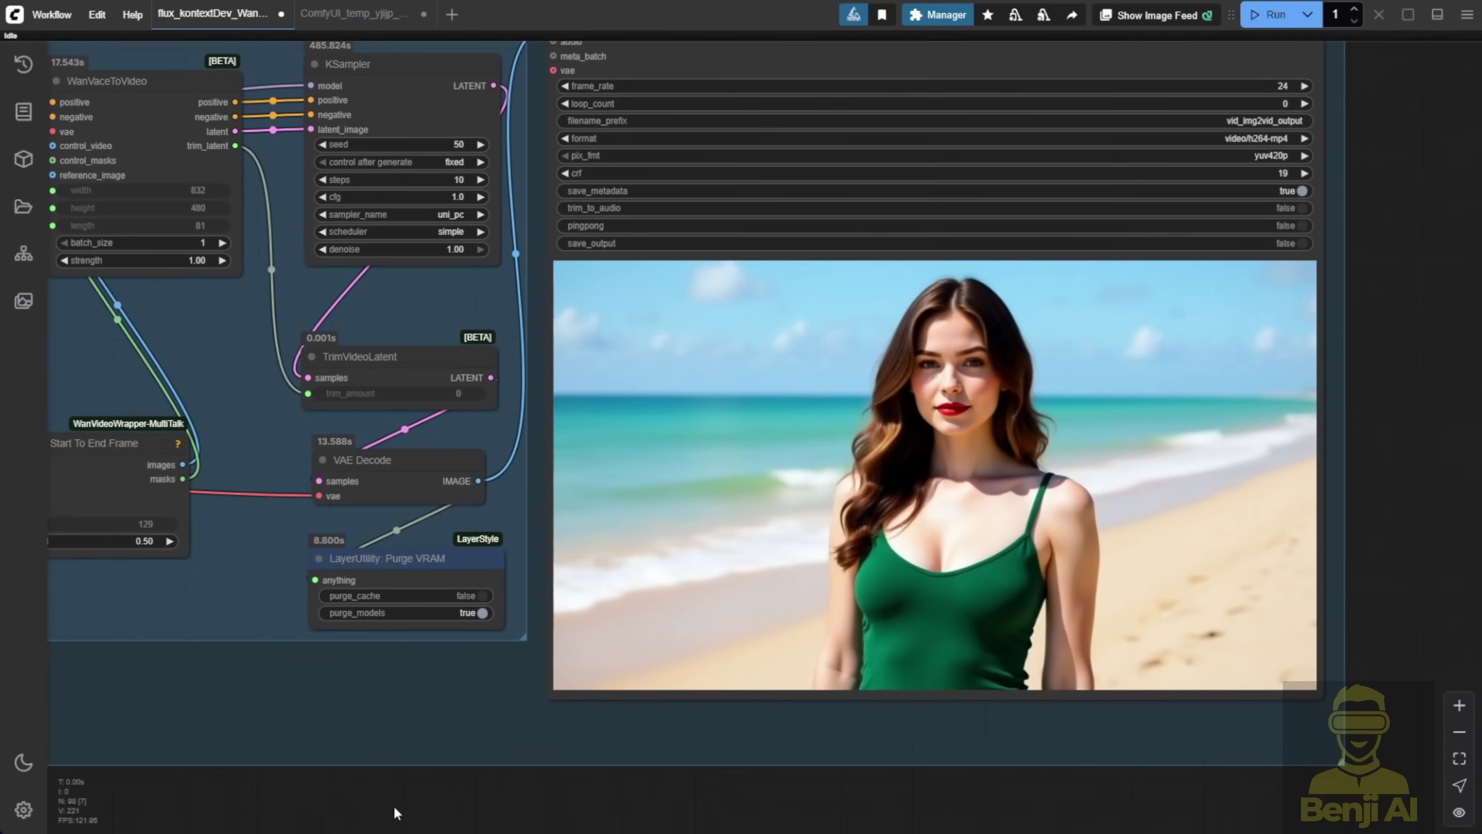
{"action": "left_click_drag", "start_coordinate": [394, 809], "coordinate": [999, 831]}
{"action": "scroll", "coordinate": [1066, 780], "scroll_direction": "down", "scroll_amount": 2}
{"action": "scroll", "coordinate": [688, 571], "scroll_direction": "up", "scroll_amount": 4}
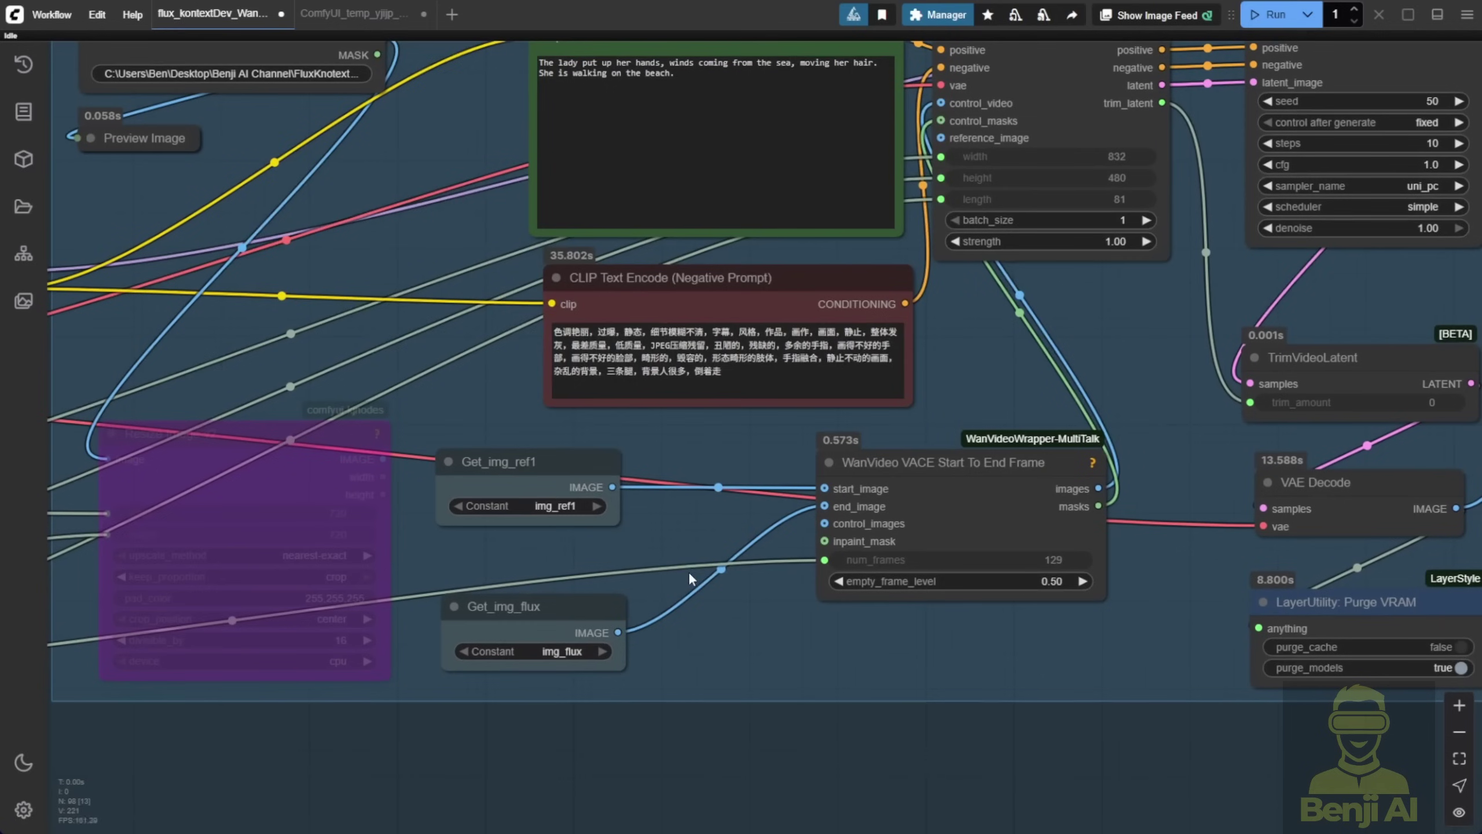
{"action": "left_click", "coordinate": [572, 482]}
{"action": "left_click_drag", "start_coordinate": [570, 608], "coordinate": [569, 582]}
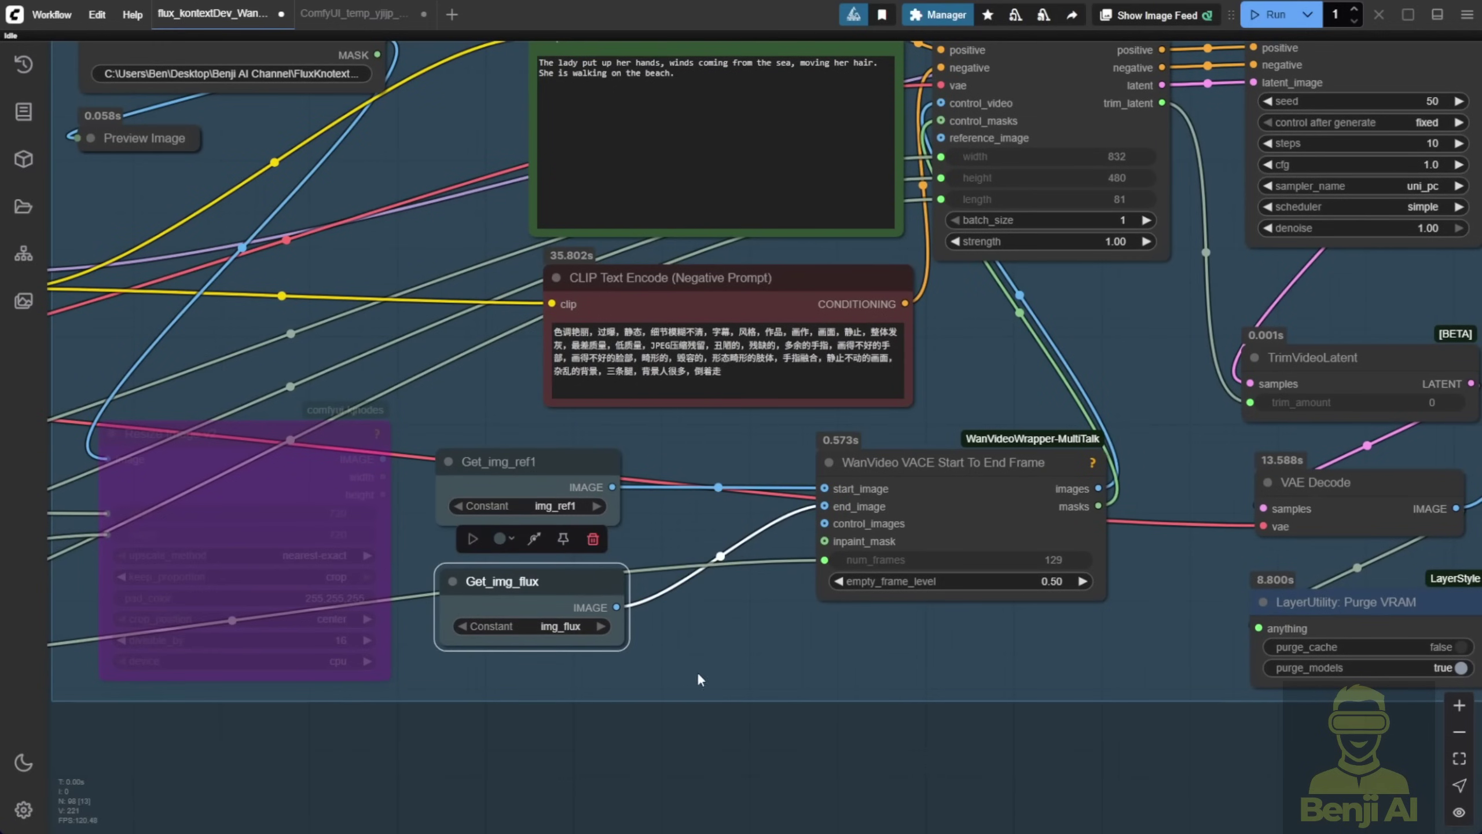
{"action": "left_click", "coordinate": [906, 682]}
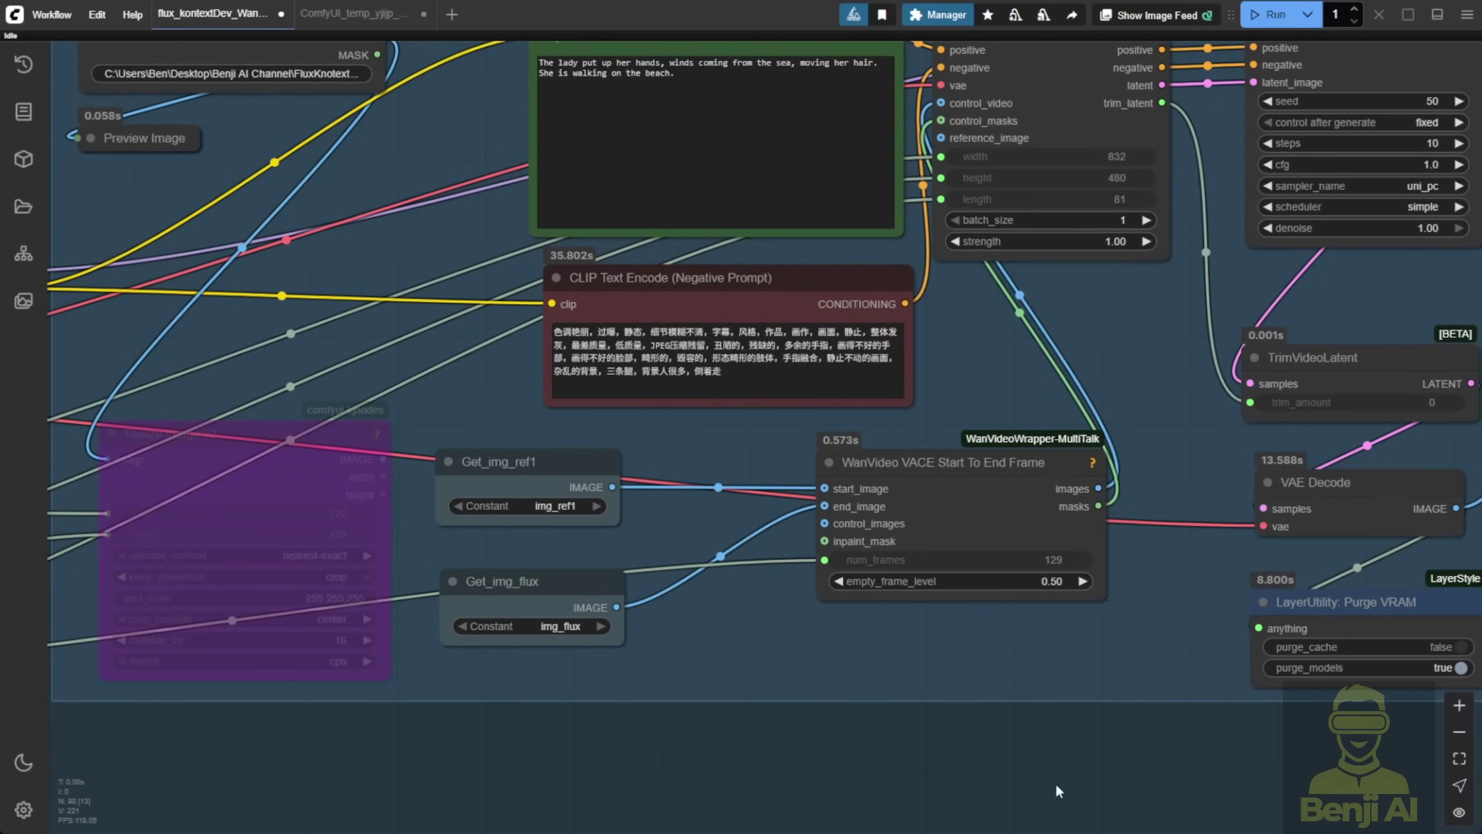
{"action": "scroll", "coordinate": [1057, 783], "scroll_direction": "down", "scroll_amount": 3}
{"action": "scroll", "coordinate": [1068, 787], "scroll_direction": "up", "scroll_amount": 1}
{"action": "left_click_drag", "start_coordinate": [900, 761], "coordinate": [534, 638]}
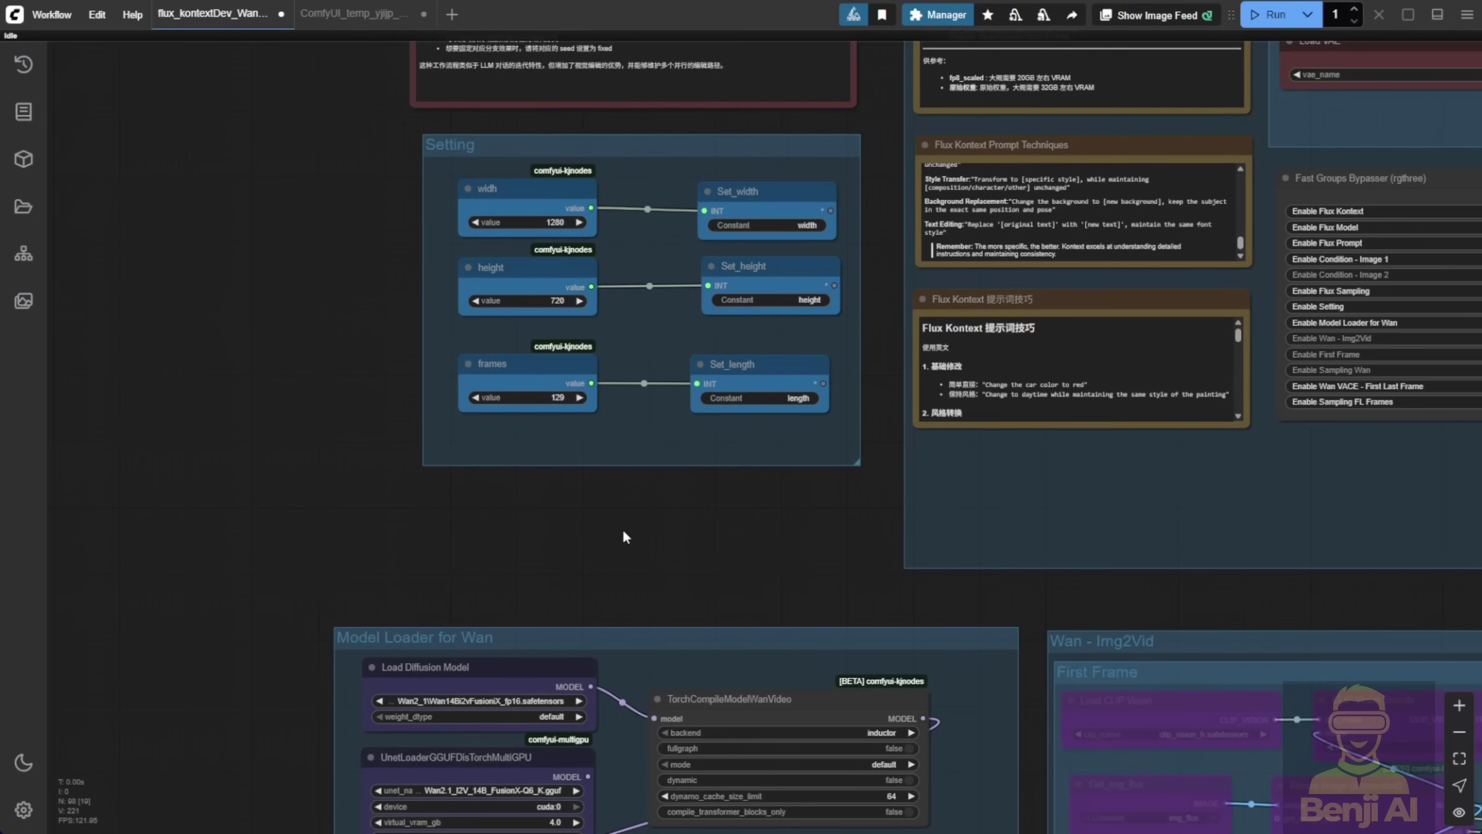
{"action": "scroll", "coordinate": [639, 575], "scroll_direction": "down", "scroll_amount": 3}
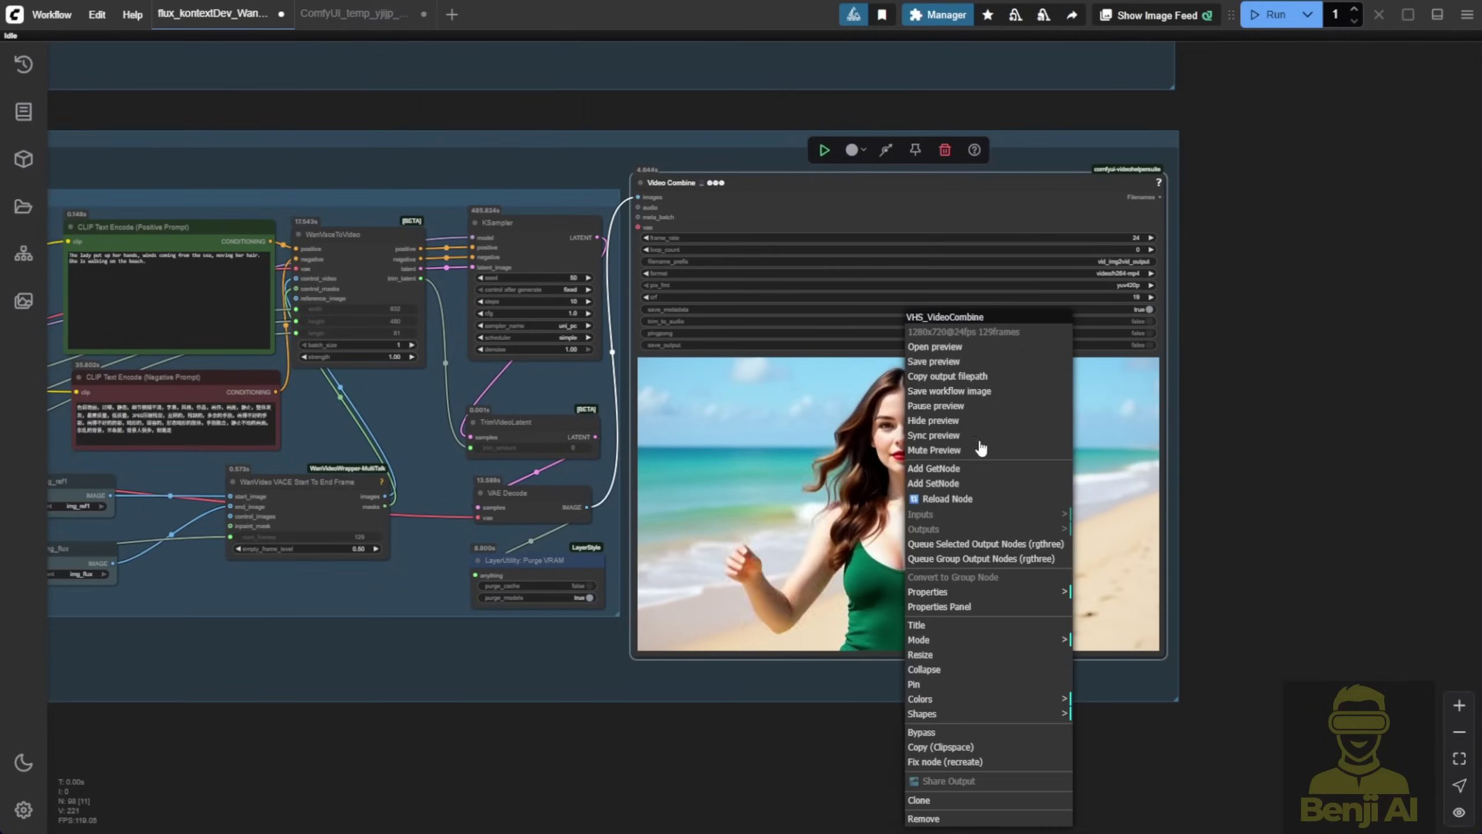
{"action": "left_click", "coordinate": [935, 346]}
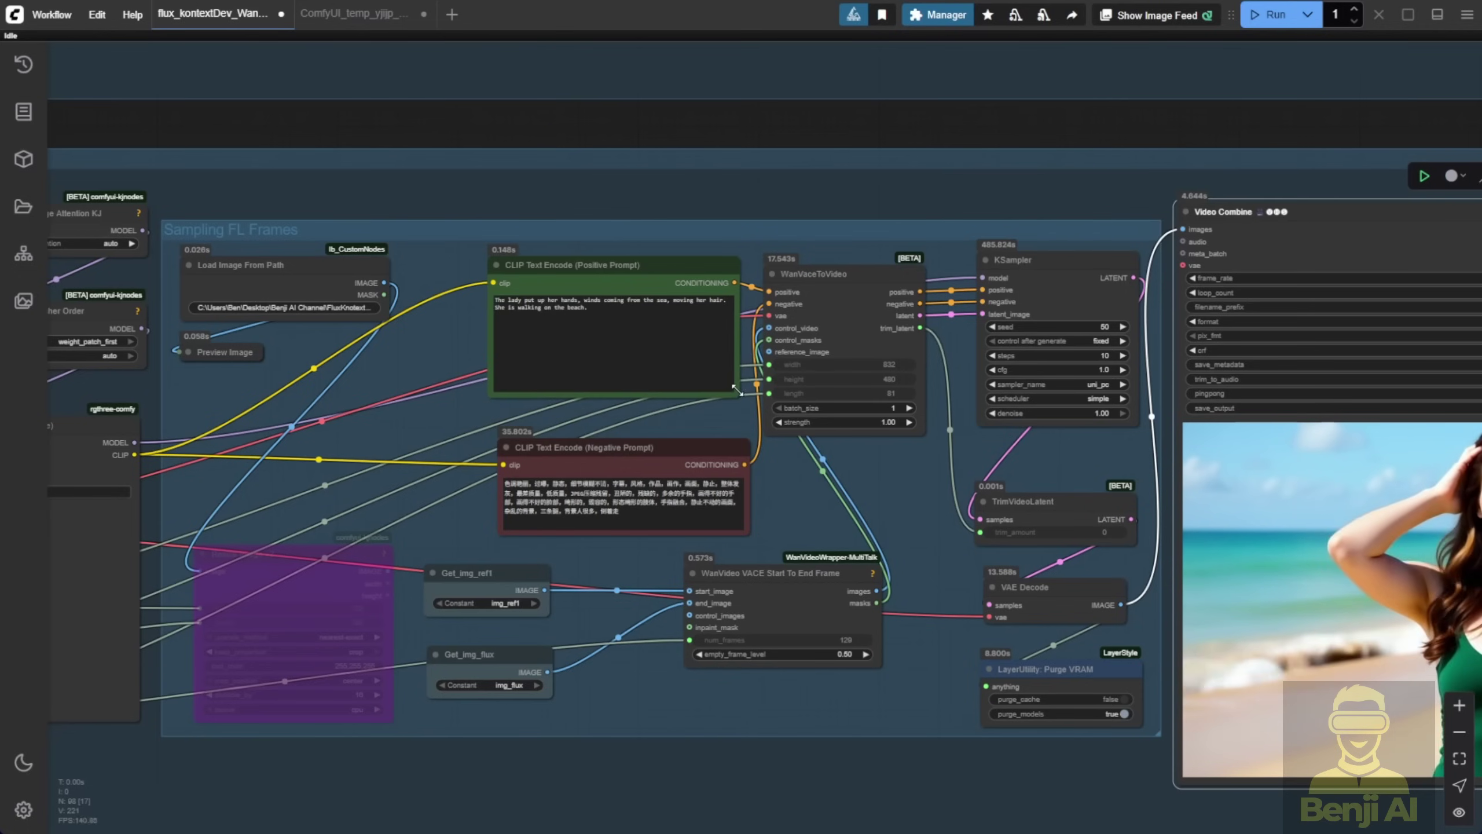
Shift the Positive and Negative CLIP Text Encode prompt nodes slightly left
{"action": "left_click_drag", "start_coordinate": [695, 275], "coordinate": [663, 282]}
{"action": "left_click_drag", "start_coordinate": [654, 454], "coordinate": [611, 450]}
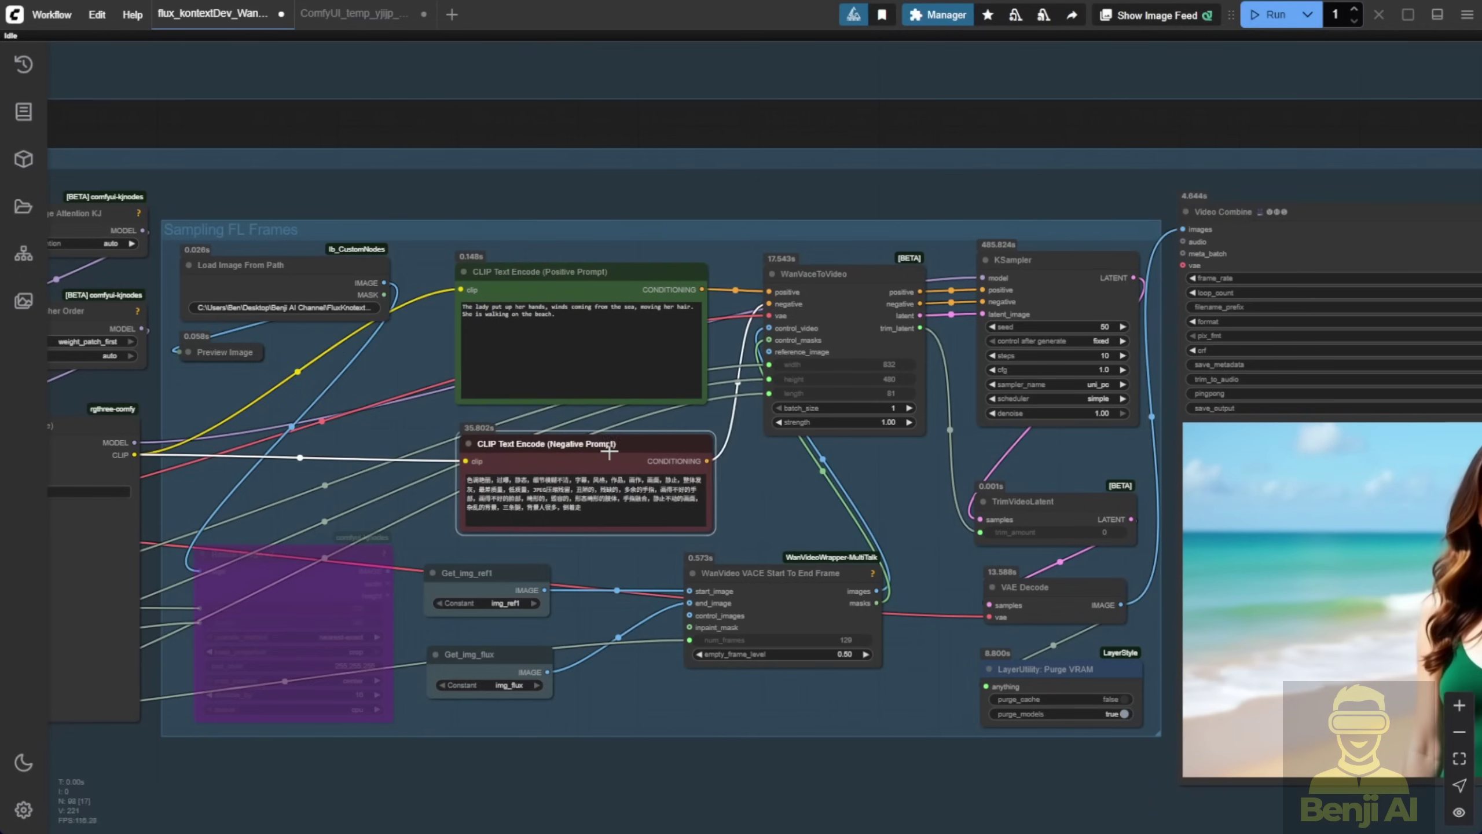
{"action": "left_click_drag", "start_coordinate": [890, 826], "coordinate": [648, 701]}
{"action": "scroll", "coordinate": [647, 696], "scroll_direction": "down", "scroll_amount": 3}
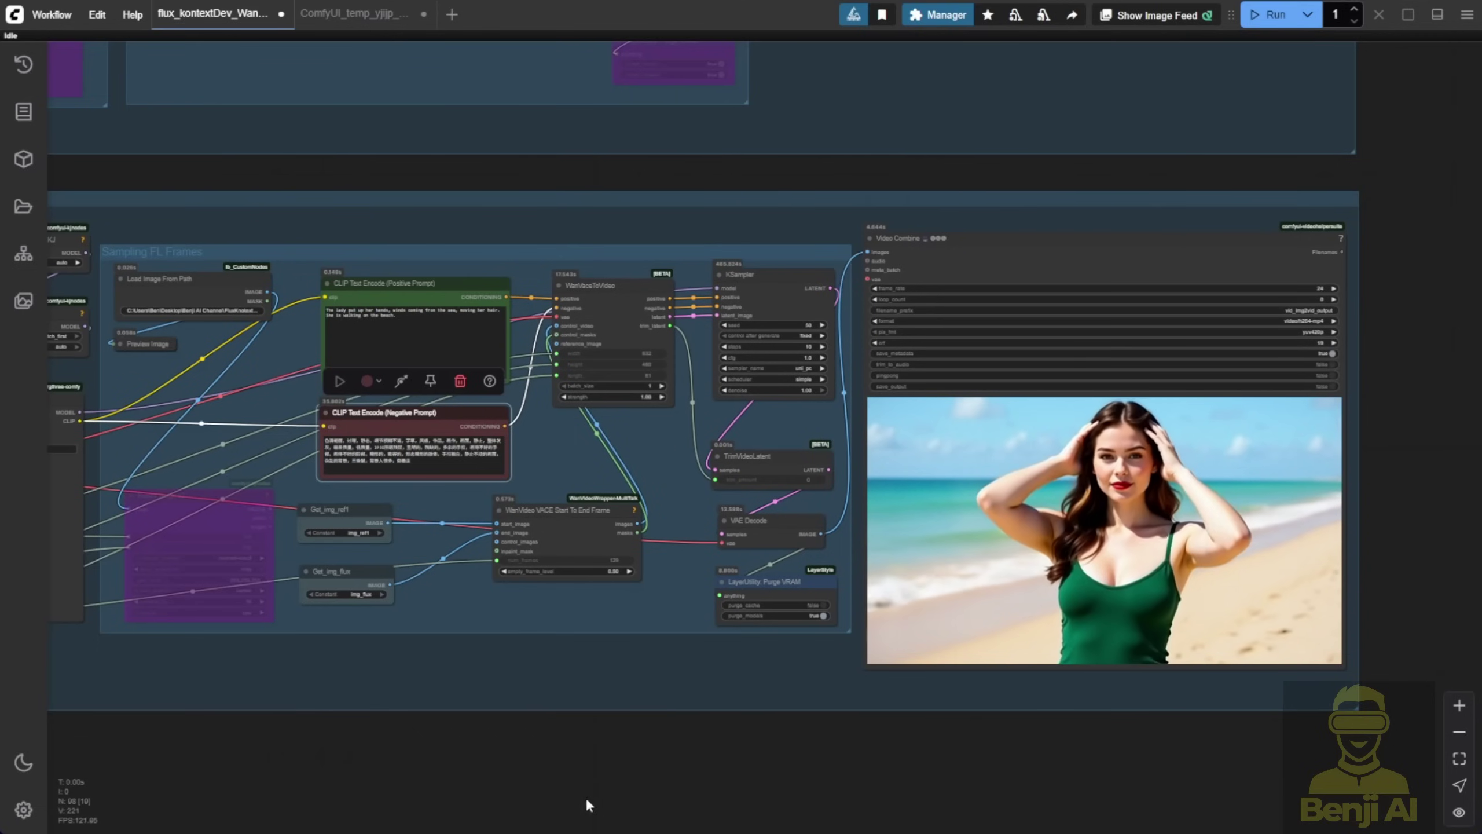
Move the WanVideo VACE Start To End Frame node left and zoom out over the whole workflow
{"action": "left_click_drag", "start_coordinate": [540, 515], "coordinate": [498, 521]}
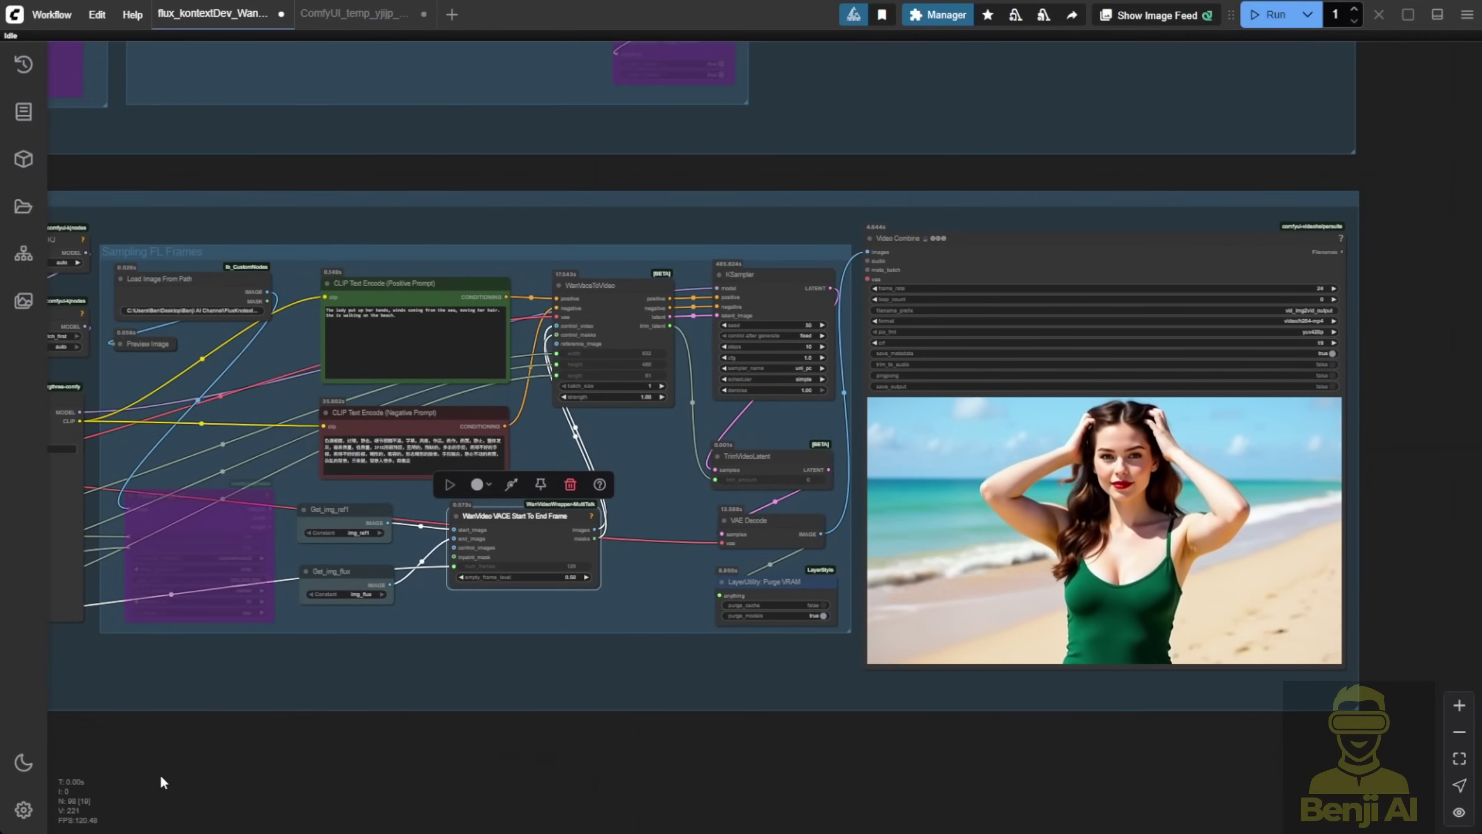
{"action": "scroll", "coordinate": [161, 783], "scroll_direction": "down", "scroll_amount": 3}
{"action": "scroll", "coordinate": [1254, 524], "scroll_direction": "down", "scroll_amount": 3}
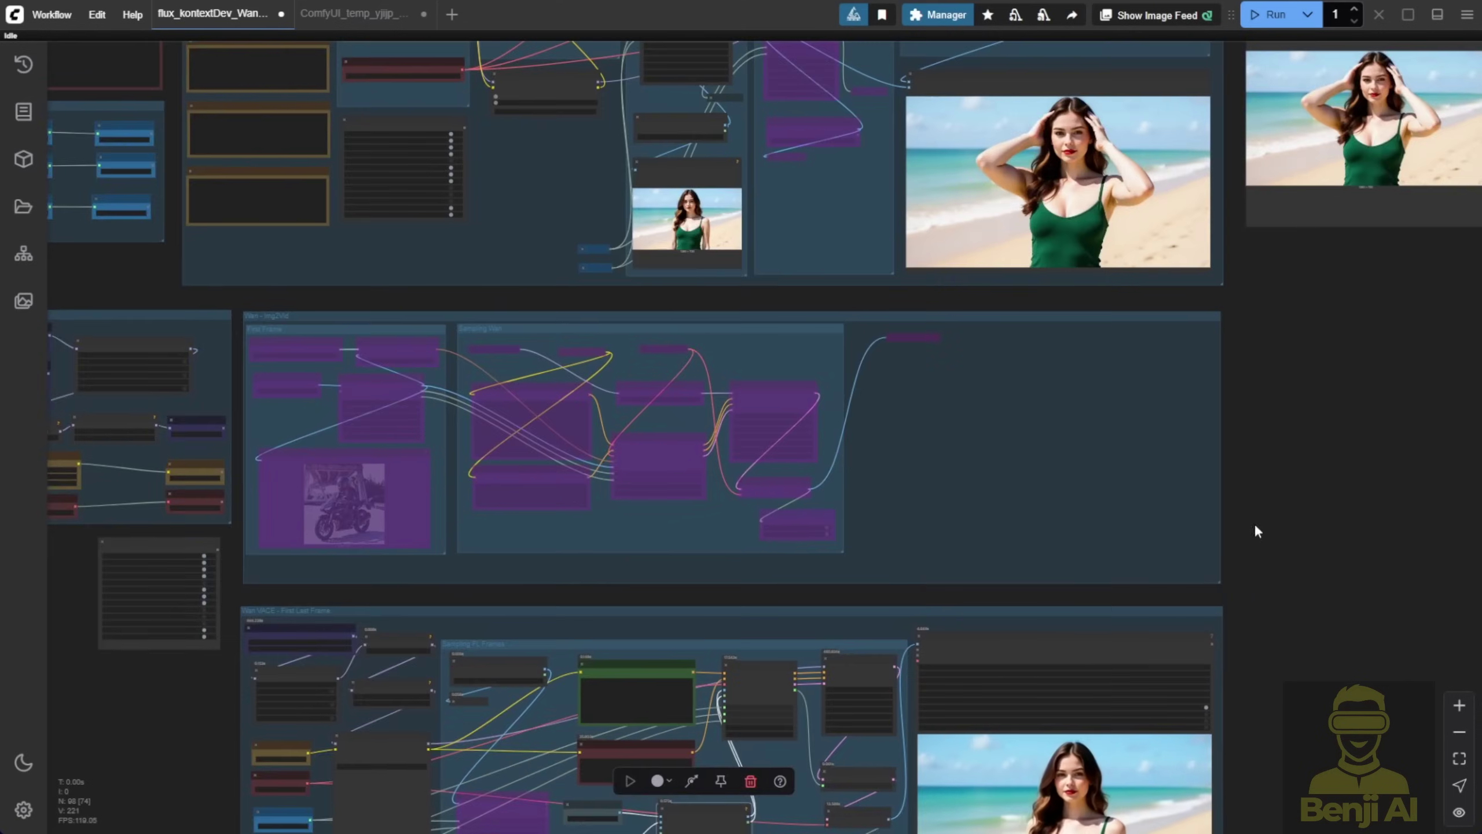
{"action": "left_click_drag", "start_coordinate": [1248, 512], "coordinate": [1143, 500]}
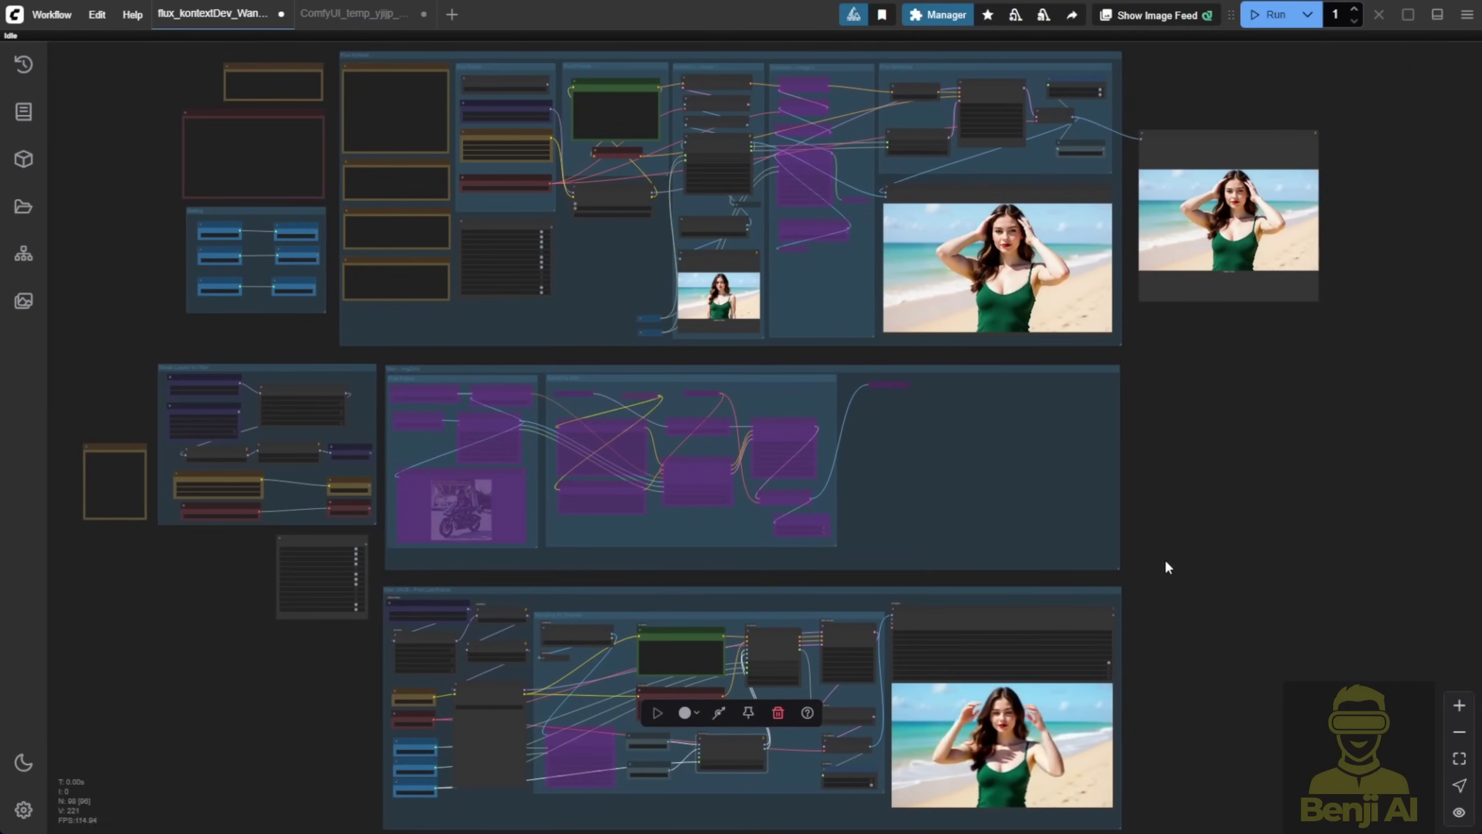